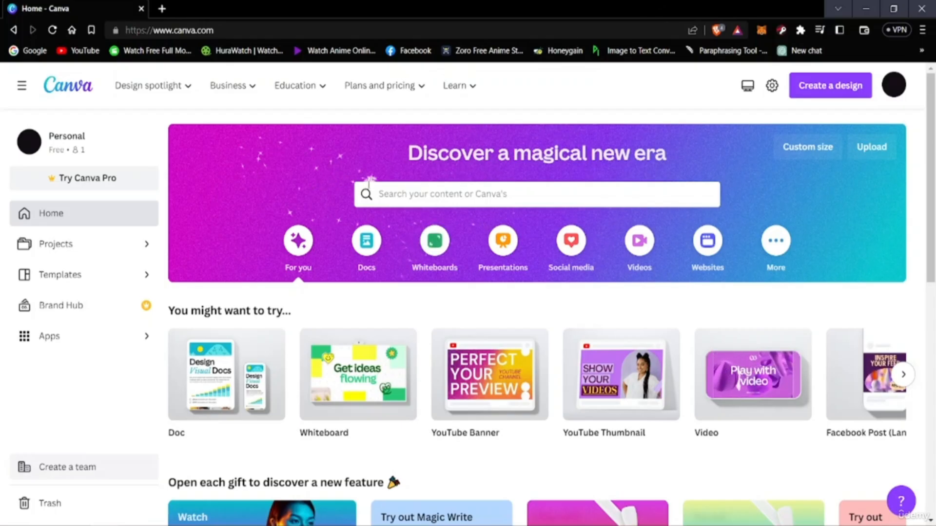
Step: Open YouTube in a new browser tab and go to the WatchMojo.com channel from the home feed
left_click(162, 8)
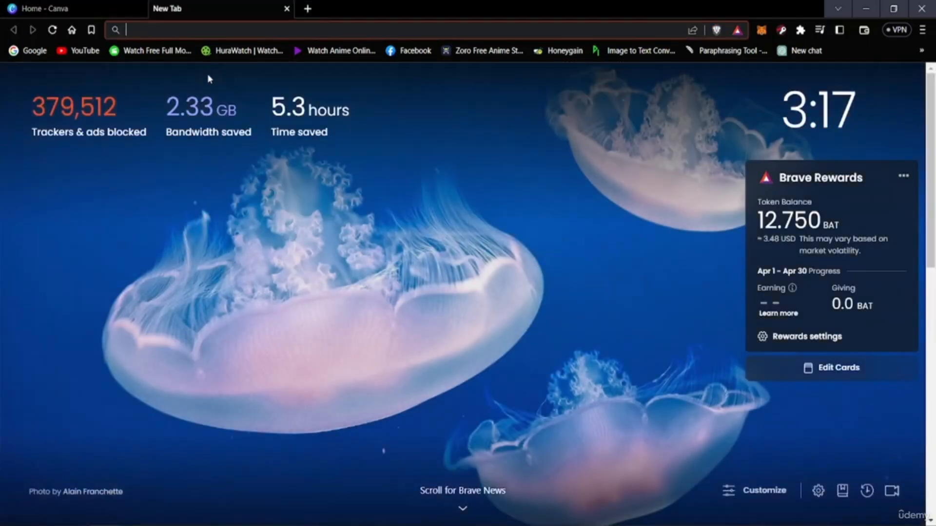
left_click(60, 52)
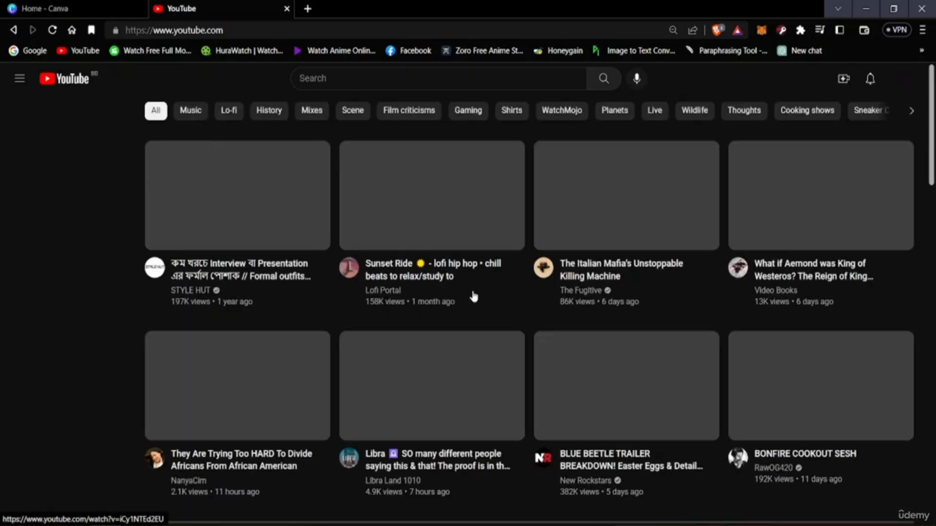
scroll(474, 297, "down", 3)
scroll(442, 272, "up", 2)
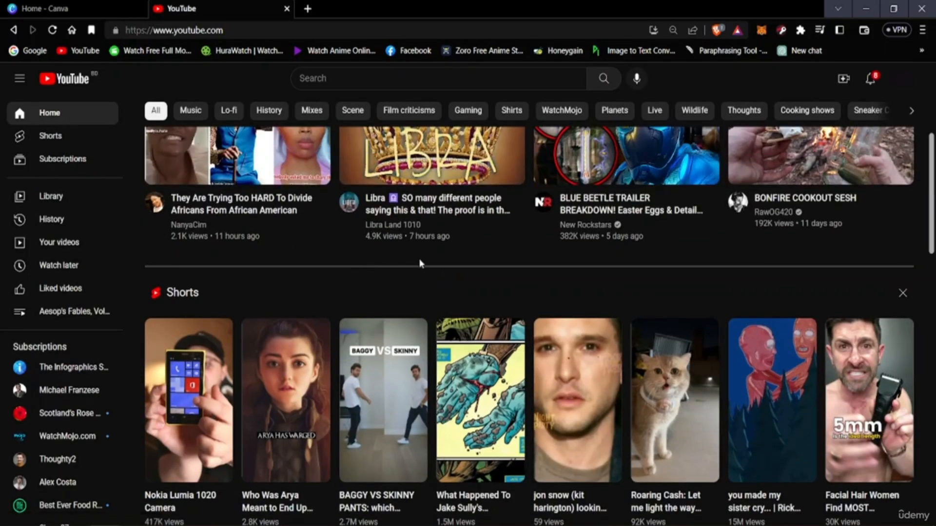
scroll(425, 276, "down", 10)
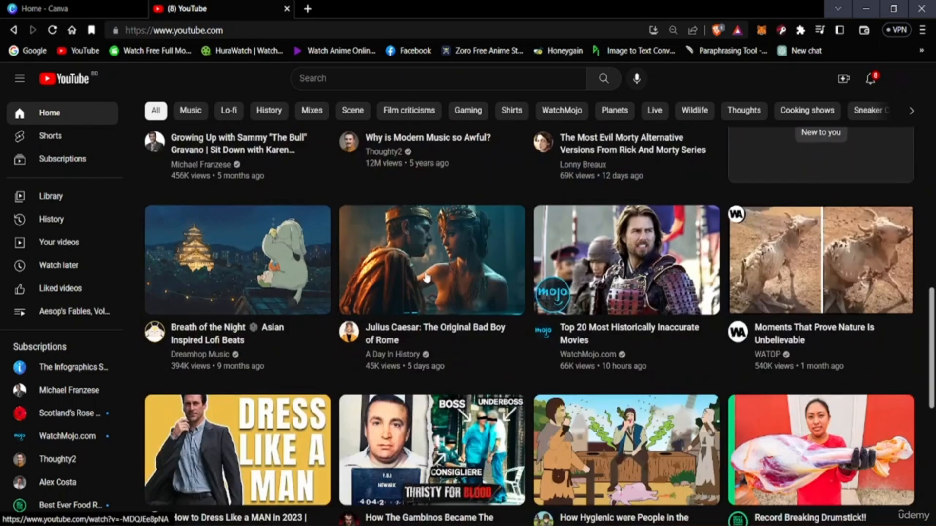
left_click(587, 355)
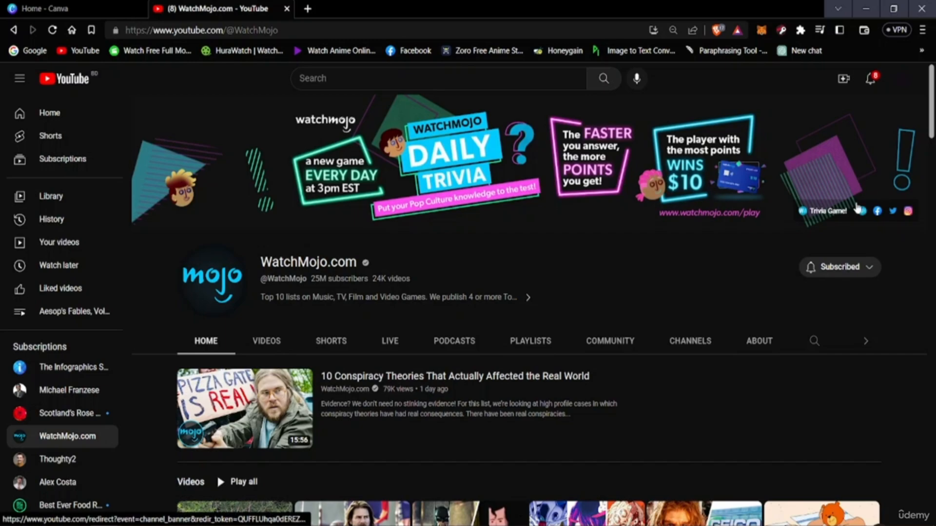
Step: Examine the WatchMojo.com channel page, paying attention to the banner and how it sits above the videos
scroll(550, 236, "down", 3)
scroll(551, 236, "up", 3)
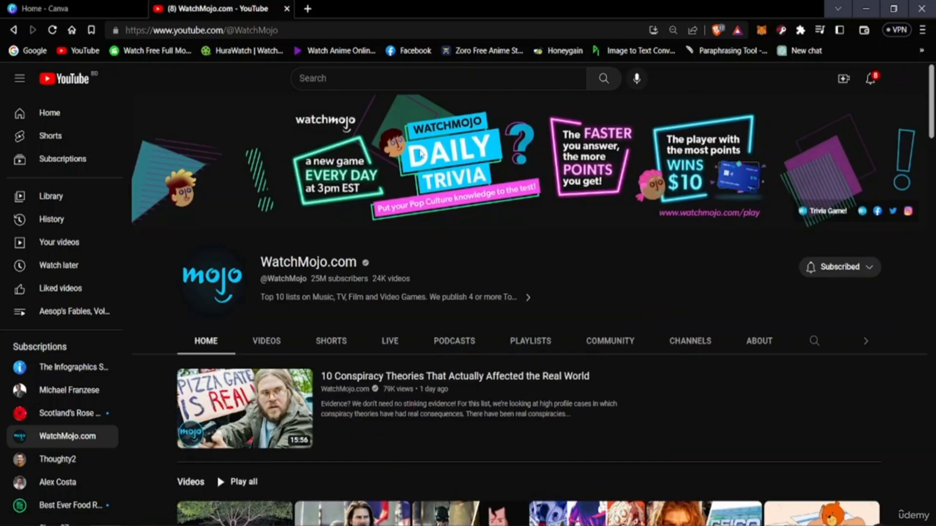
scroll(463, 370, "down", 8)
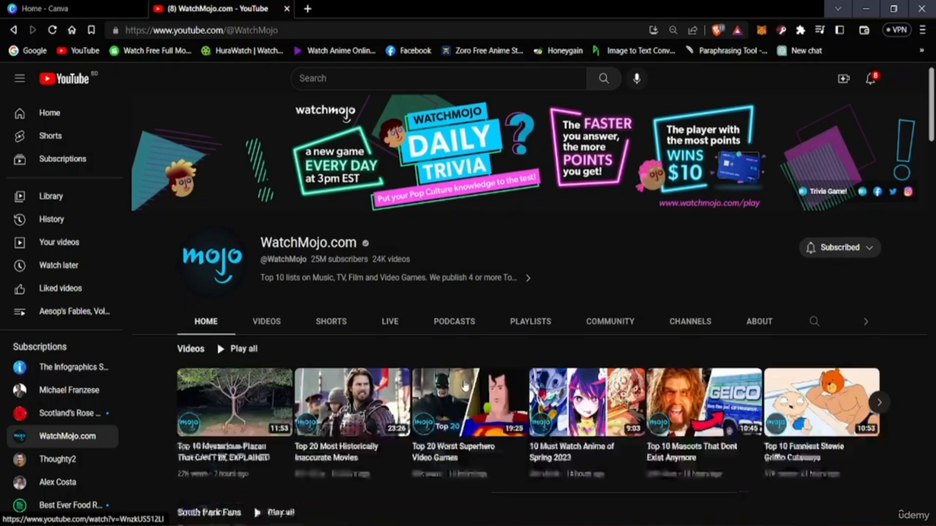
scroll(437, 396, "down", 4)
scroll(432, 397, "up", 12)
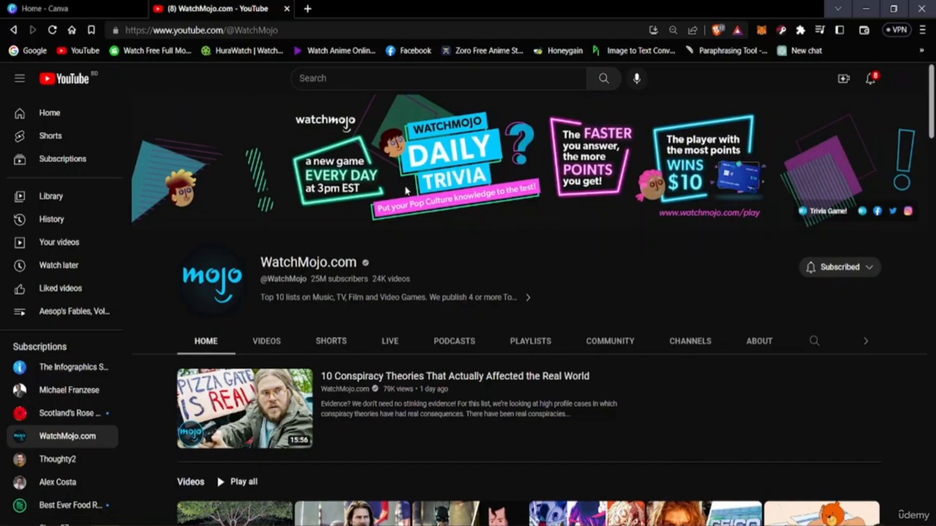
Step: Open Google in a new browser tab and close the YouTube tab
left_click(308, 9)
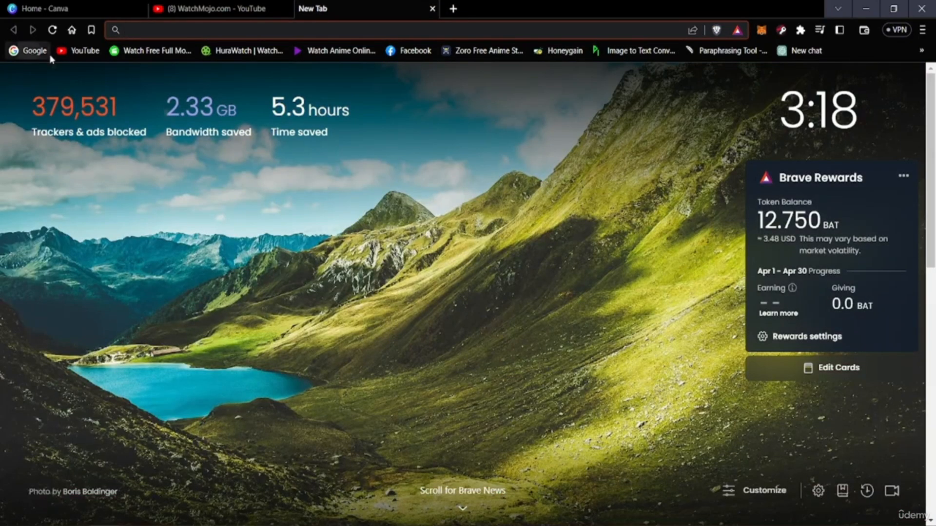
left_click(50, 58)
left_click(286, 9)
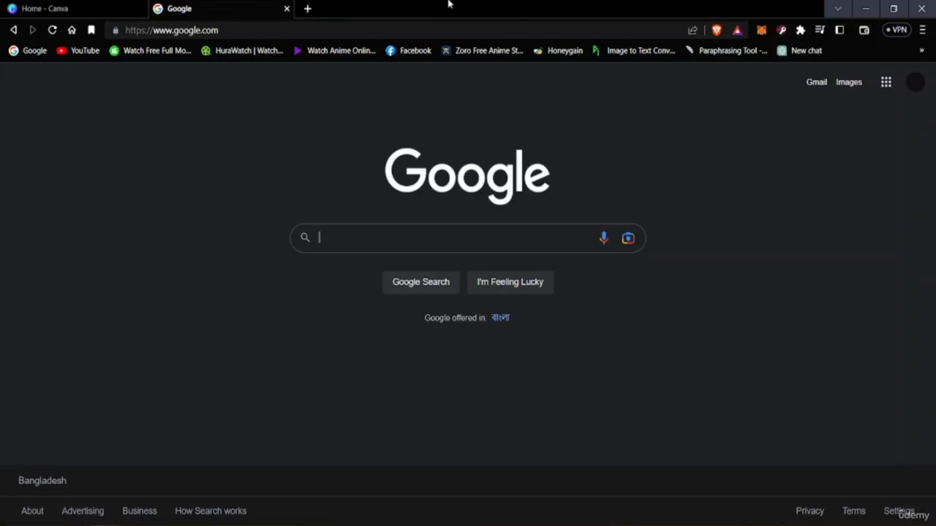
Step: Search Google for "youtube banners" and switch to the image results
type("youtube")
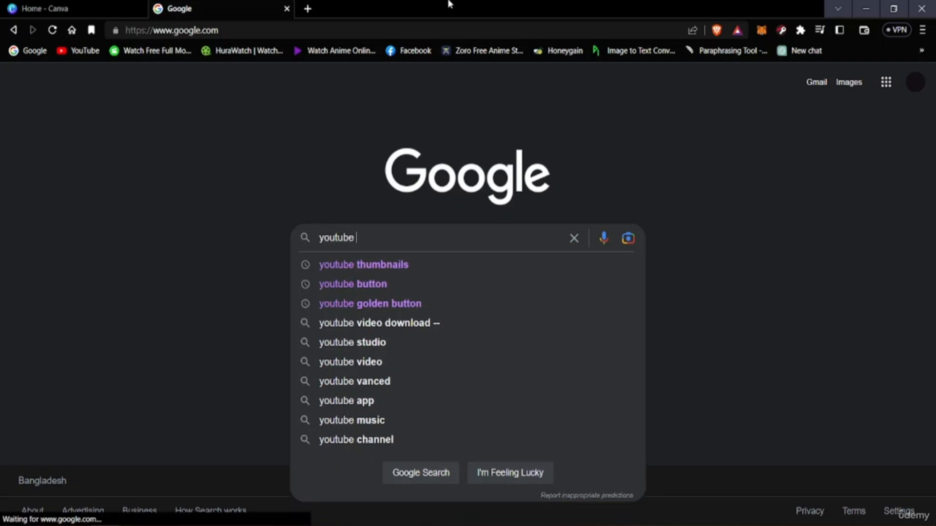
type(" banners")
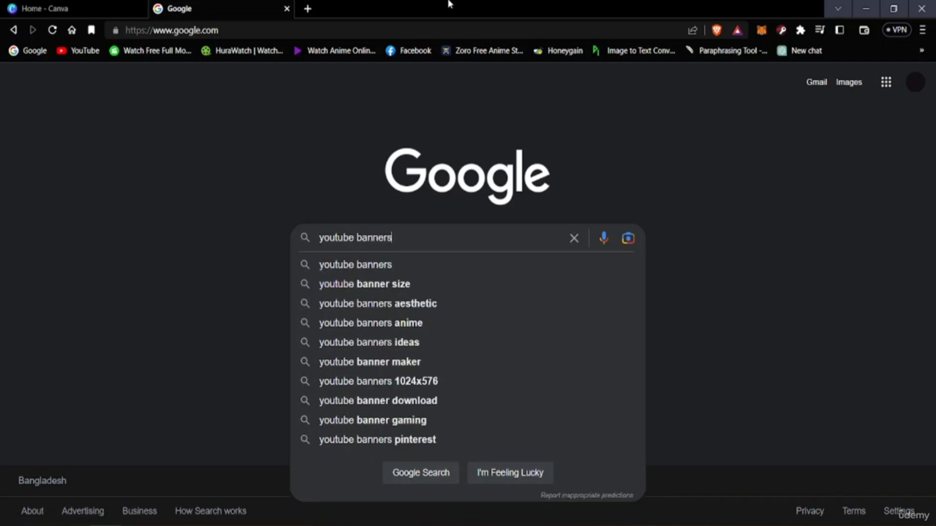
key("Return")
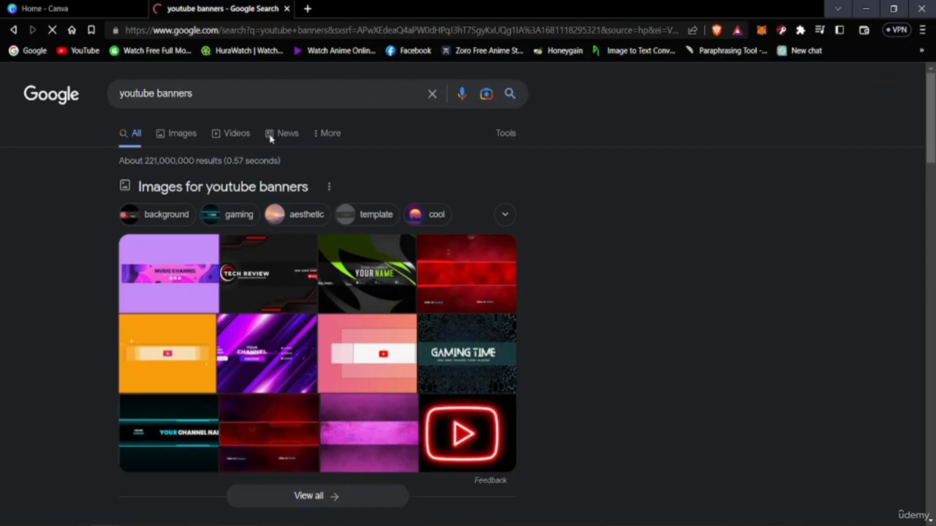
left_click(192, 137)
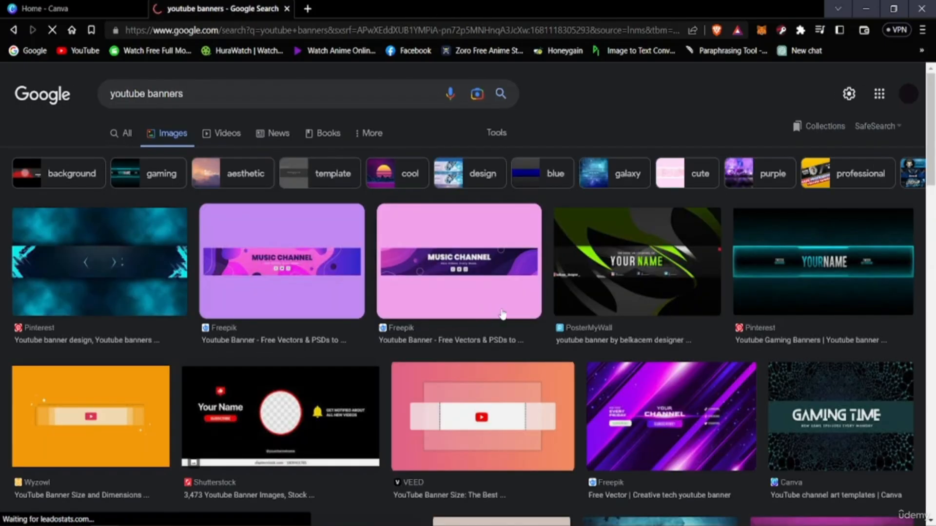
Step: Browse the image results for YouTube banners to compare different banner styles and layouts
scroll(504, 314, "down", 8)
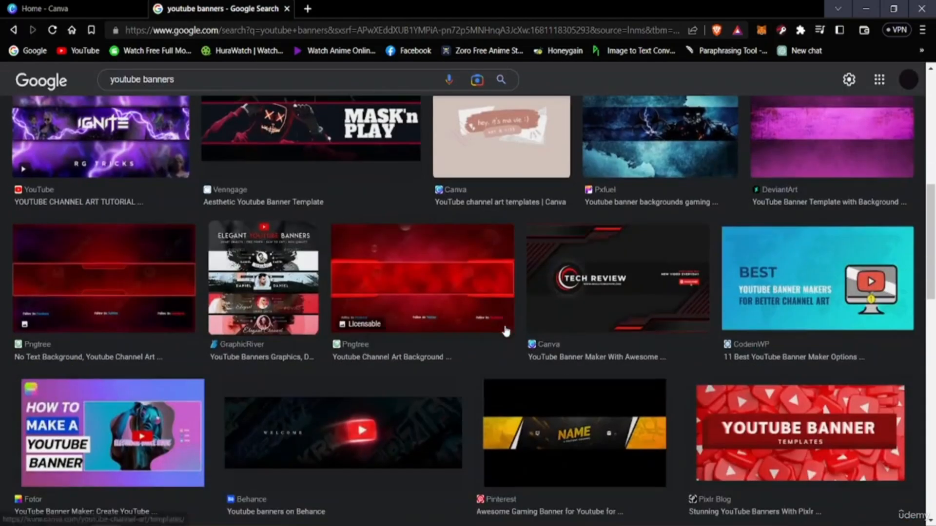
scroll(477, 339, "down", 5)
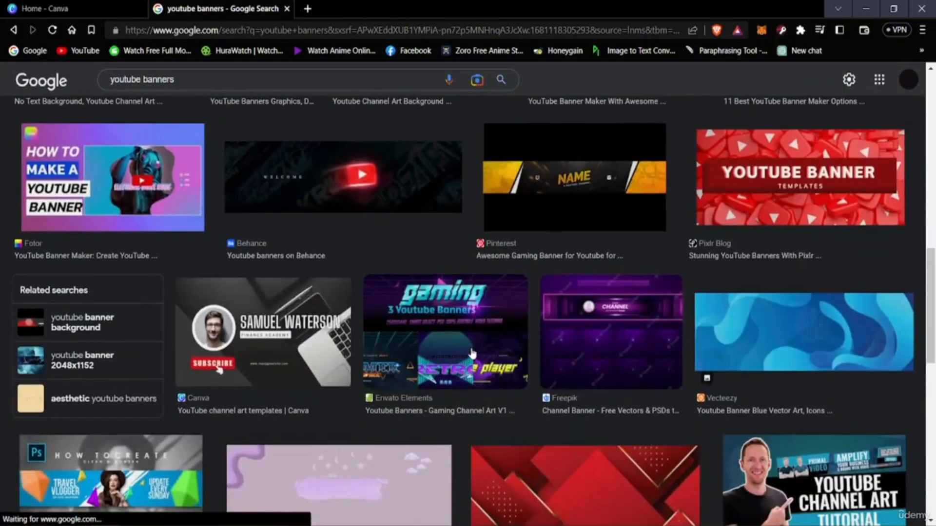
scroll(472, 354, "down", 5)
scroll(420, 349, "down", 5)
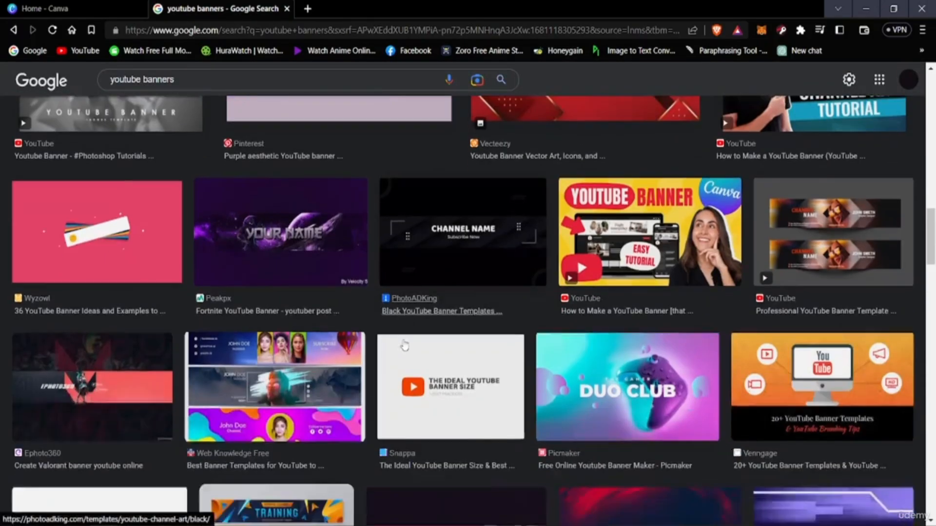
scroll(404, 345, "down", 3)
scroll(431, 360, "down", 5)
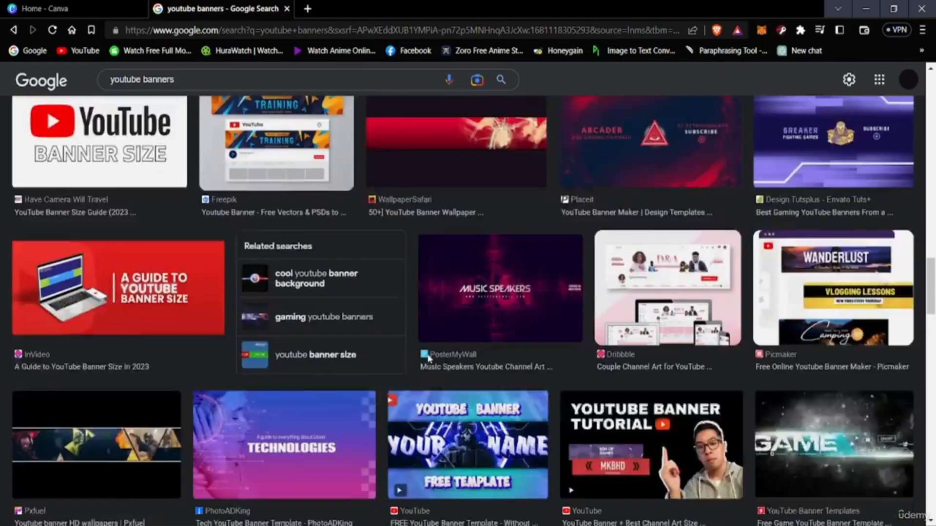
scroll(428, 359, "down", 6)
scroll(427, 360, "up", 8)
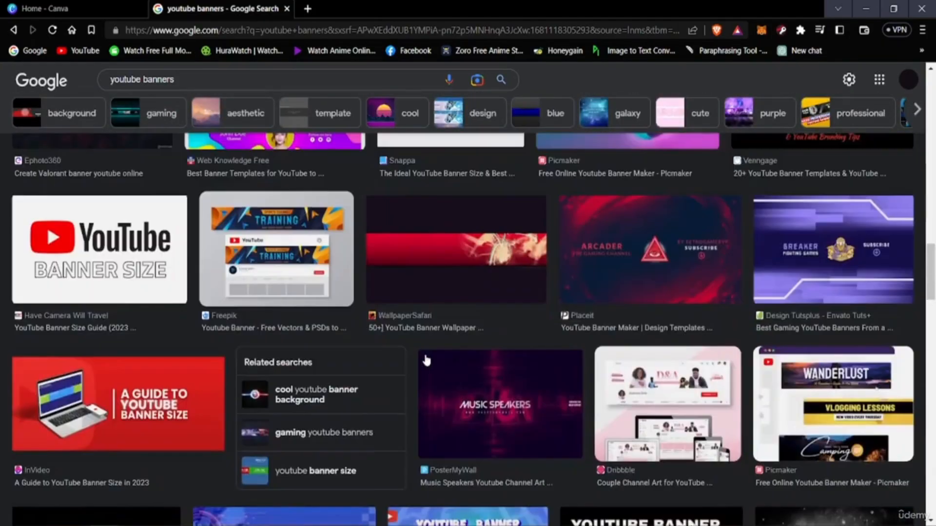
scroll(426, 359, "up", 15)
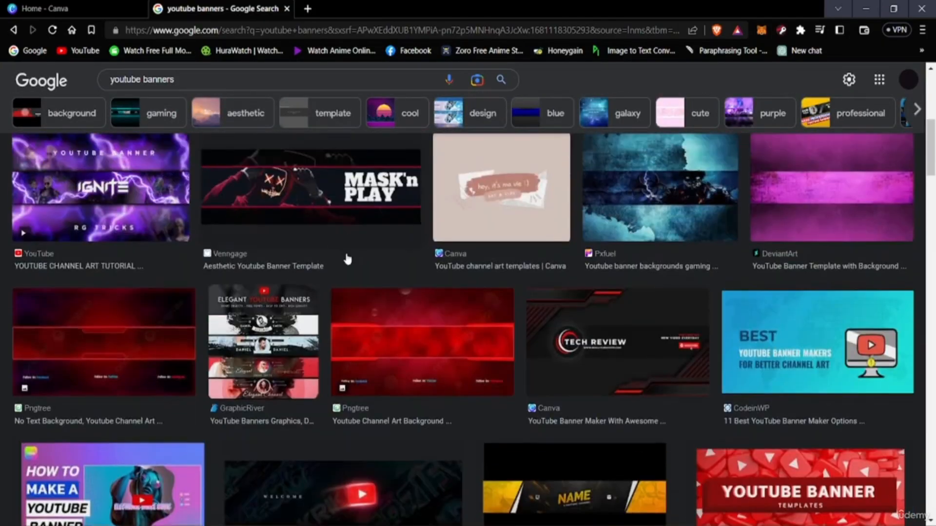
scroll(219, 300, "up", 6)
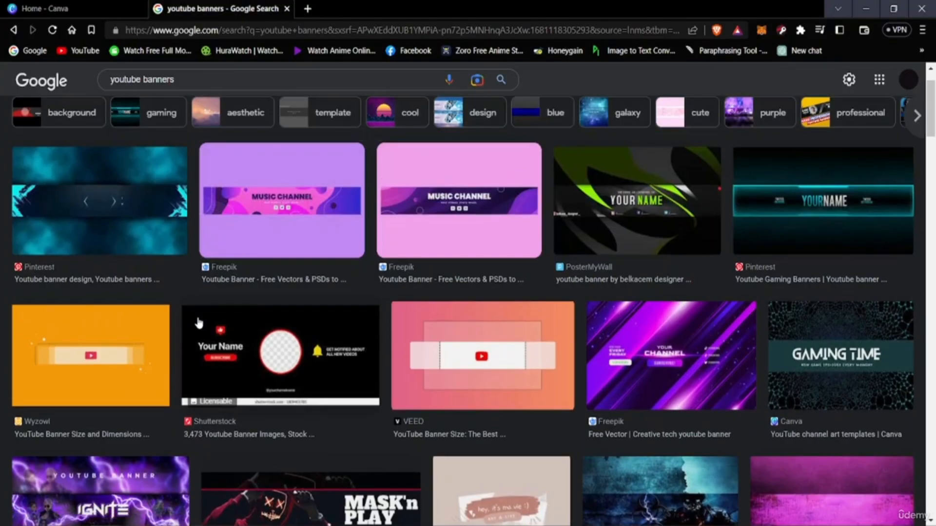
scroll(410, 311, "down", 3)
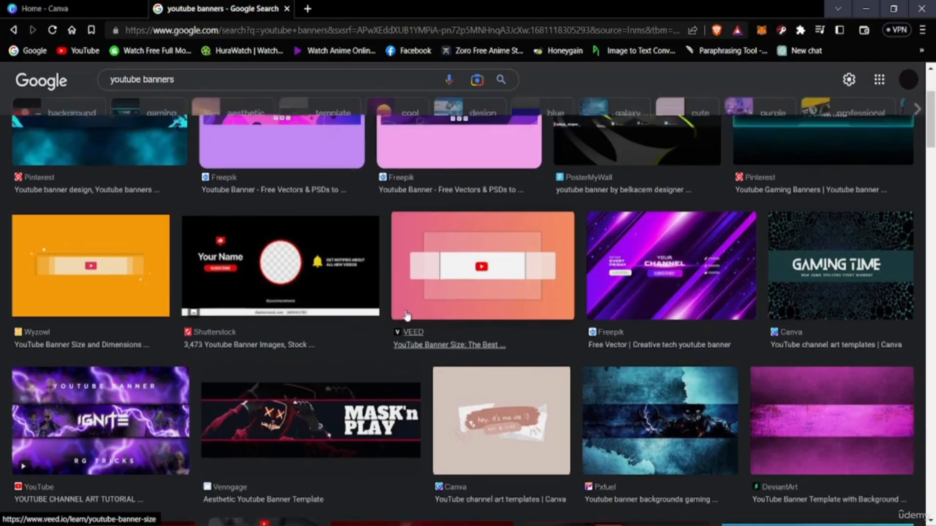
Step: Narrow the banner image results to the "cool" category and look through the designs
scroll(408, 314, "up", 3)
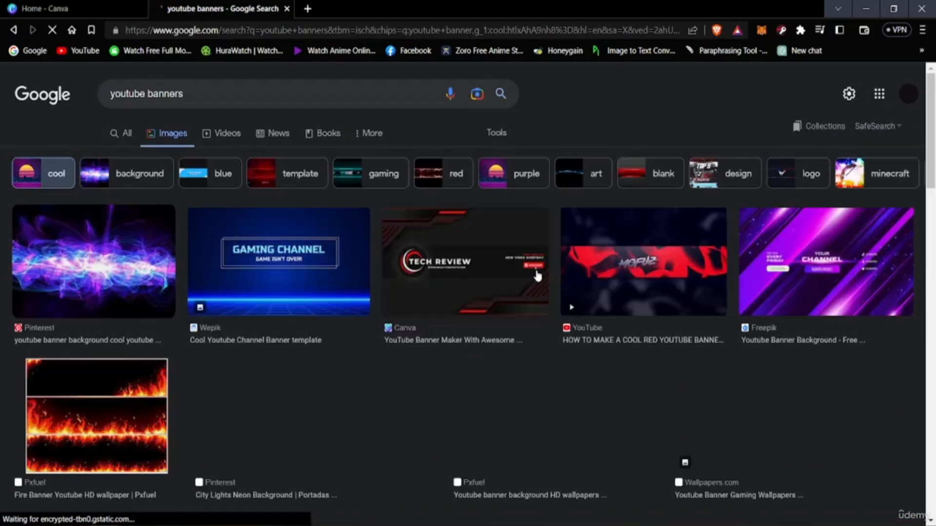
scroll(406, 345, "down", 3)
scroll(406, 345, "down", 7)
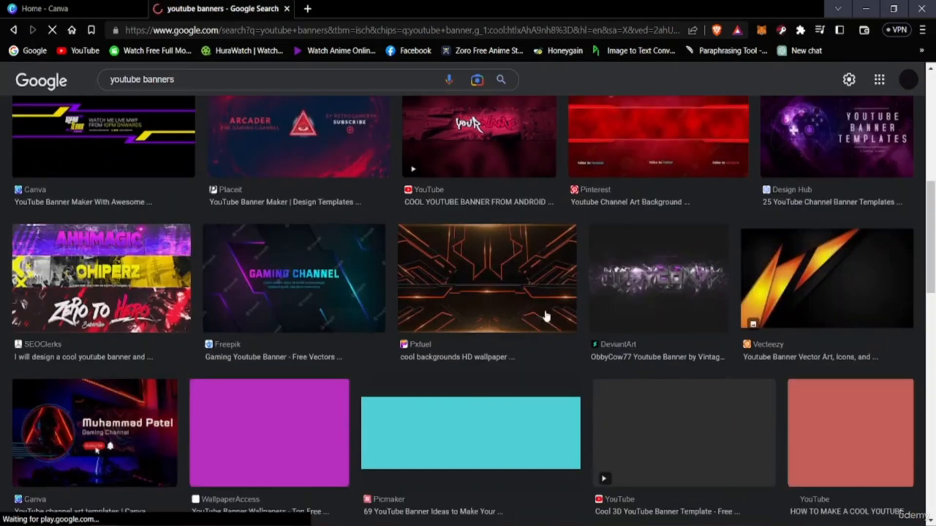
scroll(415, 367, "down", 7)
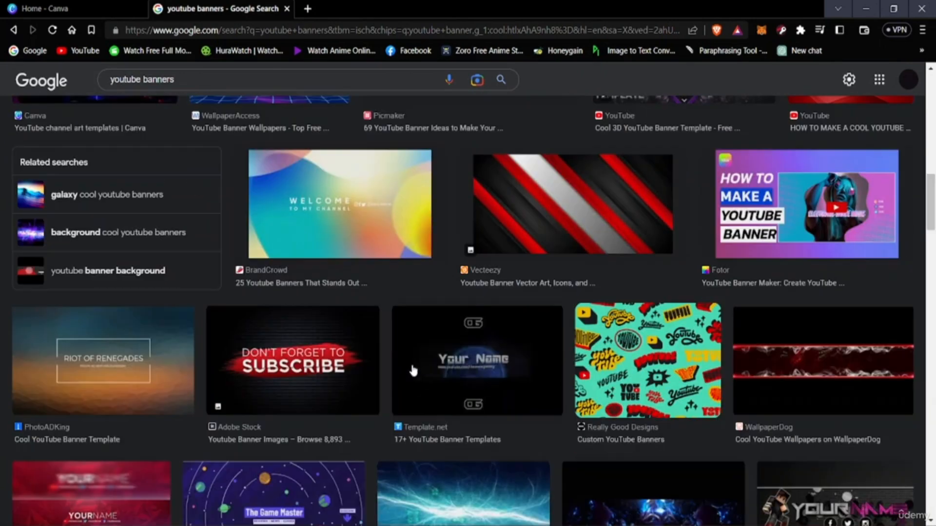
scroll(413, 370, "down", 6)
scroll(413, 371, "down", 15)
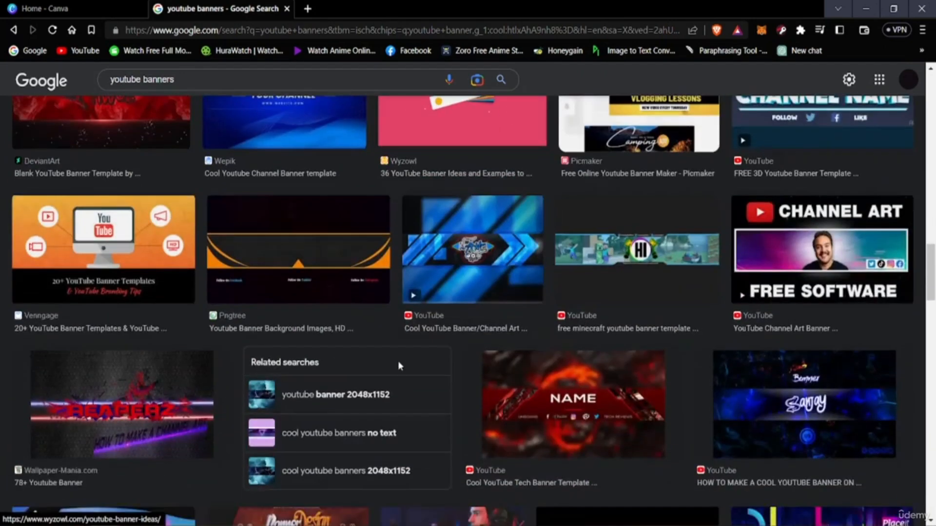
scroll(397, 361, "down", 17)
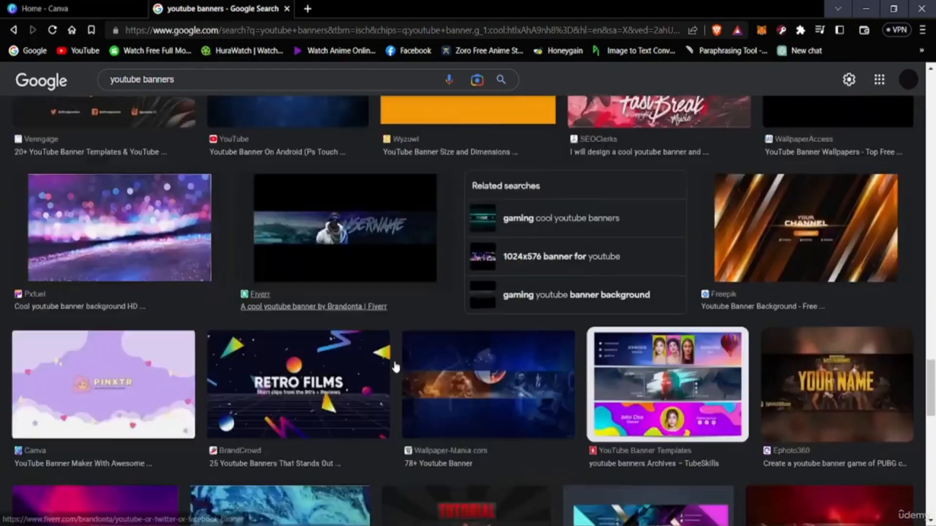
scroll(587, 376, "down", 5)
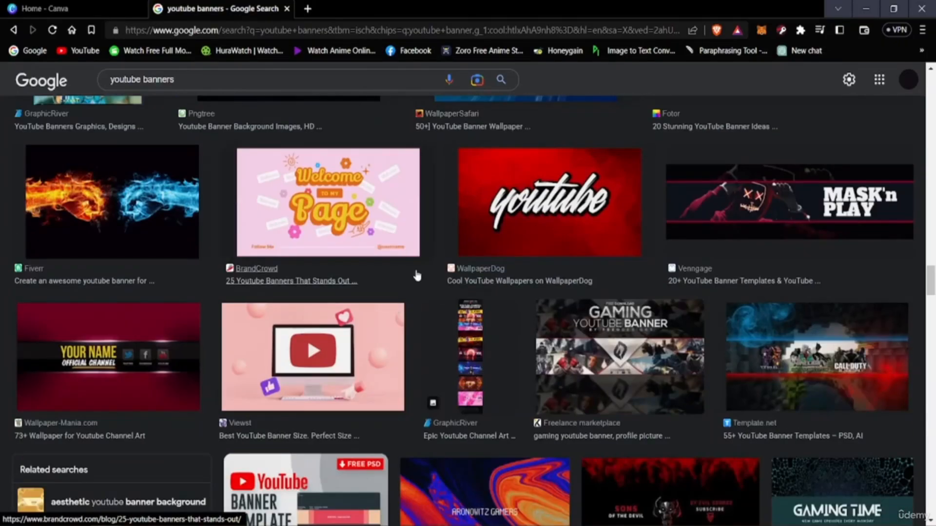
scroll(428, 278, "down", 8)
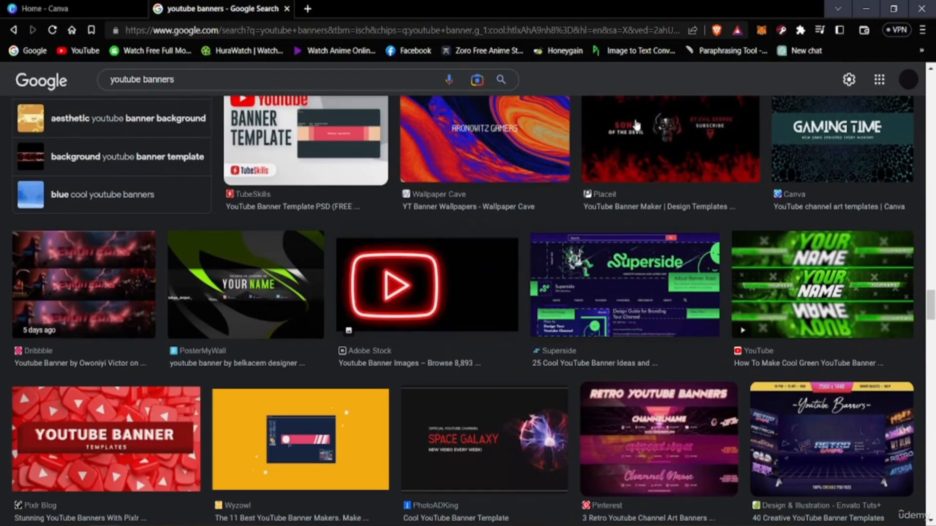
Step: Preview Placeit's red and black "Sons of the Devil" banner, look over the surrounding results and close the preview
scroll(635, 125, "up", 3)
left_click(631, 238)
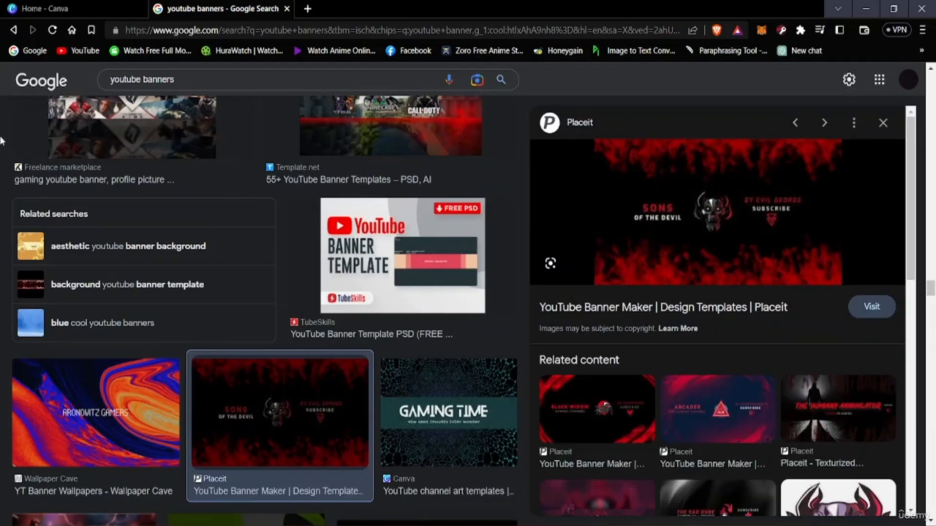
scroll(159, 229, "up", 5)
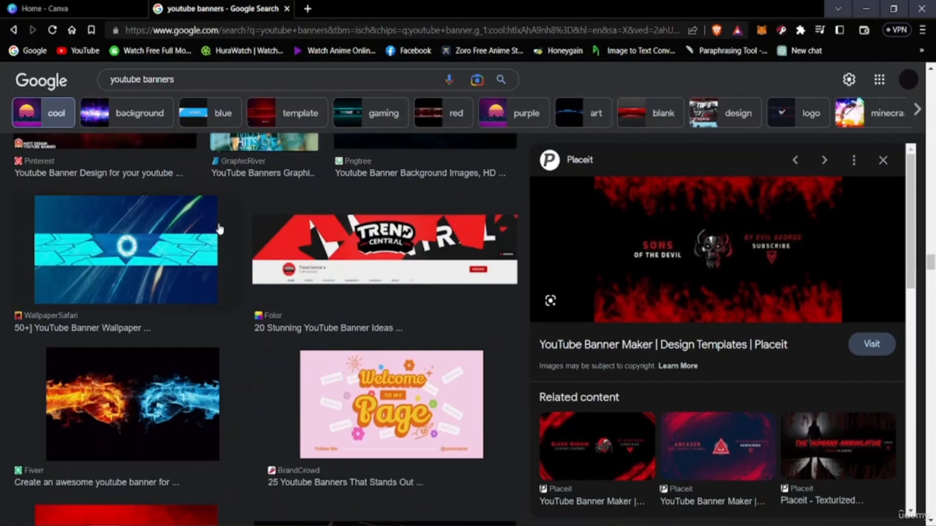
scroll(220, 229, "up", 10)
scroll(247, 293, "up", 10)
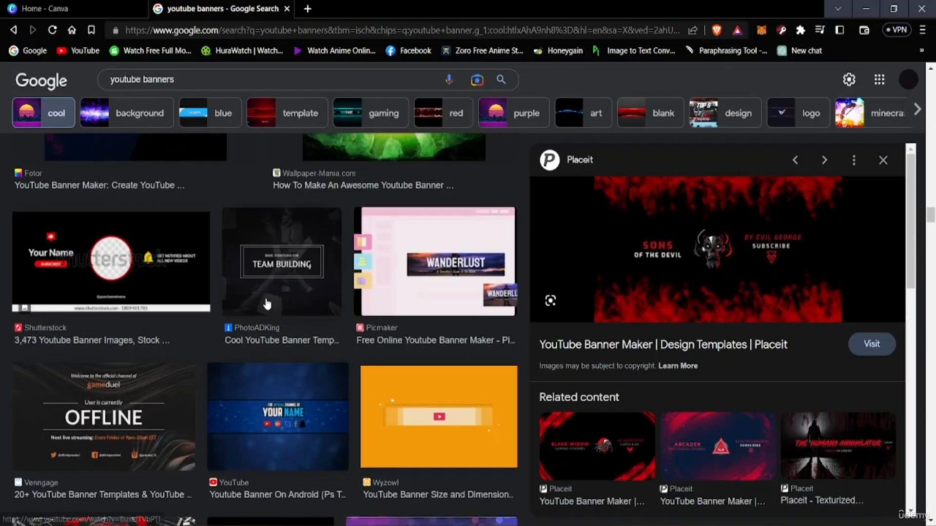
scroll(267, 303, "up", 10)
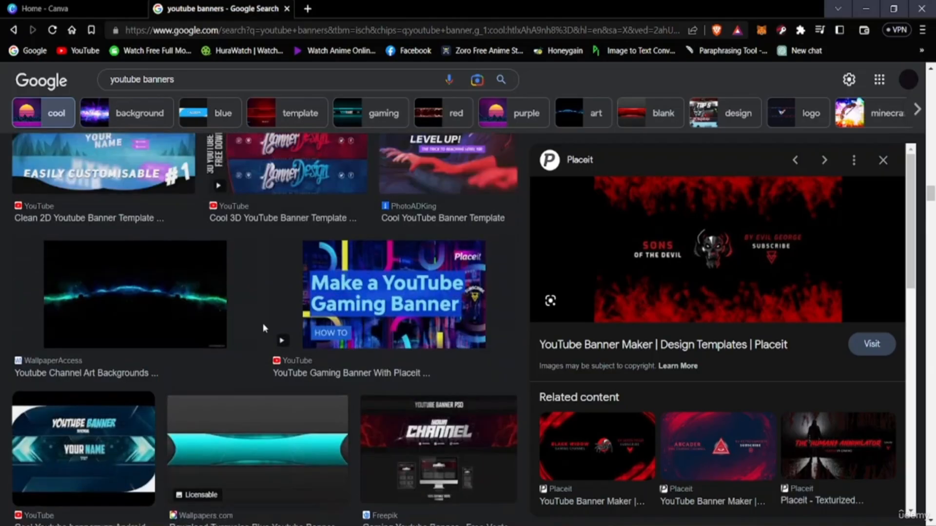
scroll(262, 324, "up", 10)
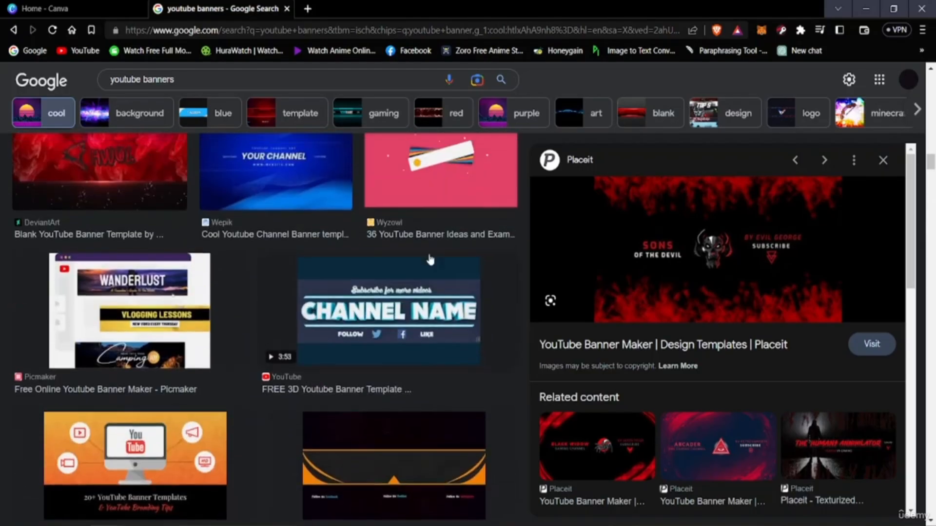
left_click(883, 160)
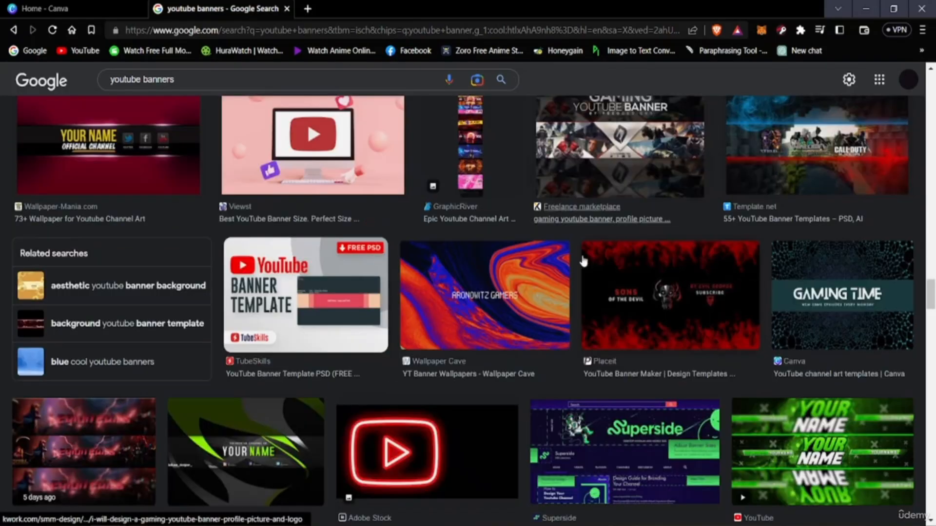
Step: Switch to Canva and look over the design types and suggestions on its home page
scroll(584, 262, "up", 10)
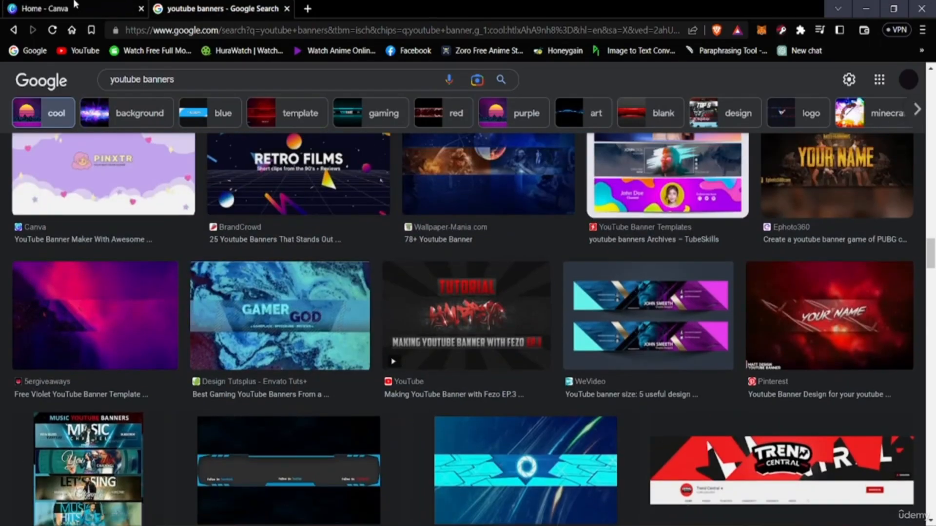
left_click(76, 4)
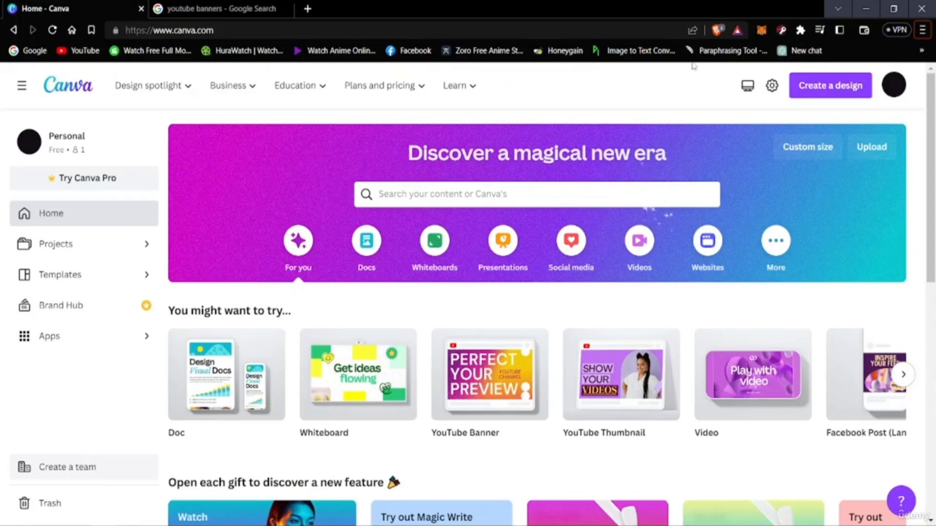
scroll(687, 247, "down", 6)
scroll(581, 262, "down", 3)
scroll(533, 278, "up", 9)
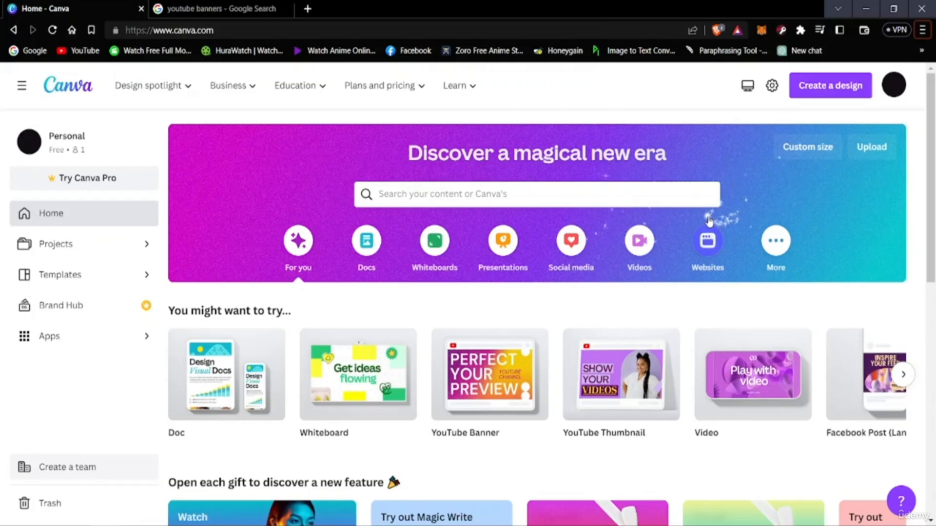
Step: Search the templates for "youtube banner" using the suggested query "youtube channel banner"
left_click(614, 195)
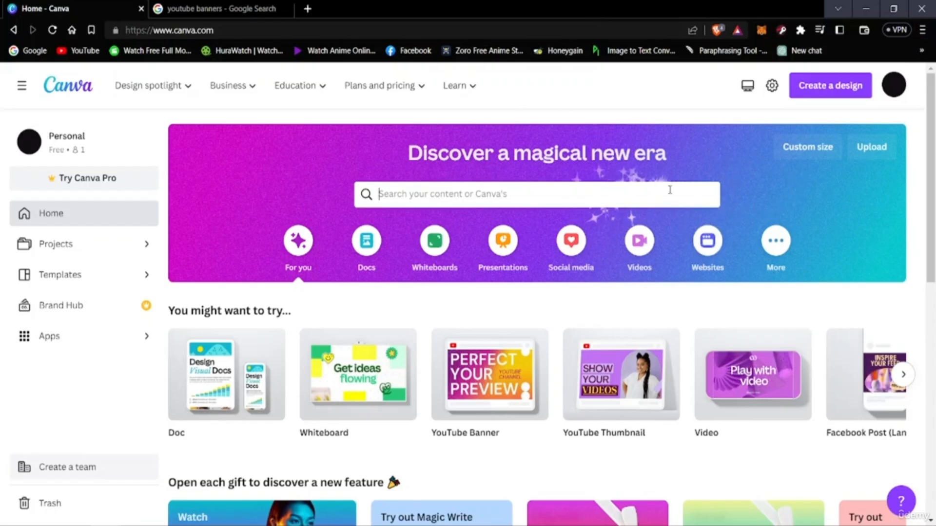
left_click(163, 226)
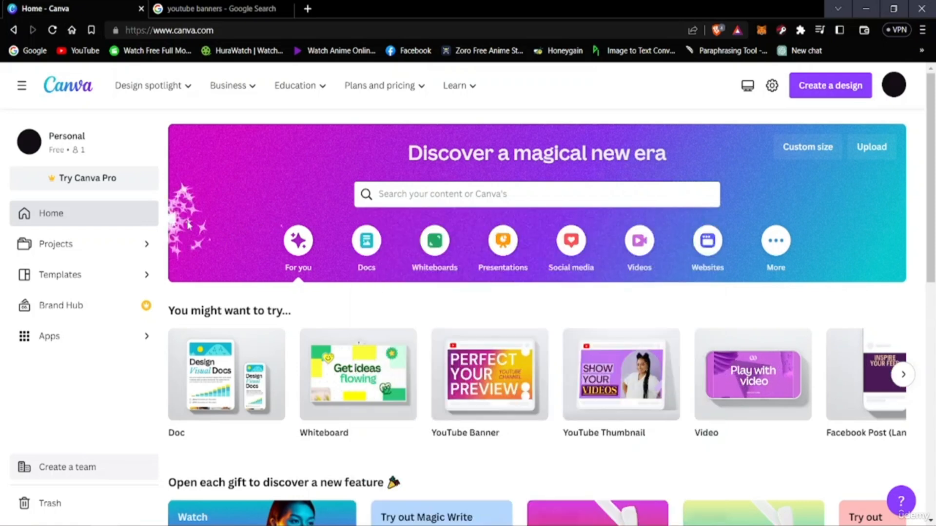
left_click(478, 195)
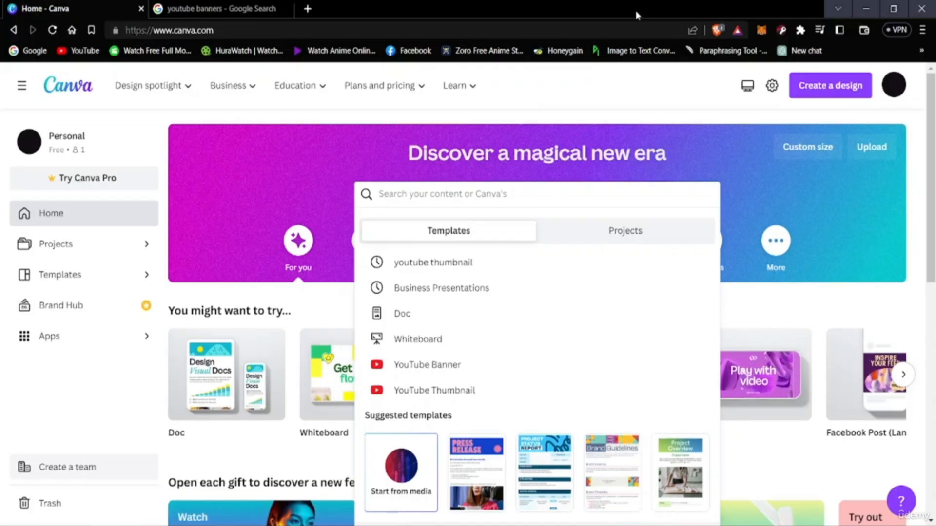
type("youtube banner")
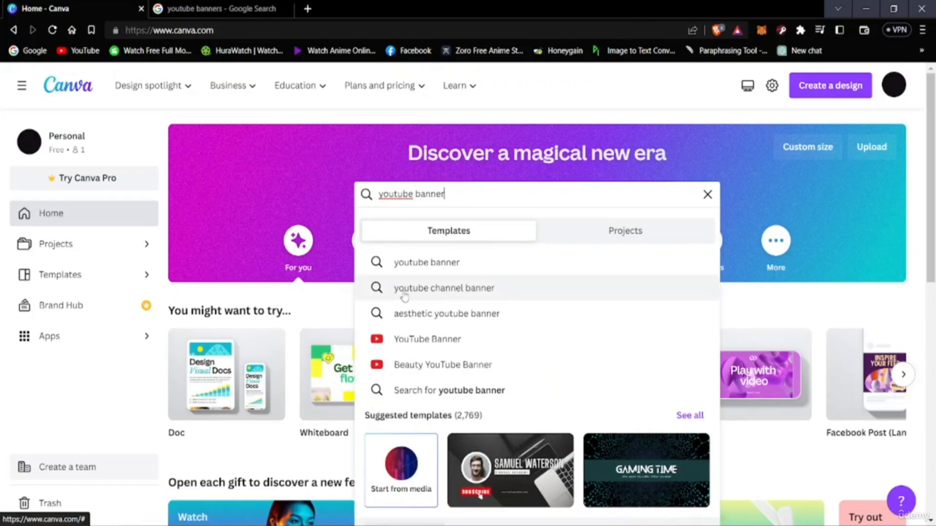
left_click(447, 289)
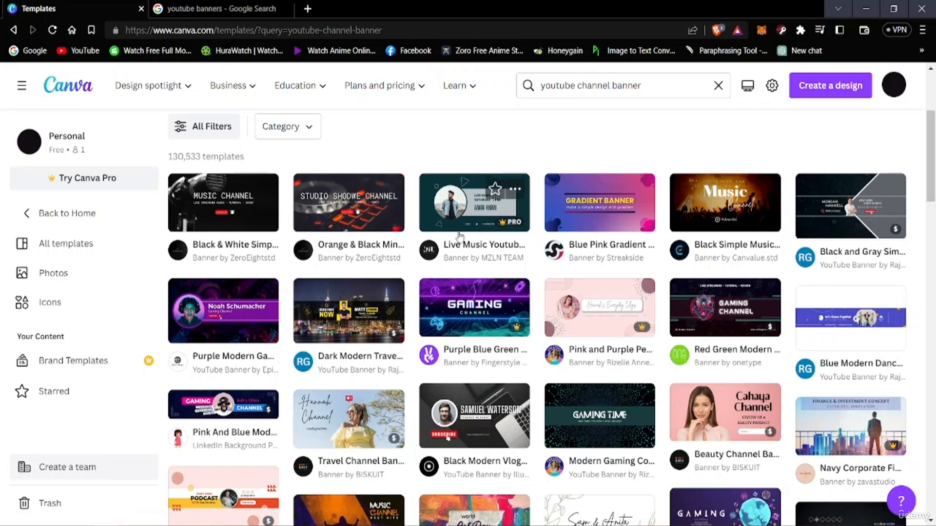
Step: Check the Pro and Paid labels on the templates, preview the Black and Gray Simple Tech Channel Youtube Banner and close the preview
mouse_move(508, 228)
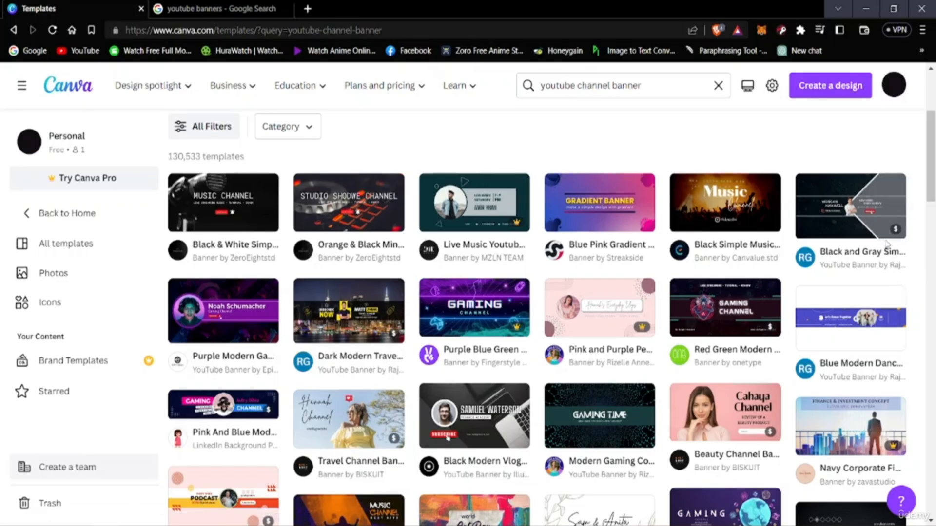
mouse_move(888, 236)
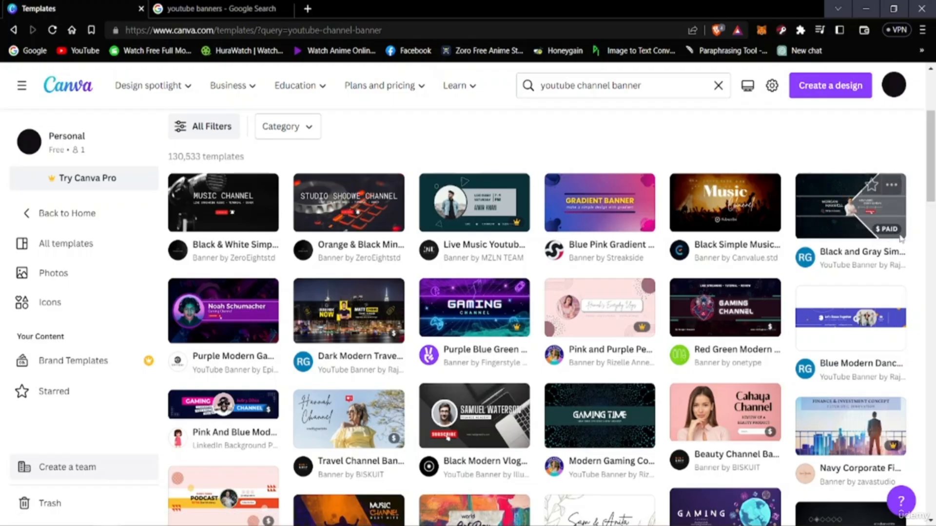
left_click(824, 238)
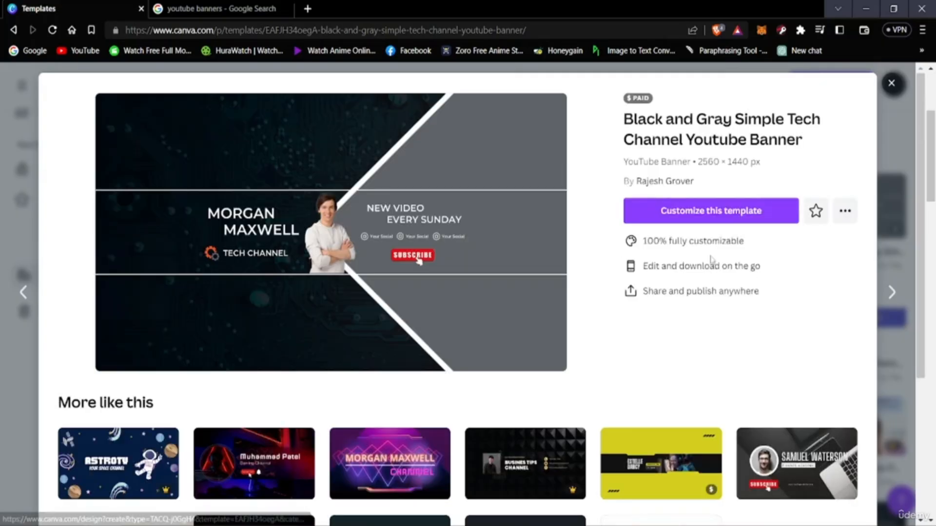
mouse_move(631, 101)
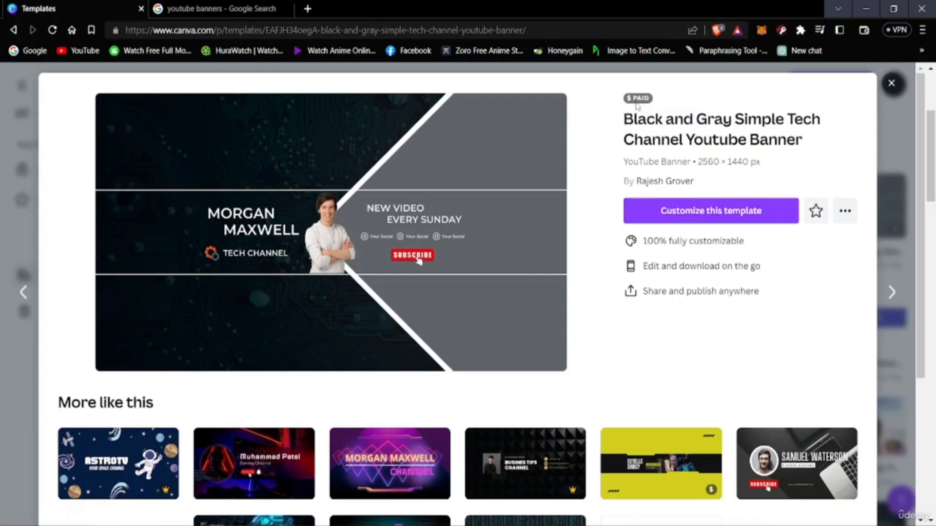
scroll(672, 312, "down", 1)
scroll(652, 341, "up", 2)
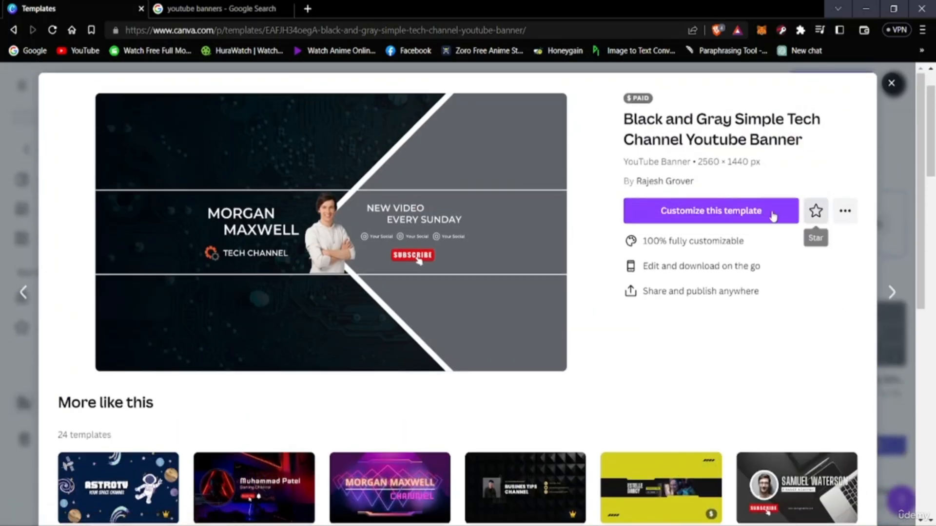
left_click(893, 88)
Step: Browse the YouTube channel banner templates to compare their styles and see which are free, Pro or paid
scroll(490, 373, "up", 4)
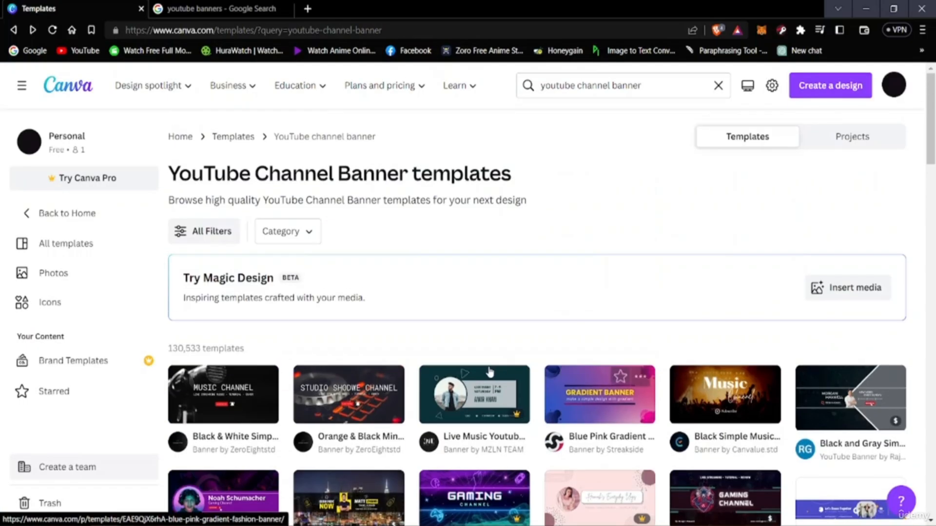
scroll(490, 373, "down", 3)
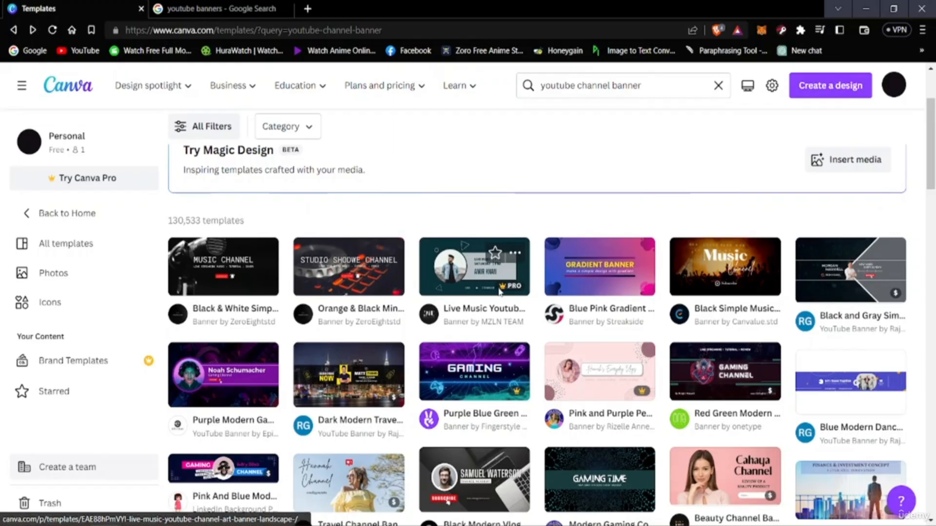
scroll(472, 312, "down", 4)
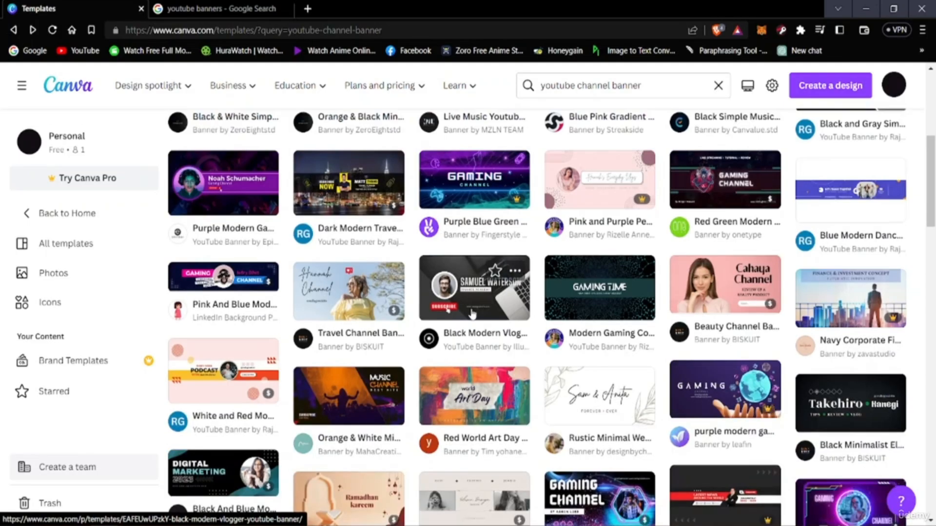
scroll(472, 315, "down", 7)
scroll(466, 317, "up", 4)
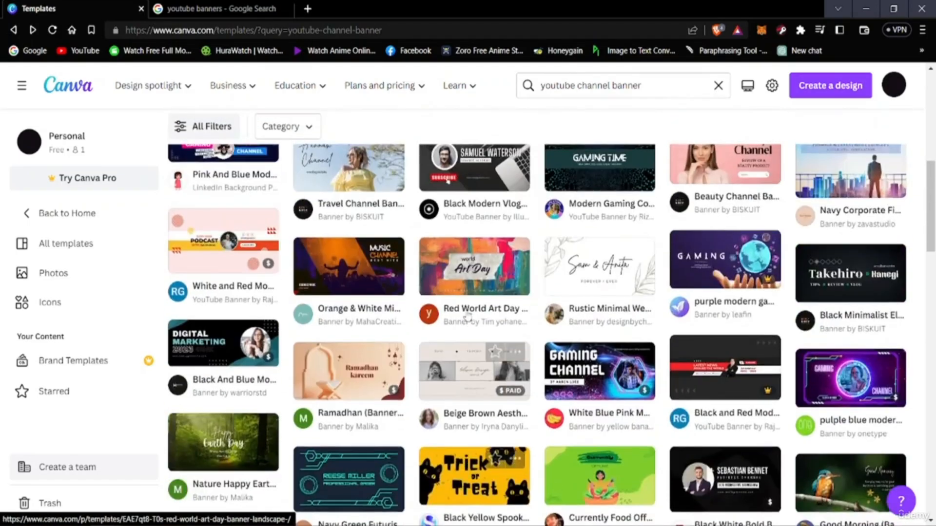
scroll(466, 317, "up", 8)
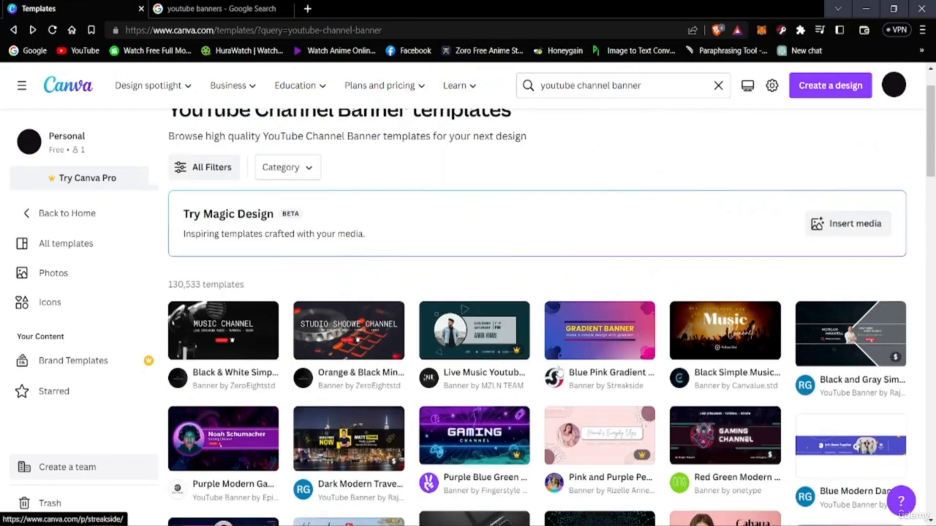
scroll(628, 378, "down", 3)
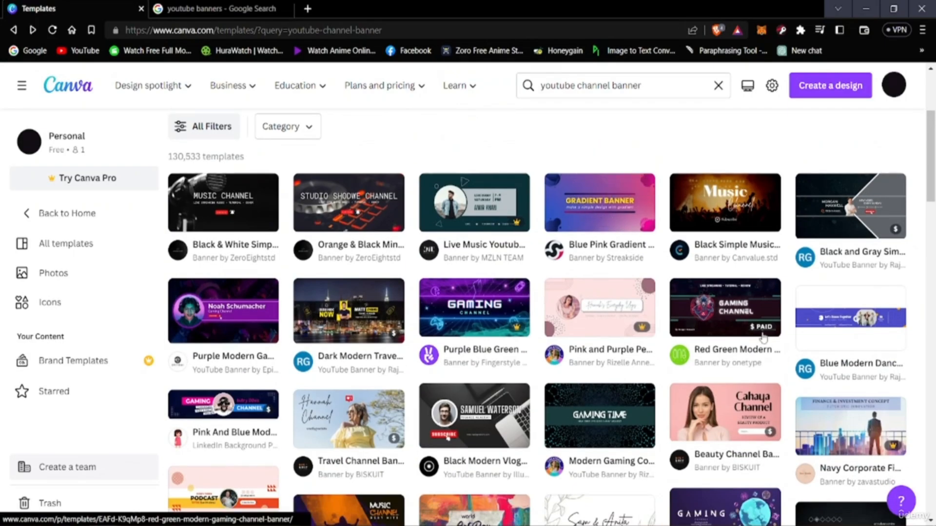
scroll(614, 381, "down", 5)
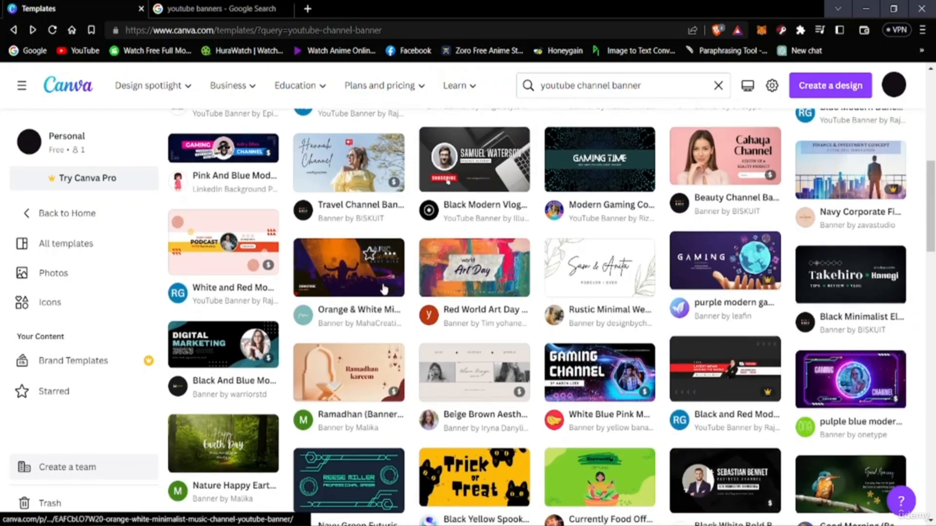
scroll(385, 291, "down", 5)
scroll(437, 324, "down", 7)
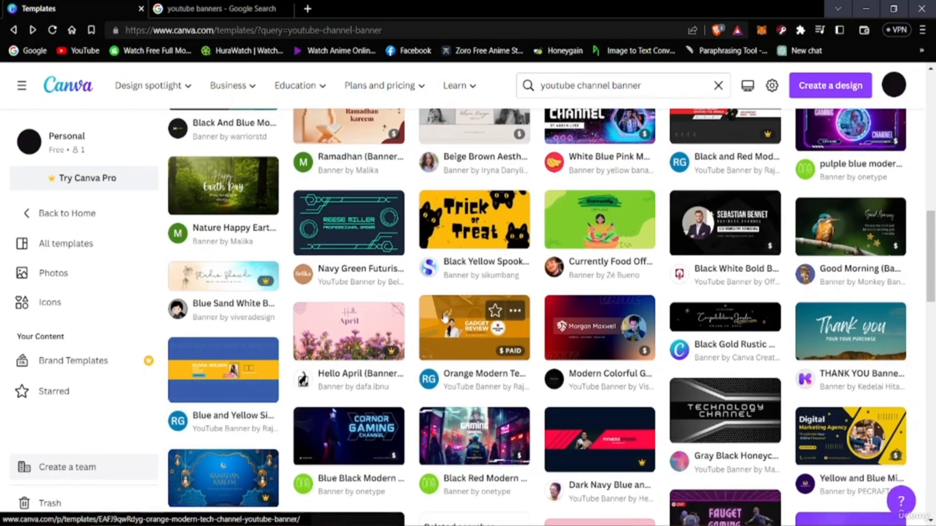
scroll(444, 324, "down", 20)
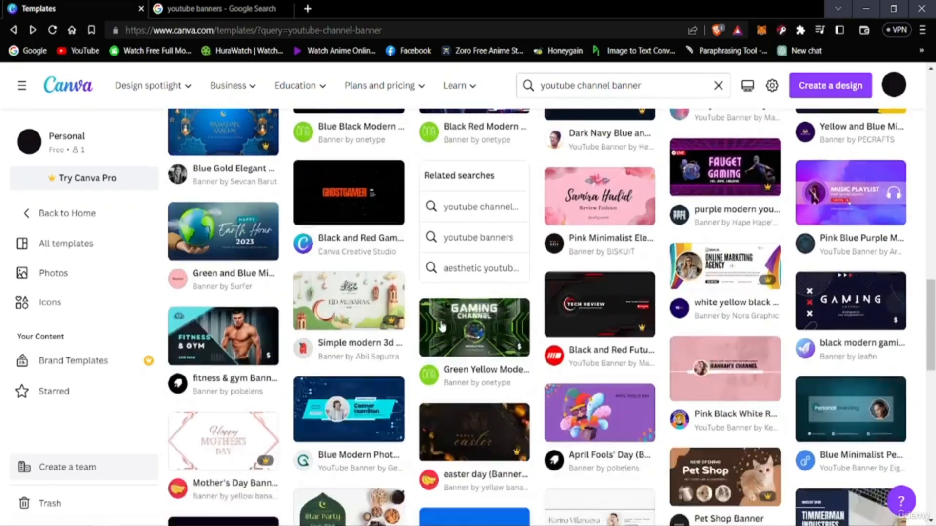
scroll(432, 322, "down", 10)
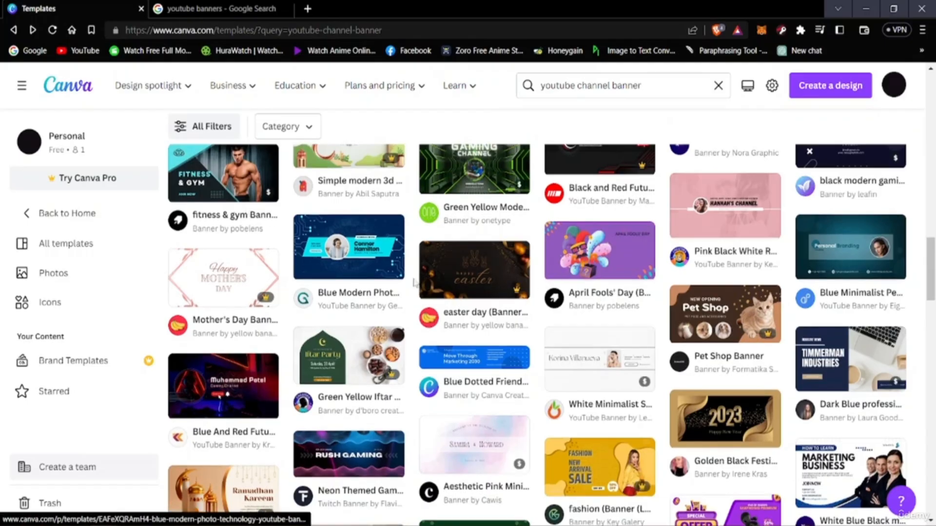
scroll(247, 212, "down", 4)
scroll(387, 313, "down", 4)
scroll(386, 313, "down", 8)
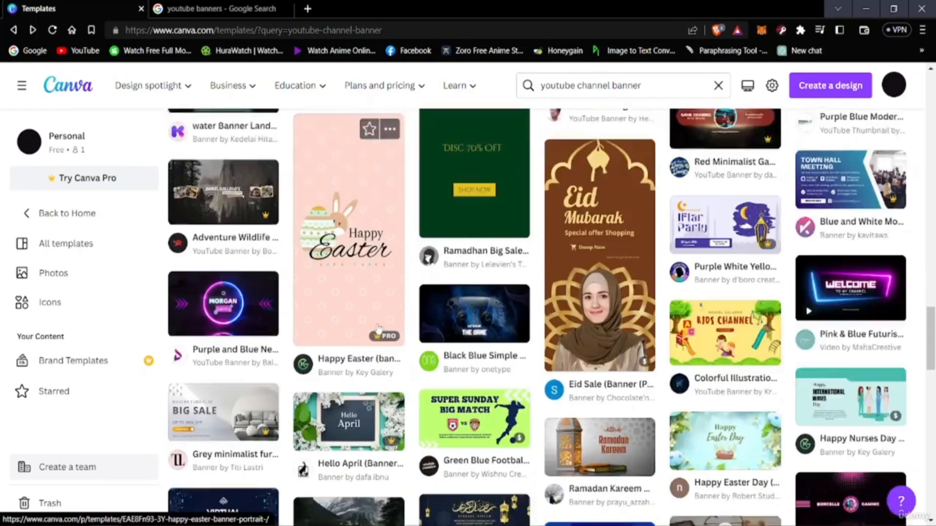
scroll(393, 312, "down", 15)
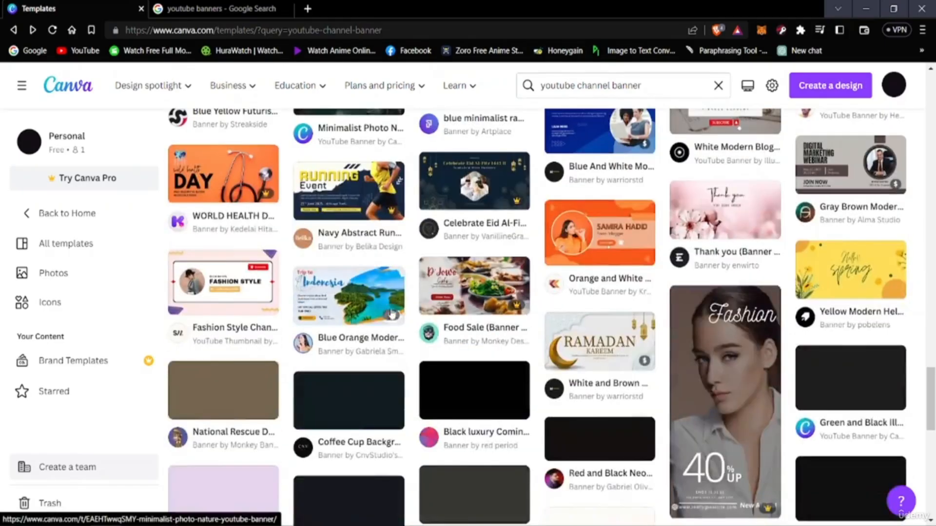
scroll(376, 321, "down", 6)
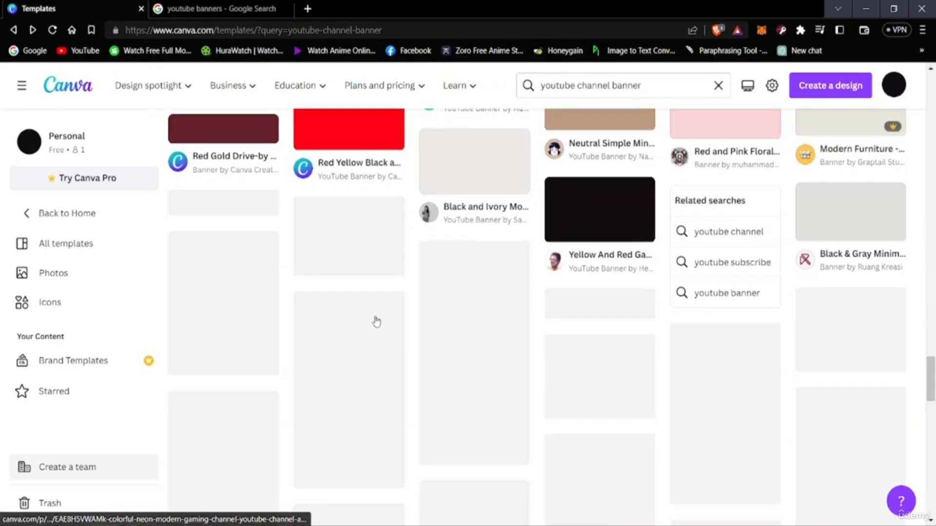
scroll(375, 321, "up", 20)
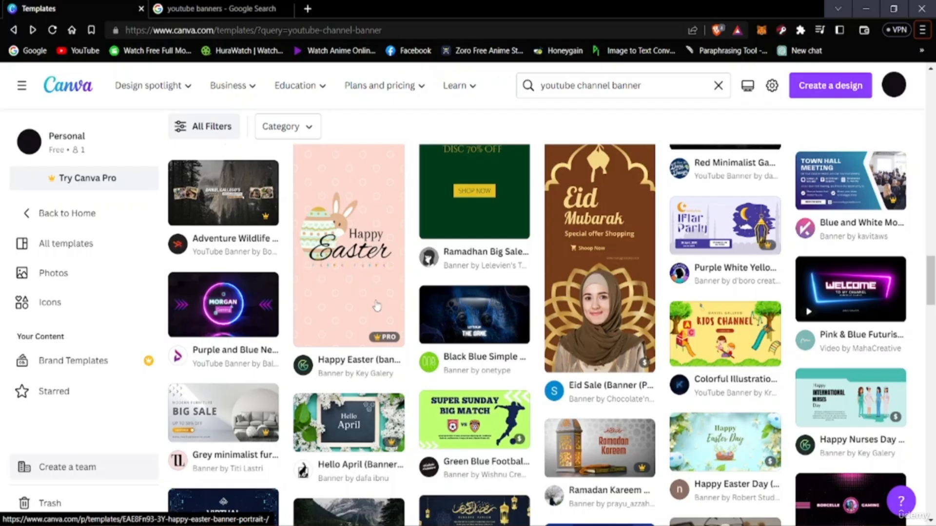
scroll(464, 324, "down", 5)
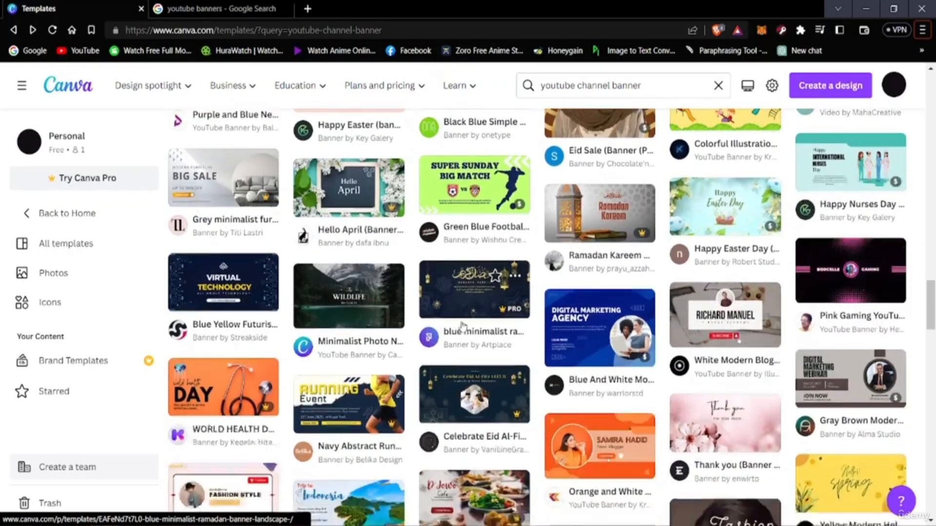
scroll(462, 326, "down", 4)
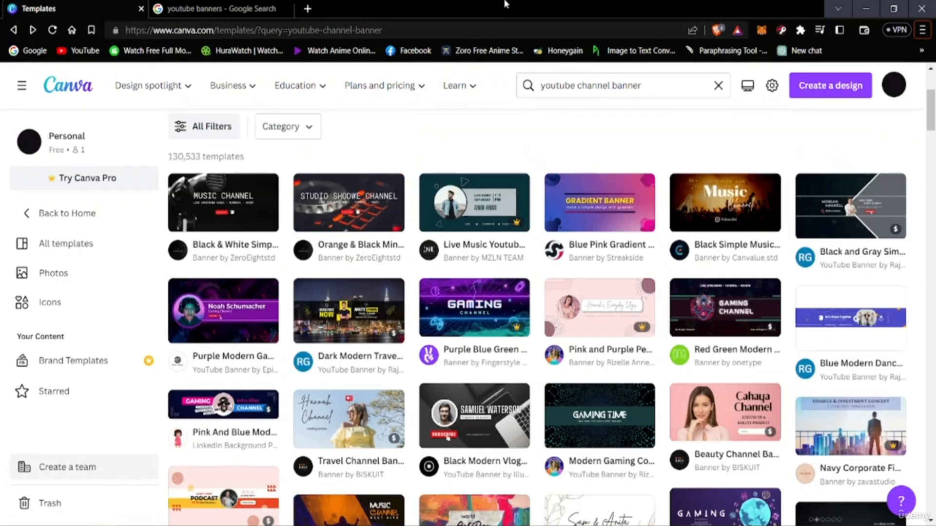
Step: Open the Black Modern Vlogger YouTube Banner template for customization and close the Google Search page
scroll(618, 361, "down", 8)
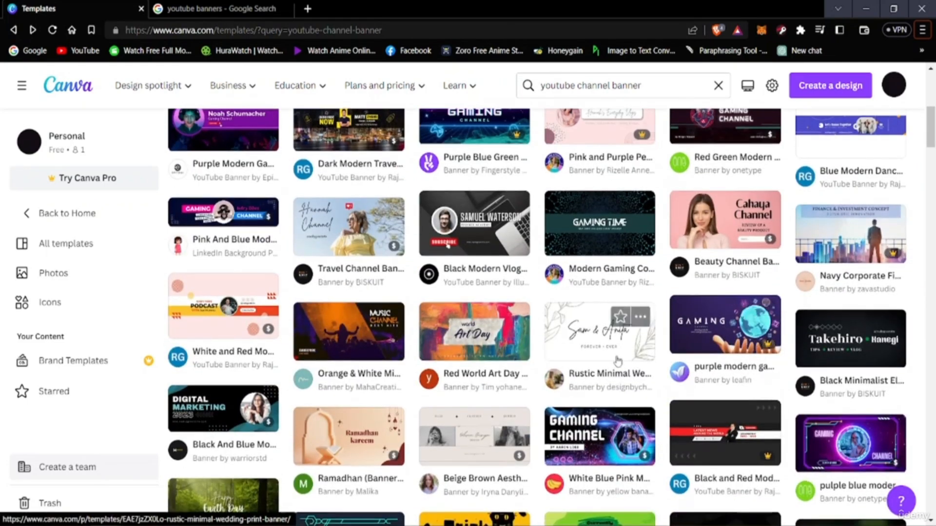
scroll(618, 362, "up", 4)
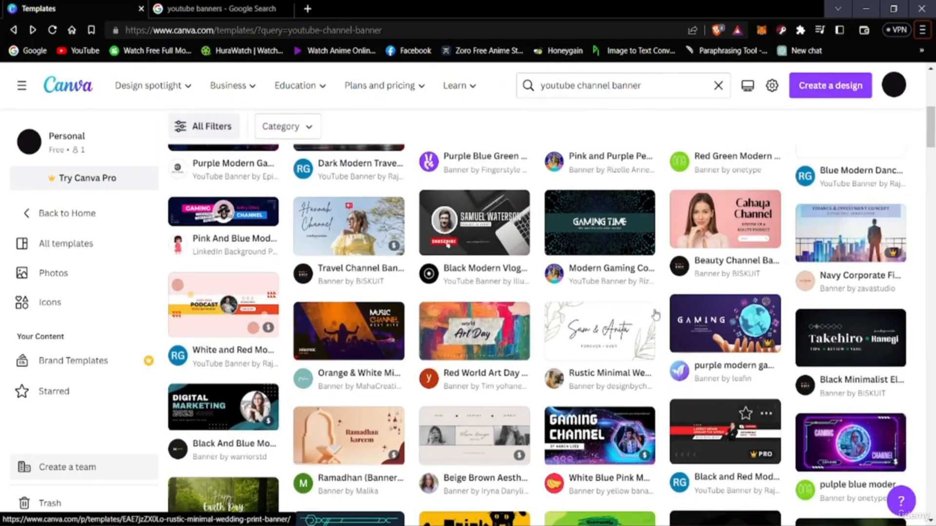
scroll(599, 441, "up", 1)
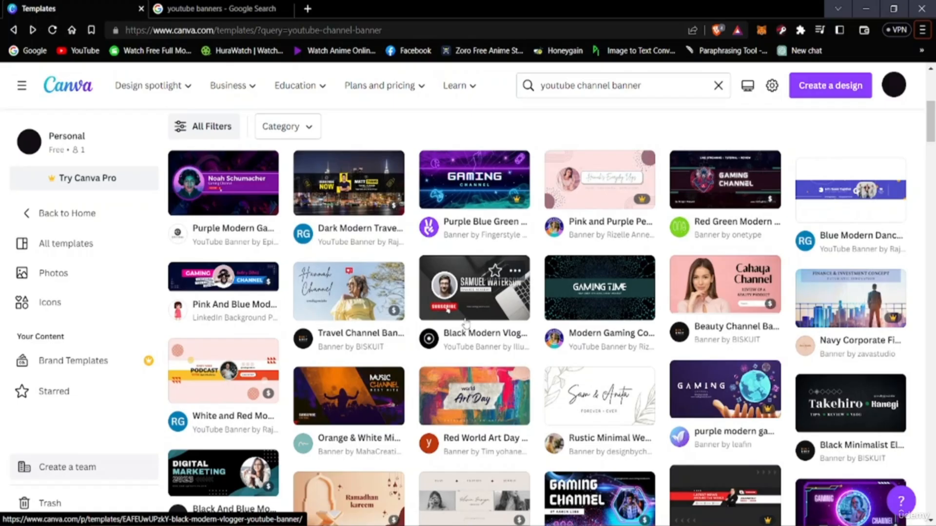
left_click(454, 288)
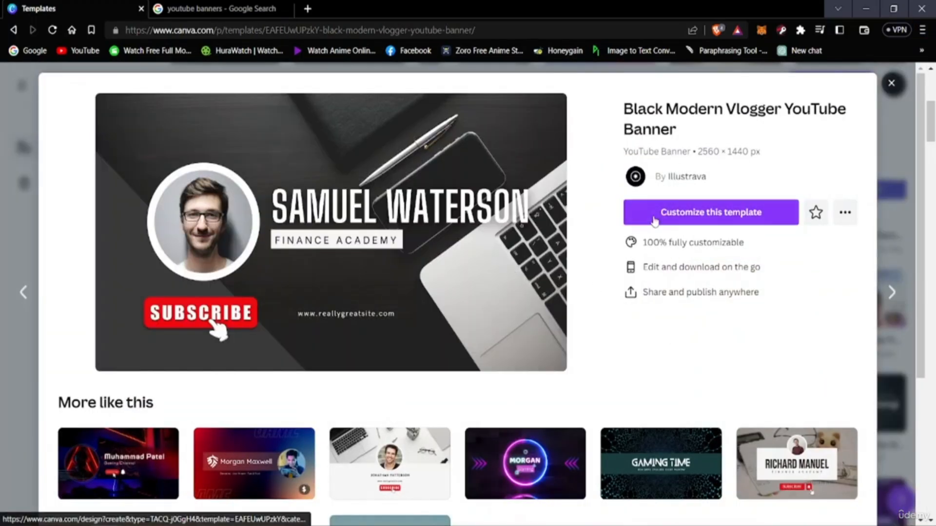
left_click(673, 217)
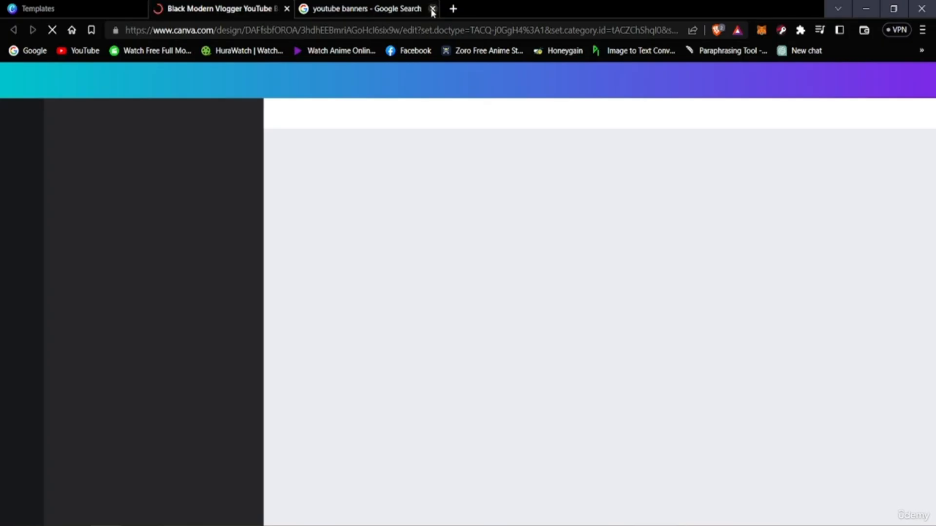
left_click(431, 9)
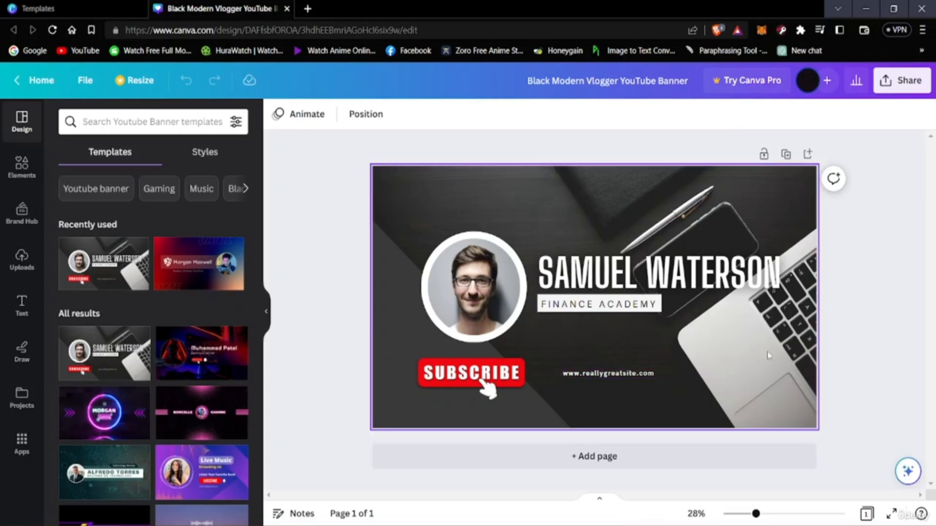
Step: Delete the website address text and the red SUBSCRIBE graphic from the banner
left_click(622, 374)
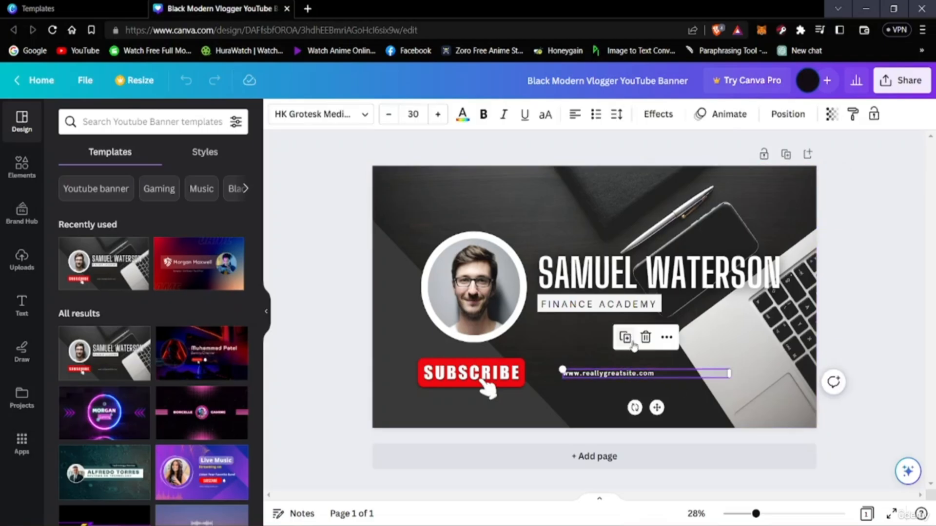
left_click(645, 337)
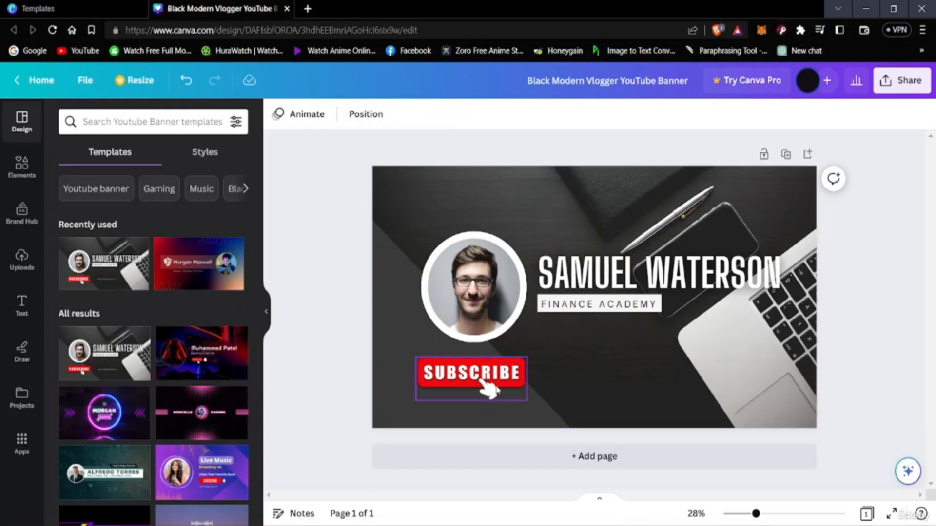
left_click(489, 389)
left_click(471, 326)
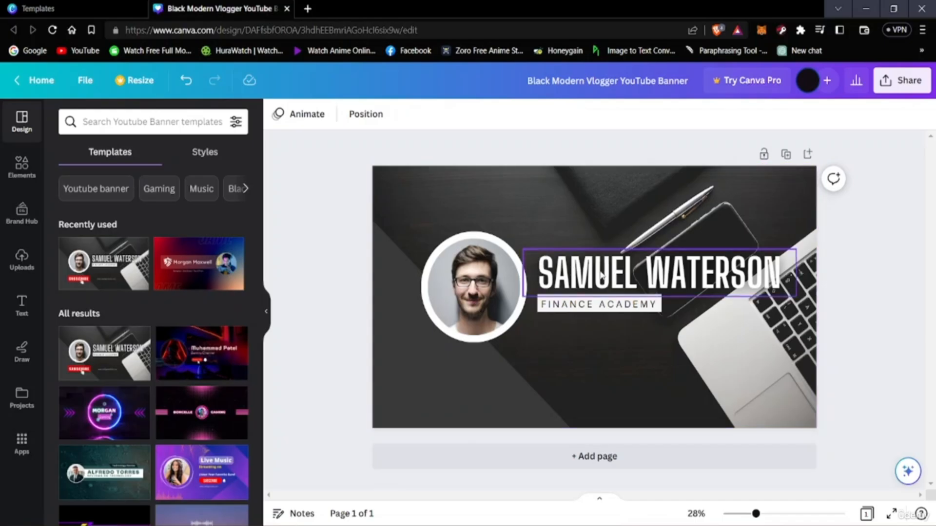
Step: Replace the large name heading on the banner with the text TECH REVIEW
left_click(658, 274)
left_click(658, 274)
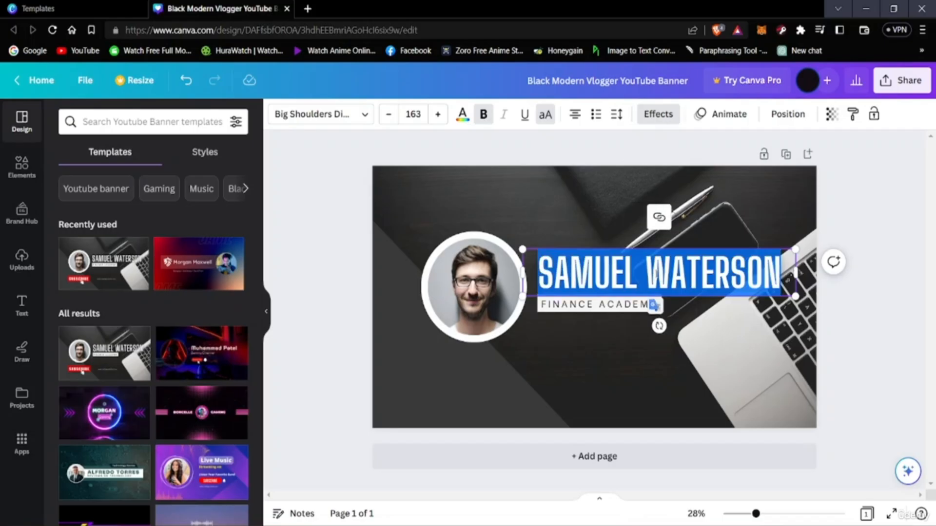
key("BackSpace")
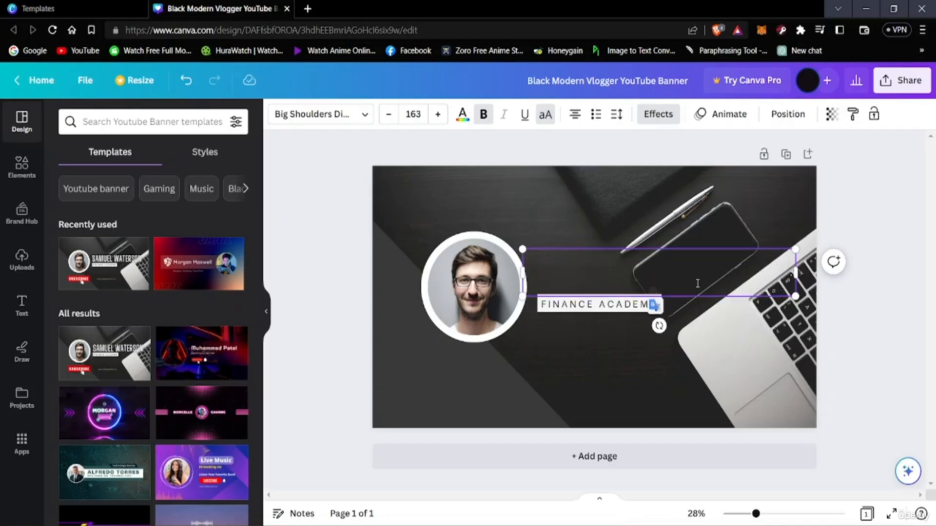
type("TE")
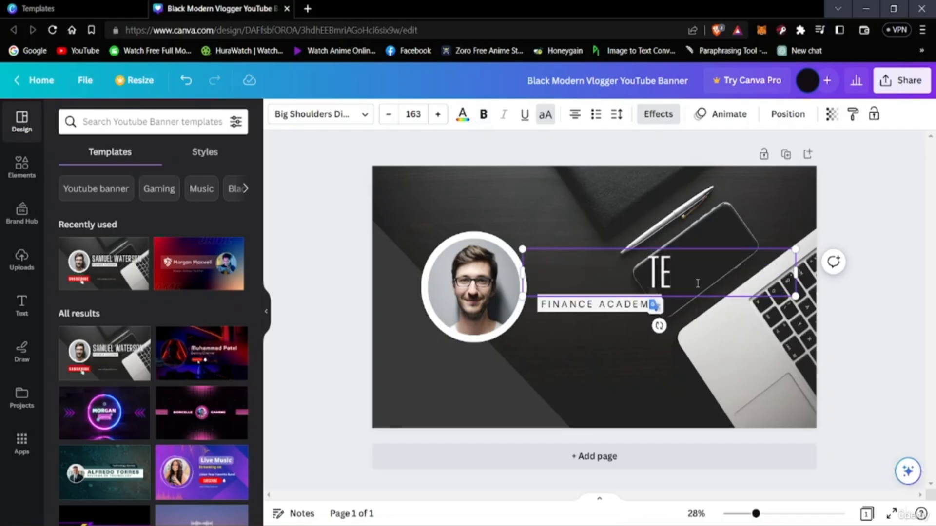
type("CH REVIEW")
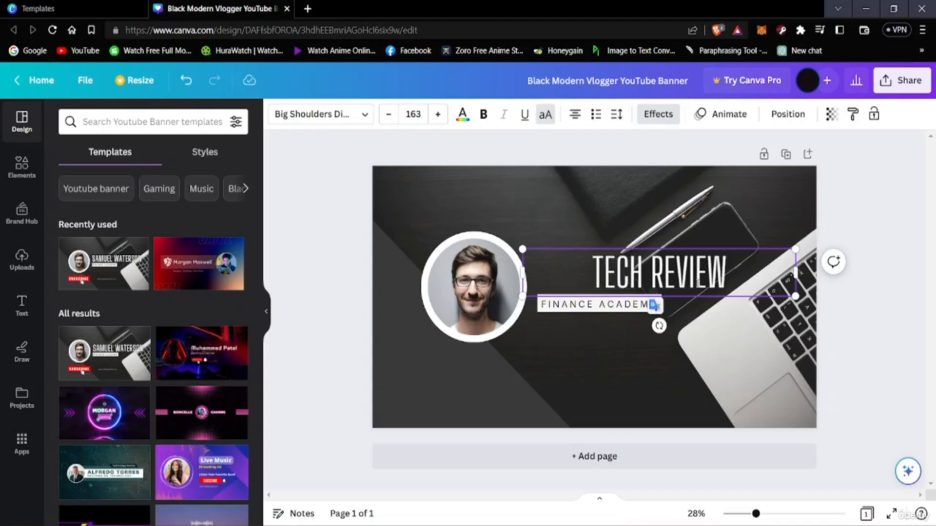
Step: Browse the available fonts for the TECH REVIEW heading and try Copperplate Gothic 33 BC on it
left_click_drag(594, 267, 728, 271)
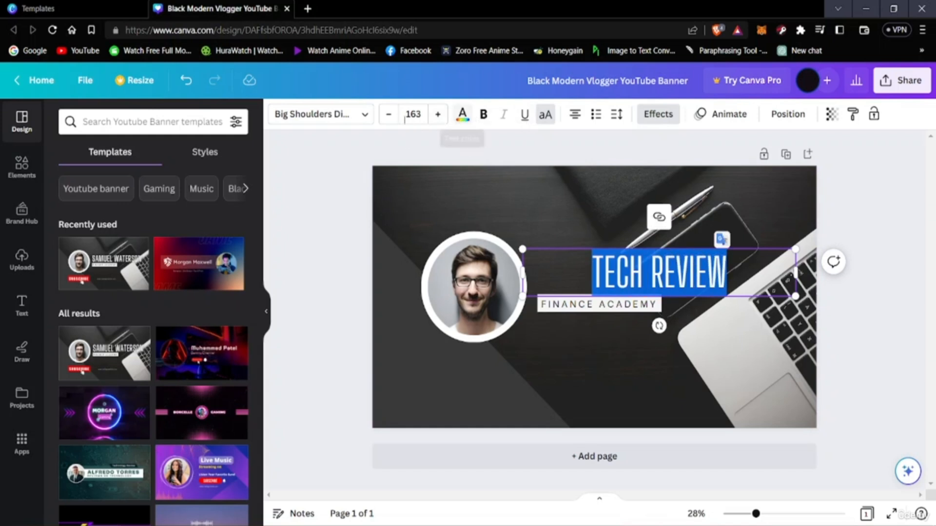
left_click(335, 117)
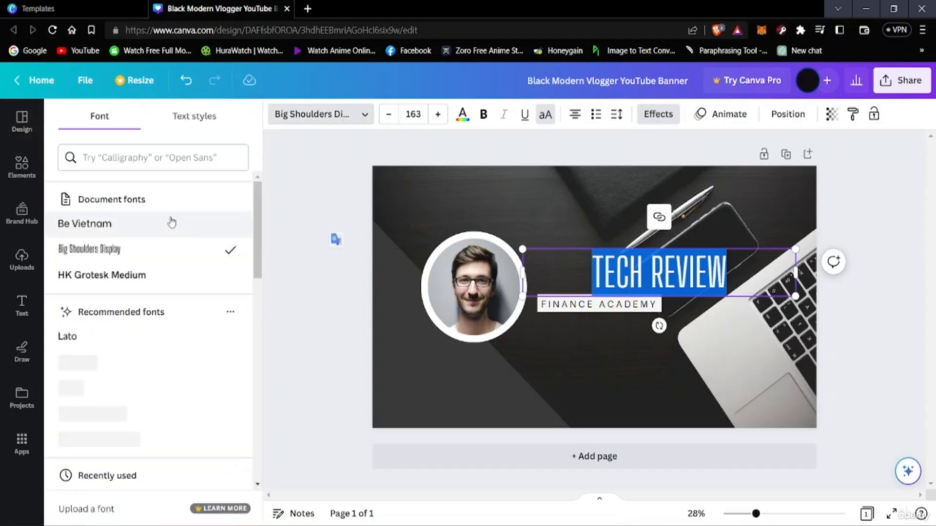
scroll(90, 351, "down", 6)
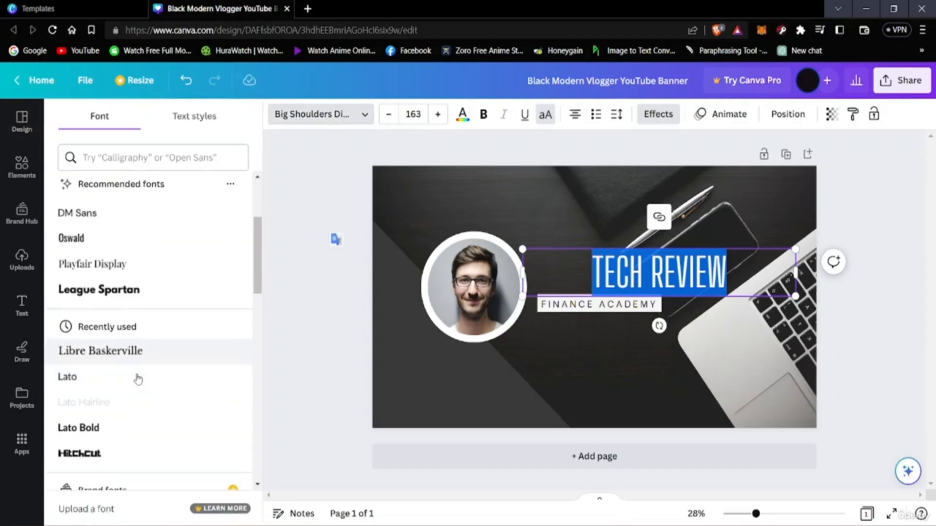
scroll(117, 376, "up", 5)
scroll(116, 381, "down", 12)
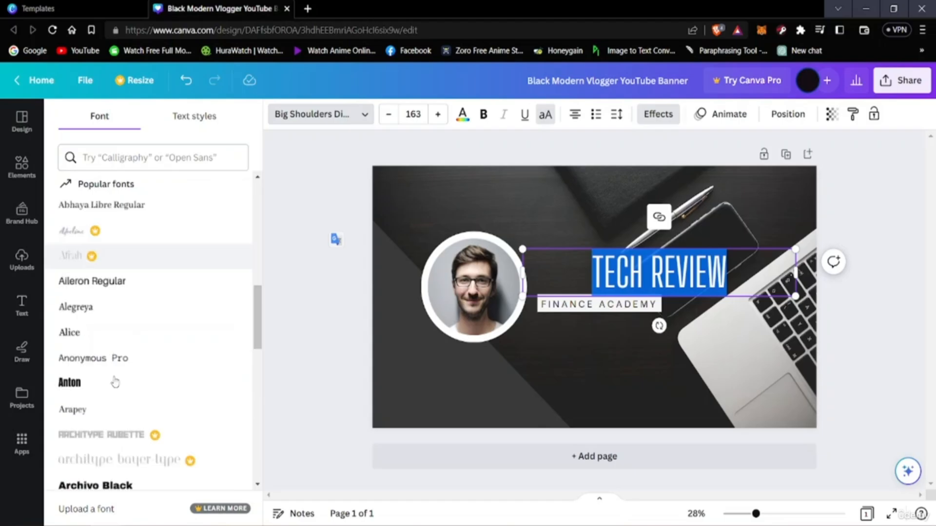
scroll(112, 372, "up", 4)
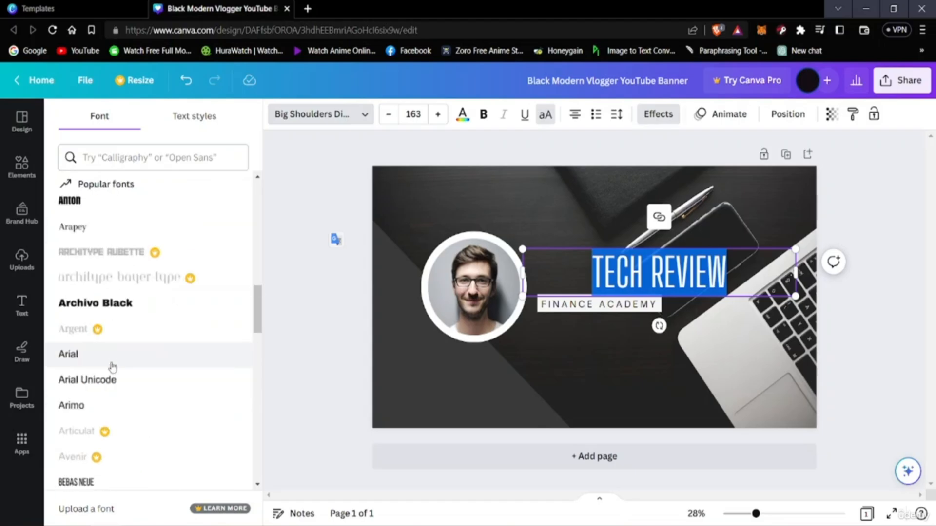
scroll(112, 367, "down", 10)
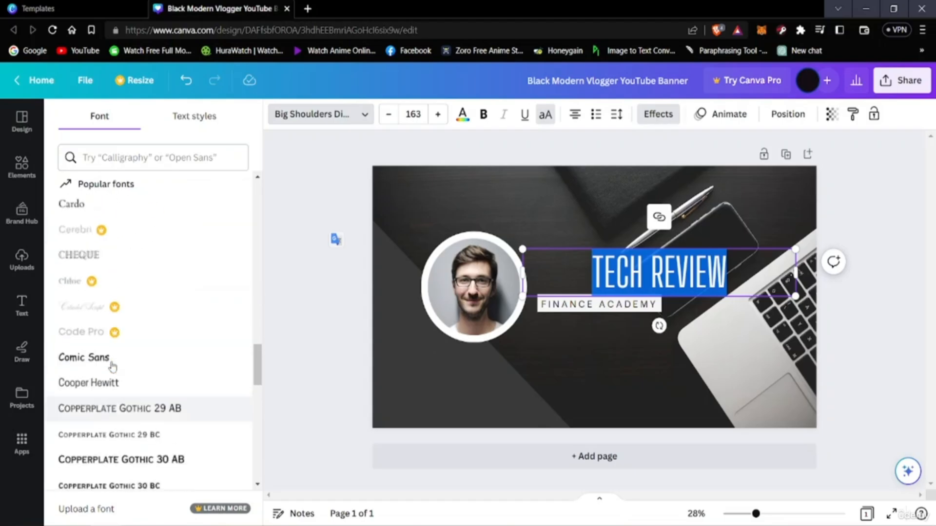
scroll(112, 366, "up", 3)
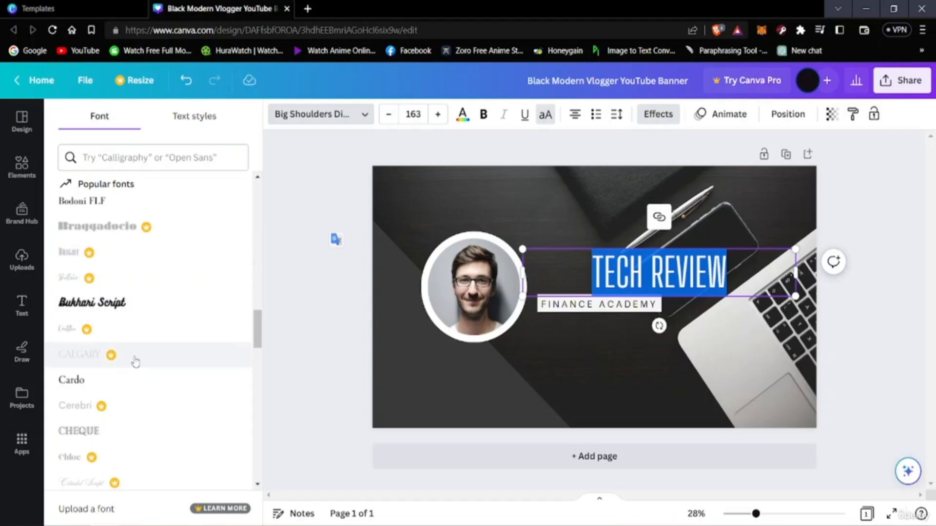
scroll(135, 361, "down", 4)
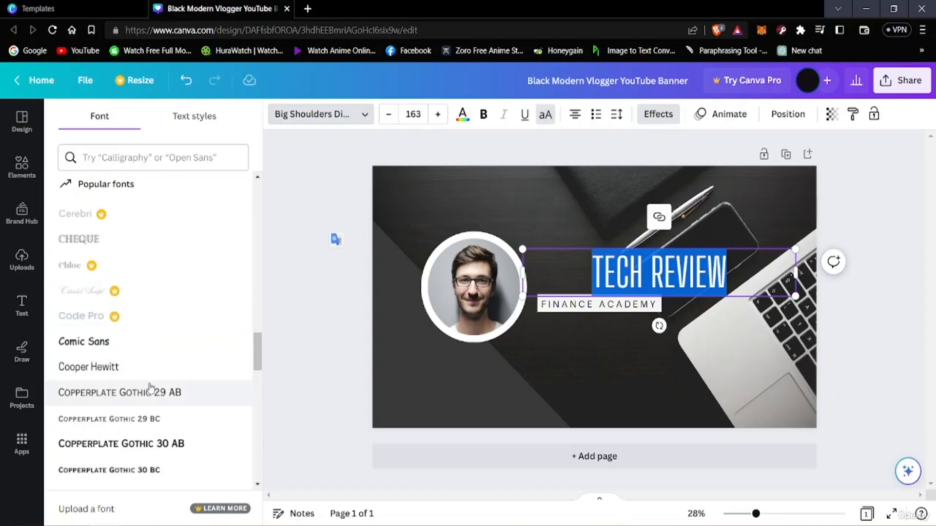
scroll(152, 392, "down", 4)
scroll(151, 395, "down", 1)
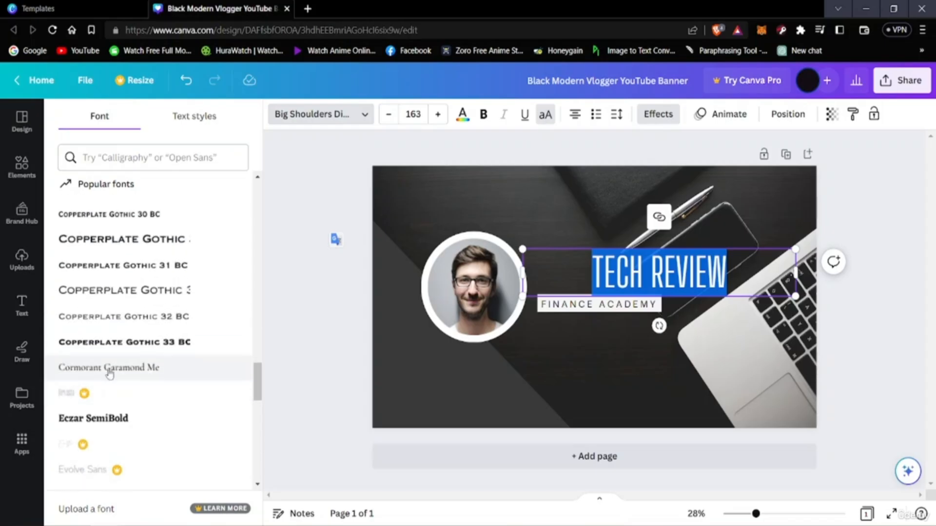
left_click(117, 347)
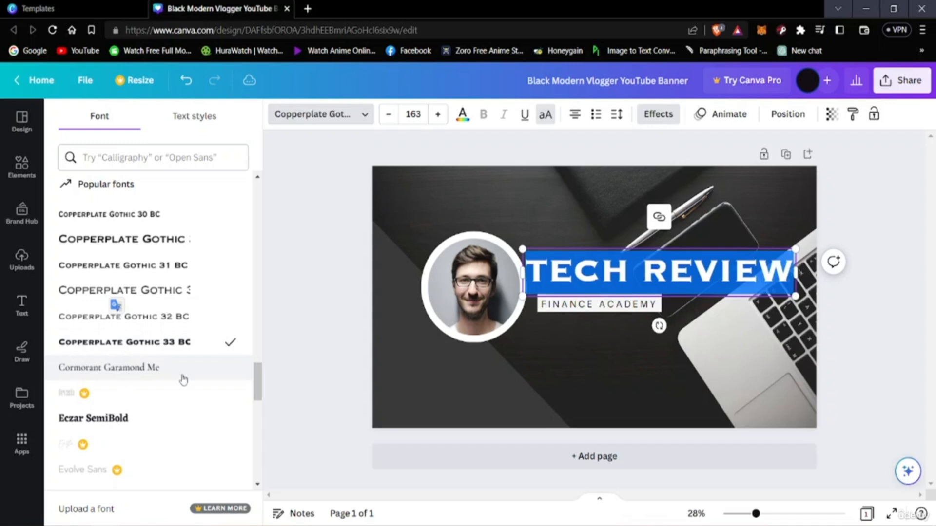
Step: Change the TECH REVIEW heading's font to Horizon
scroll(99, 390, "down", 10)
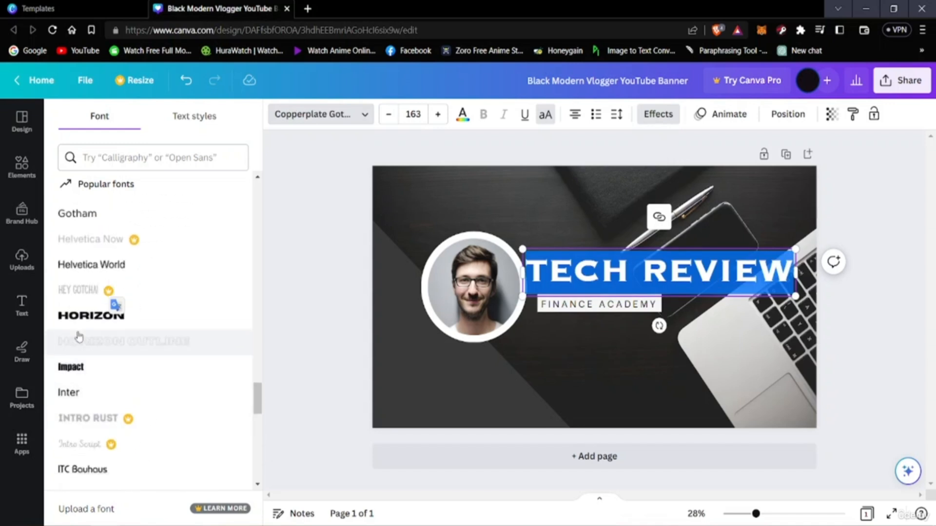
left_click(92, 316)
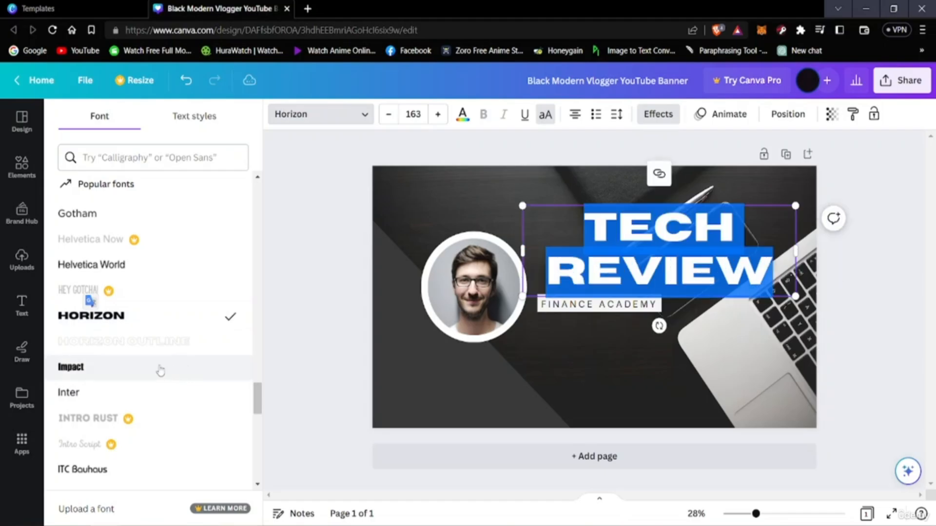
left_click(783, 264)
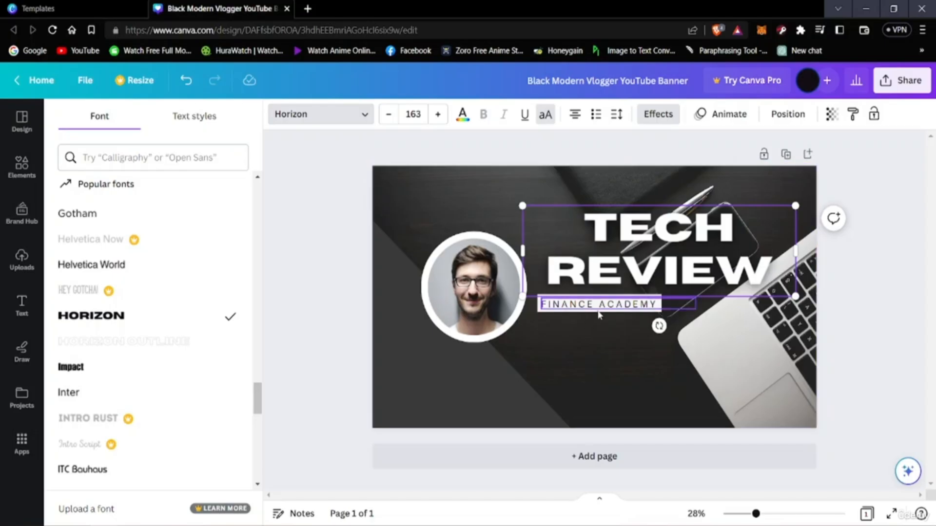
Step: Move the FINANCE ACADEMY tagline slightly down and to the right, and replace its text with TECH REVIEWS EVERY FRIDAY
left_click_drag(608, 312, 619, 321)
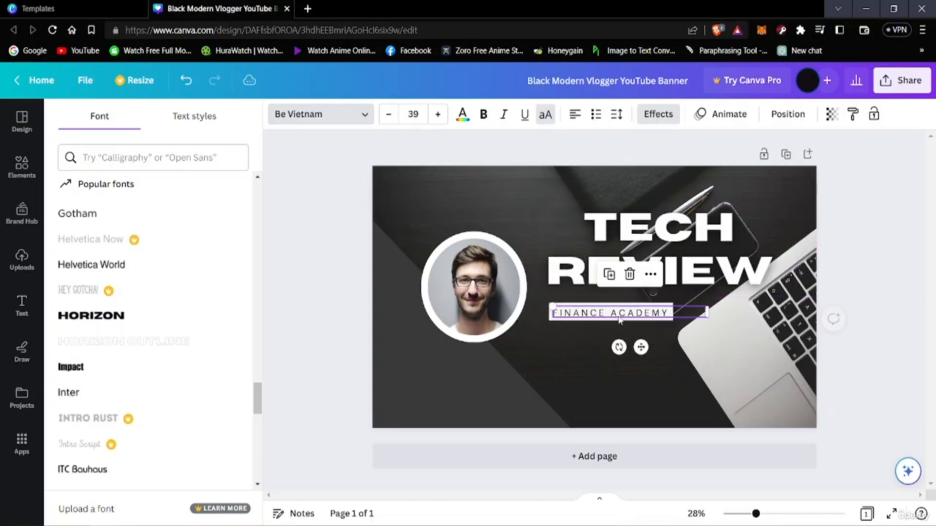
double_click(650, 315)
left_click(669, 313)
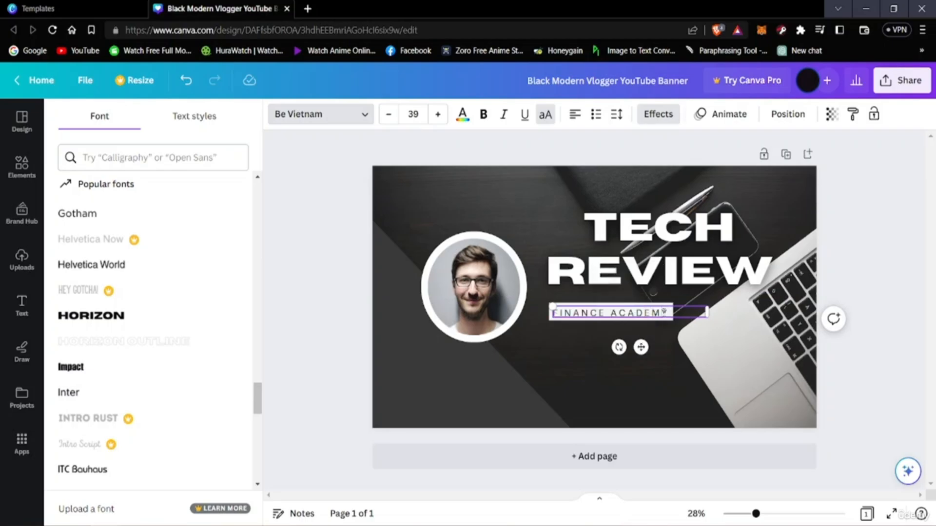
key("BackSpace")
key("BackSpace")
key("BackSpace")
key("BackSpace")
key("BackSpace")
key("BackSpace")
key("BackSpace")
key("BackSpace")
key("BackSpace")
key("BackSpace")
key("BackSpace")
key("BackSpace")
key("BackSpace")
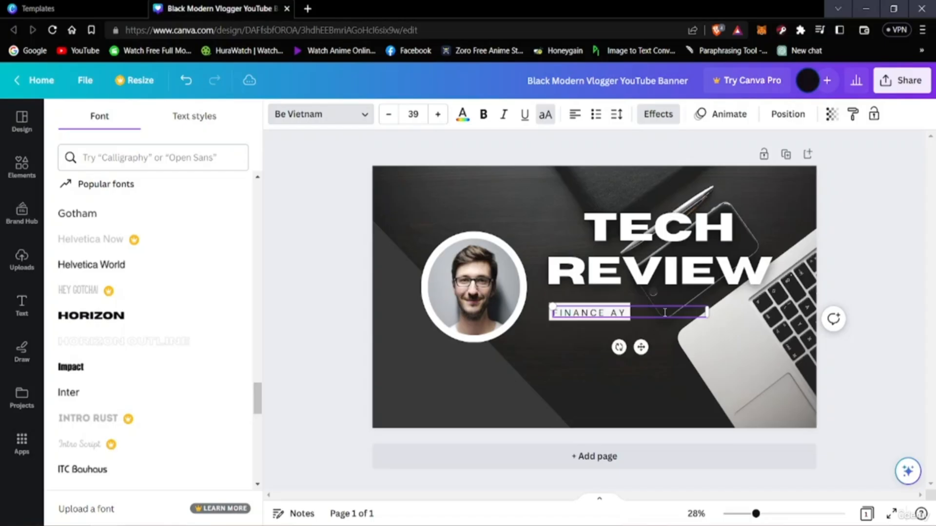
key("BackSpace")
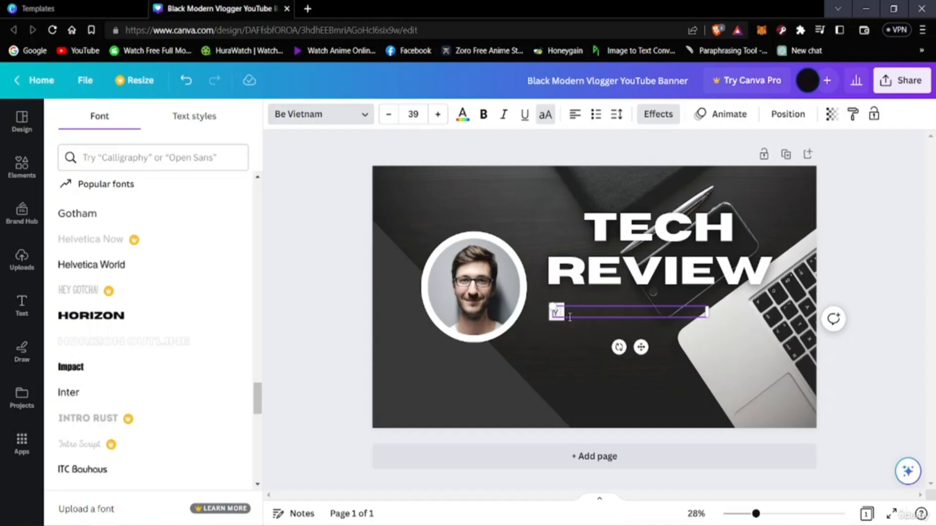
type("TECH")
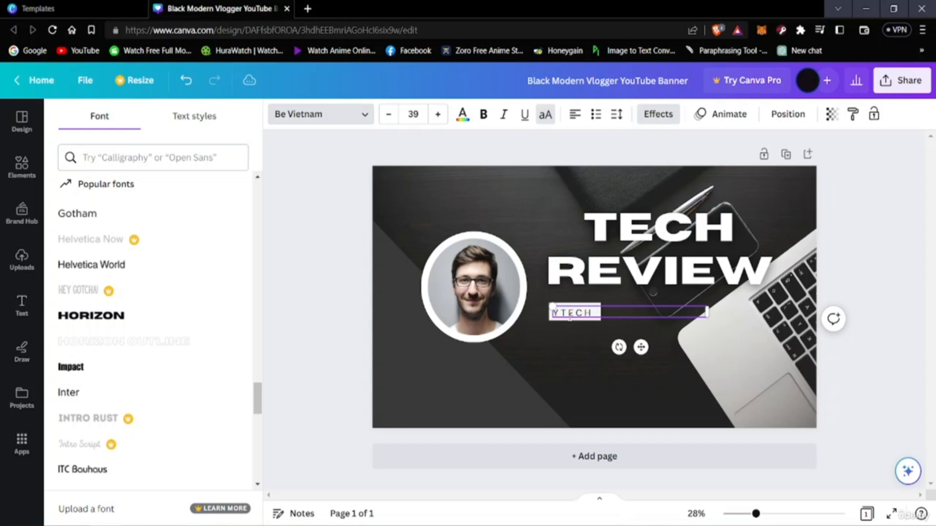
type(" REVI")
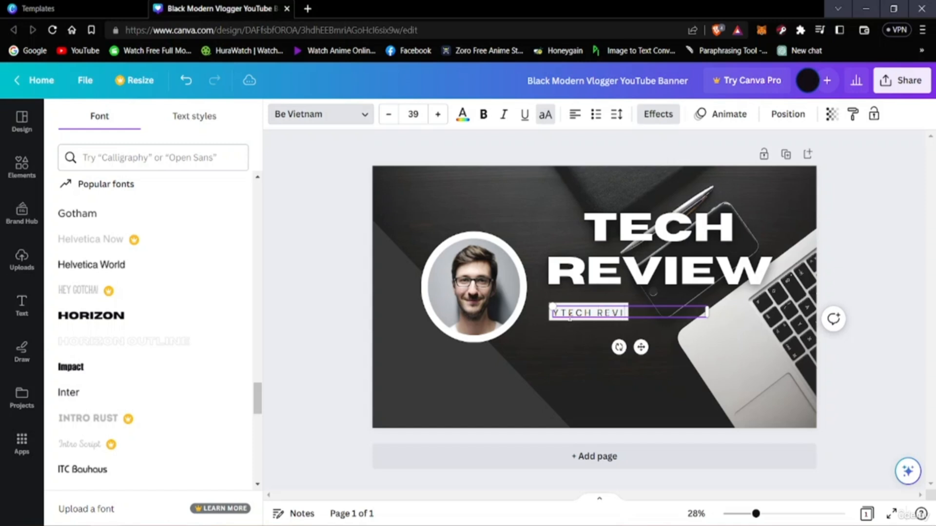
type("EWS")
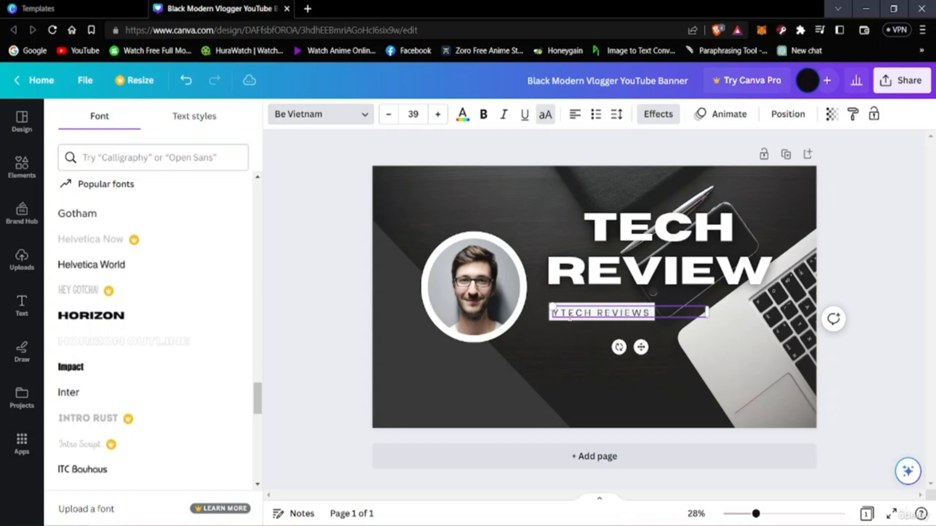
type(" EVE")
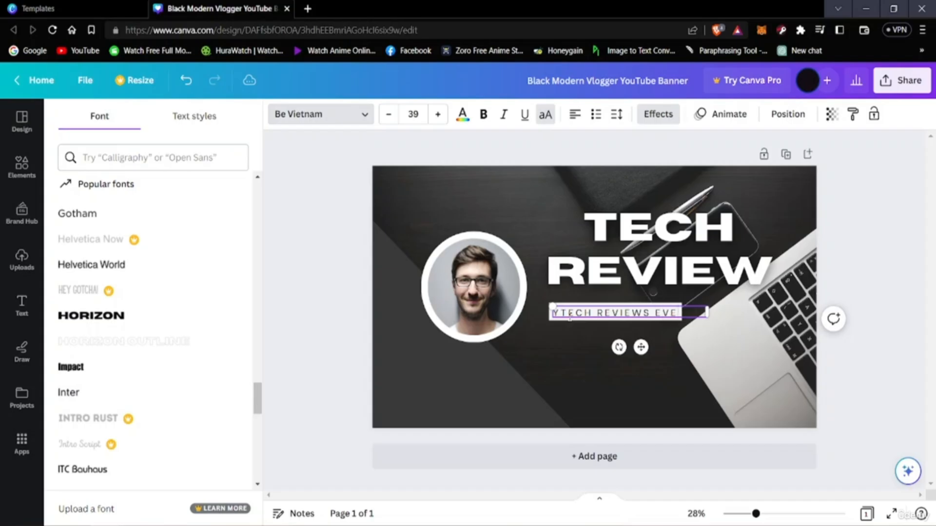
type("RY FRIDAY")
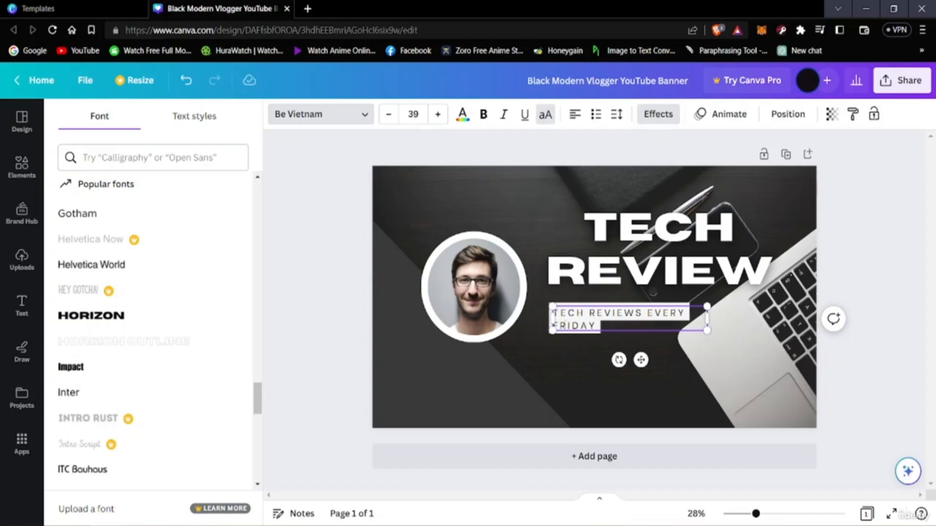
left_click(740, 373)
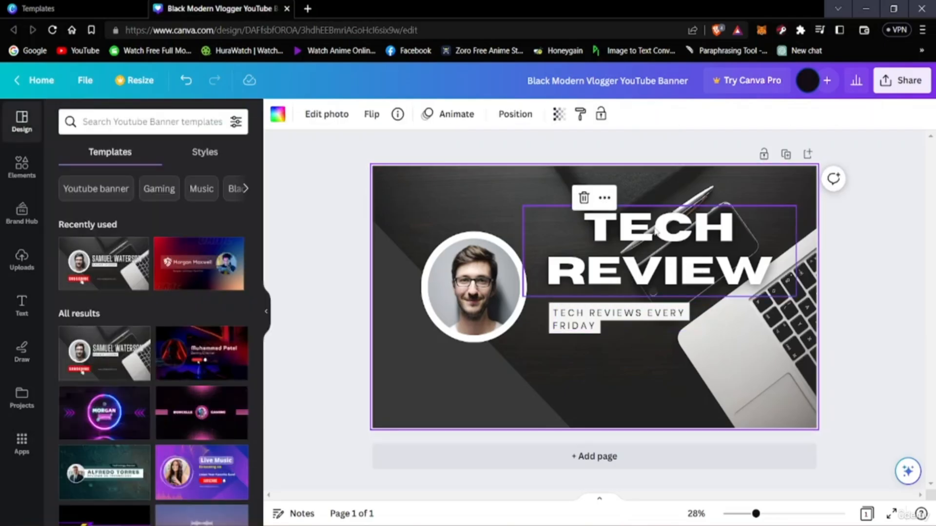
Step: Move the TECH REVIEW heading slightly down and to the left so it sits just above the tagline
left_click_drag(657, 231, 603, 245)
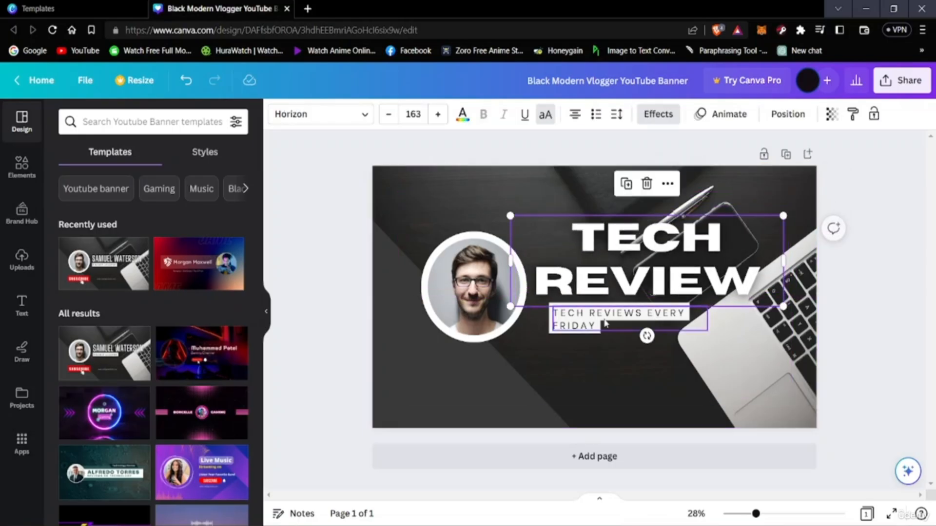
left_click(556, 354)
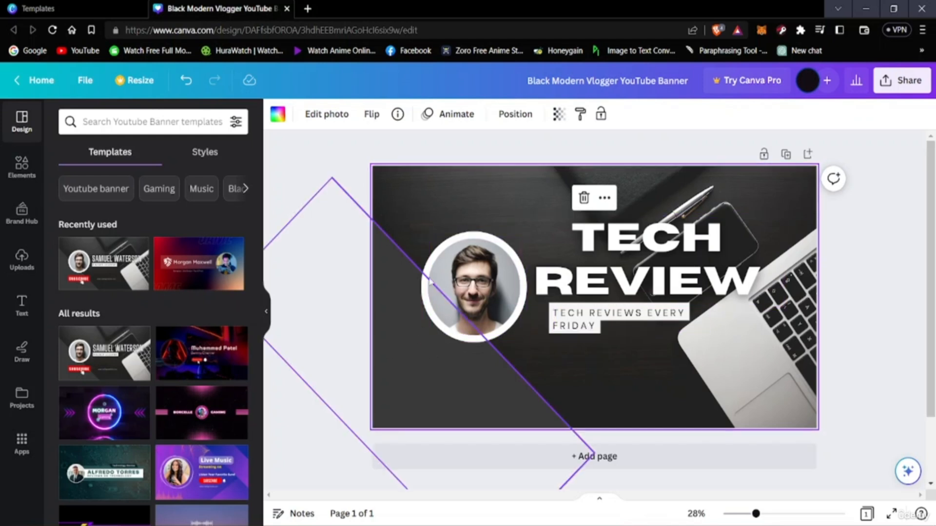
Step: Try slightly different positions for the dark diagonal shape behind the portrait in the banner's left part
left_click_drag(465, 376, 420, 378)
right_click(420, 377)
left_click(404, 343)
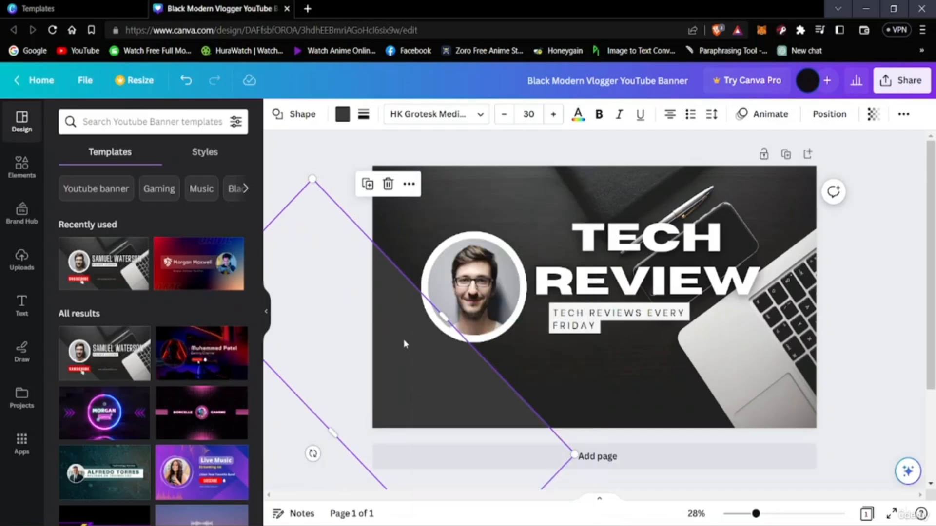
mouse_move(482, 398)
left_mouse_down()
mouse_move(451, 397)
mouse_move(503, 355)
mouse_move(474, 392)
mouse_move(490, 383)
left_mouse_up()
left_click(554, 369)
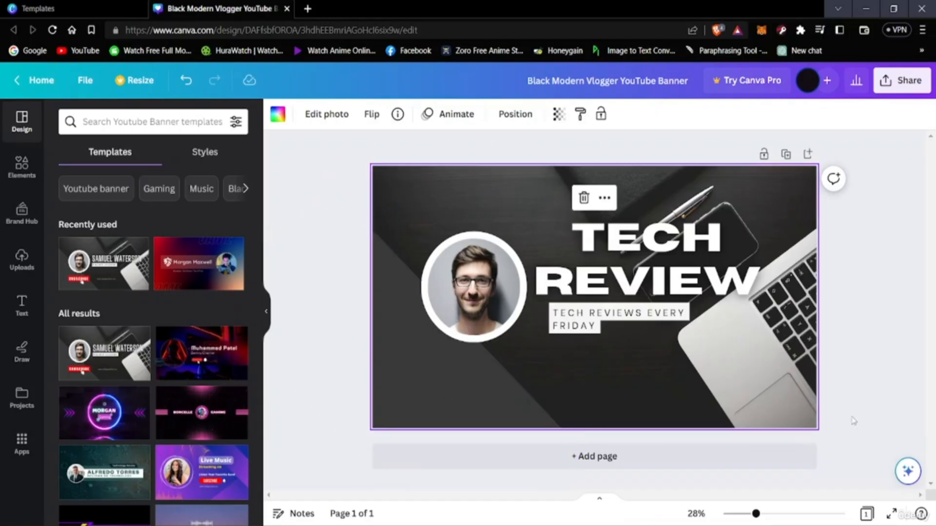
left_click(437, 379)
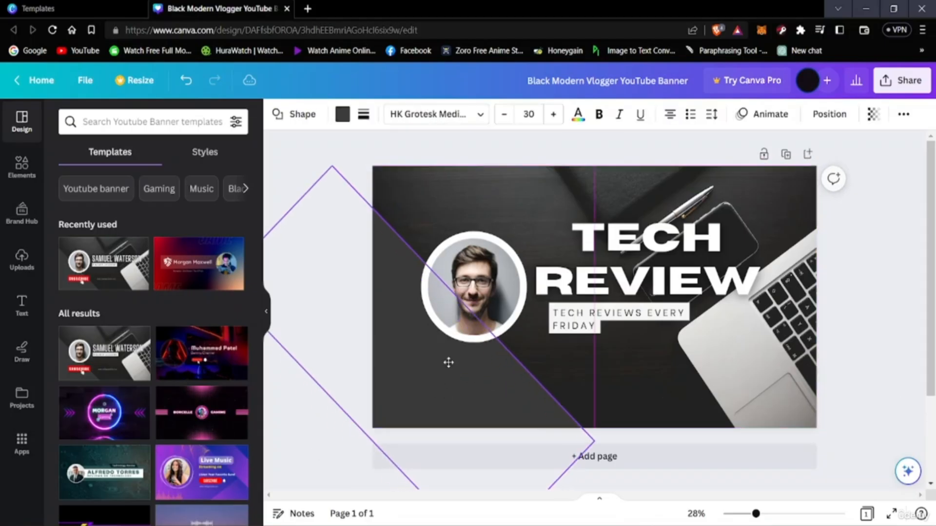
left_click(529, 356)
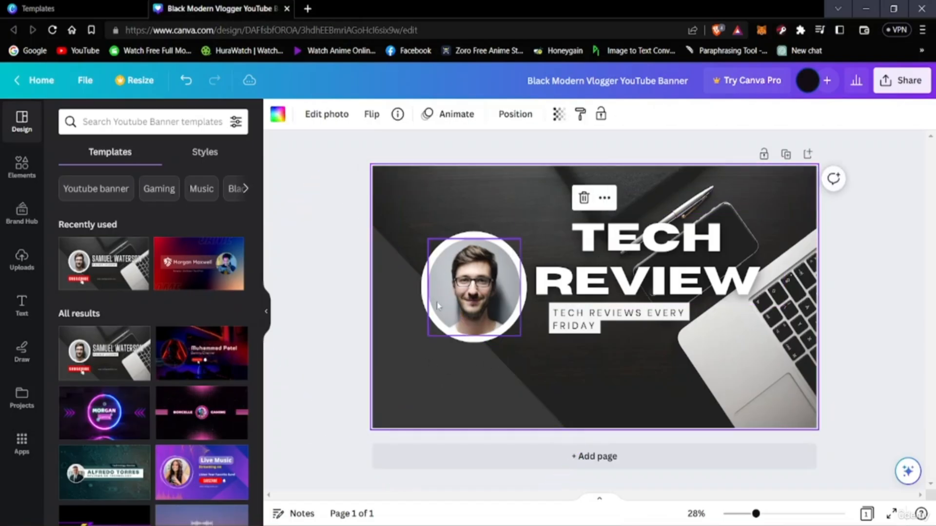
Step: Remove the portrait photo from the circular frame, leaving the empty frame in place
left_click(457, 271)
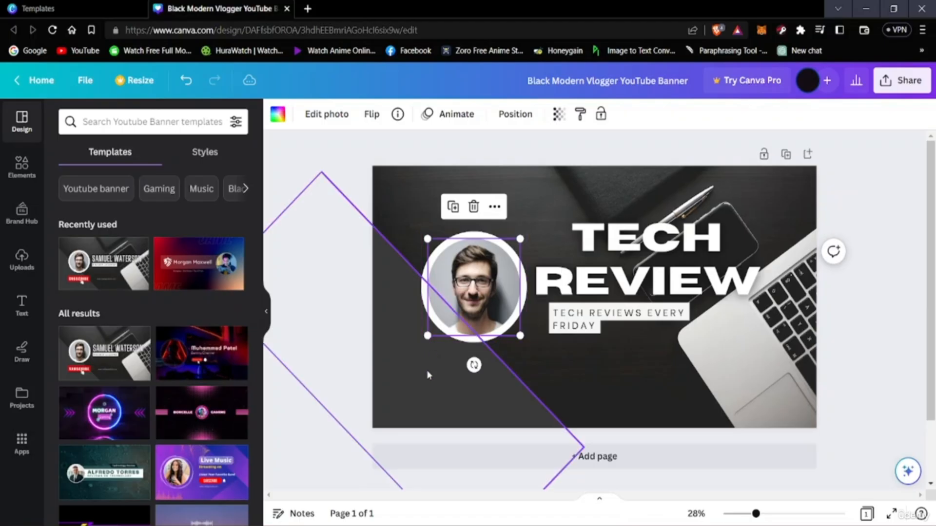
right_click(475, 273)
left_click(466, 273)
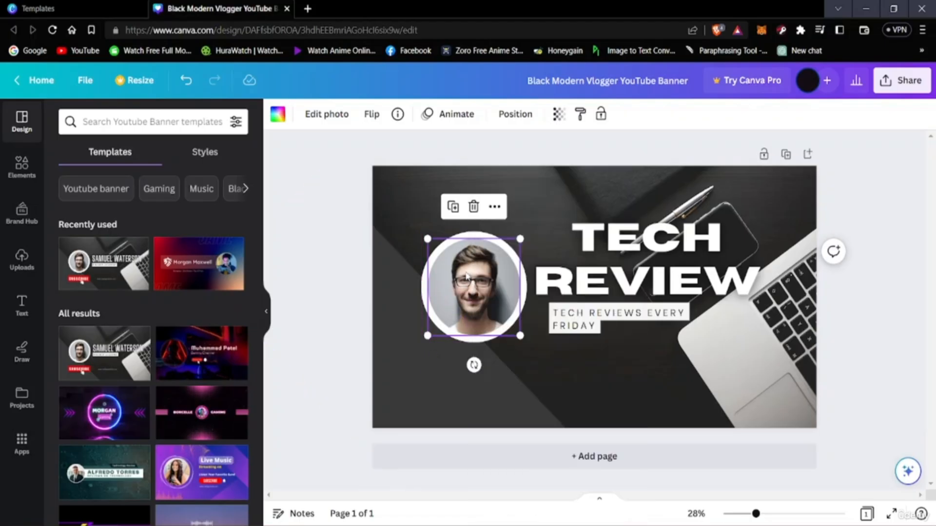
mouse_move(478, 282)
left_mouse_down()
mouse_move(483, 305)
mouse_move(475, 272)
left_mouse_up()
left_click(468, 211)
left_click(466, 243)
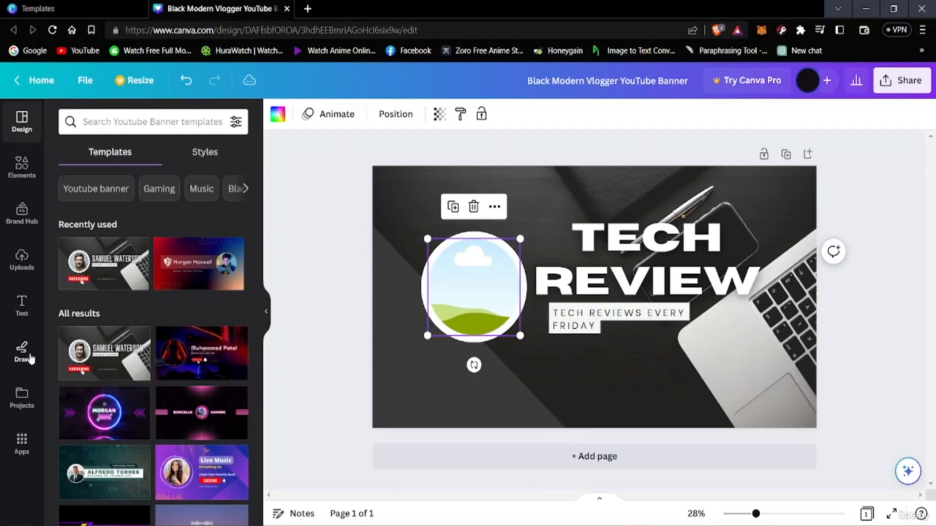
Step: Insert the black-and-white circular logo from the uploaded images into the banner's empty circular frame
left_click(27, 269)
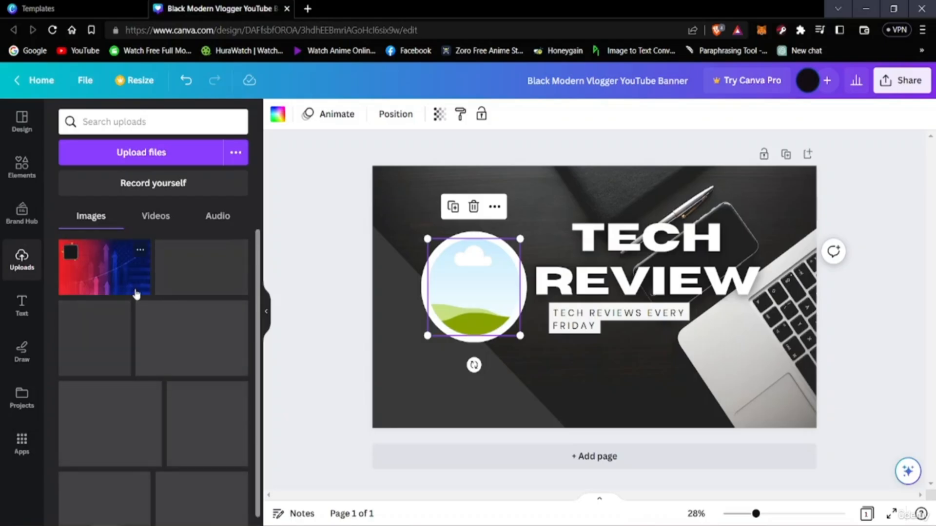
scroll(115, 344, "down", 1)
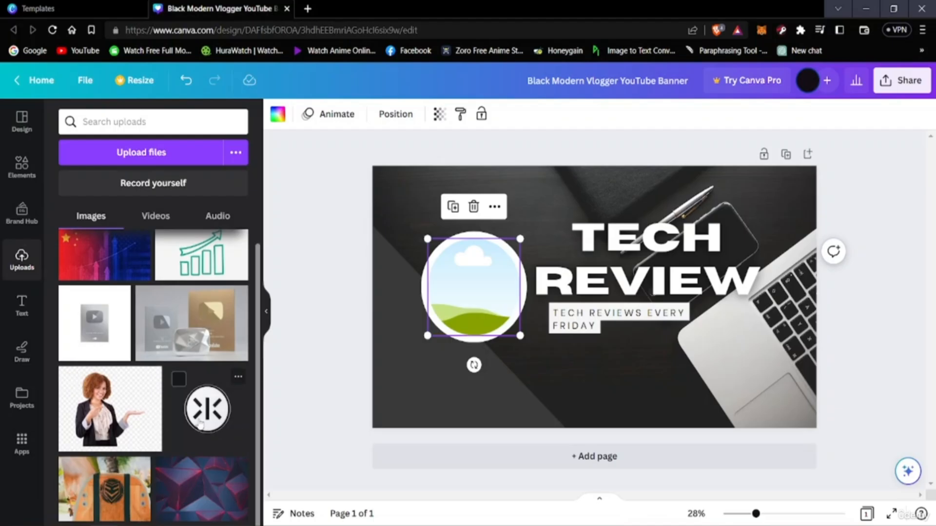
left_click(206, 410)
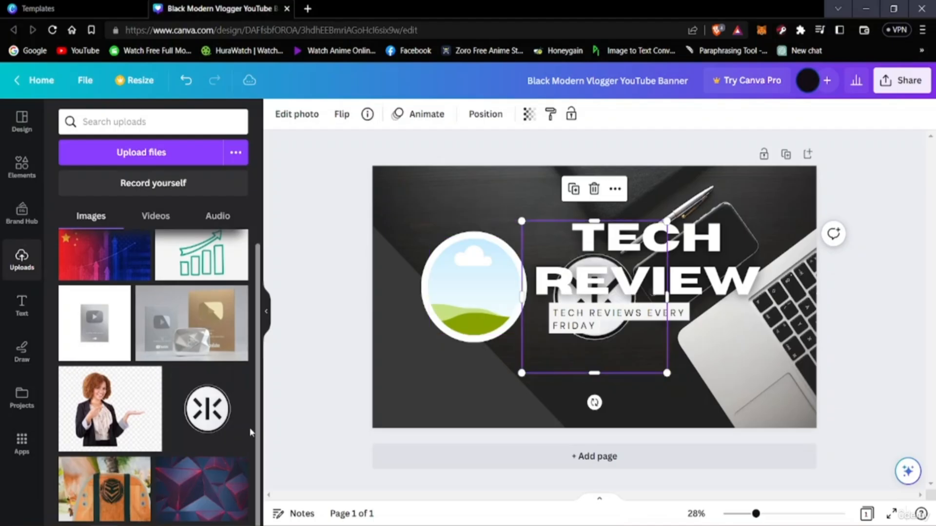
left_click_drag(599, 343, 466, 331)
left_click(481, 285)
mouse_move(476, 288)
left_mouse_down()
mouse_move(466, 296)
mouse_move(456, 273)
mouse_move(475, 296)
left_mouse_up()
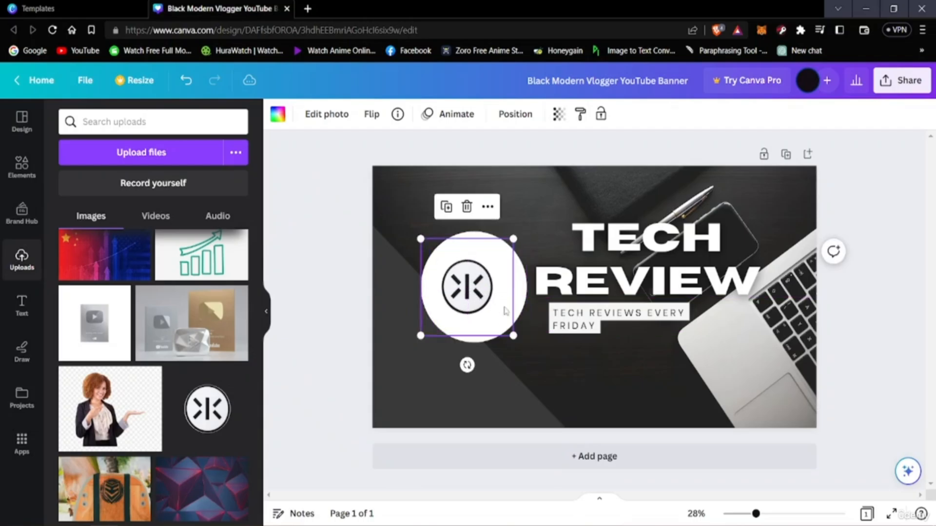
Step: Enlarge the logo frame and centre it over the white circle so the logo fills the circle
left_click_drag(514, 341, 565, 366)
left_click_drag(483, 314, 467, 291)
left_click_drag(536, 354, 603, 379)
left_click_drag(508, 322, 490, 298)
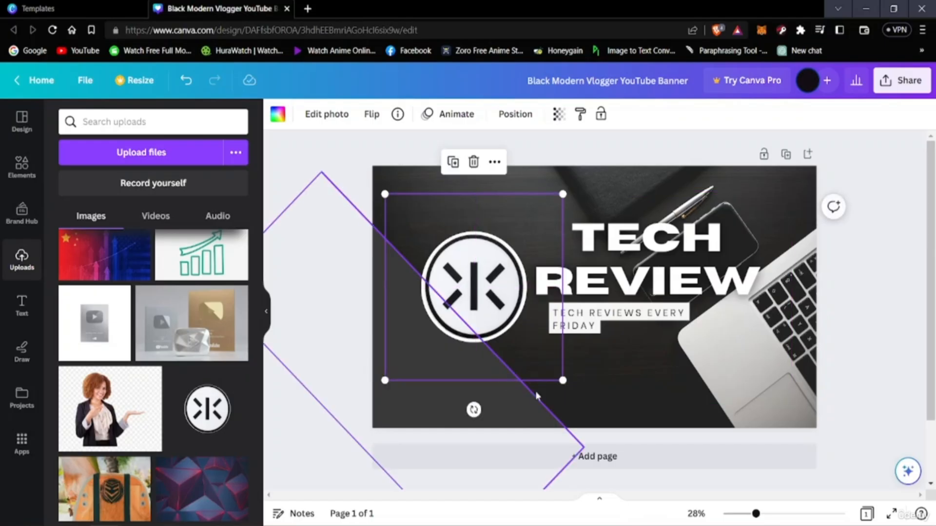
left_click(340, 163)
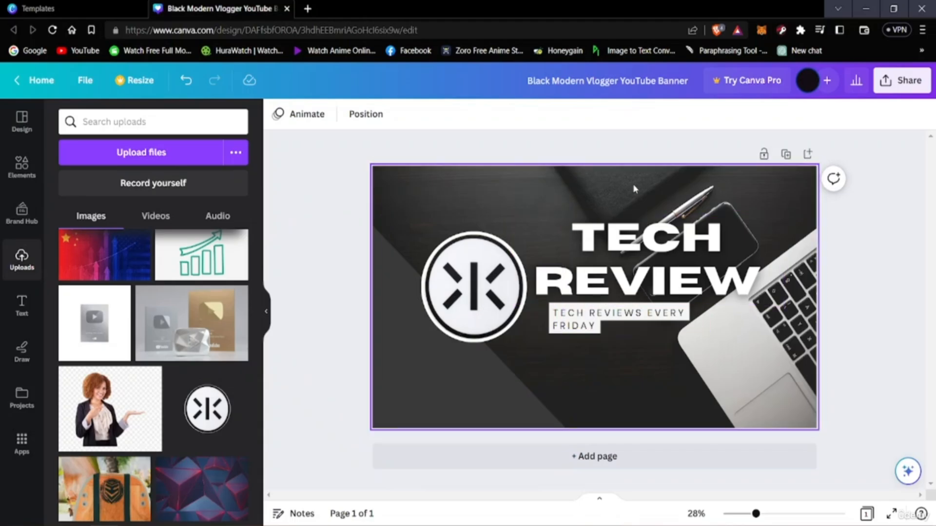
left_click(802, 177)
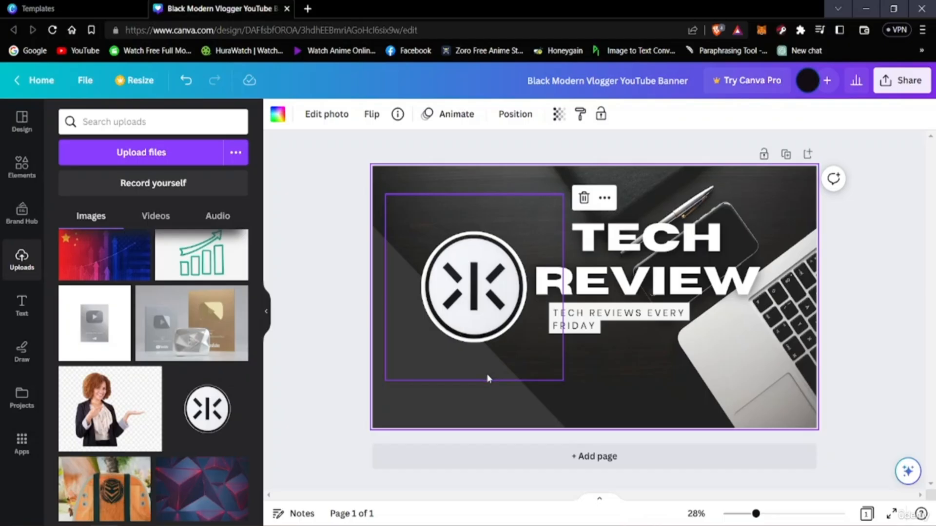
Step: Shift the dark diagonal shape up and slightly left, and add a blank second page to the design
left_click_drag(411, 351, 472, 332)
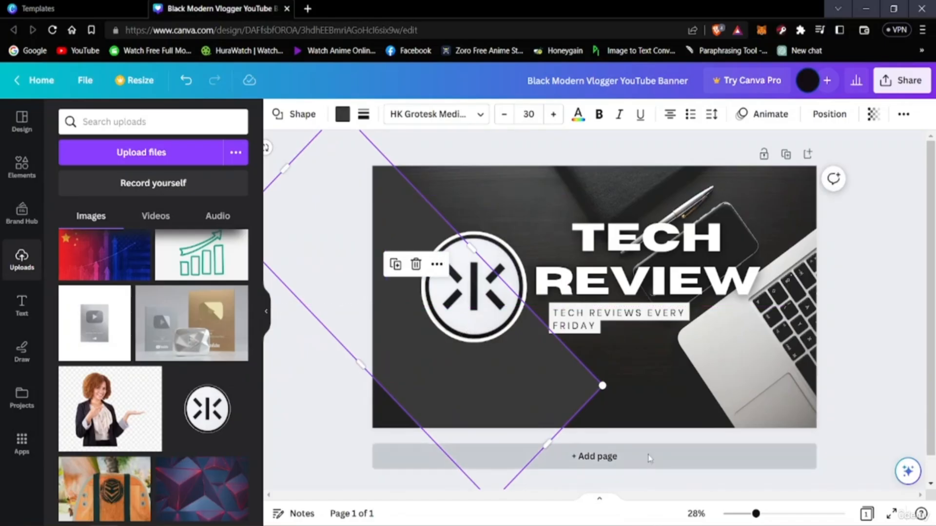
left_click(649, 458)
scroll(643, 415, "up", 5)
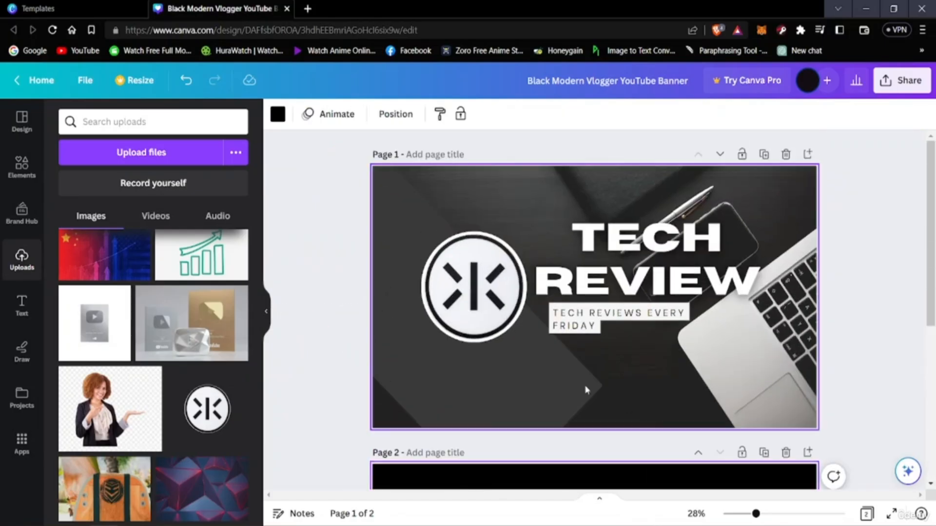
left_click(424, 346)
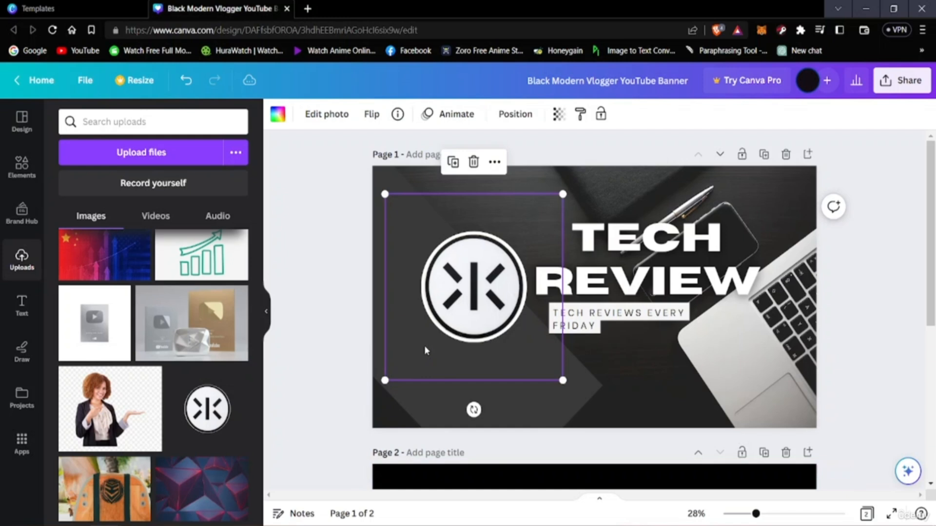
left_click_drag(436, 399, 408, 435)
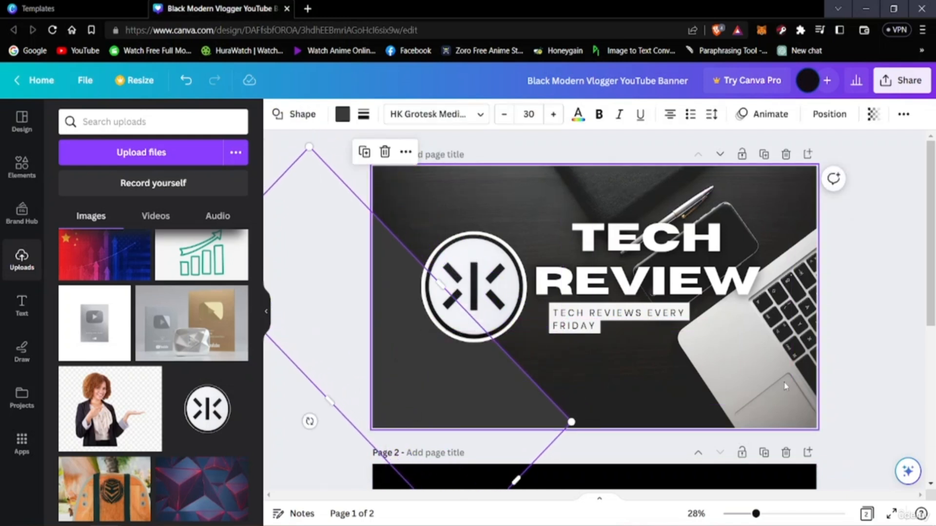
Step: Duplicate the dark diagonal shape in the banner's left part
right_click(377, 227)
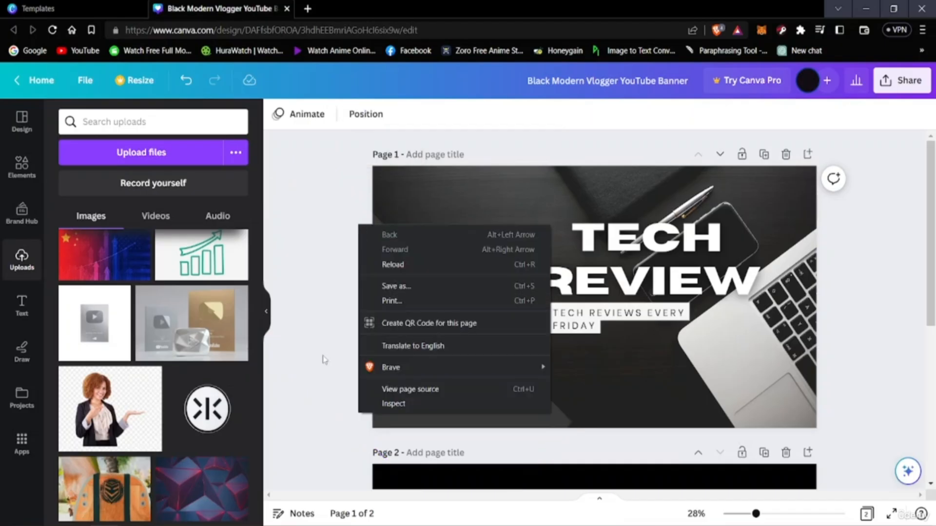
left_click(403, 352)
right_click(403, 352)
left_click(387, 391)
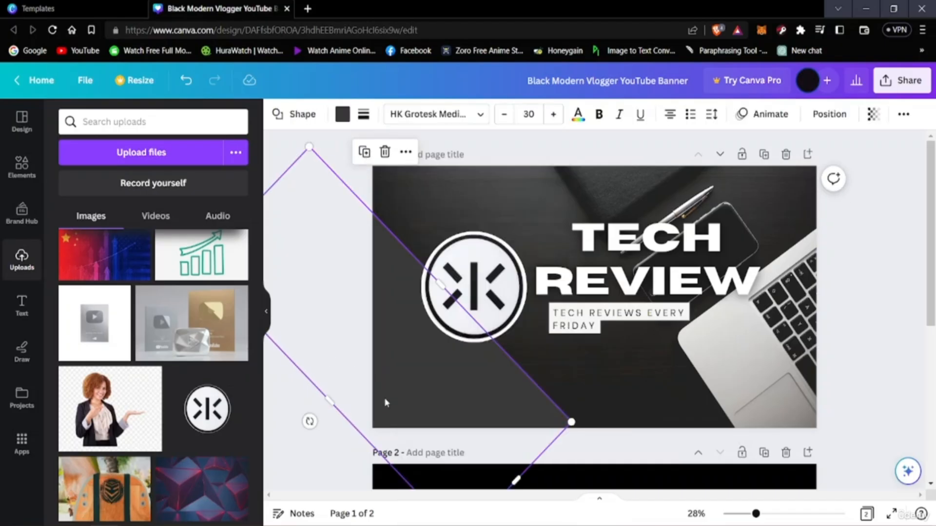
right_click(384, 398)
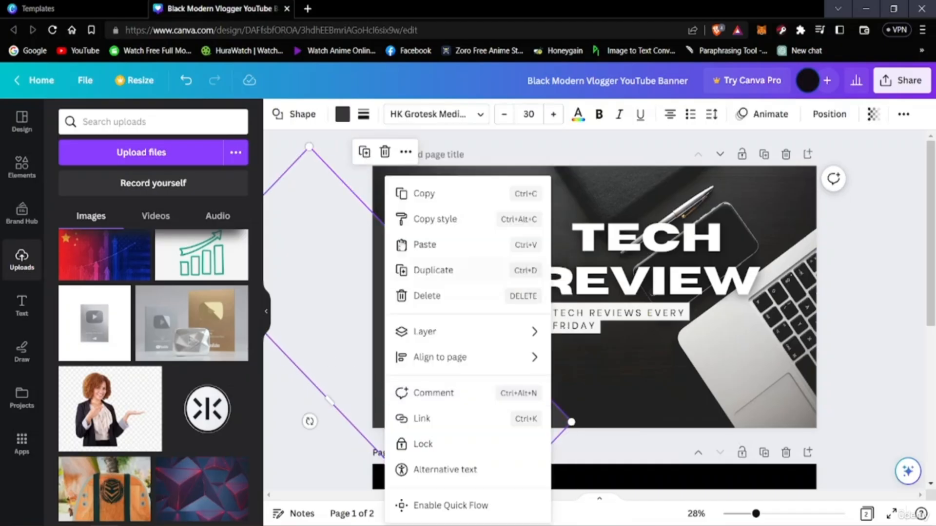
left_click(420, 269)
Step: Move the duplicated dark shape to the banner's upper-right corner, parallel to the original shape
left_click_drag(466, 315, 435, 354)
right_click(427, 332)
left_click(406, 329)
left_click_drag(445, 299, 710, 272)
left_click_drag(734, 227, 811, 205)
left_click_drag(728, 253, 750, 258)
left_click_drag(784, 230, 446, 430)
left_click(303, 453)
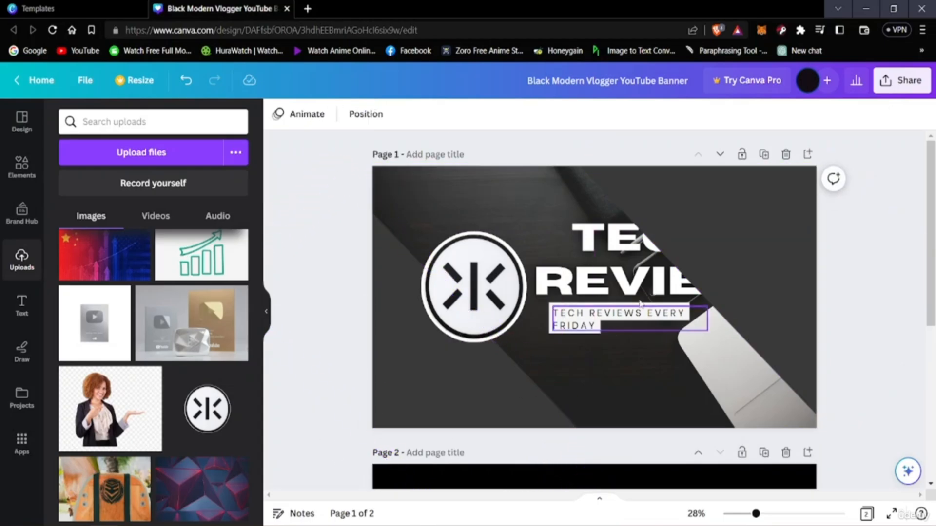
Step: Send the upper-right dark shape backward so it lies behind the TECH REVIEW heading
left_click(643, 243)
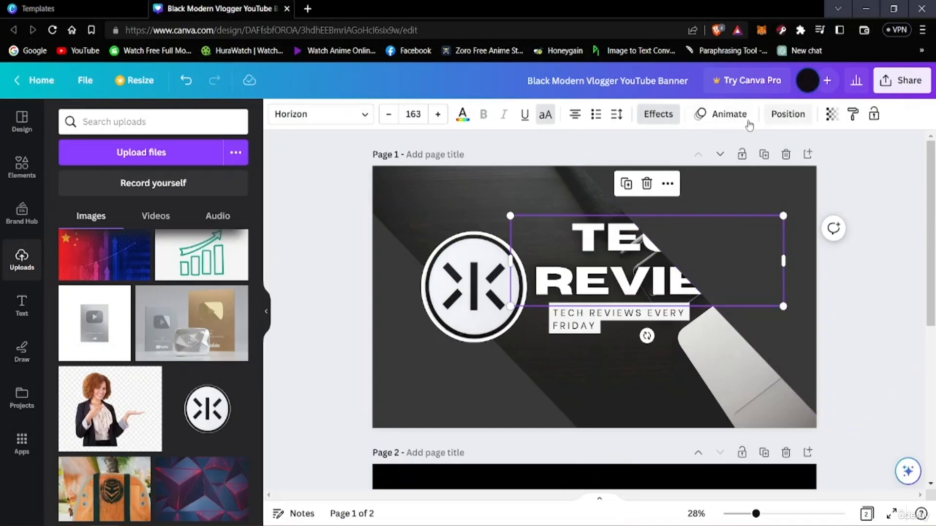
left_click(777, 114)
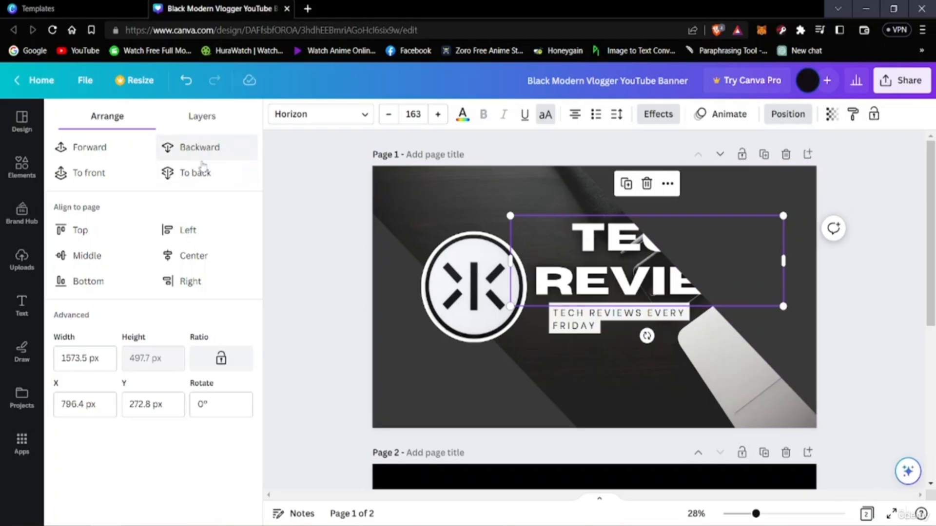
left_click(169, 148)
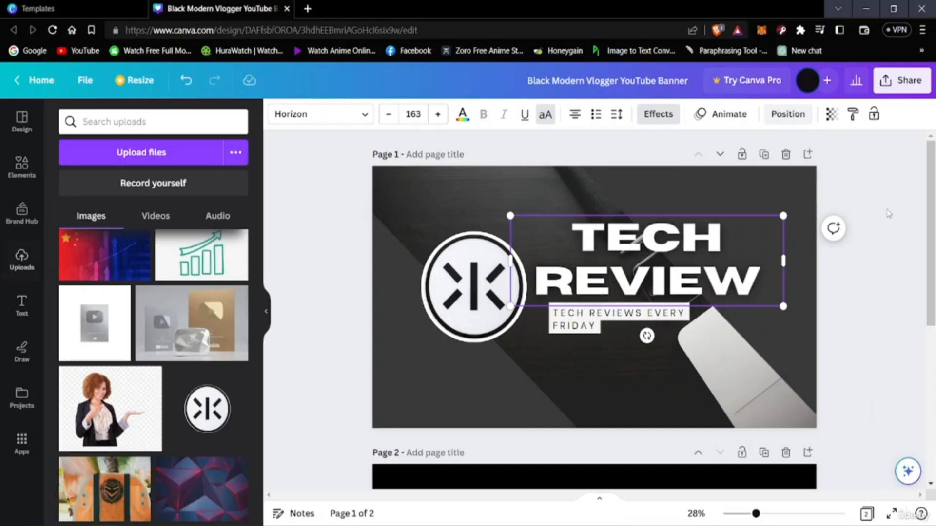
left_click(769, 198)
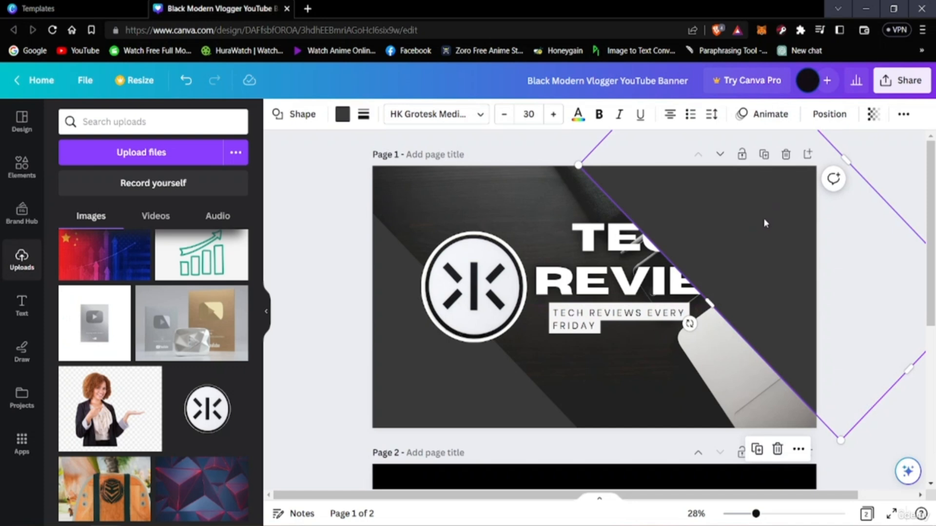
left_click(829, 115)
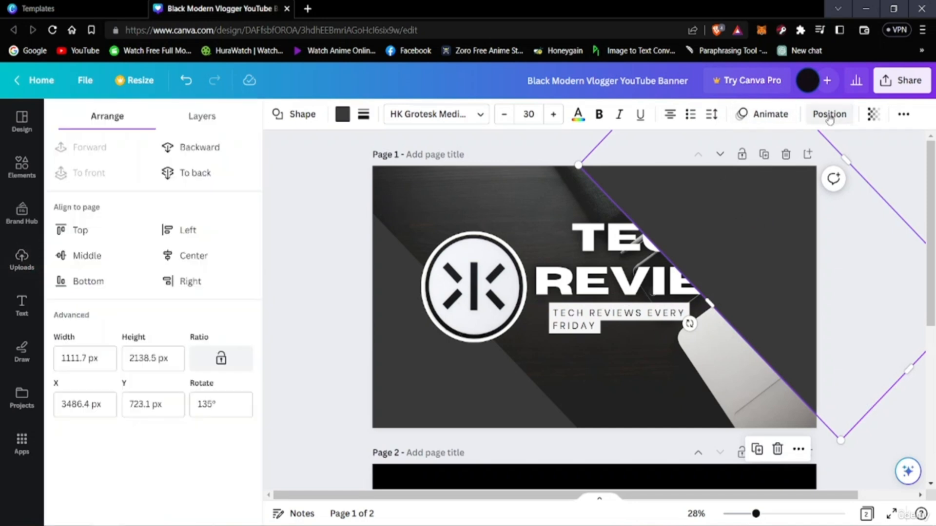
left_click(218, 149)
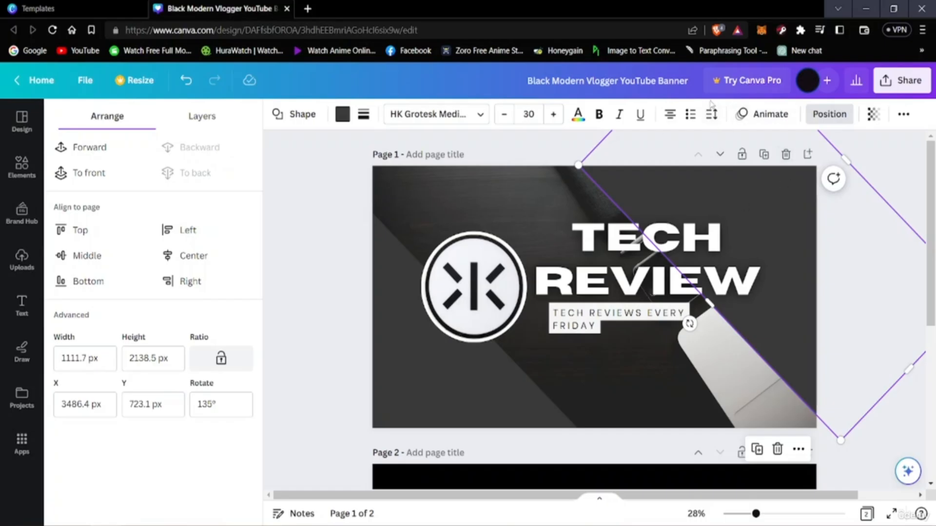
Step: Make the right-hand dark shape slightly transparent, then enlarge and move it to cover the laptop on the banner's right half
left_click(874, 117)
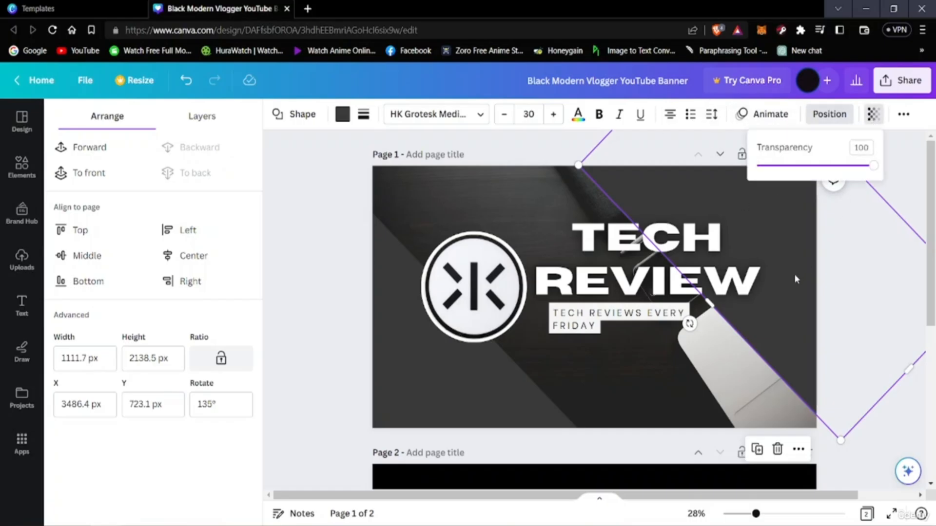
left_click_drag(872, 166, 875, 189)
left_click_drag(777, 292, 723, 322)
left_click_drag(786, 196, 812, 170)
left_click_drag(805, 315, 775, 292)
left_click_drag(846, 378, 859, 396)
left_click_drag(786, 322, 770, 310)
left_click_drag(851, 378, 878, 404)
left_click_drag(805, 391, 782, 375)
Step: Widen the left dark shape and reposition it so its diagonal edge runs through the logo, parallel to the right-hand shape
left_click_drag(457, 389, 490, 398)
left_click_drag(394, 437, 378, 452)
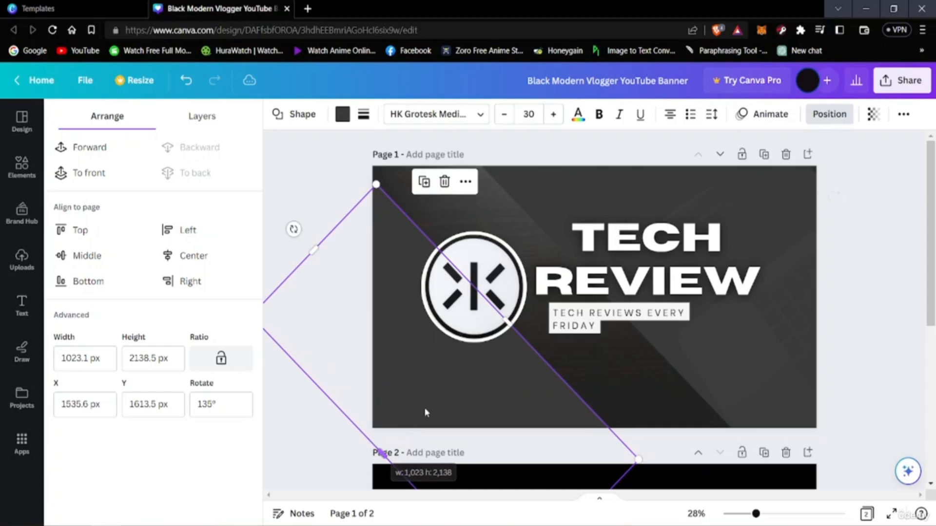
left_click_drag(462, 388, 449, 361)
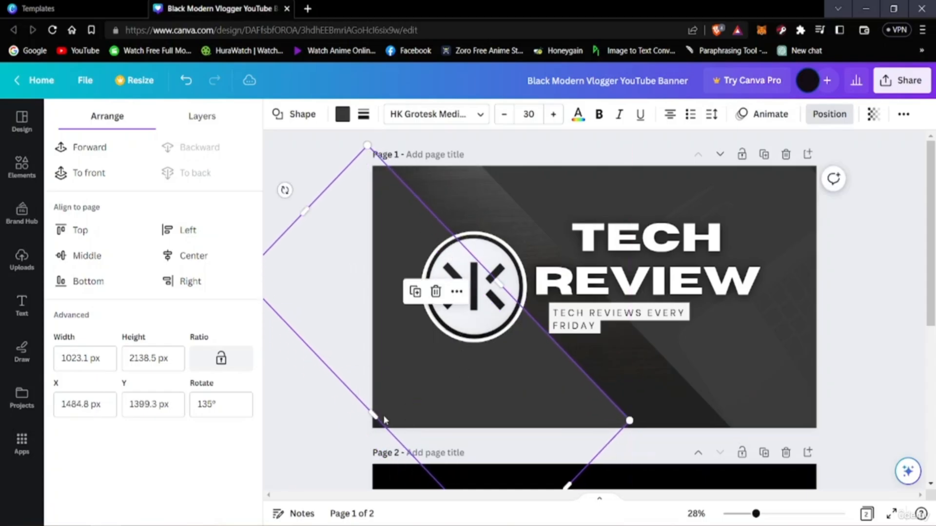
left_click_drag(374, 415, 349, 439)
left_click_drag(426, 411, 492, 408)
left_click_drag(321, 236, 302, 199)
left_click_drag(511, 282, 507, 287)
left_click_drag(524, 400, 544, 418)
left_click(876, 282)
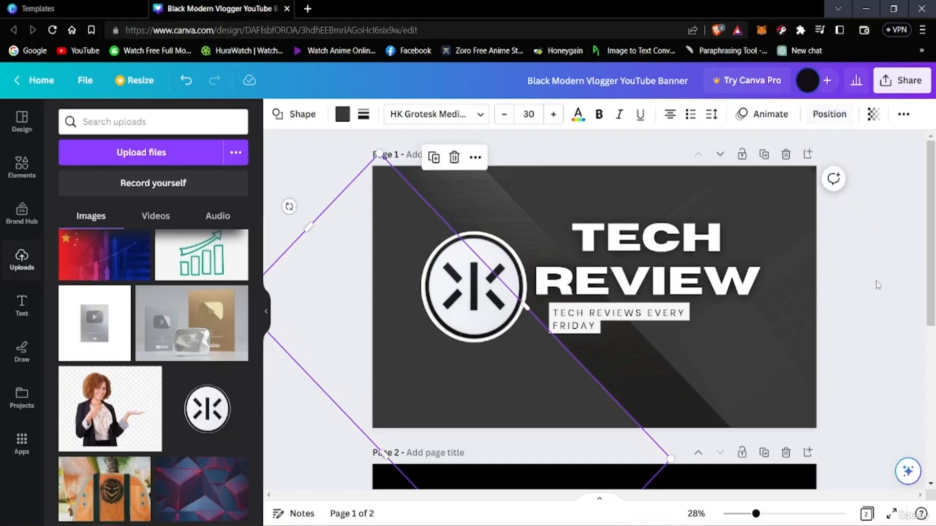
Step: Widen the right-hand dark shape slightly beyond the banner's upper-right corner
left_click(885, 142)
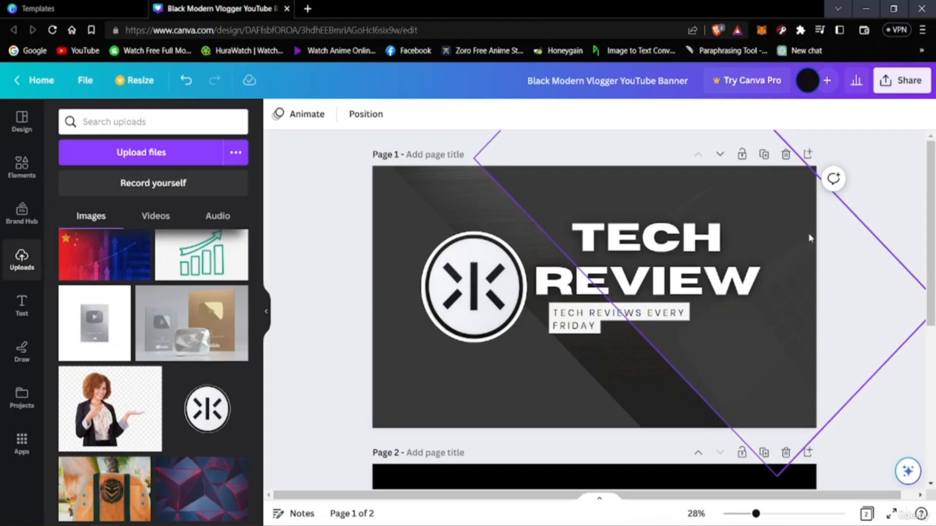
left_click(796, 265)
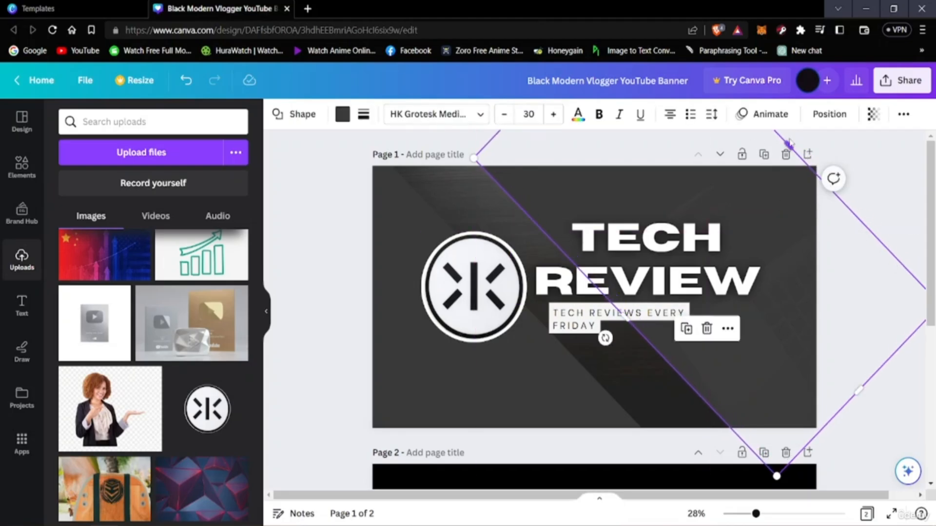
left_click_drag(788, 143, 795, 138)
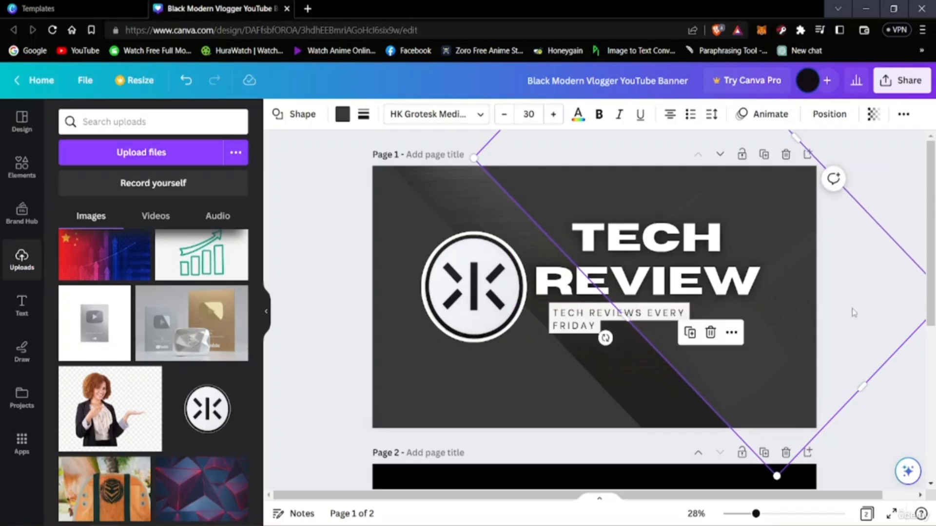
Step: Search the elements library for "subscribe button"
left_click(880, 187)
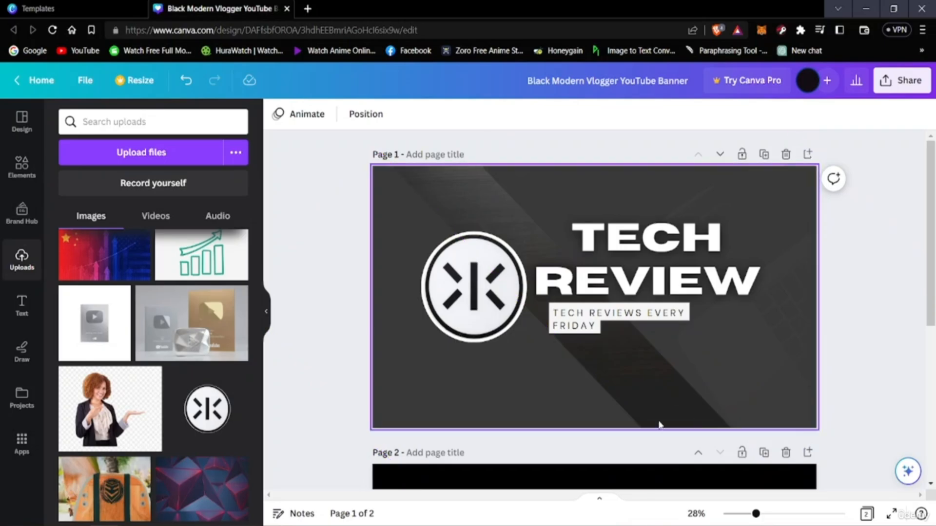
left_click(22, 166)
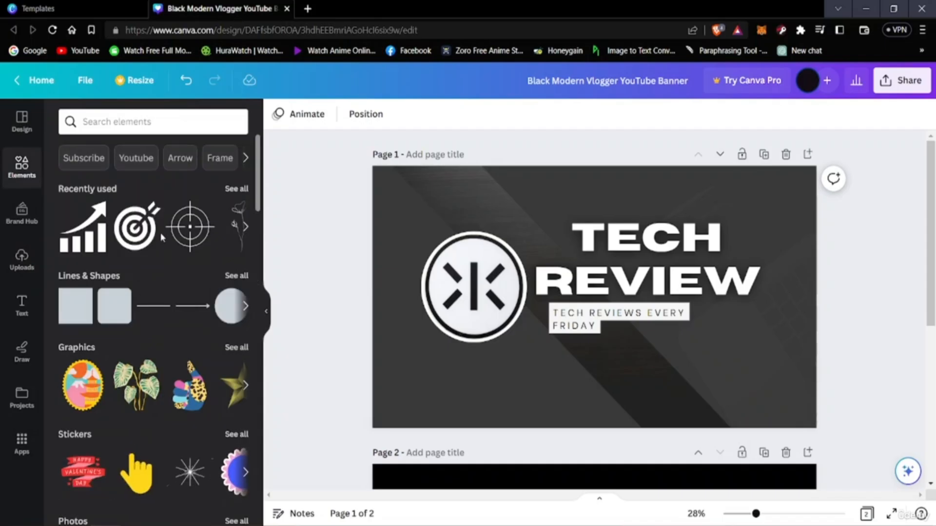
scroll(151, 237, "down", 5)
scroll(148, 242, "down", 5)
scroll(122, 244, "up", 10)
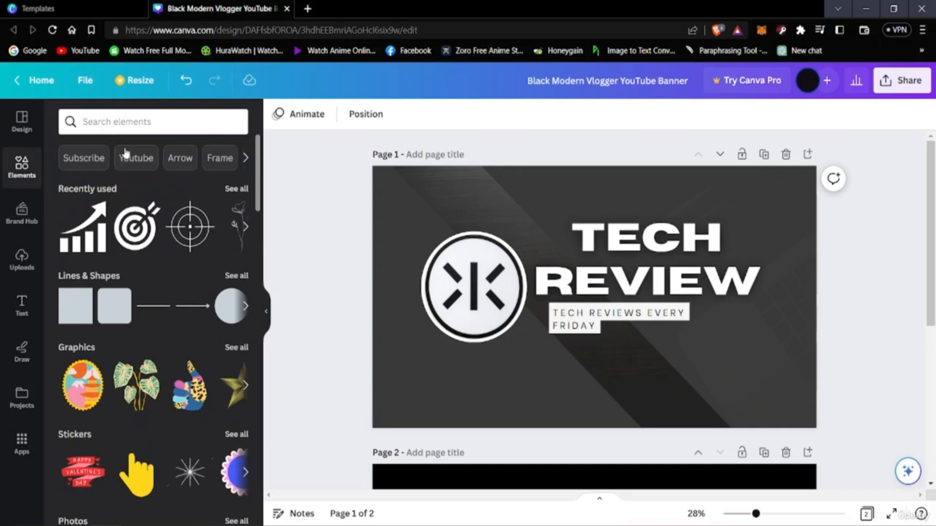
left_click(132, 119)
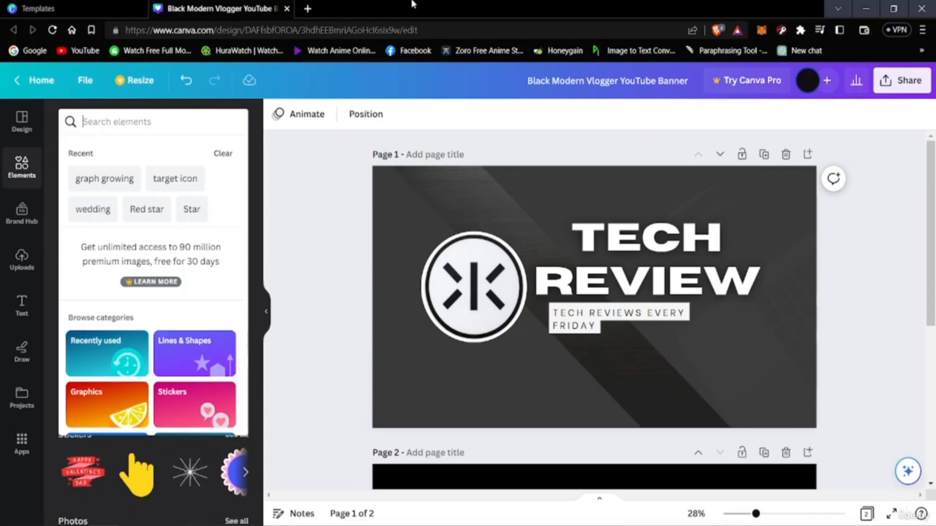
type("subscribe")
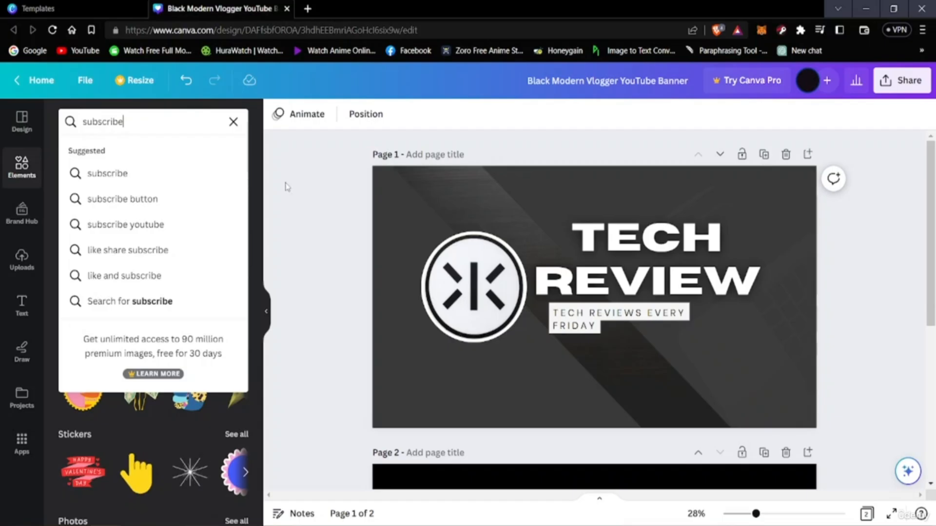
left_click(179, 198)
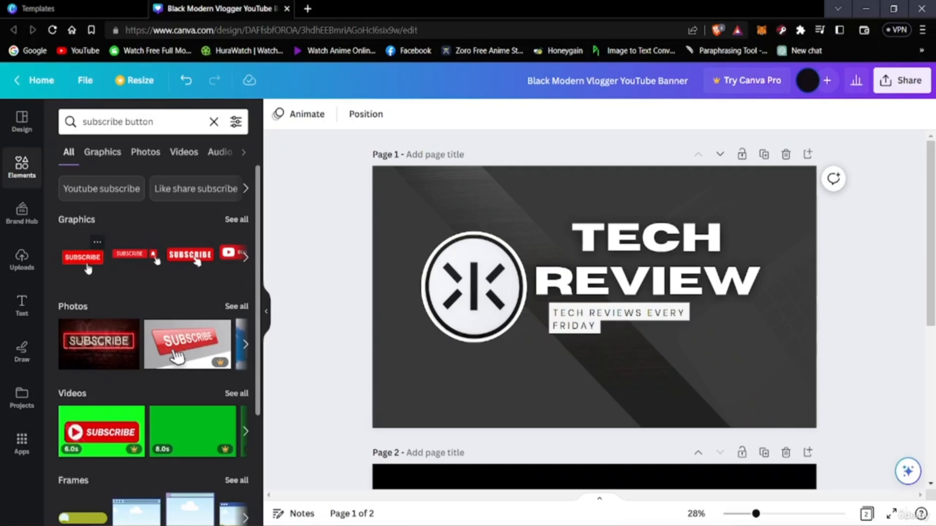
Step: Add the red SUBSCRIBE graphic with the bell and hand cursor, shrink it and place it near the banner's bottom centre
left_click(245, 265)
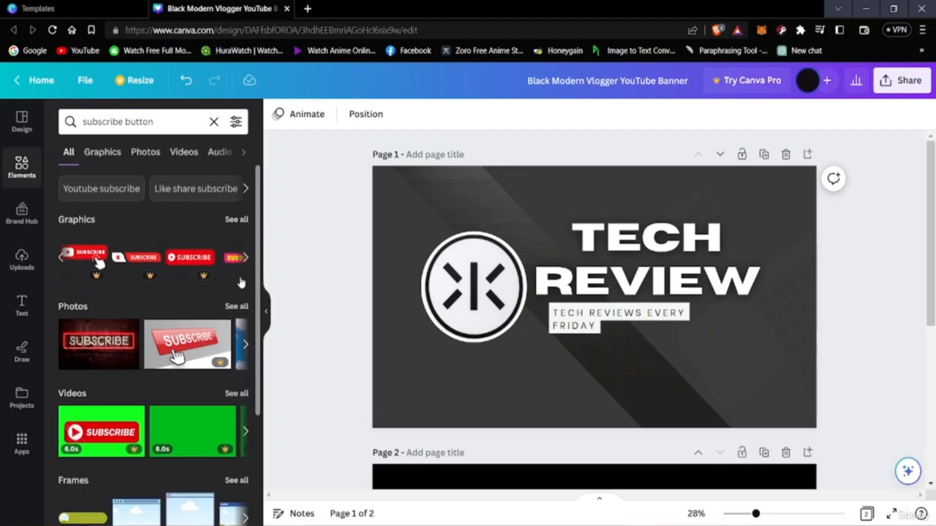
left_click(245, 257)
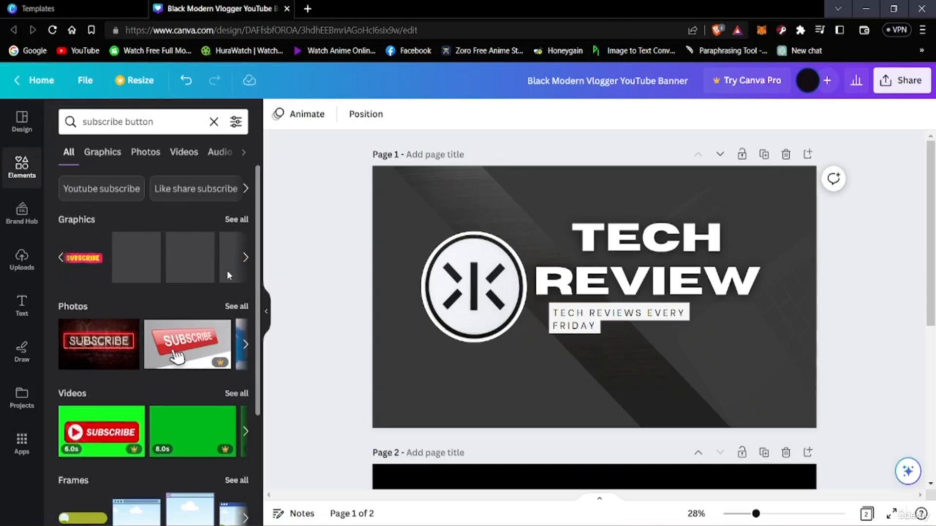
left_click(60, 258)
left_click(61, 258)
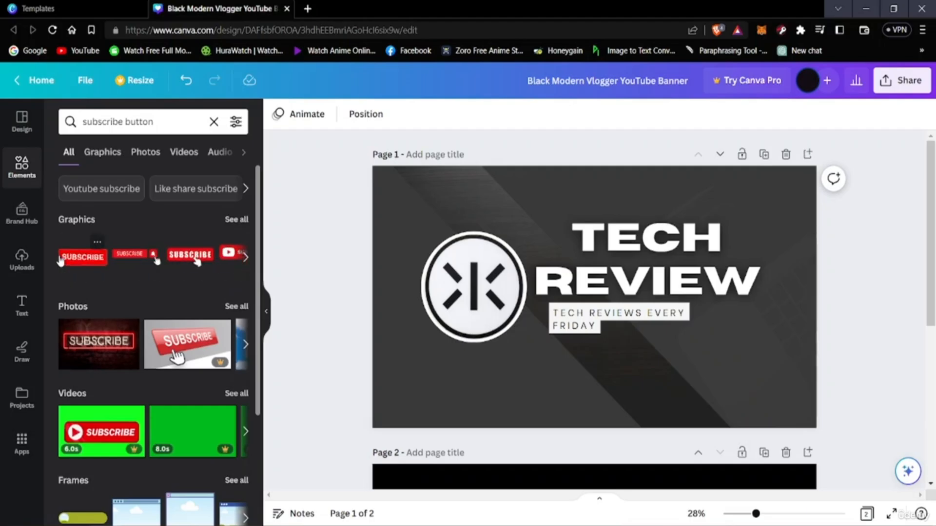
left_click(246, 260)
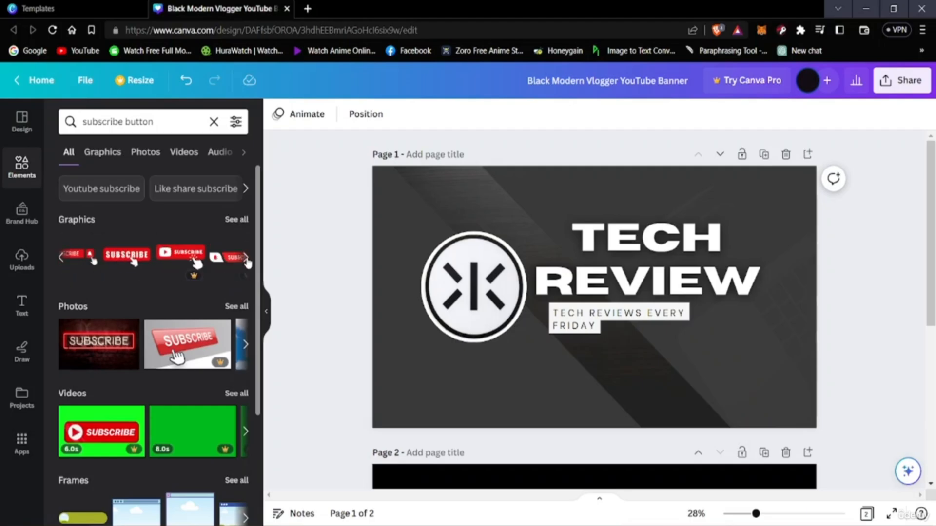
left_click(60, 258)
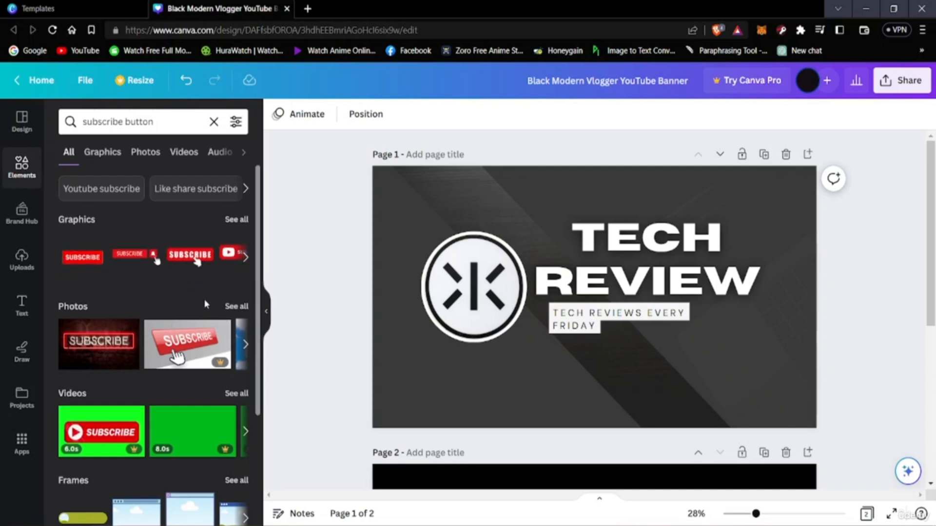
left_click(134, 255)
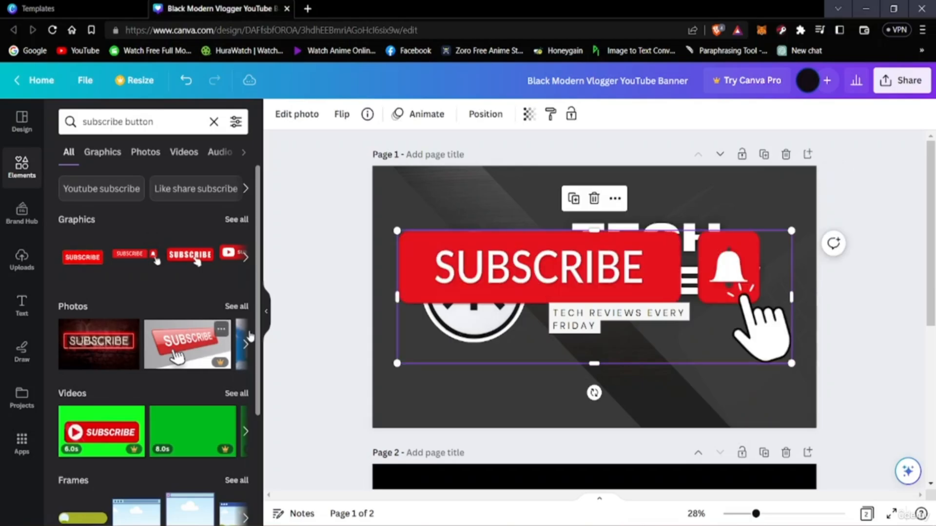
left_click_drag(791, 295, 799, 313)
left_click_drag(790, 229, 479, 336)
left_click_drag(418, 352, 539, 392)
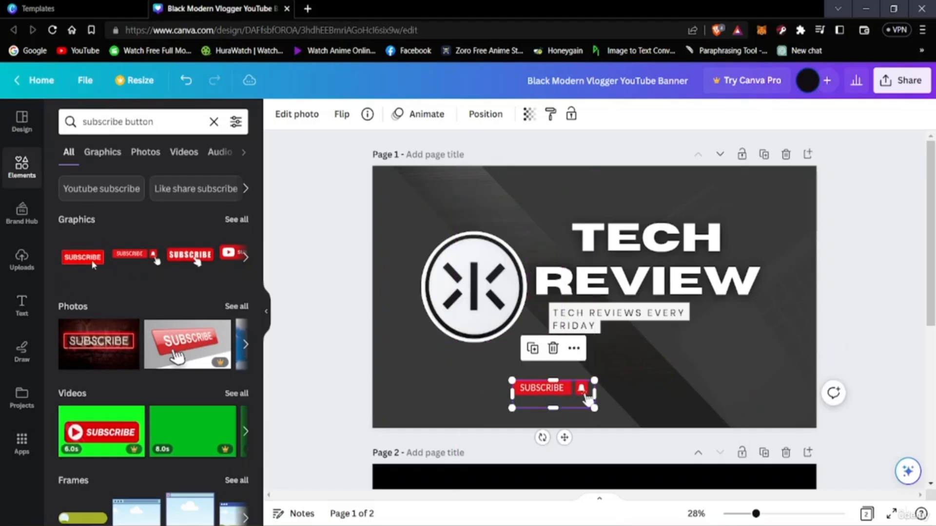
Step: Move the SUBSCRIBE graphic to the banner's upper-right corner, leaving a small margin to the edges
left_click(244, 254)
left_click(244, 253)
left_click(244, 254)
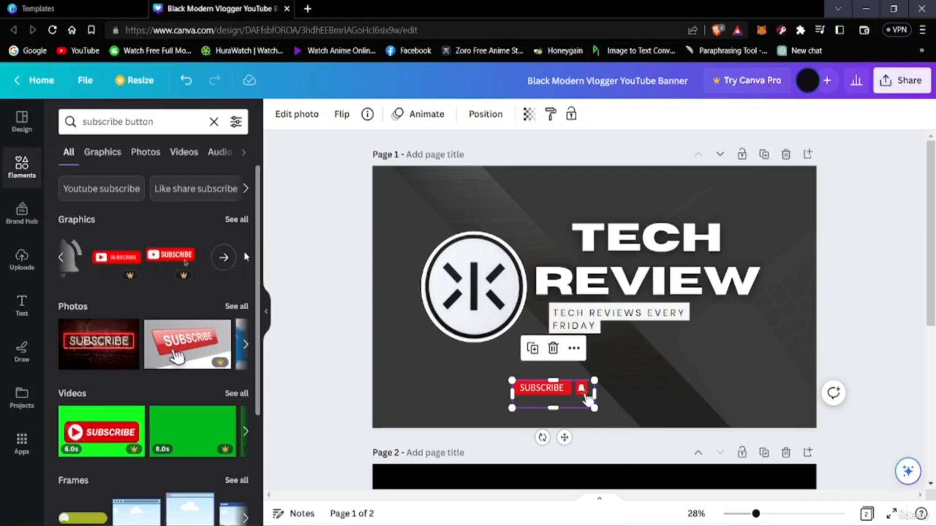
left_click(62, 259)
left_click_drag(555, 407, 756, 348)
left_click_drag(761, 298, 757, 179)
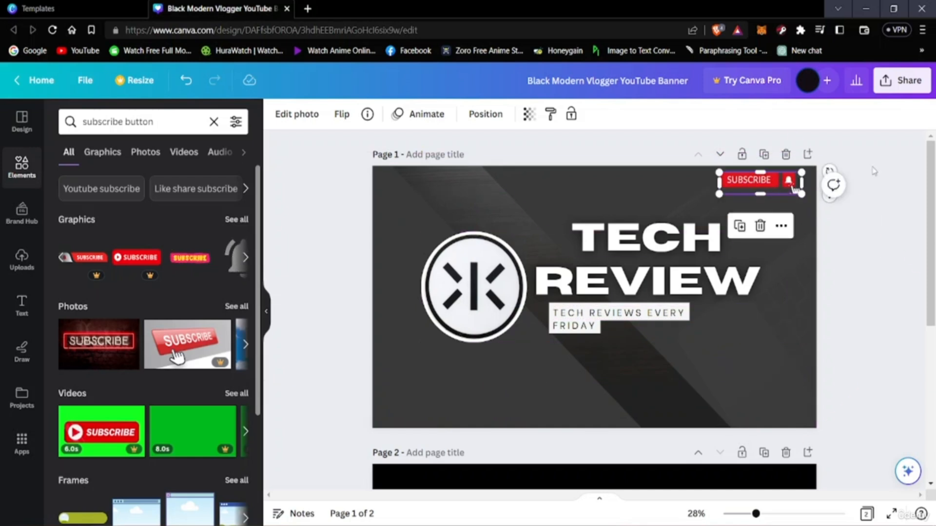
left_click(889, 159)
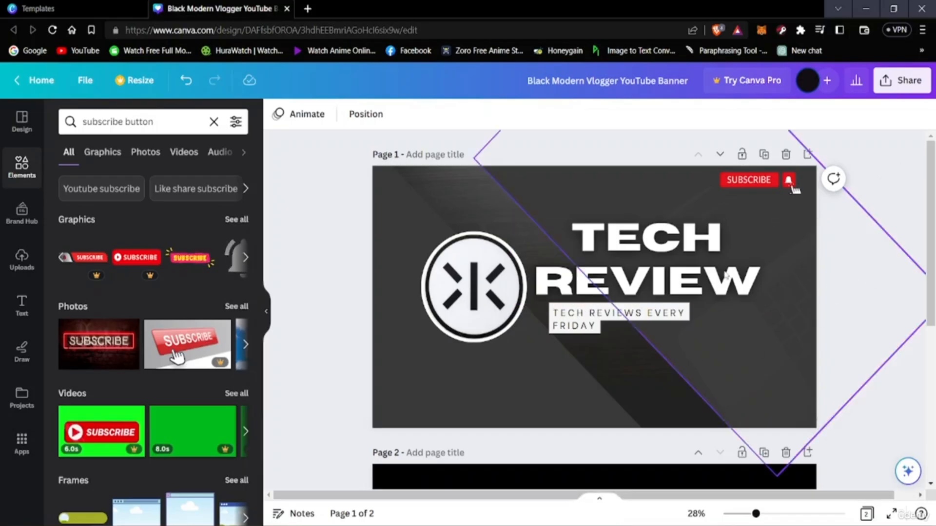
mouse_move(762, 183)
left_mouse_down()
mouse_move(792, 330)
mouse_move(765, 382)
mouse_move(696, 398)
mouse_move(726, 410)
mouse_move(743, 401)
mouse_move(740, 166)
mouse_move(749, 188)
left_mouse_up()
left_click(888, 158)
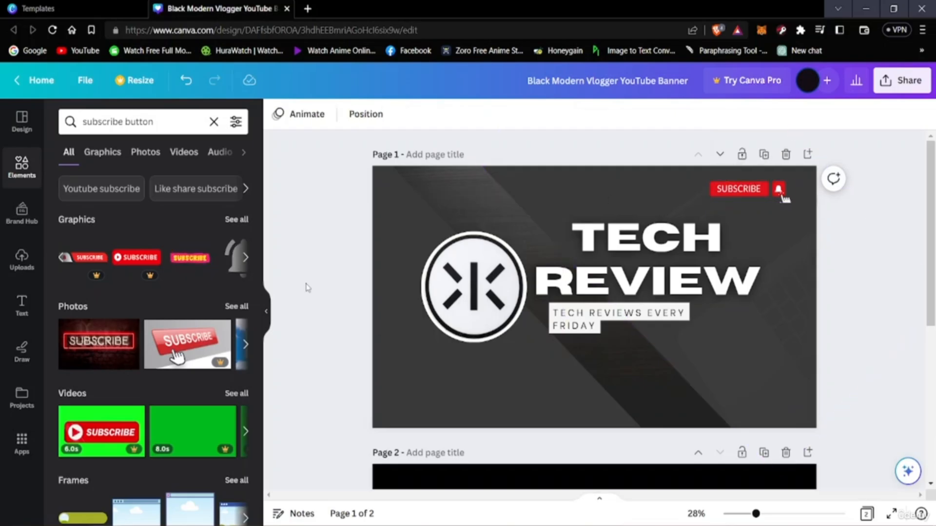
Step: Add the grey animated bell graphic, shrink it and place it below the SUBSCRIBE graphic beside the TECH REVIEW heading
left_click(245, 257)
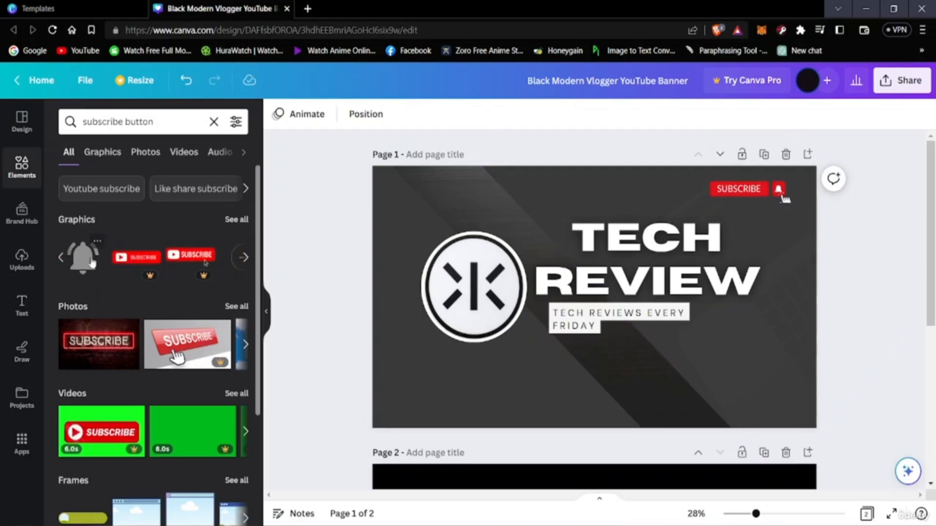
left_click(92, 262)
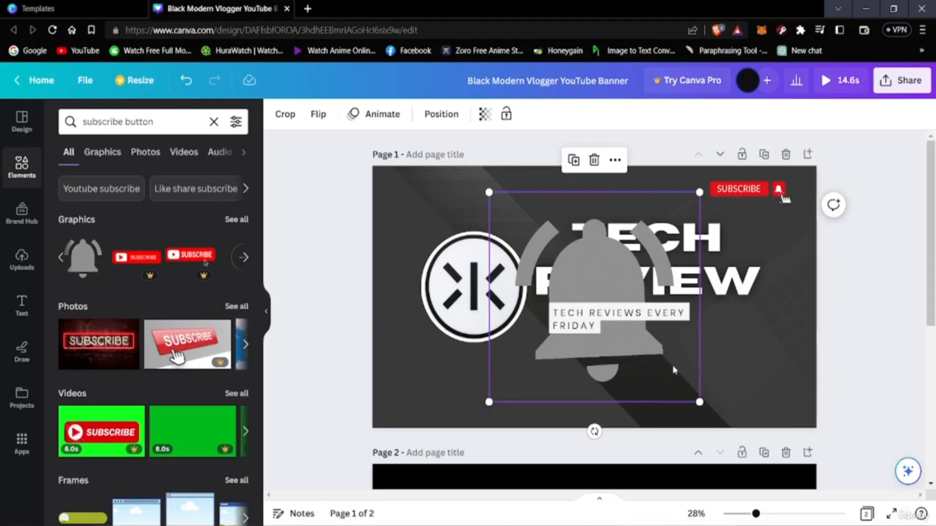
left_click_drag(695, 194, 535, 355)
left_click_drag(522, 396, 793, 242)
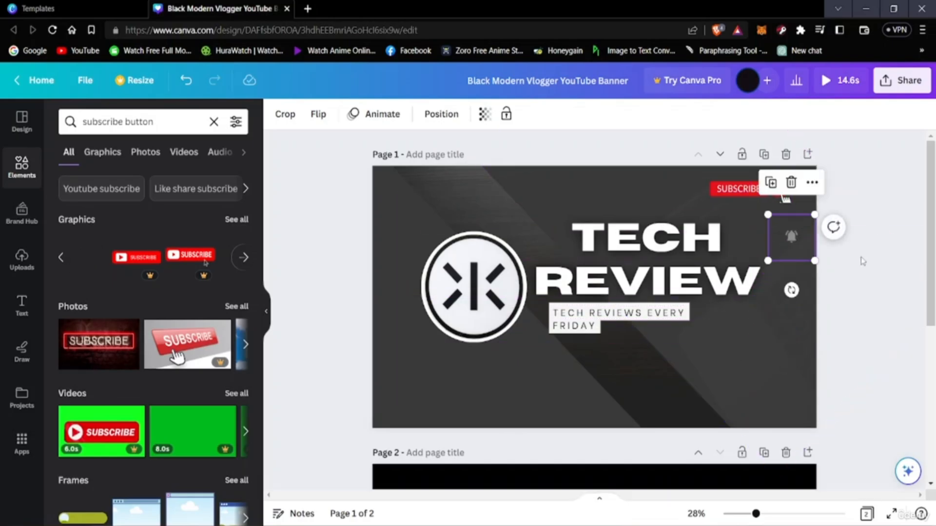
left_click(838, 324)
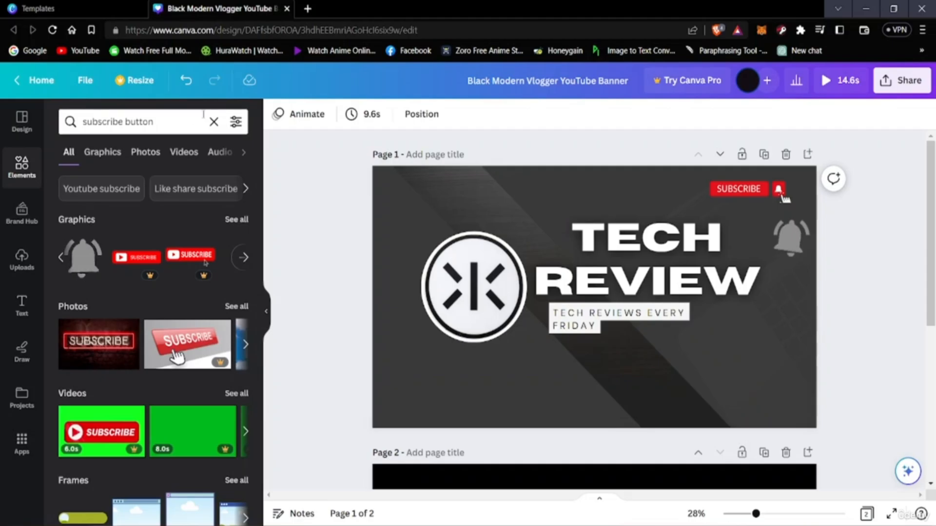
Step: Replace the elements search with "facebook icon"
left_click(177, 123)
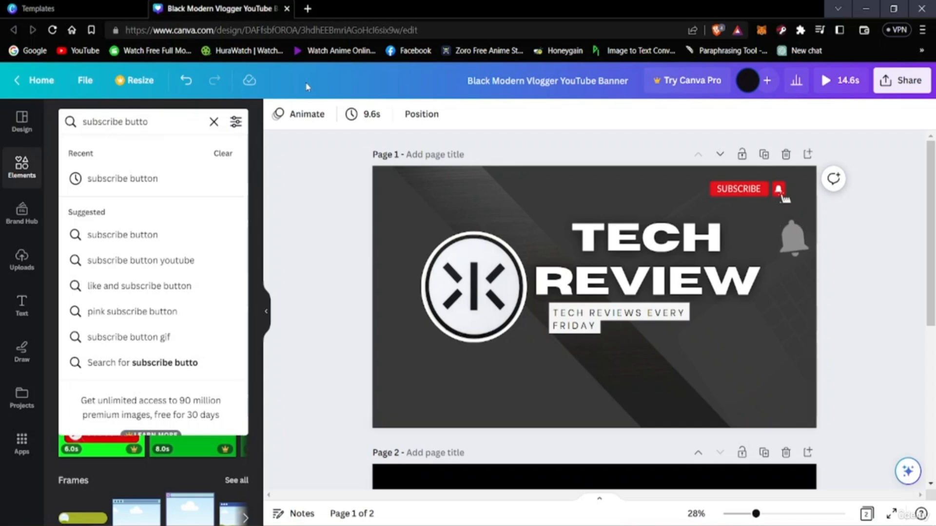
key("BackSpace")
key("BackSpace")
key("BackSpace")
key("BackSpace")
key("BackSpace")
key("BackSpace")
key("BackSpace")
key("BackSpace")
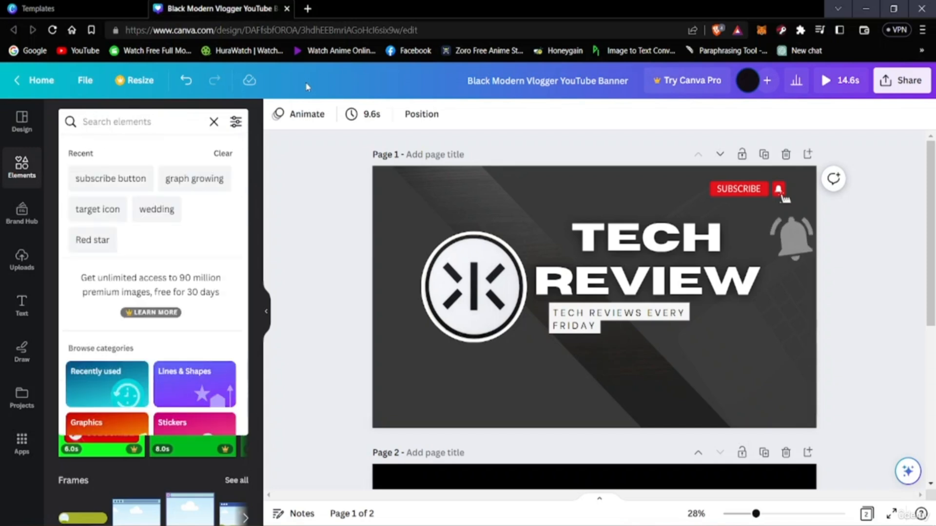
type("f")
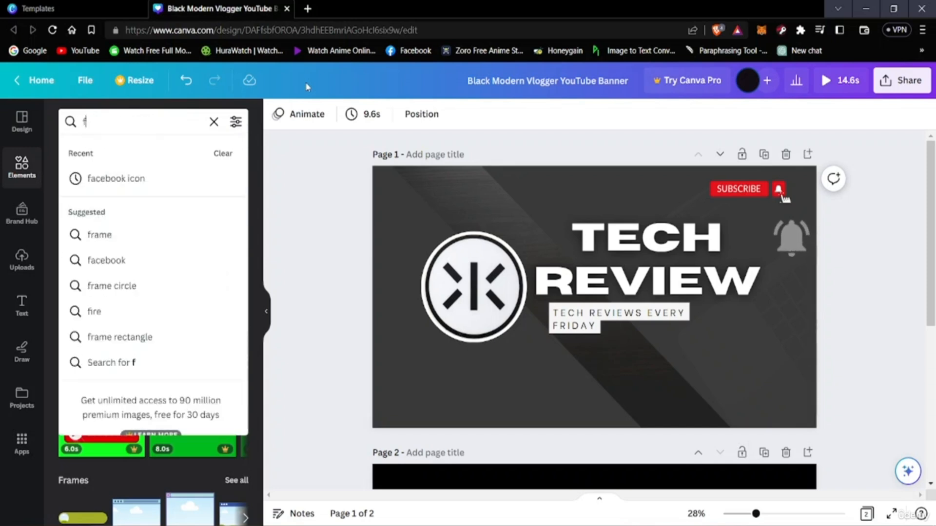
type("acebook")
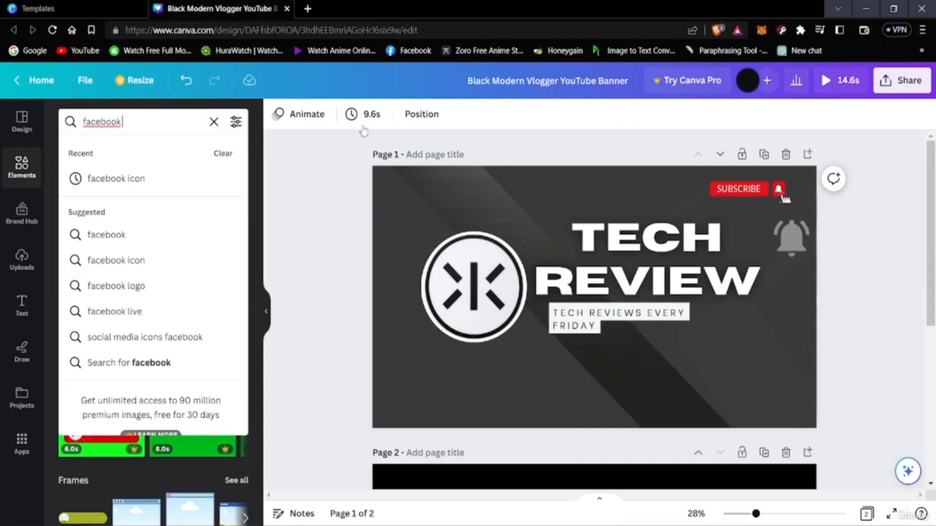
left_click(173, 180)
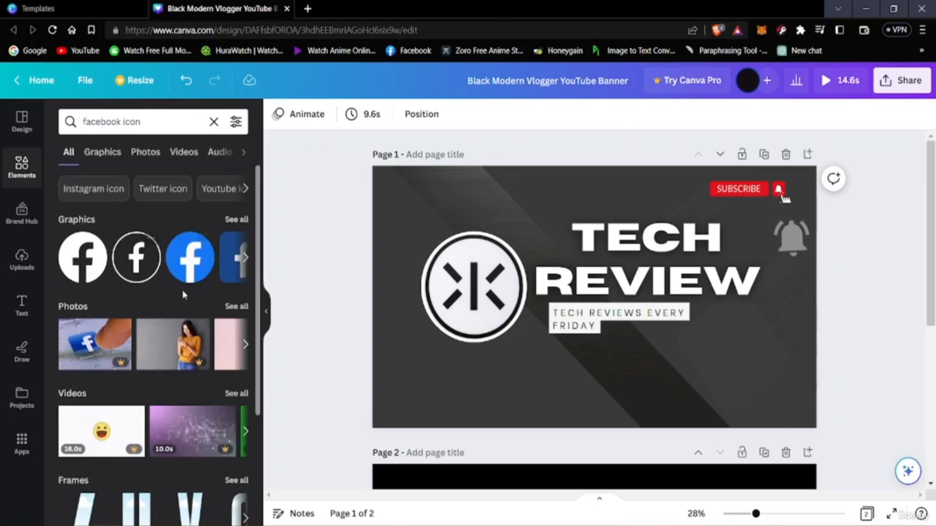
Step: Try the outlined circular Facebook icon on the banner, shrunk and placed below the tagline on the diagonal stripe
left_click(245, 265)
left_click(60, 258)
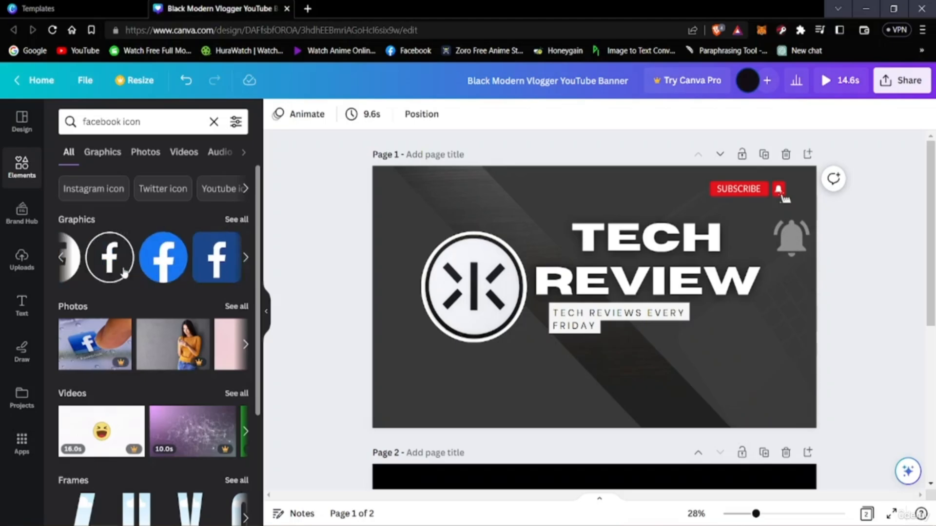
left_click(246, 263)
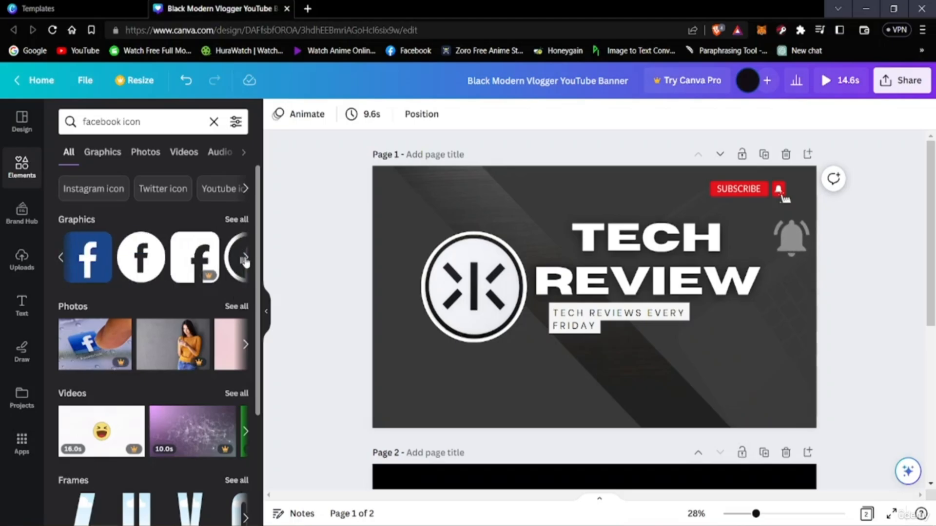
left_click(60, 261)
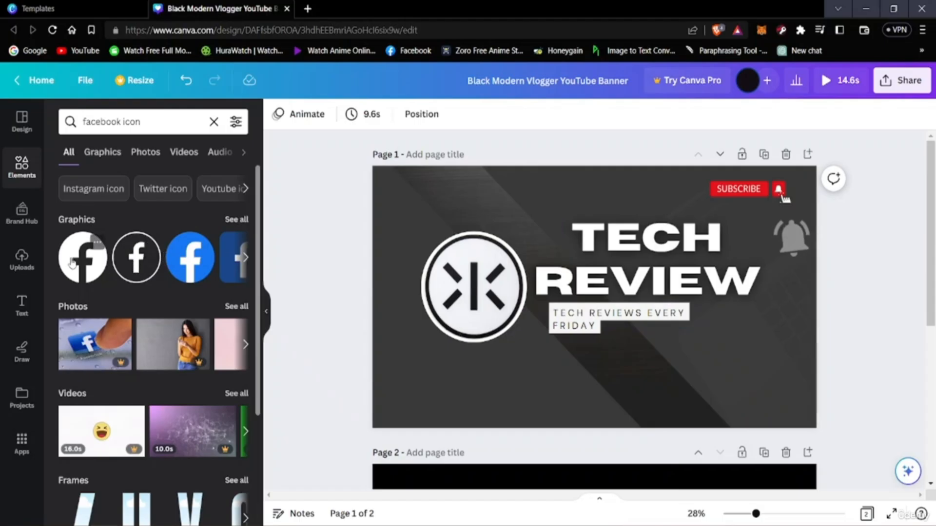
left_click(128, 271)
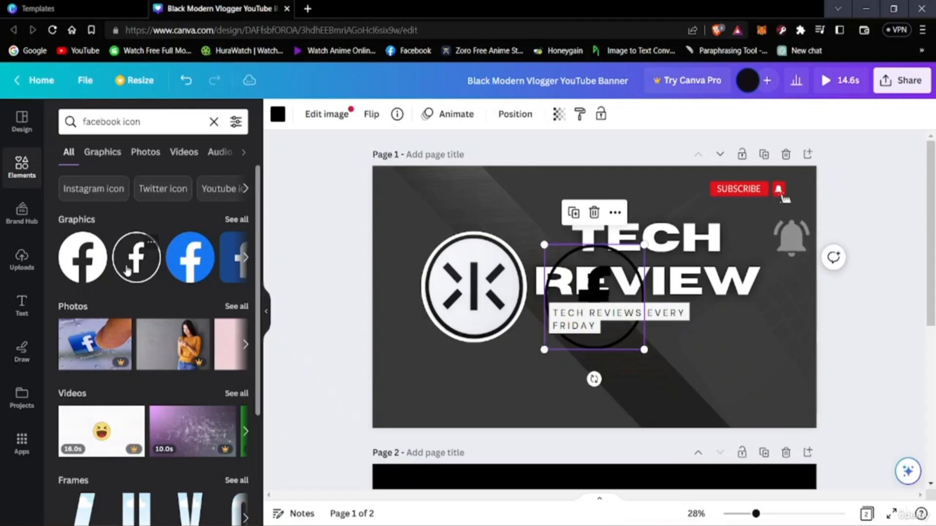
left_click_drag(613, 286, 753, 352)
left_click_drag(769, 408, 664, 388)
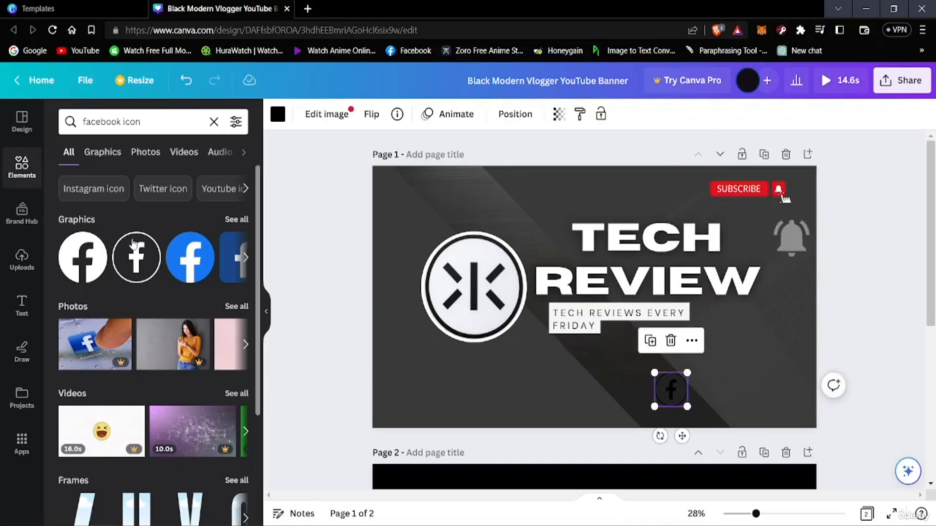
Step: Add the solid circular Facebook icon, shrink it and place it to the right of the outlined Facebook icon
left_click_drag(85, 254, 591, 303)
left_click_drag(644, 242, 723, 394)
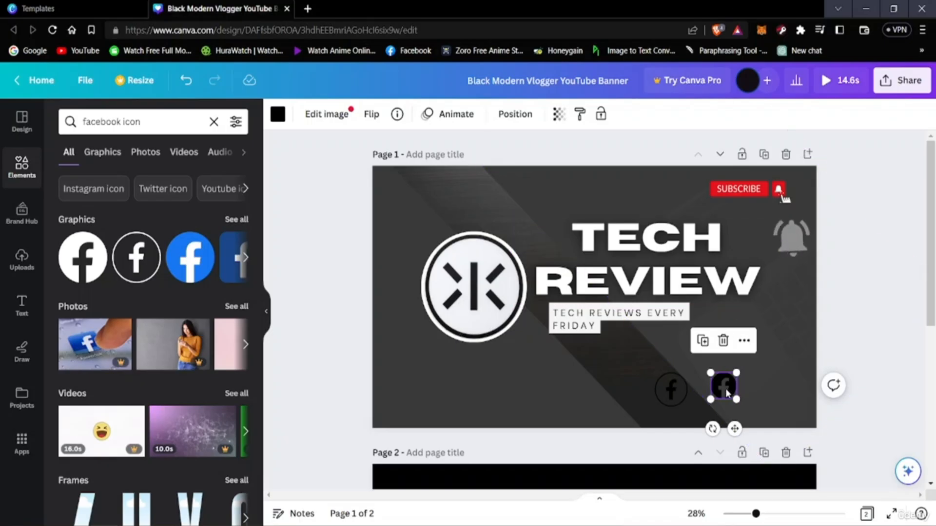
mouse_move(725, 389)
left_mouse_down()
mouse_move(740, 402)
mouse_move(673, 395)
mouse_move(687, 403)
mouse_move(700, 388)
mouse_move(688, 395)
mouse_move(724, 404)
left_mouse_up()
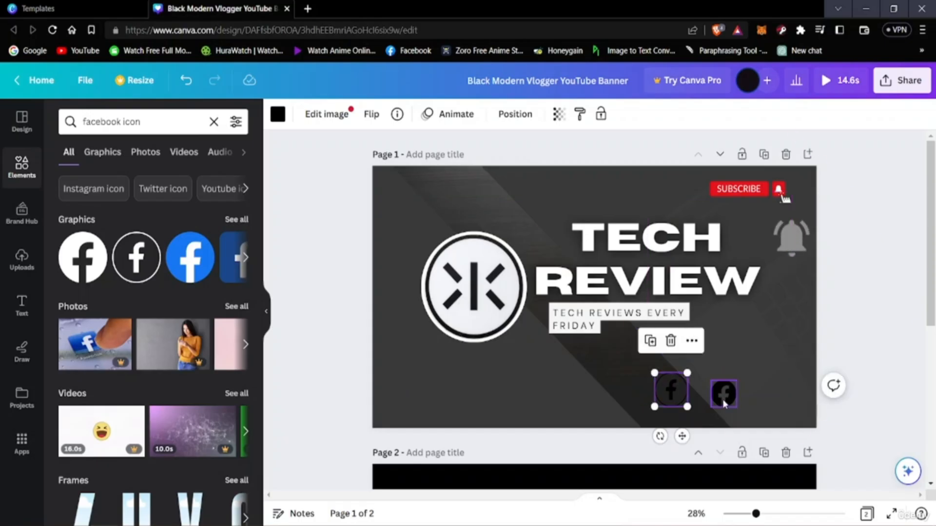
Step: Delete the outlined Facebook icon and move the solid one down to the banner's bottom edge on the diagonal stripe
left_click(670, 341)
left_click_drag(721, 396, 700, 414)
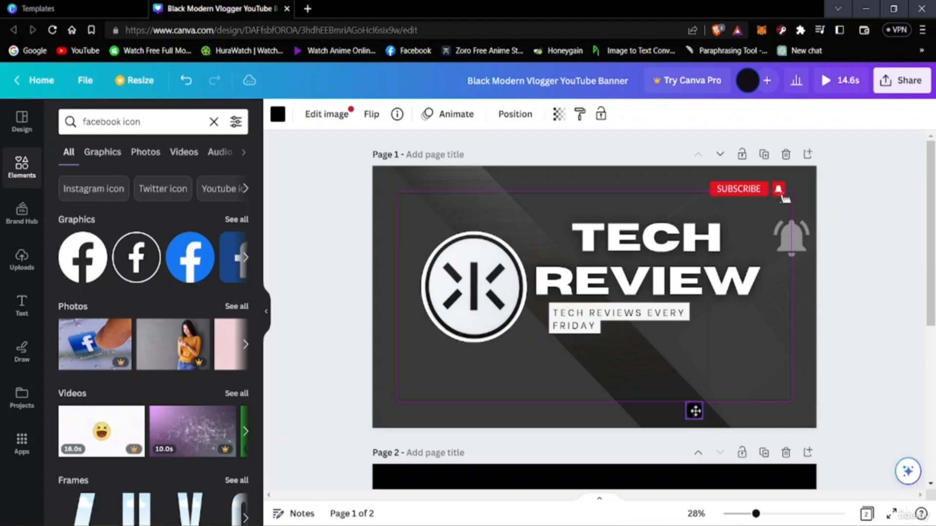
left_click(893, 418)
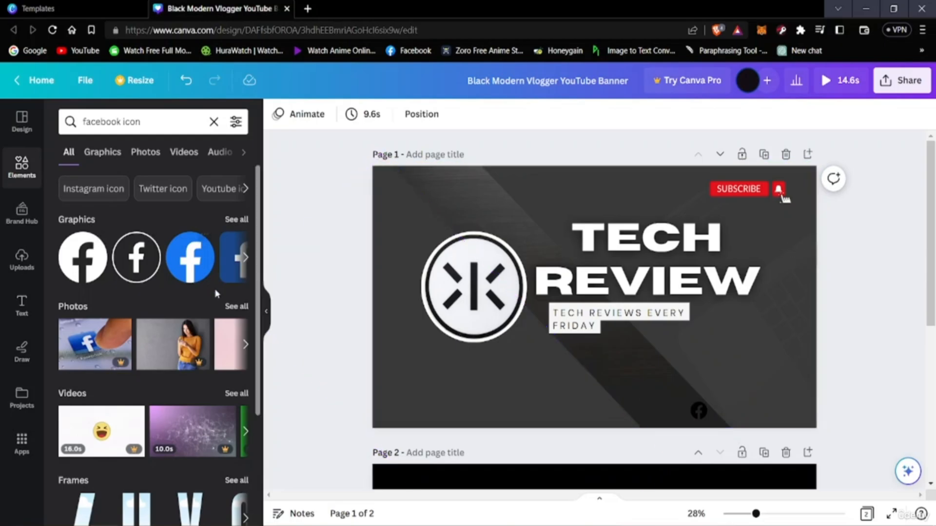
Step: Replace the elements search with "instagram icon"
left_click(142, 123)
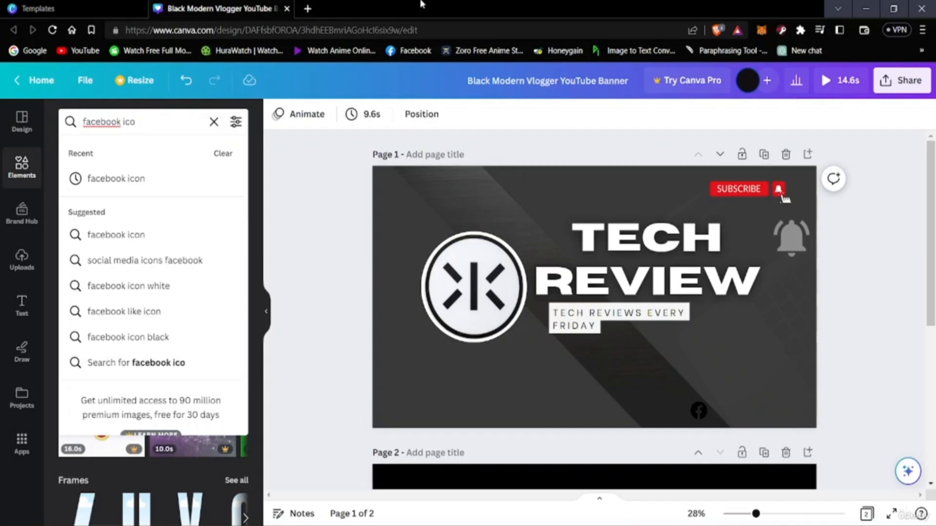
type("fac")
key("BackSpace")
key("BackSpace")
key("BackSpace")
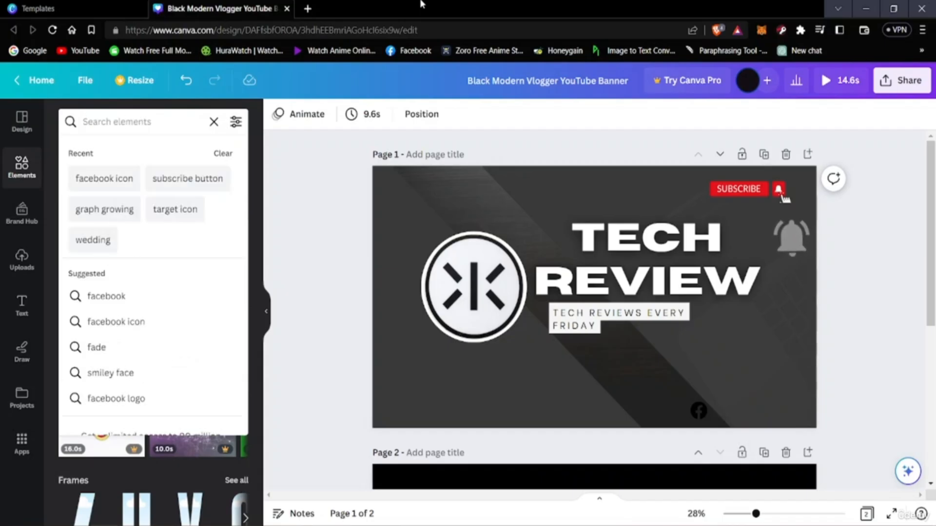
type("insa")
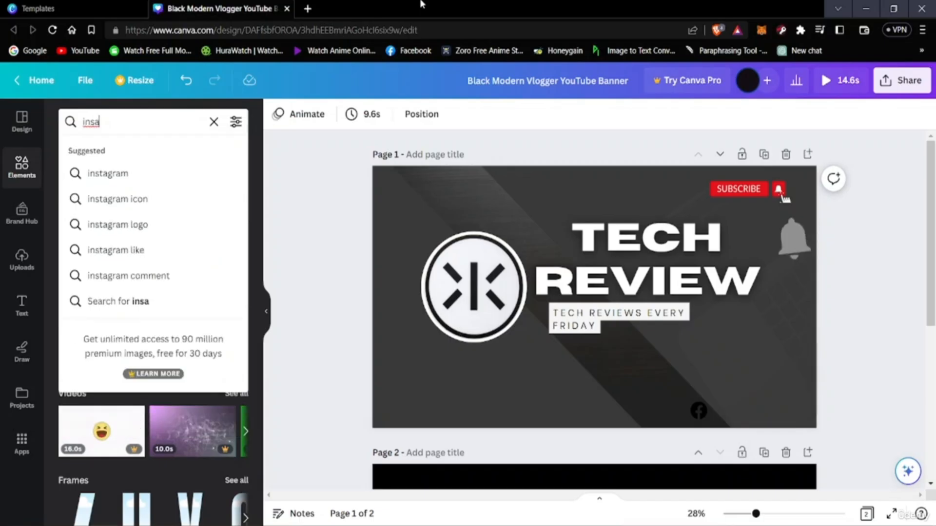
left_click(163, 199)
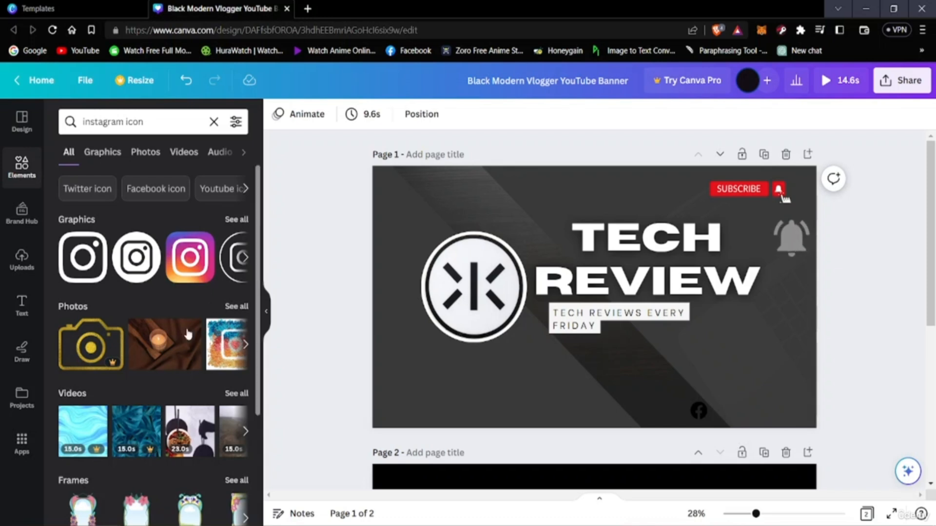
Step: Add the rounded-square Instagram icon, shrink it and place it directly above the Facebook icon
left_click(87, 269)
left_click_drag(634, 352, 707, 390)
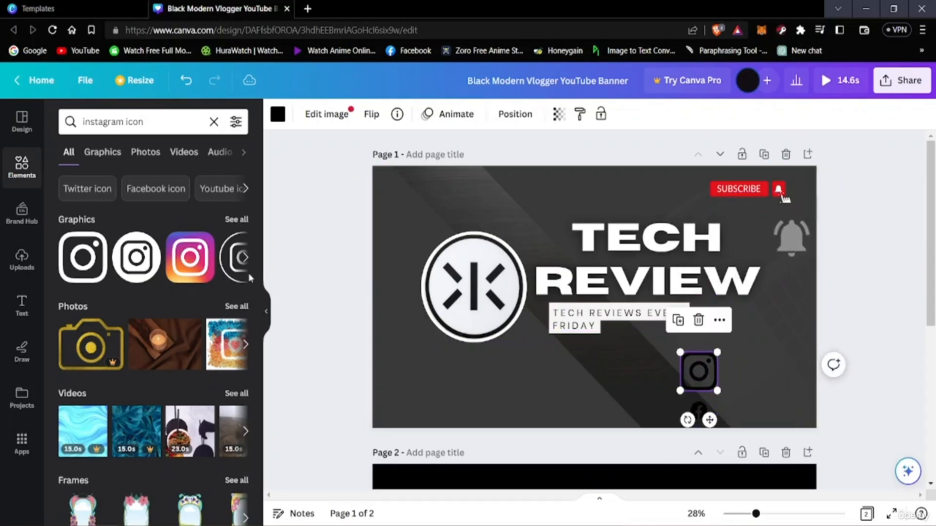
Step: Try the circular Instagram icon, shrunk and placed to the right of the Facebook icon, and delete it
left_click(137, 257)
left_click_drag(644, 350, 746, 407)
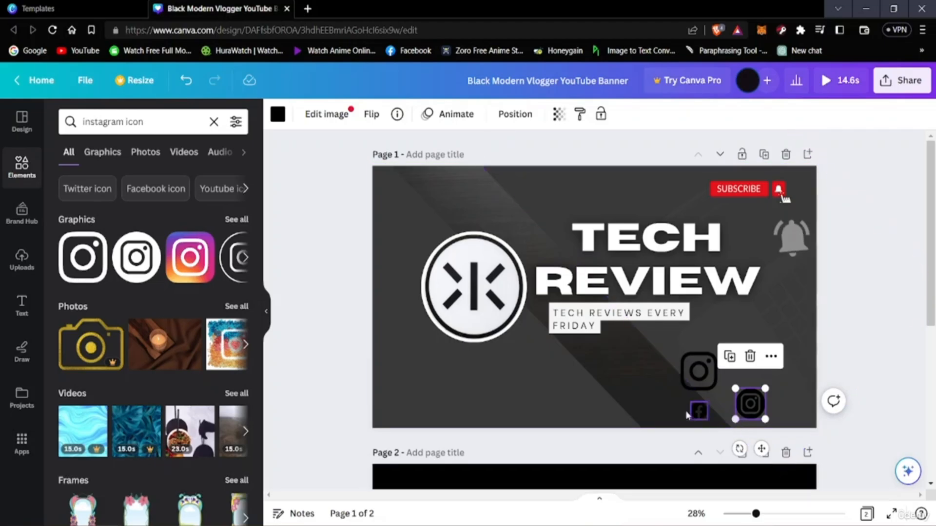
mouse_move(750, 414)
left_mouse_down()
mouse_move(725, 420)
mouse_move(741, 422)
mouse_move(734, 417)
left_mouse_up()
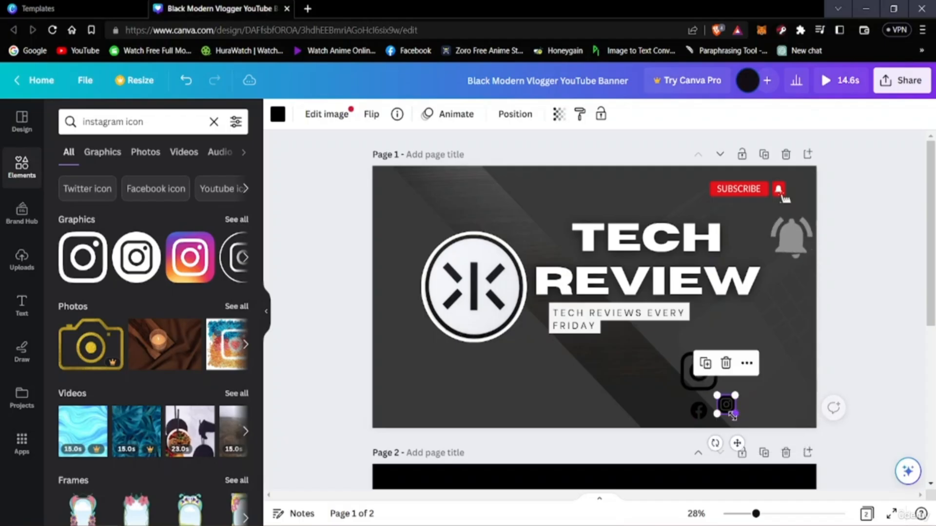
left_click(725, 363)
Step: Shrink the rounded-square Instagram icon to about 96 by 96 and move it to the right of the Facebook icon
left_click_drag(701, 382, 740, 411)
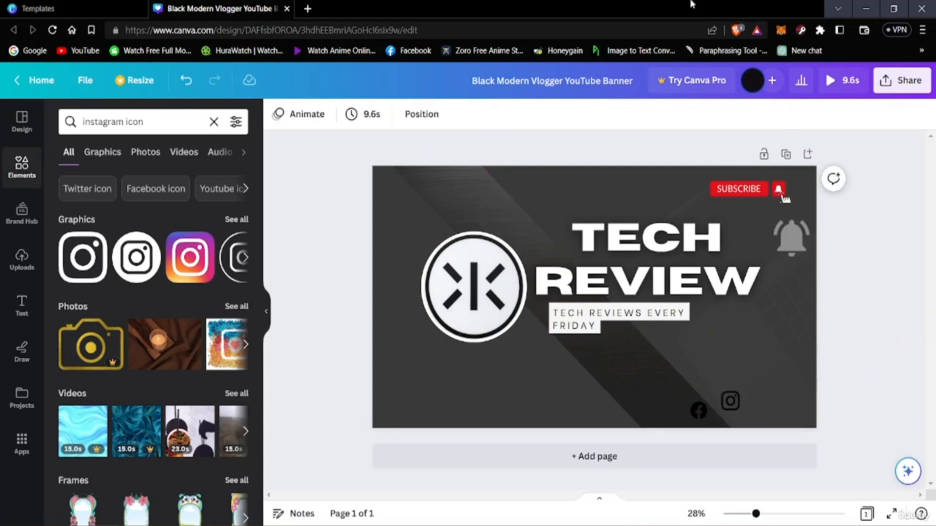
mouse_move(732, 401)
left_mouse_down()
mouse_move(725, 410)
mouse_move(735, 417)
mouse_move(722, 414)
mouse_move(730, 418)
left_mouse_up()
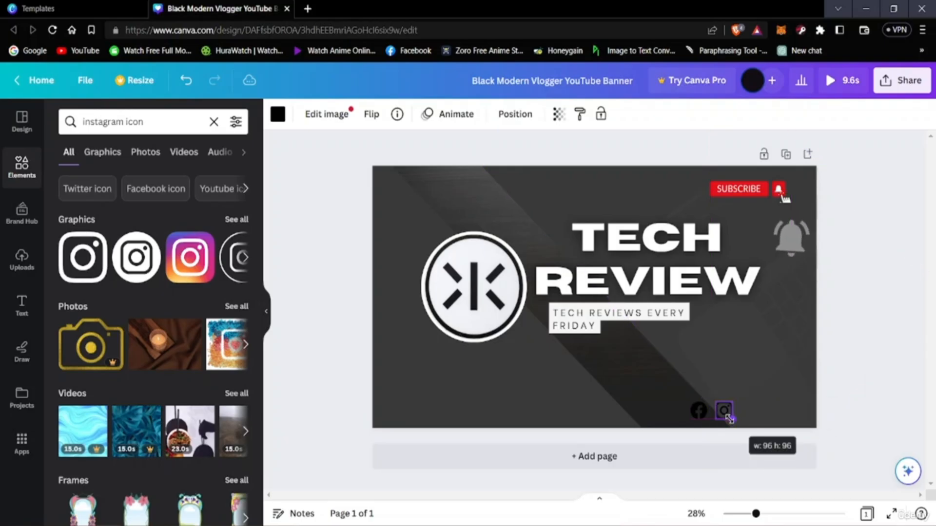
left_click(888, 410)
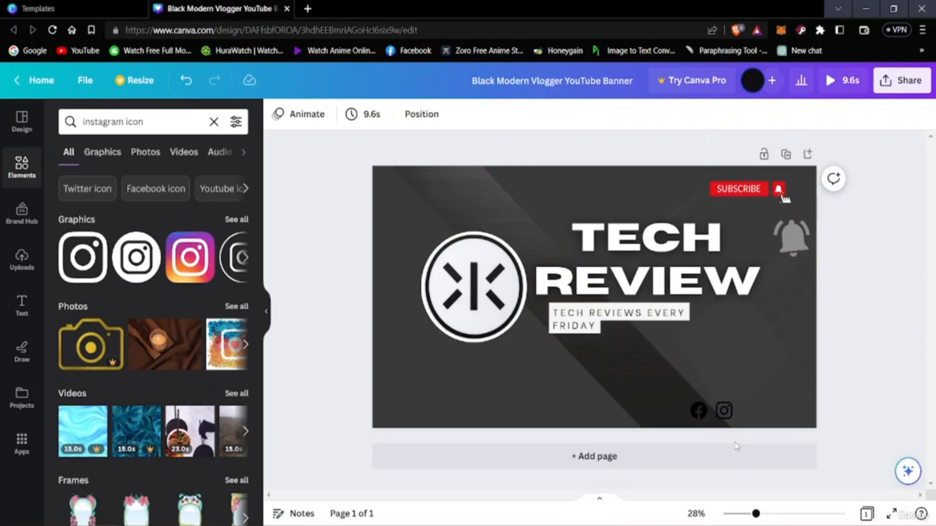
Step: Nudge the Instagram icon closer to the Facebook icon, keeping both level along the banner's bottom edge
left_click_drag(725, 411, 726, 416)
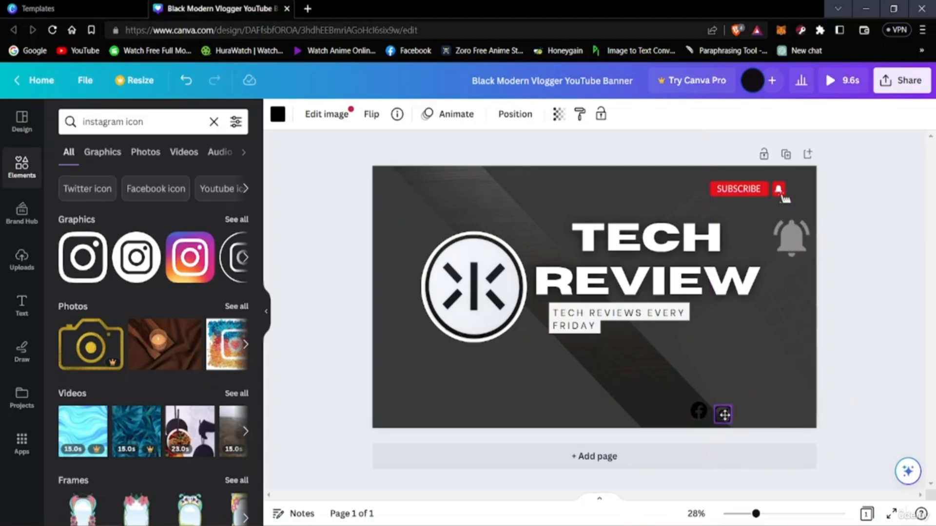
left_click(871, 442)
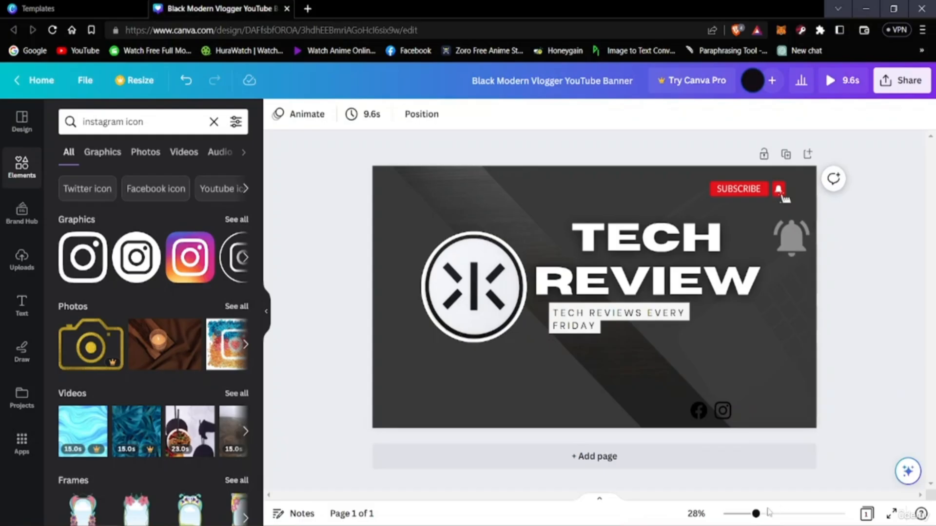
left_click_drag(723, 413, 720, 414)
left_click(883, 431)
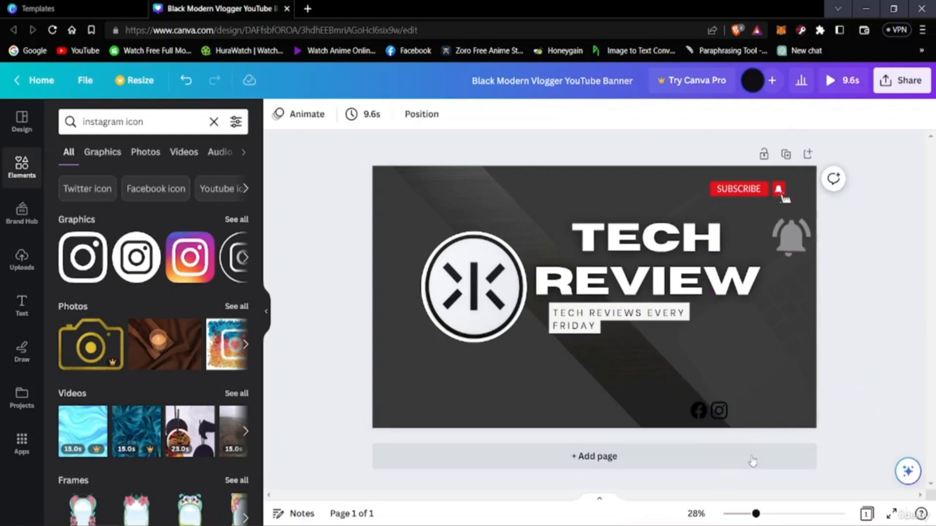
left_click(696, 410)
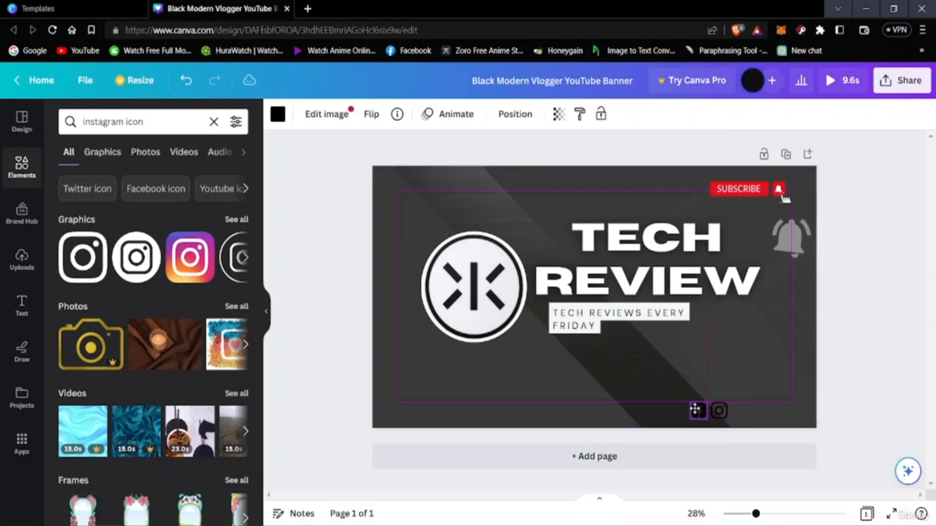
left_click(905, 412)
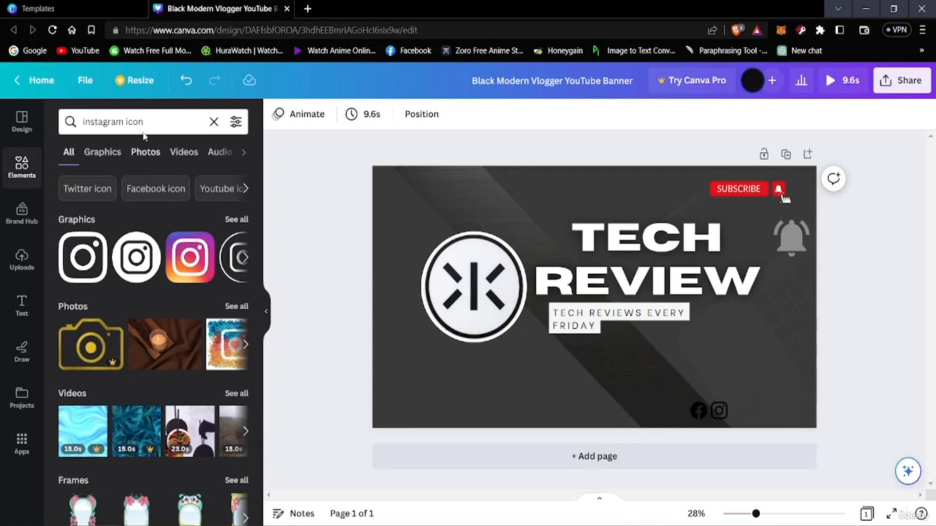
Step: Replace the elements search with "twiter logo"
left_click(157, 115)
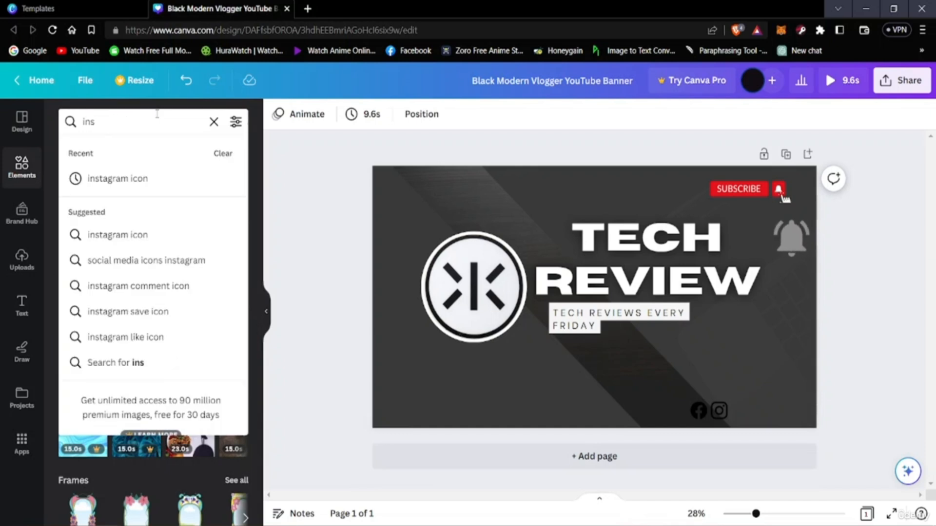
key("BackSpace")
key("BackSpace")
key("BackSpace")
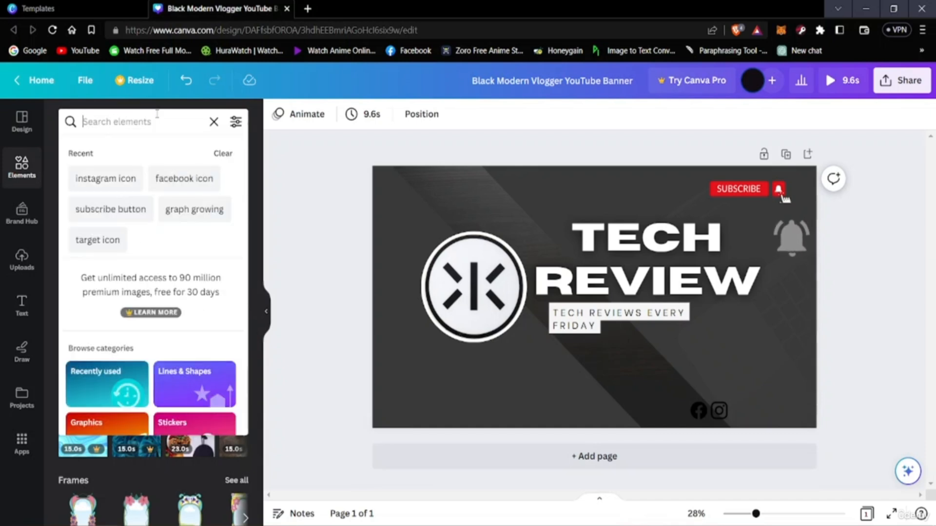
type("twittwe")
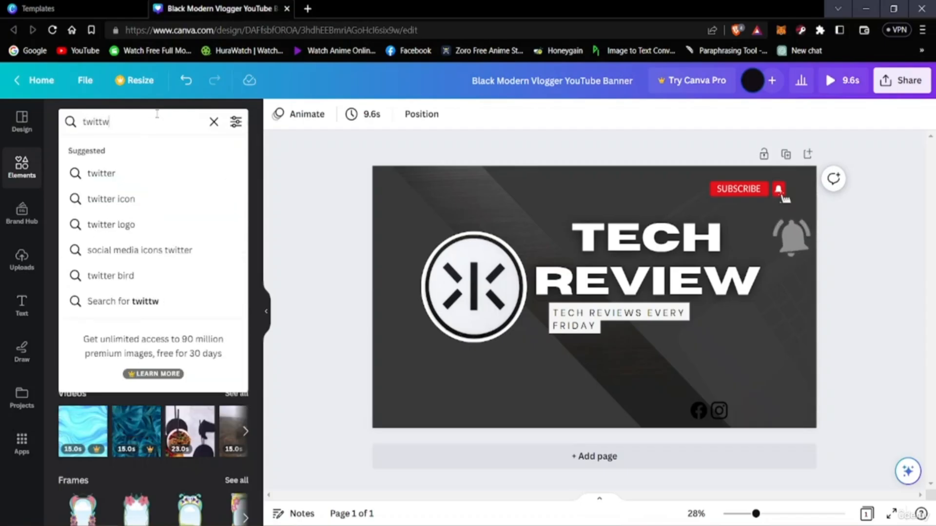
key("BackSpace")
key("BackSpace")
type("er")
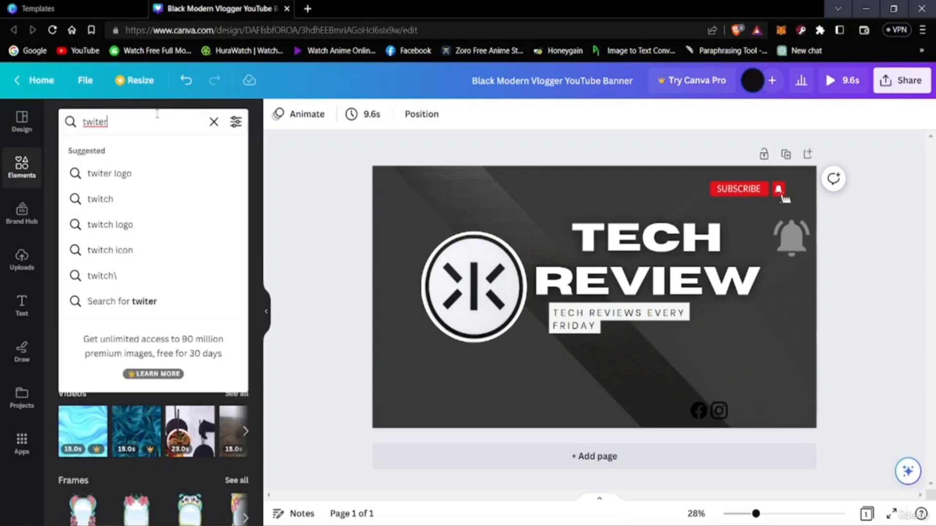
left_click(116, 176)
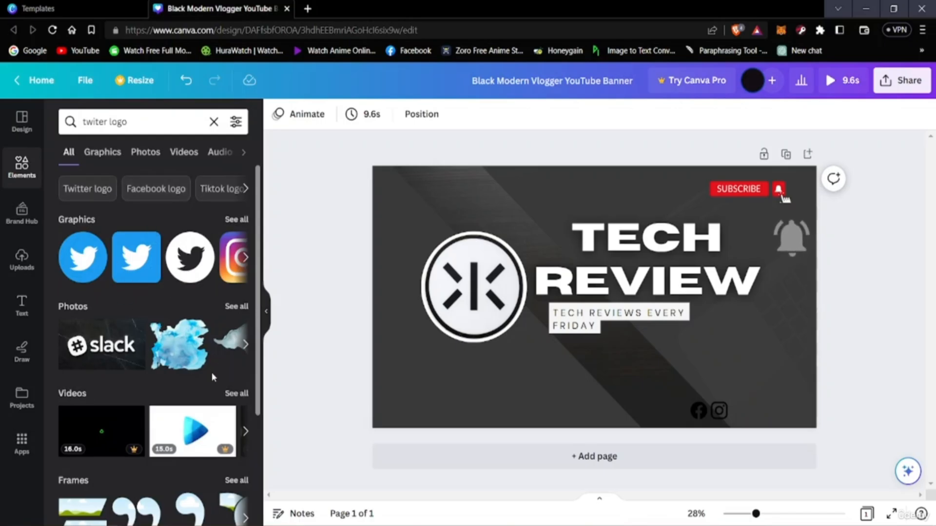
Step: Add the white circular Twitter logo, shrink it to about 225 by 225 and place it below the word REVIEW
left_click(195, 277)
left_click_drag(625, 346, 733, 386)
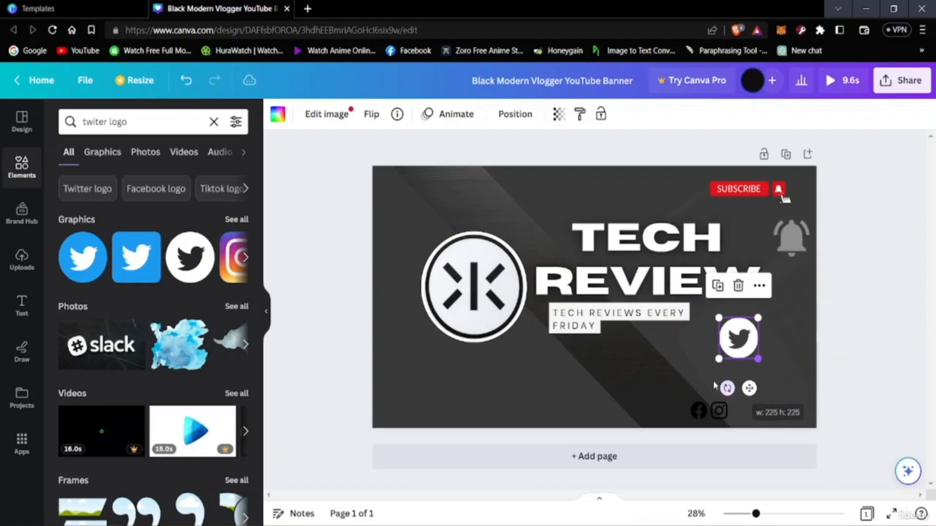
Step: Browse the full set of graphics results for alternative Twitter logos
left_click(246, 260)
left_click(245, 260)
left_click(246, 260)
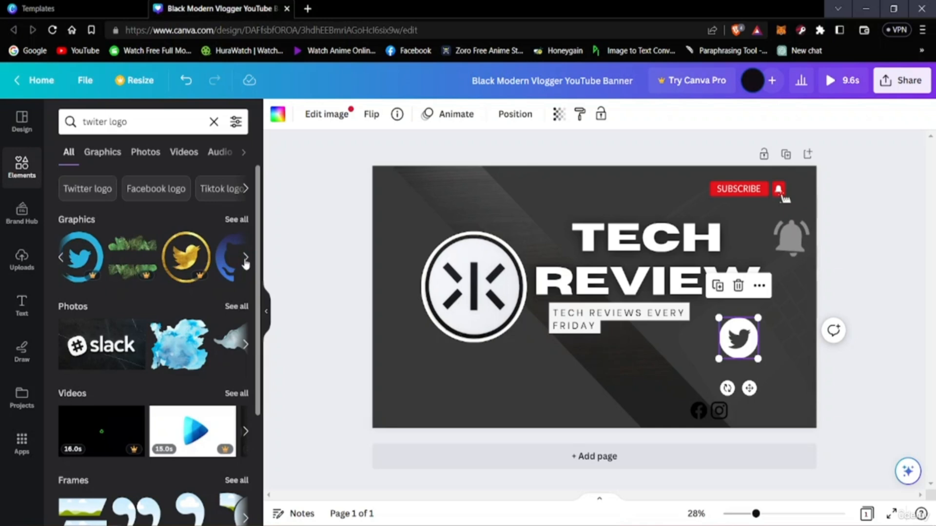
left_click(224, 259)
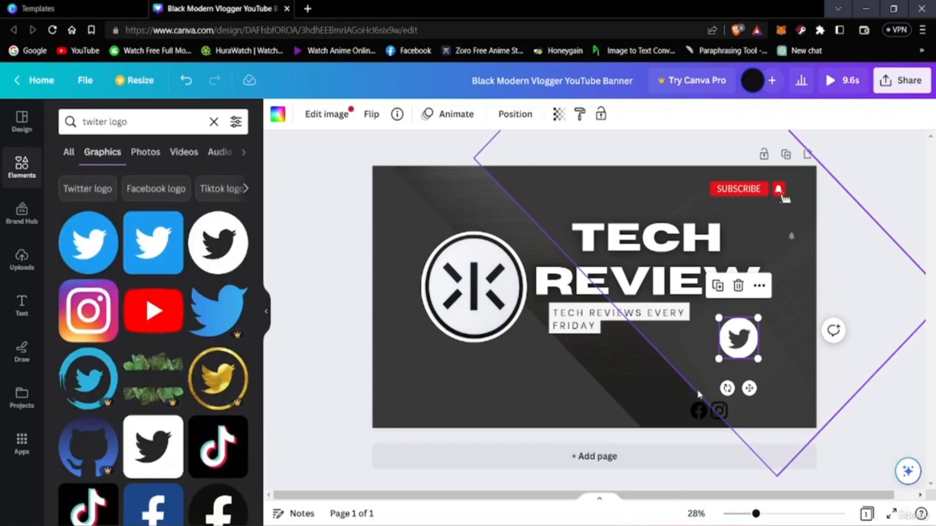
scroll(212, 382, "down", 7)
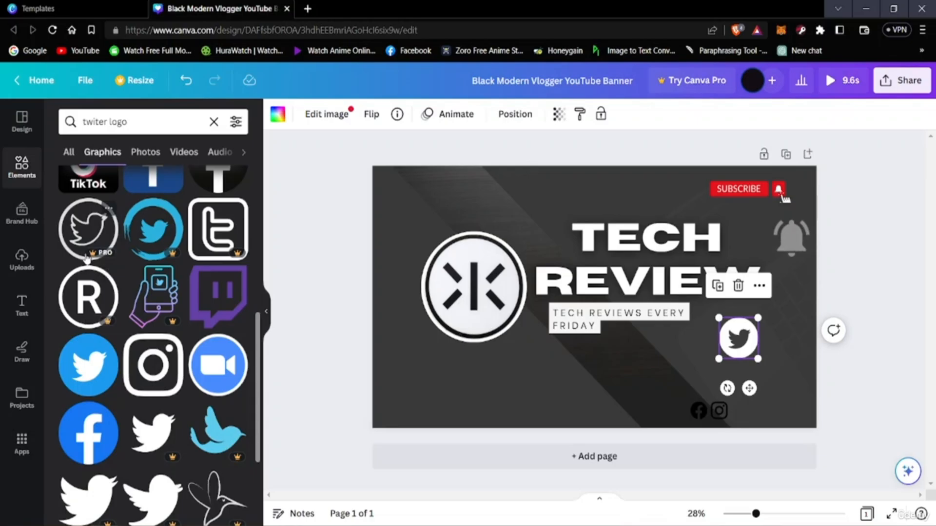
scroll(181, 330, "down", 3)
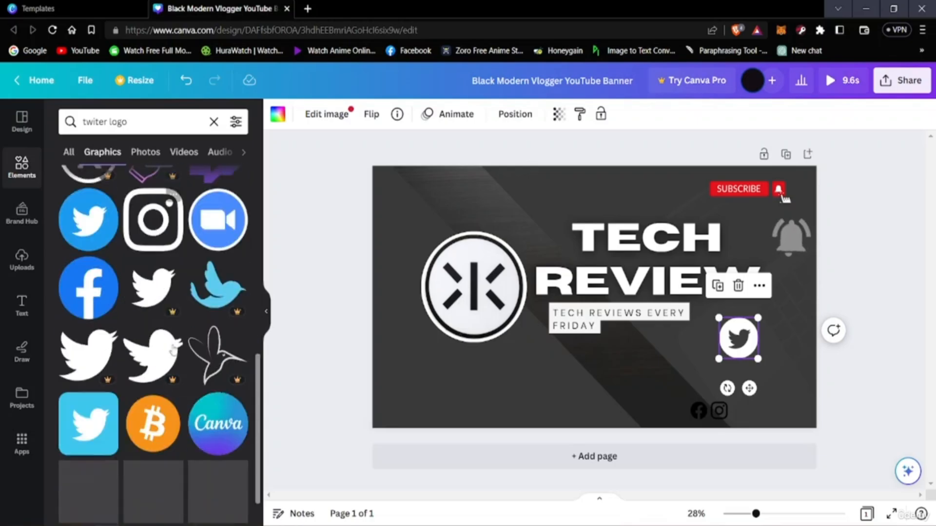
scroll(141, 392, "down", 3)
scroll(141, 396, "down", 5)
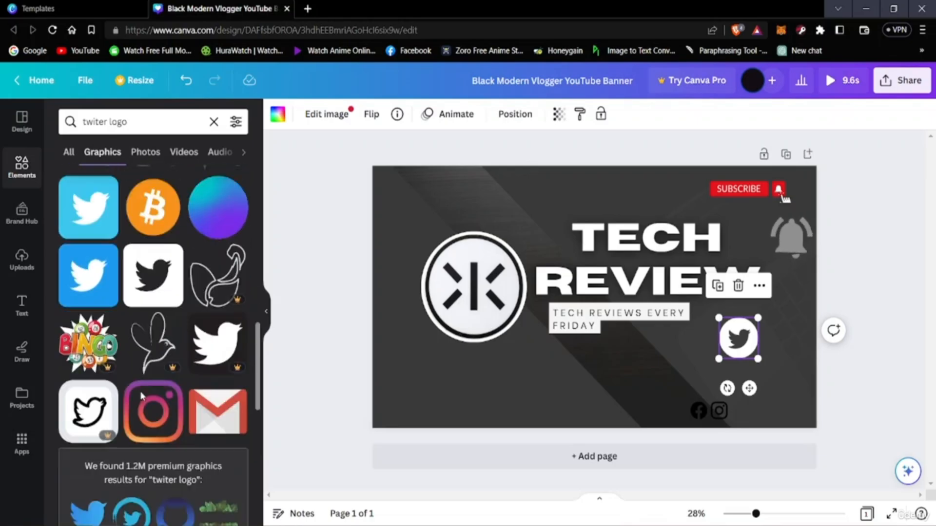
scroll(135, 306, "up", 4)
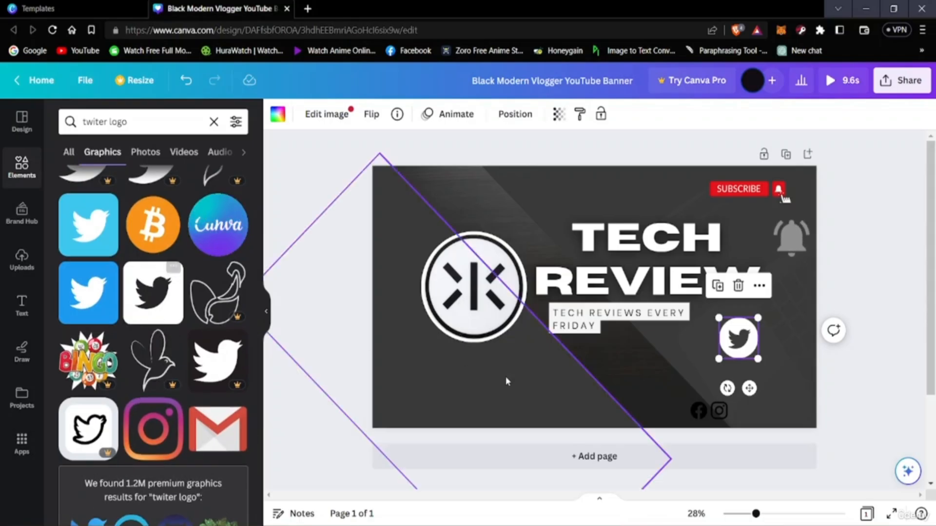
scroll(170, 390, "down", 5)
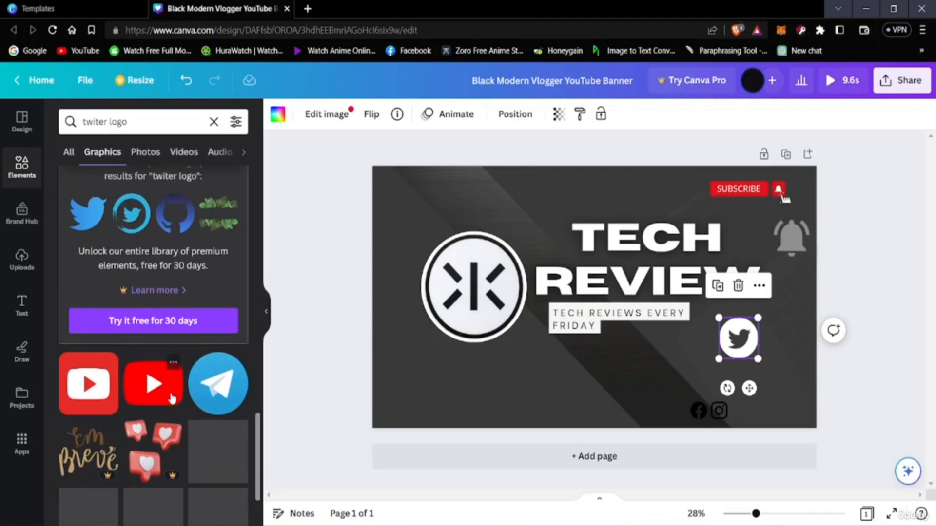
scroll(170, 393, "down", 3)
scroll(171, 399, "up", 5)
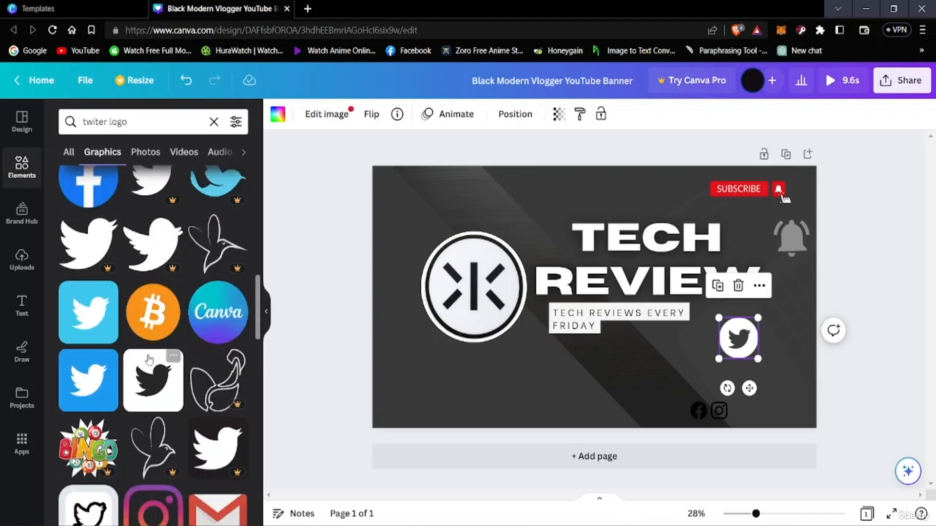
scroll(148, 358, "up", 5)
scroll(190, 385, "up", 5)
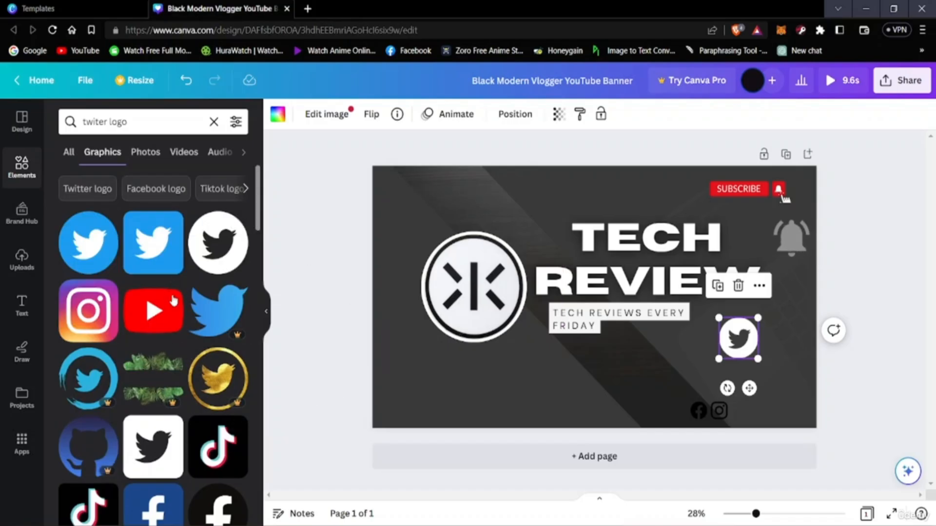
Step: Move the Twitter logo to the right of the Instagram icon and recolour its white circle black
left_click_drag(741, 346, 756, 411)
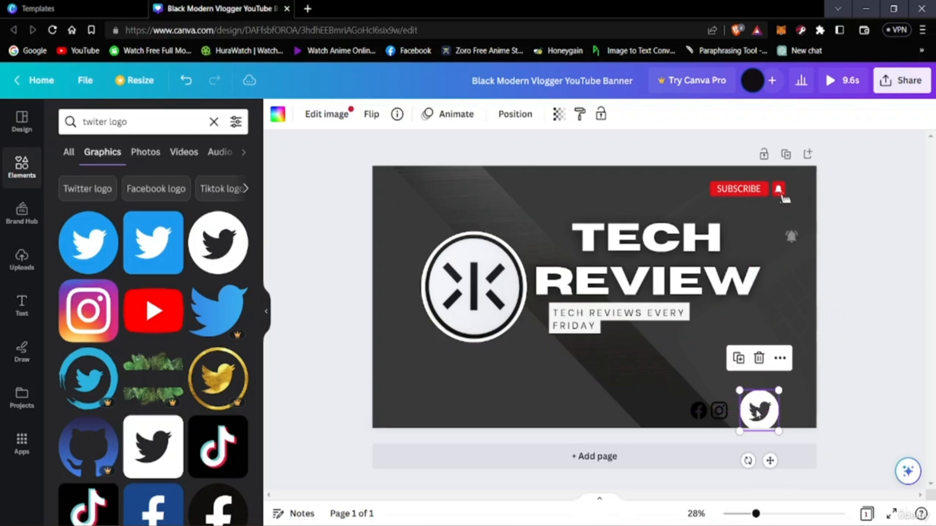
left_click(335, 119)
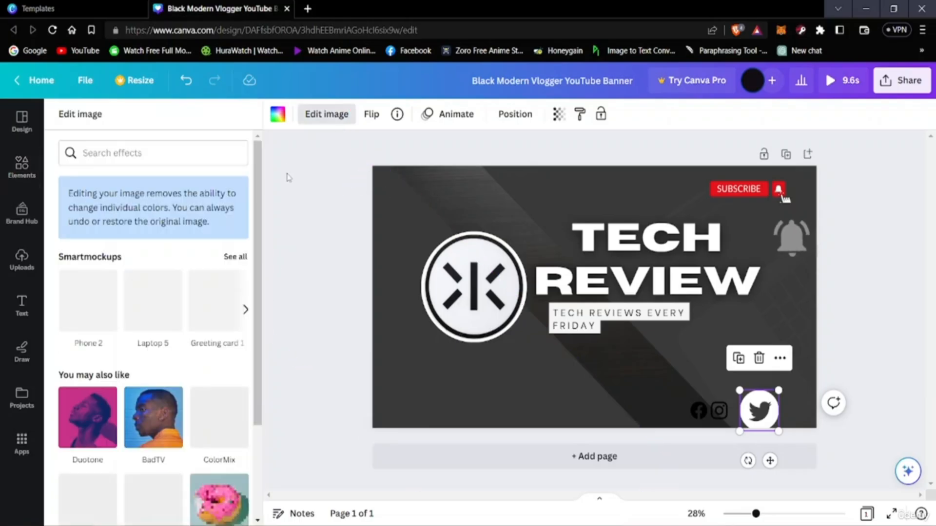
left_click(278, 116)
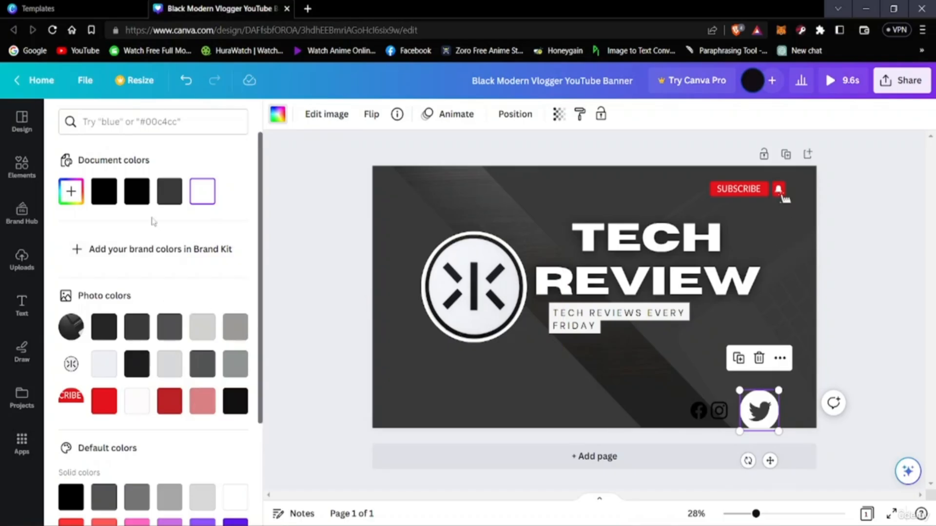
left_click(177, 193)
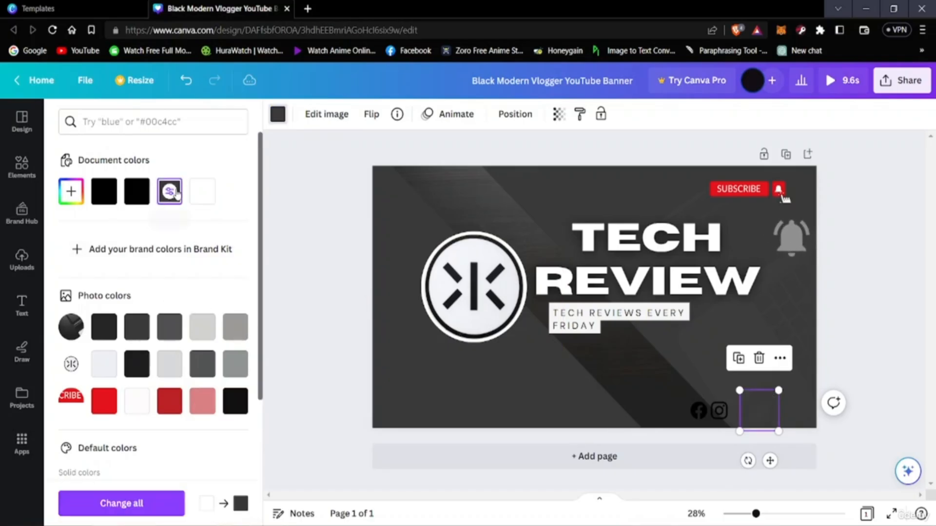
left_click(136, 192)
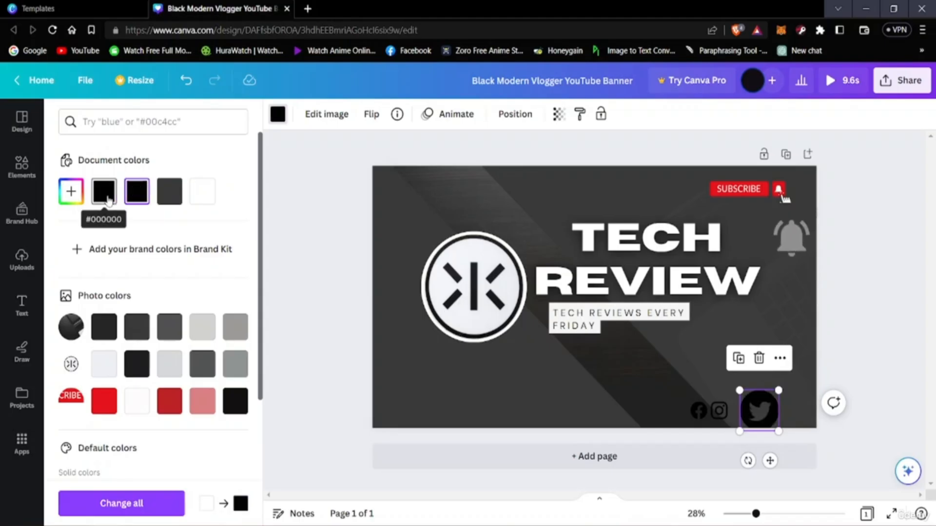
key("Escape")
Step: Shrink the black Twitter logo to match the other social icons and align it right beside the Instagram icon
mouse_move(749, 405)
left_mouse_down()
mouse_move(740, 394)
mouse_move(767, 418)
mouse_move(749, 409)
mouse_move(741, 416)
left_mouse_up()
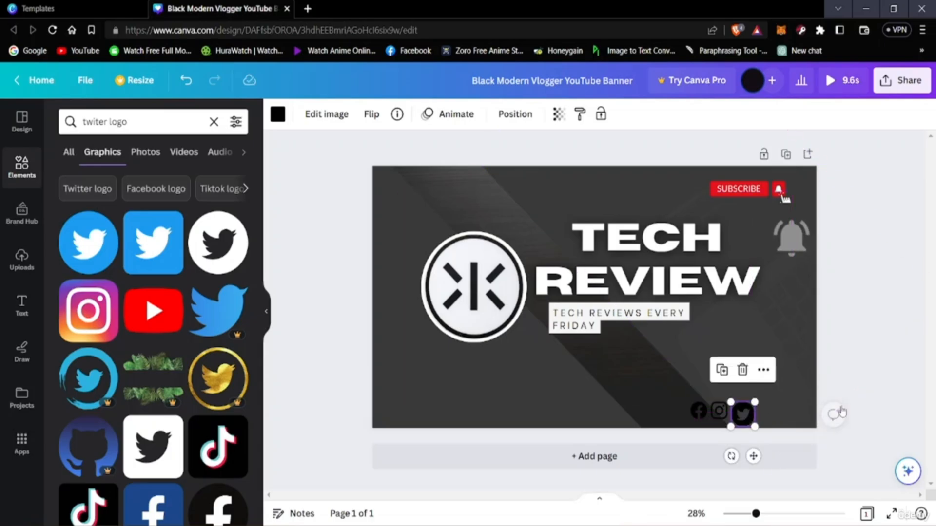
left_click(875, 409)
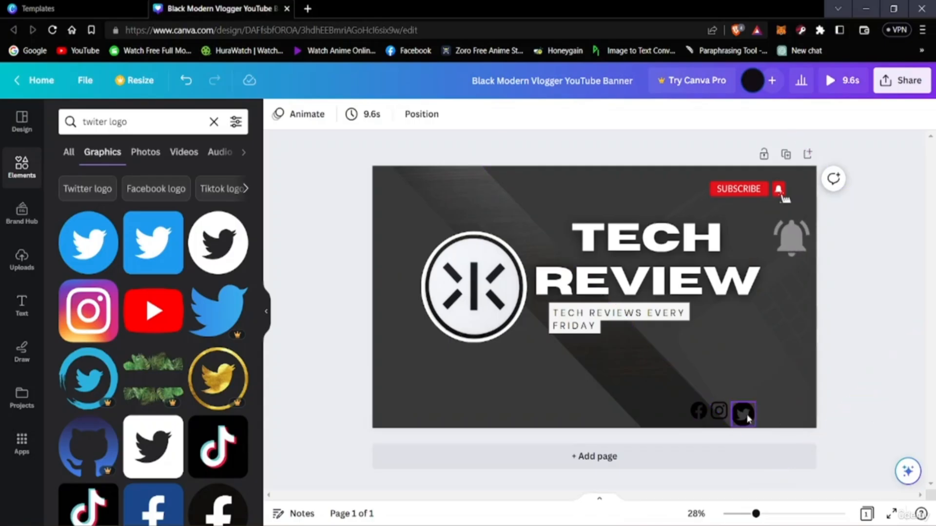
left_click(747, 417)
left_click_drag(747, 417, 746, 414)
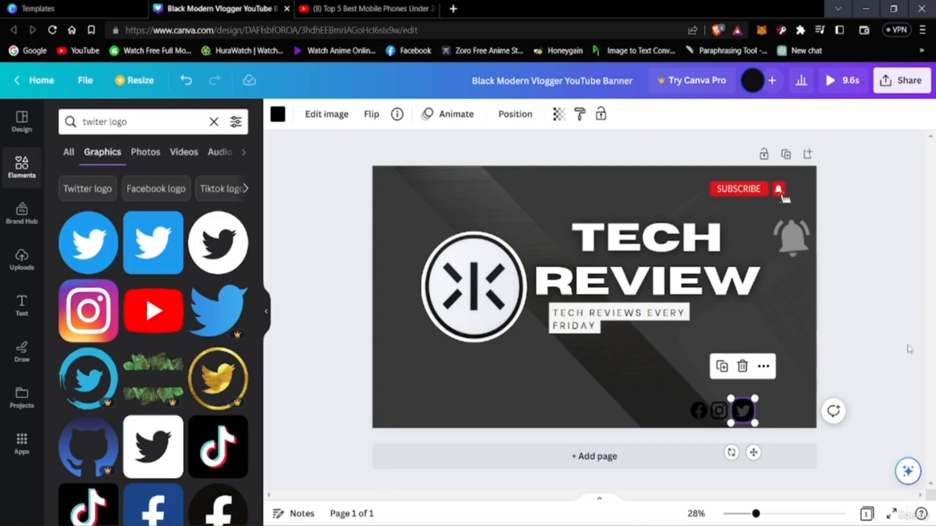
left_click_drag(743, 412, 750, 422)
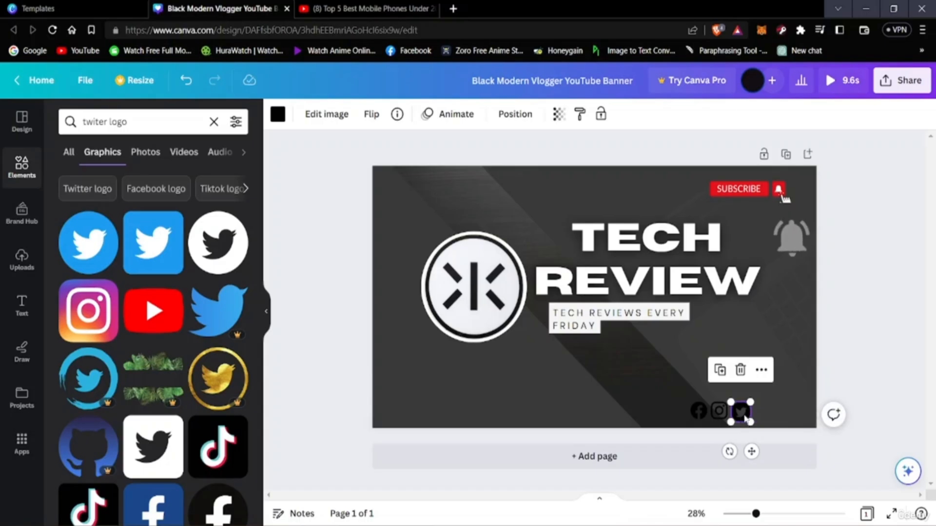
Step: Search the graphics elements for "tiktok icon" in place of the Twitter logo search
left_click(868, 465)
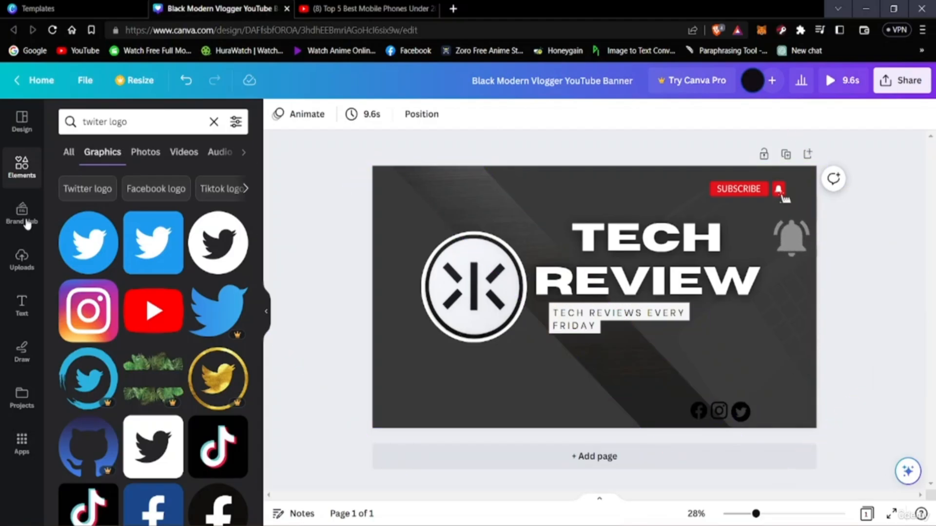
left_click(150, 119)
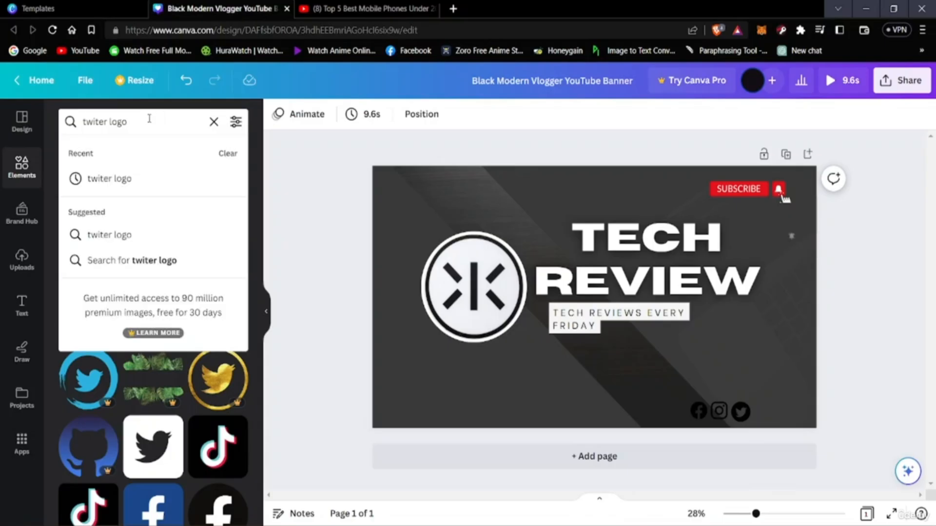
key("BackSpace")
key("BackSpace")
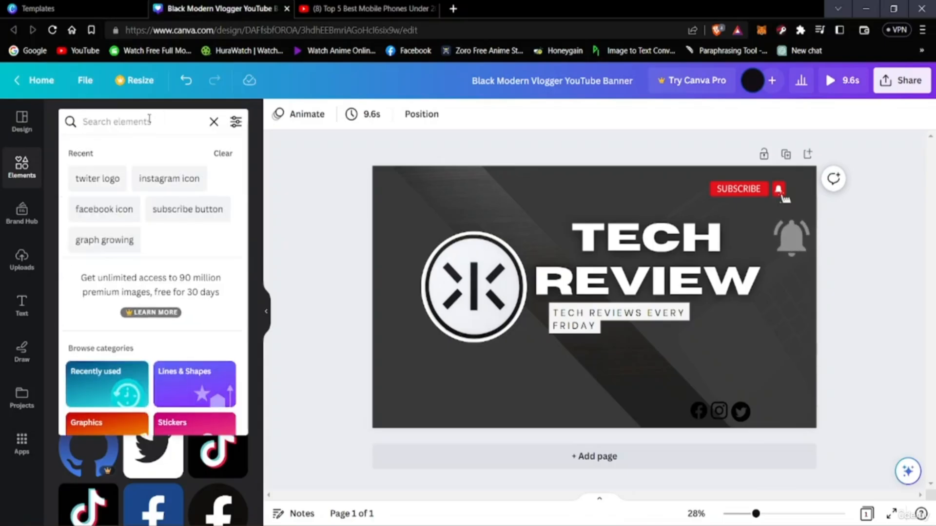
type("tiktok")
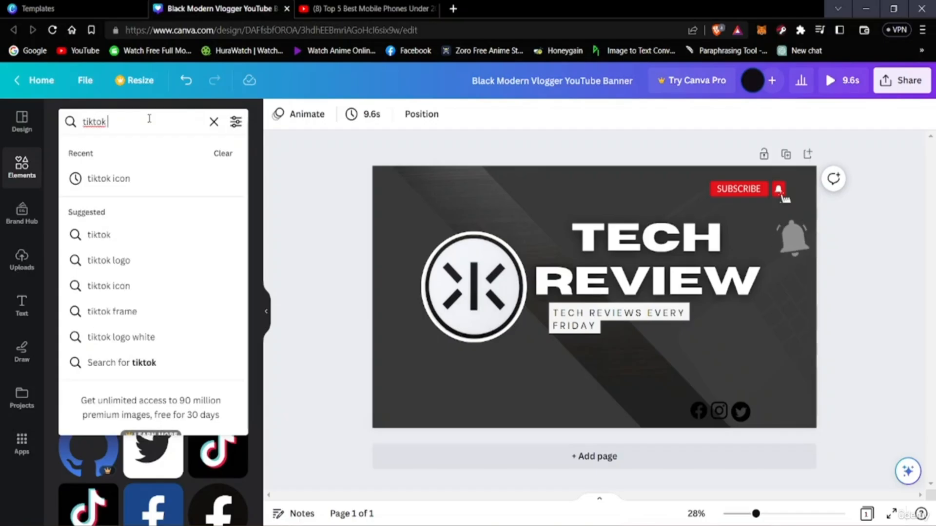
left_click(110, 178)
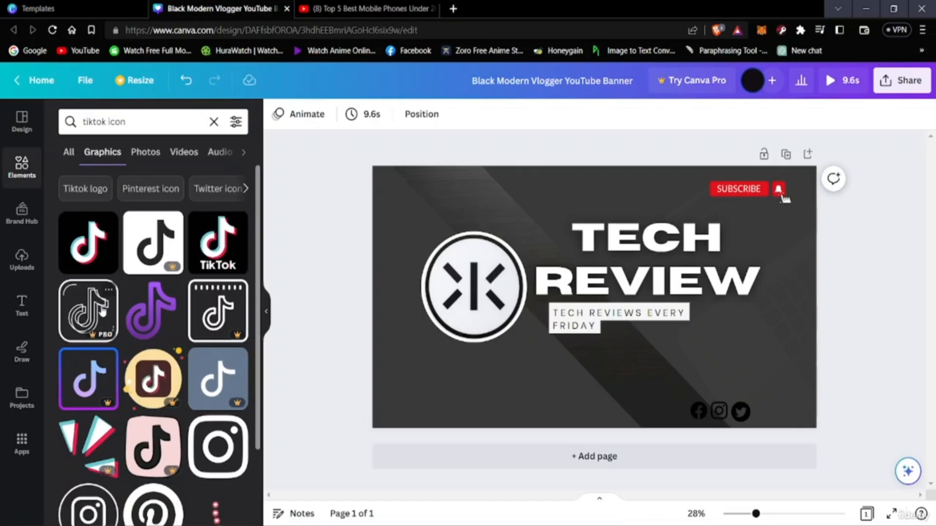
Step: Browse the TikTok icon graphics for one that suits the banner's row of social media icons
scroll(146, 351, "down", 1)
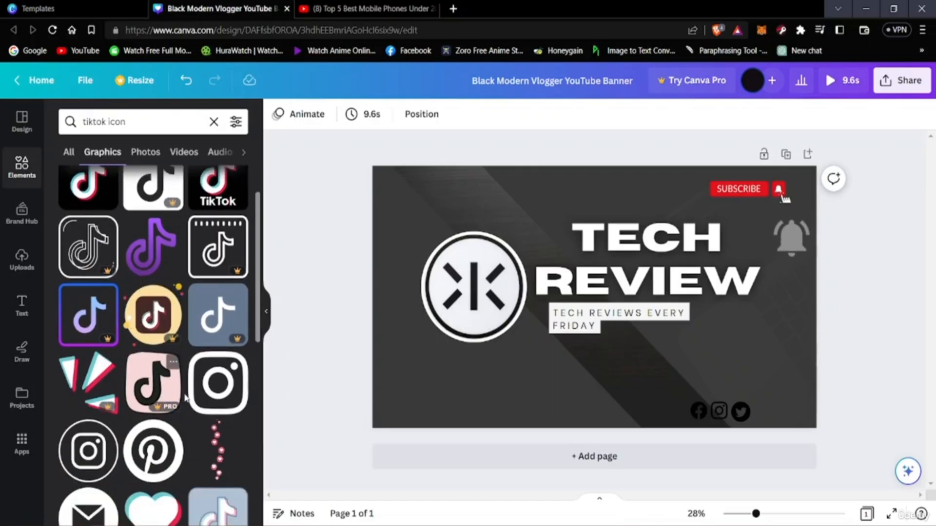
left_click_drag(186, 397, 466, 400)
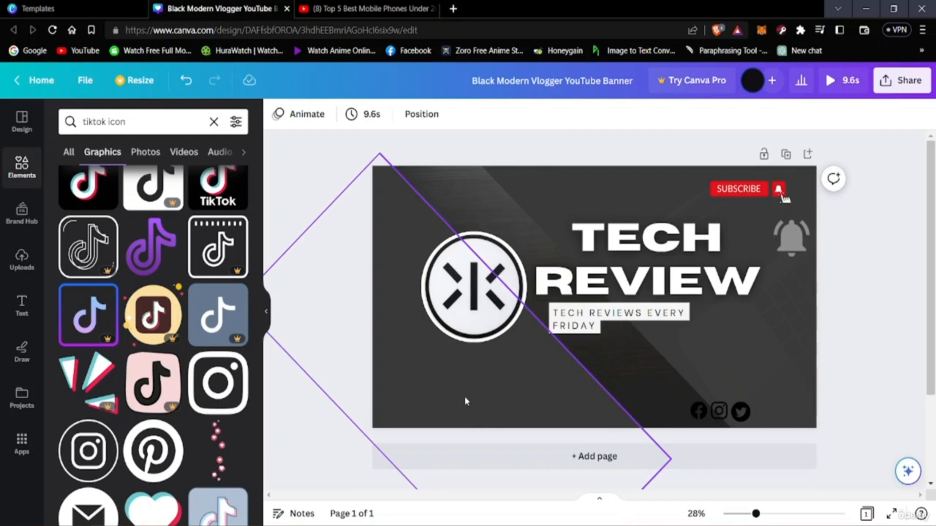
scroll(221, 355, "down", 3)
scroll(214, 361, "down", 10)
scroll(201, 367, "up", 5)
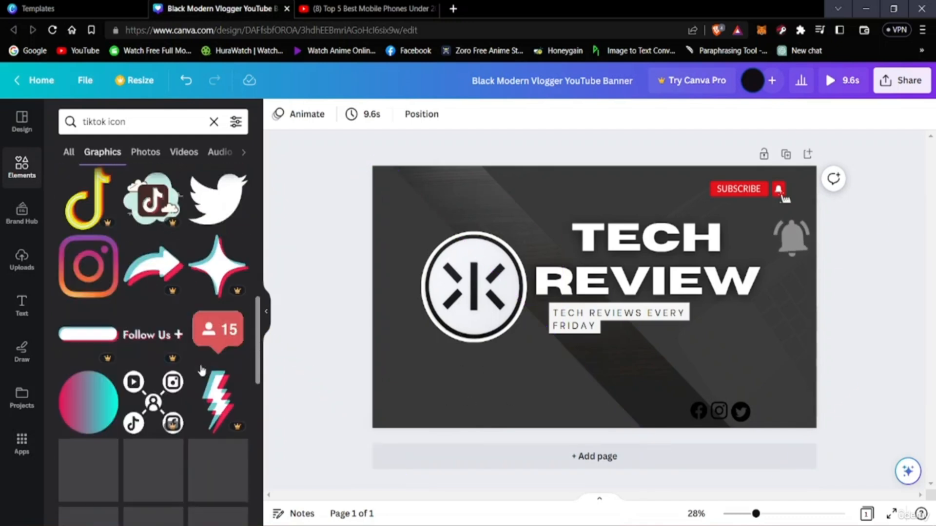
scroll(202, 366, "up", 10)
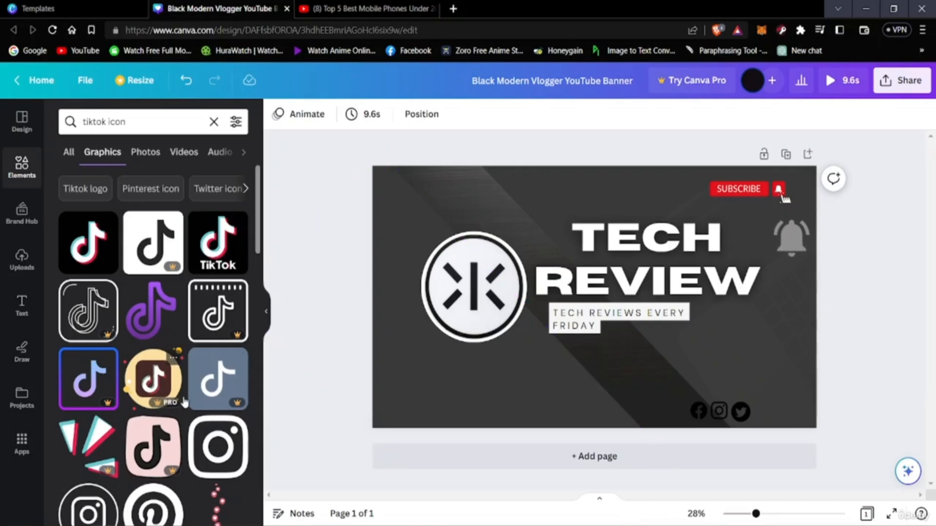
scroll(154, 341, "down", 3)
scroll(154, 342, "down", 5)
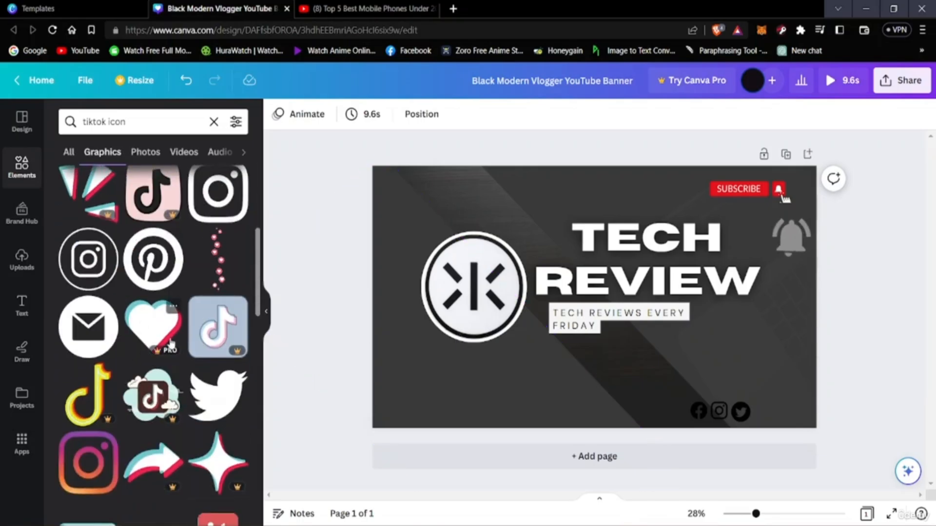
scroll(156, 356, "up", 10)
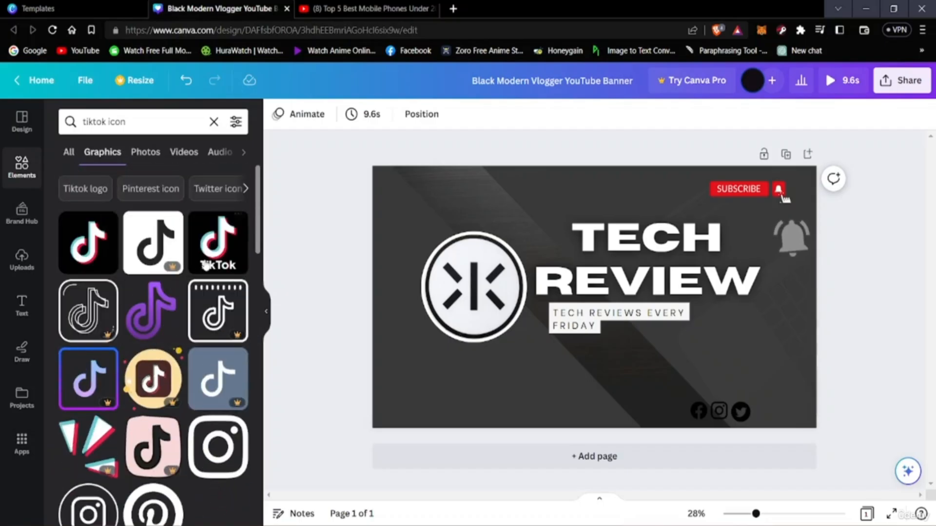
Step: Add the black square TikTok icon to the banner, shrunk to icon size and placed just after the Twitter icon
left_click(89, 243)
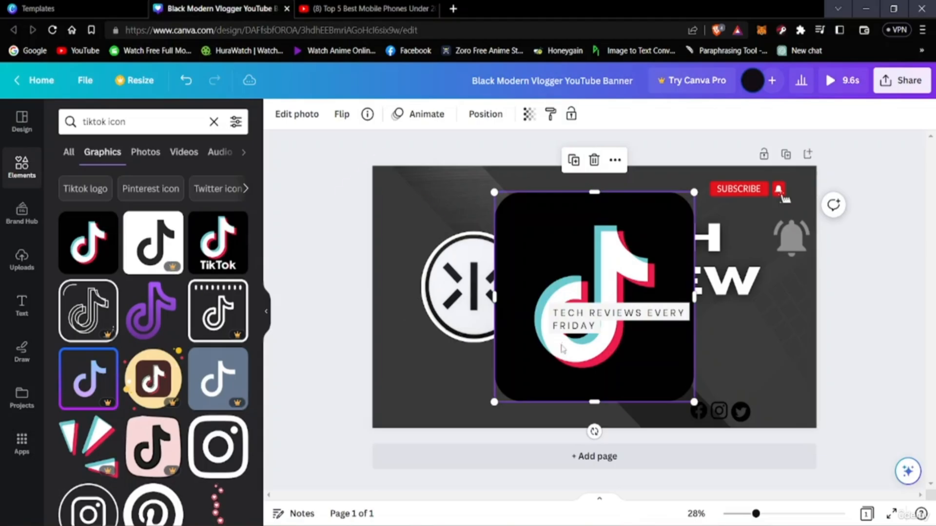
left_click_drag(692, 402, 475, 244)
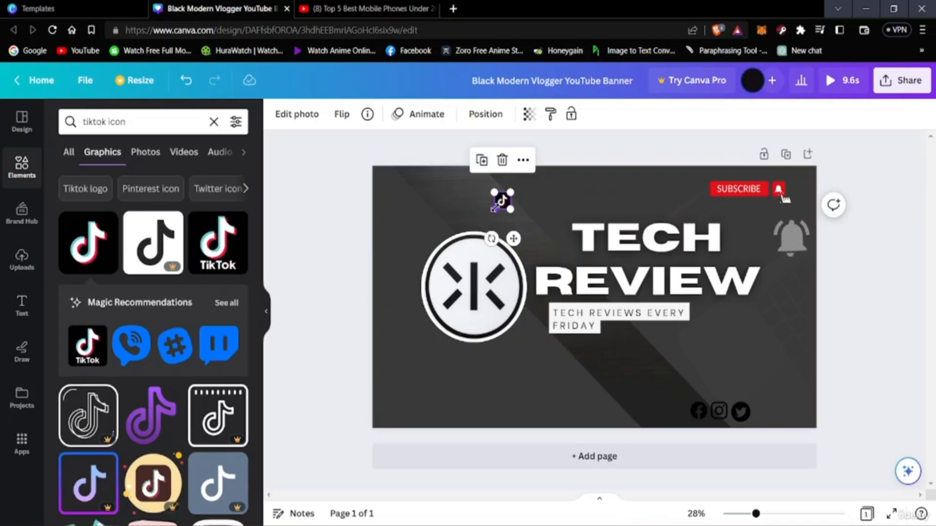
left_click_drag(503, 201, 763, 413)
left_click(877, 432)
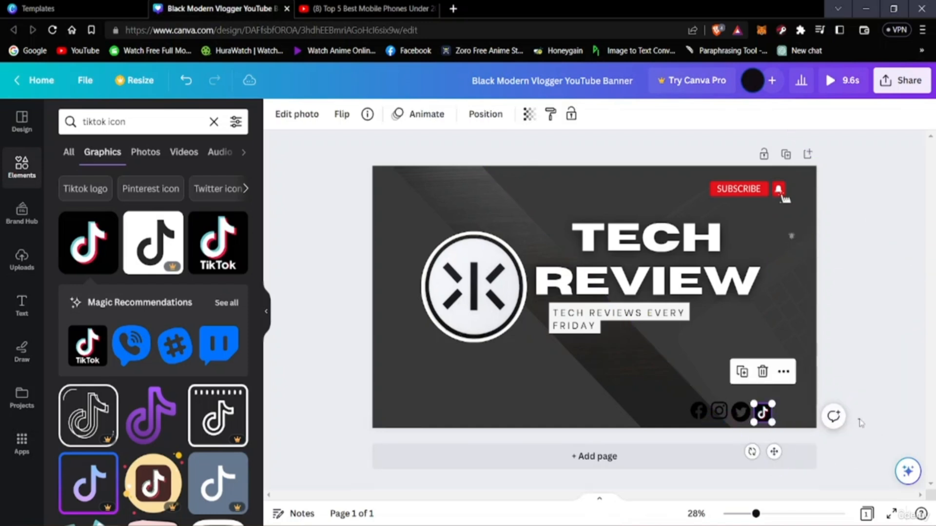
left_click(848, 488)
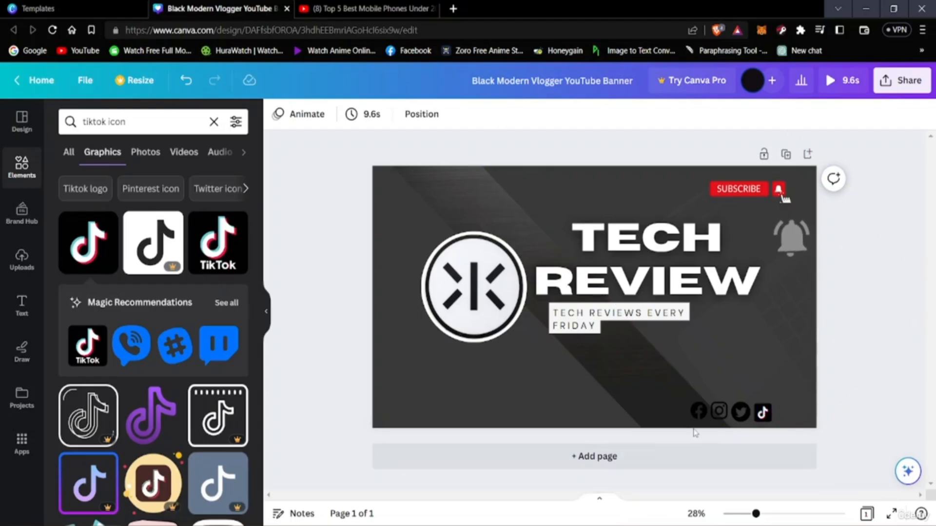
Step: Nudge the Instagram and Facebook icons slightly down to line them up with the Twitter and TikTok icons
left_click(719, 412)
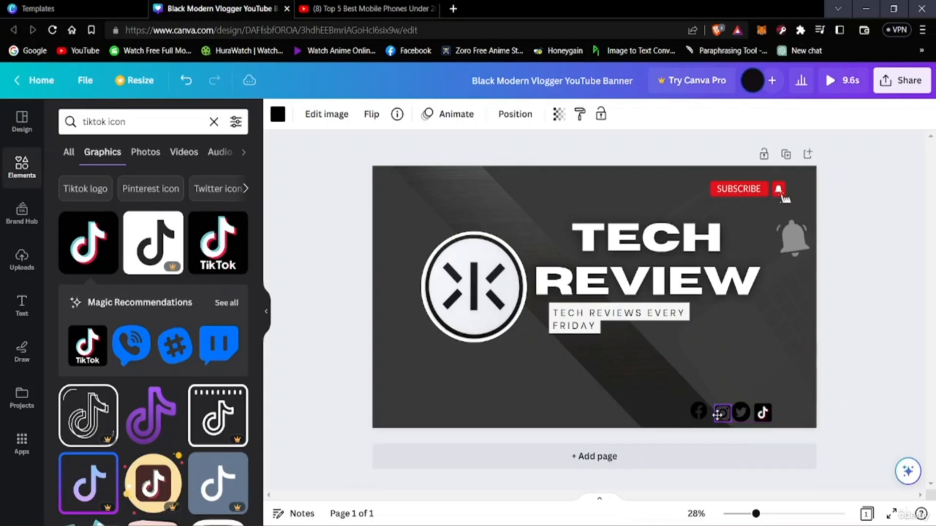
left_click(839, 449)
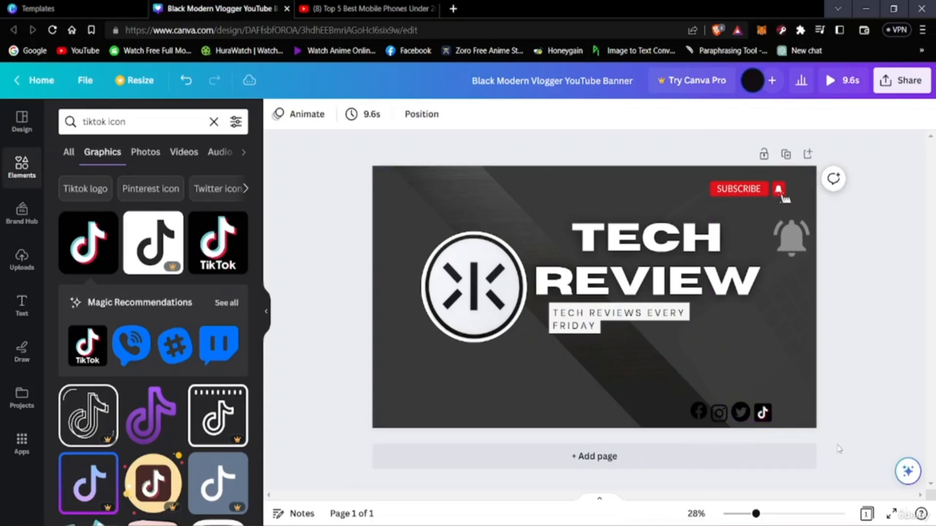
left_click(698, 413)
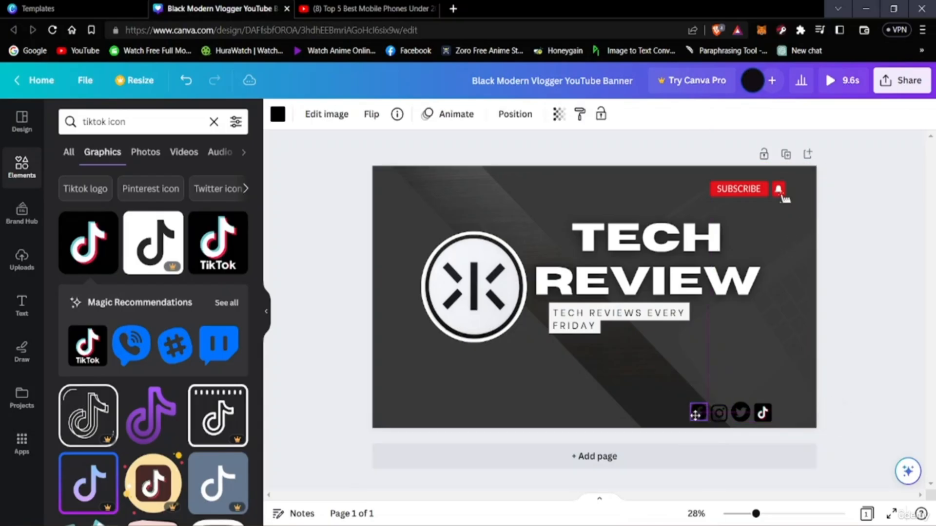
left_click(856, 419)
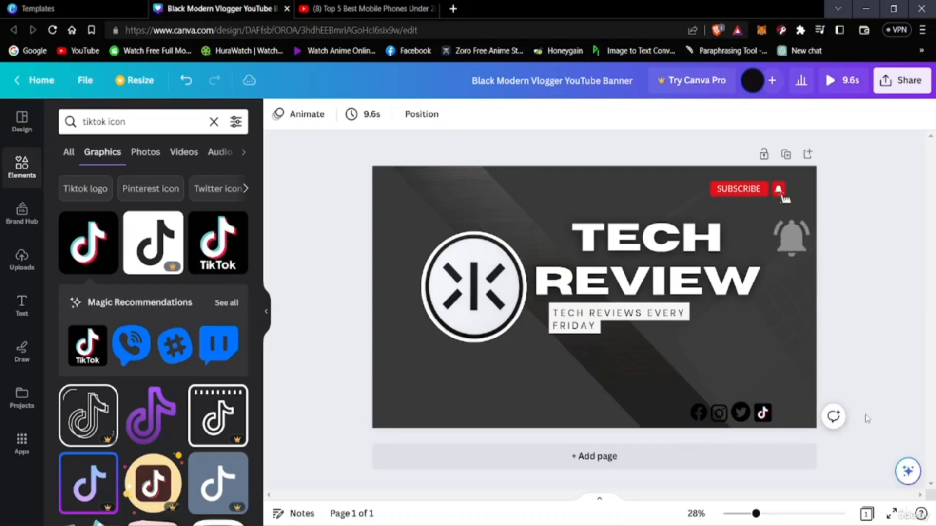
Step: Search the graphics elements for "instagram icon" to find a replacement for the banner's Instagram icon
left_click(712, 414)
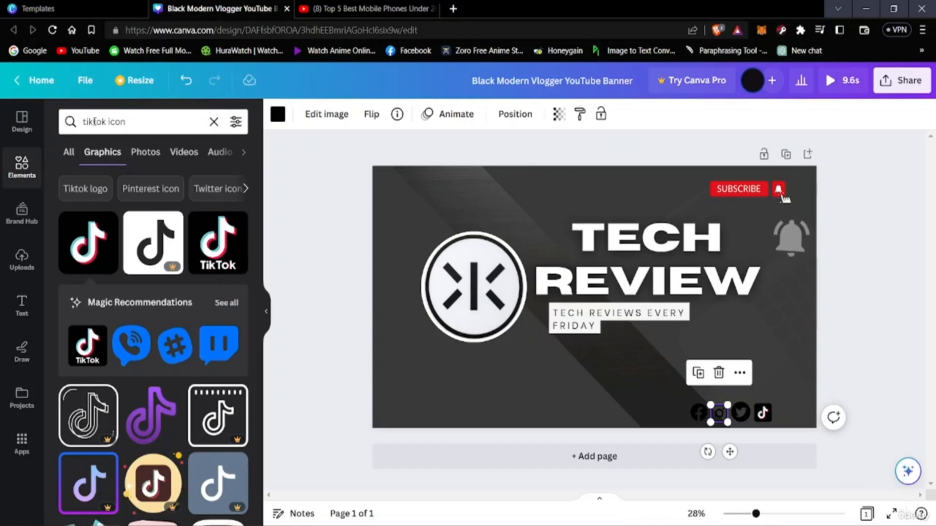
left_click(141, 121)
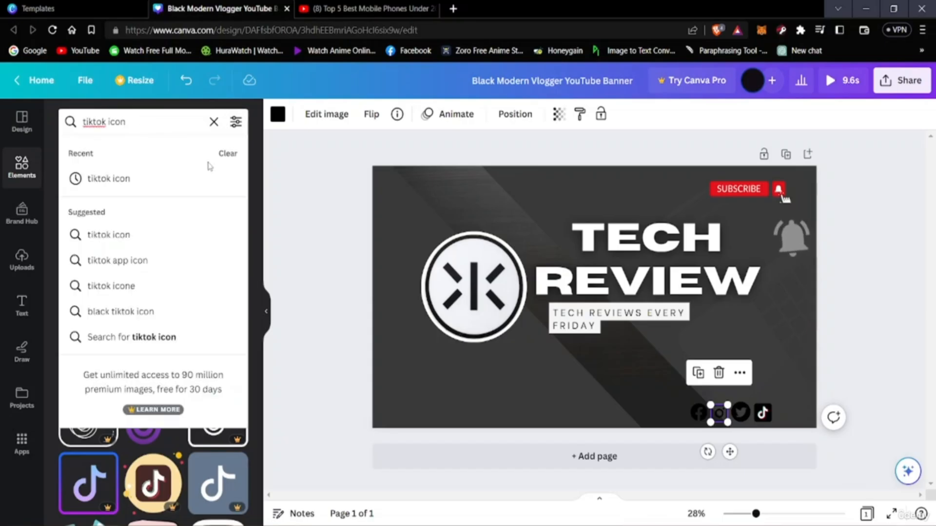
key("BackSpace")
key("BackSpace")
key("BackSpace")
key("BackSpace")
key("BackSpace")
key("BackSpace")
key("BackSpace")
key("BackSpace")
key("BackSpace")
key("BackSpace")
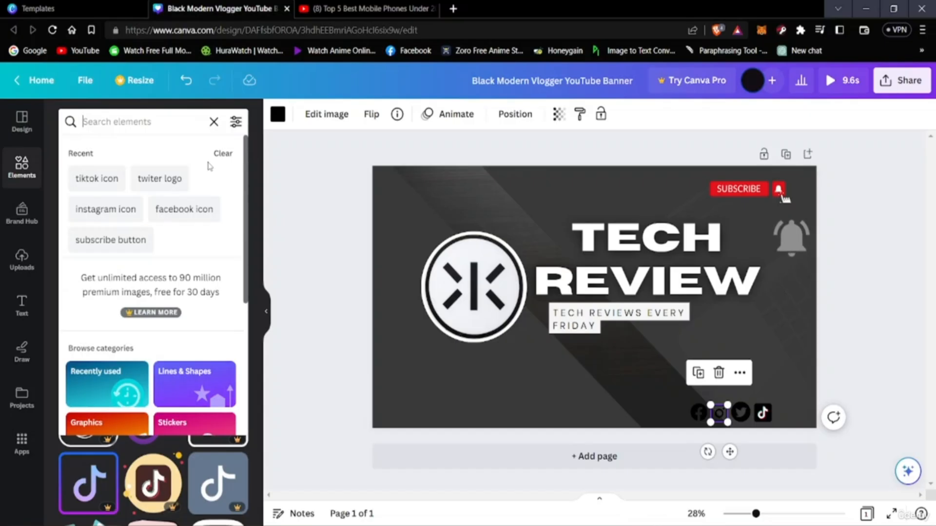
type("inst")
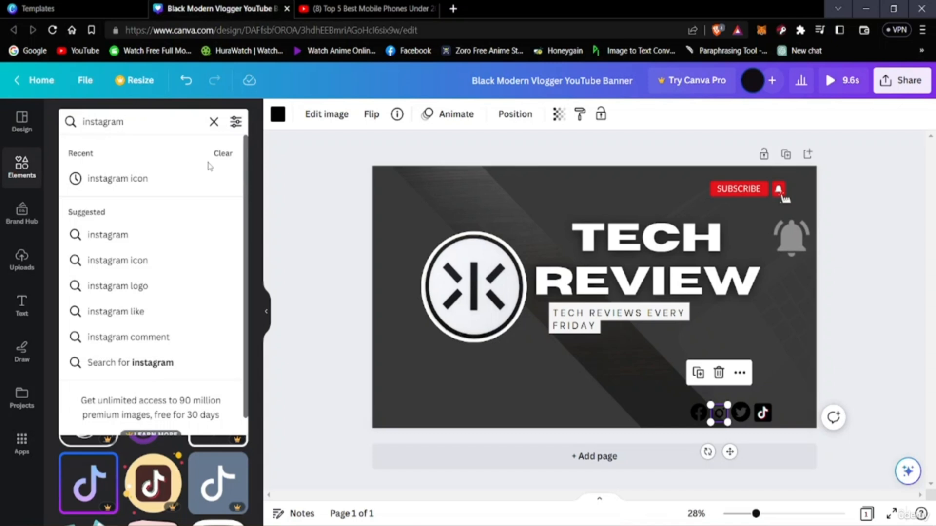
type("agram")
left_click(160, 177)
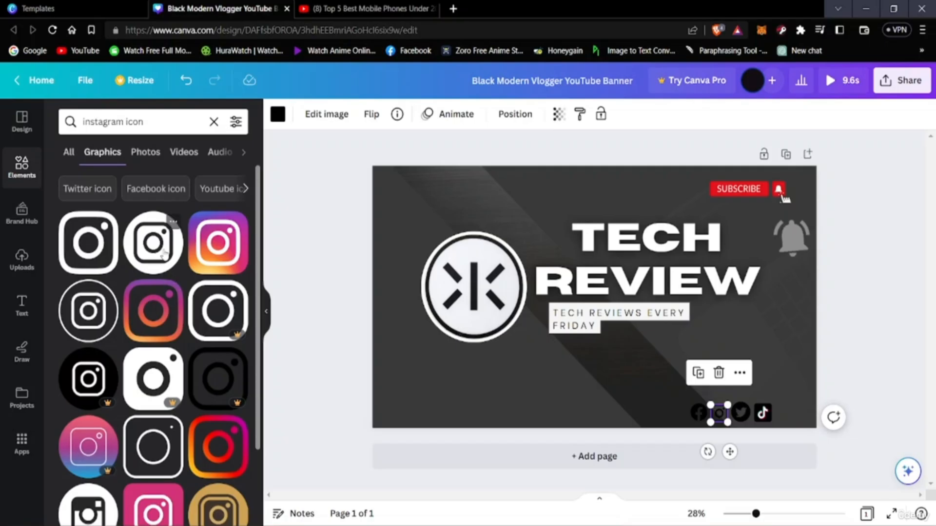
Step: Replace the square Instagram icon with the circular one, shrunk to fit between the Facebook and Twitter icons, and delete the old icon
left_click(162, 252)
left_click_drag(644, 339, 716, 370)
left_click(713, 418)
left_click_drag(713, 418, 655, 394)
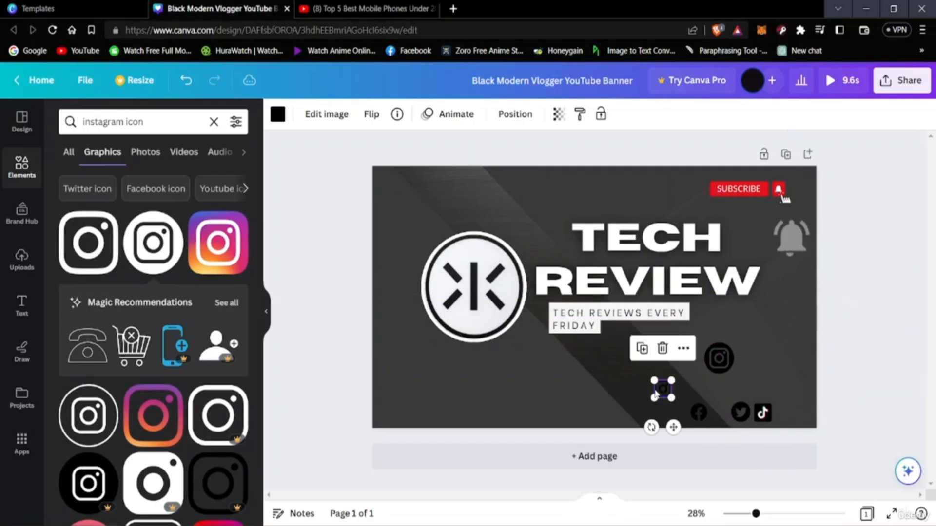
left_click_drag(727, 371, 721, 395)
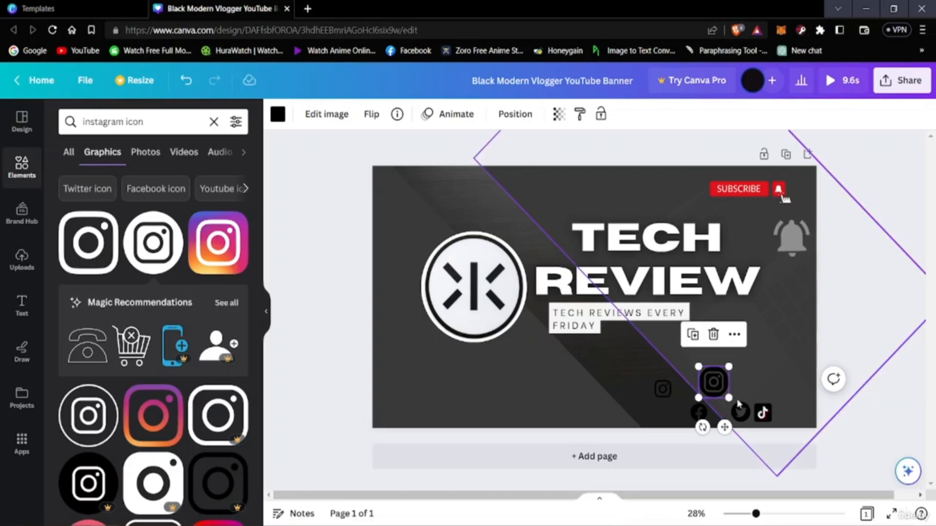
left_click_drag(726, 399, 691, 414)
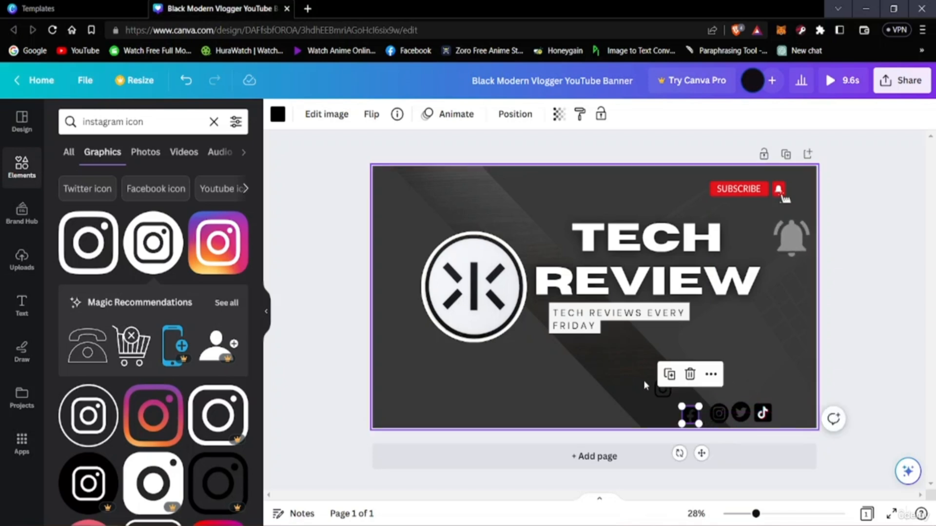
left_click(662, 391)
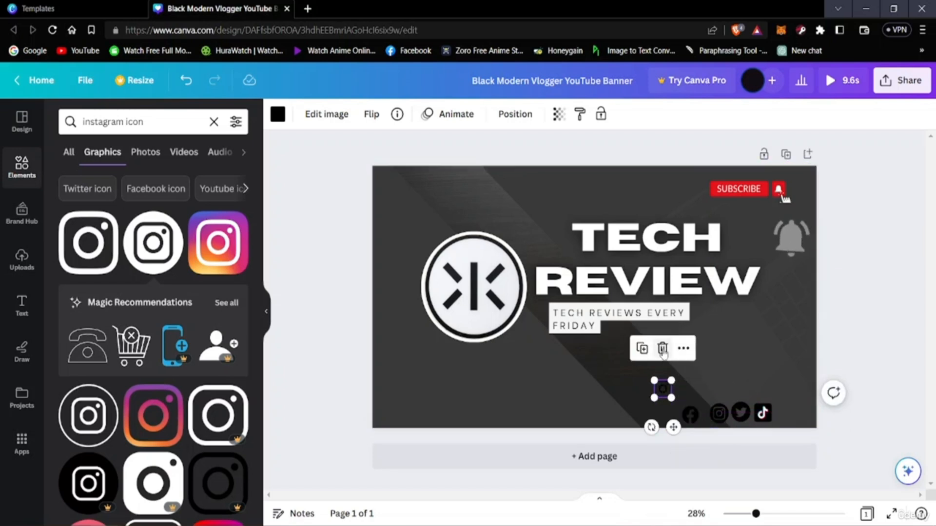
left_click(662, 349)
Step: Spread the Facebook, Instagram, Twitter and TikTok icons into an evenly spaced, aligned row along the banner's lower edge
left_click_drag(765, 419, 780, 420)
left_click(751, 420)
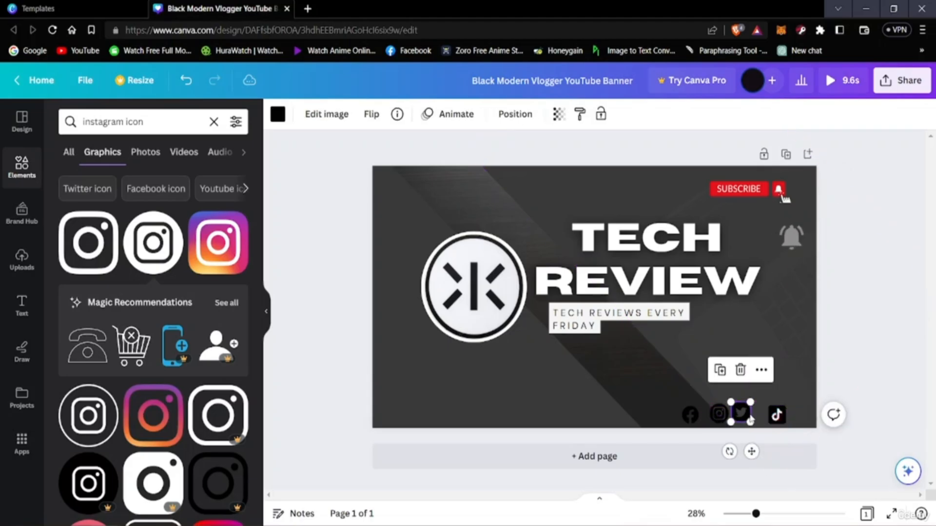
left_click(720, 415)
left_click_drag(719, 415, 721, 418)
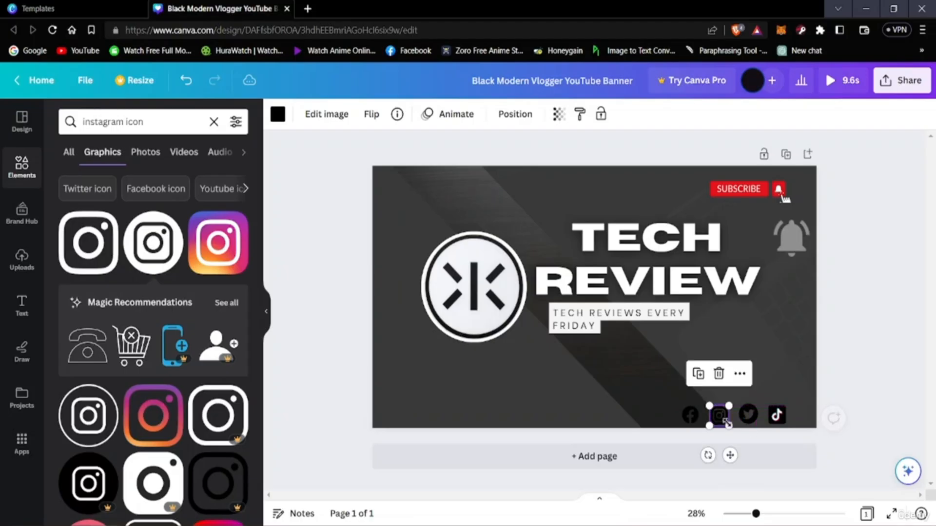
left_click(737, 427)
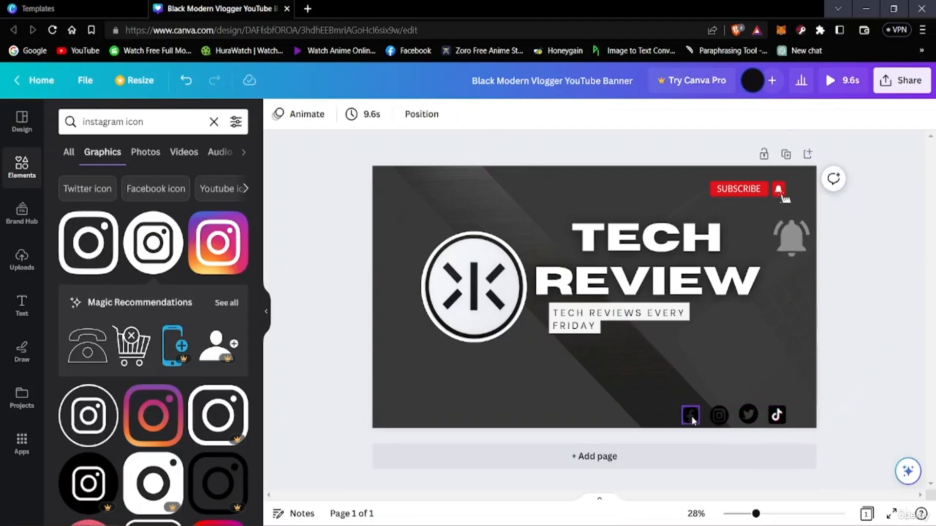
left_click_drag(748, 415, 747, 417)
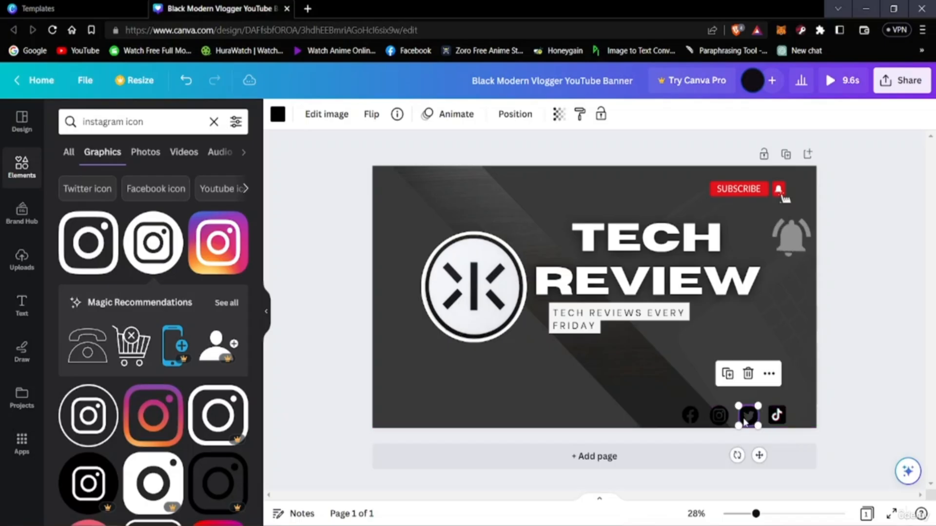
left_click_drag(689, 416, 691, 415)
left_click_drag(776, 416, 774, 415)
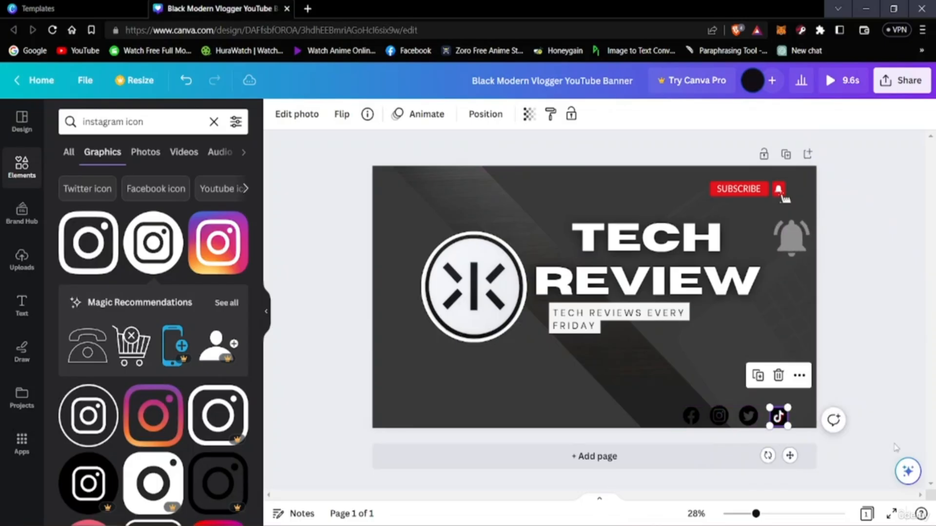
left_click(865, 460)
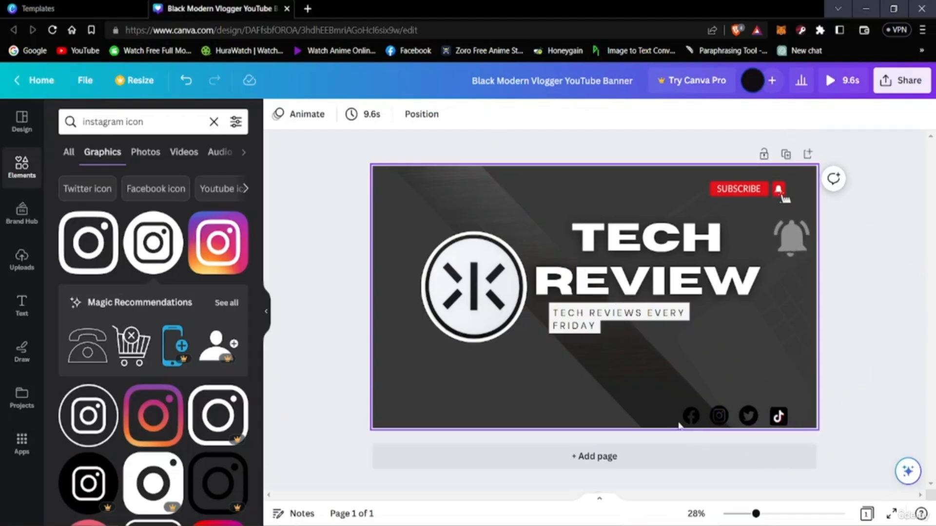
Step: Enlarge the Facebook icon slightly to match the size of the neighbouring Instagram icon
left_click(694, 417)
left_click_drag(697, 408, 701, 406)
left_click(901, 381)
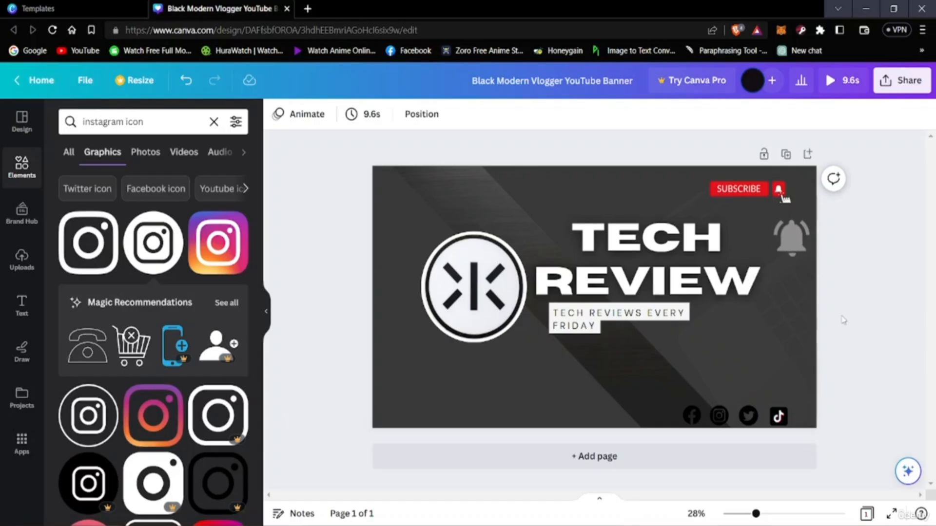
Step: Regroup the Facebook, Instagram, Twitter and TikTok icons into a tighter row near the banner's lower-right corner
left_click_drag(778, 417, 742, 395)
left_click(726, 413)
left_click_drag(692, 416, 721, 396)
left_click(882, 364)
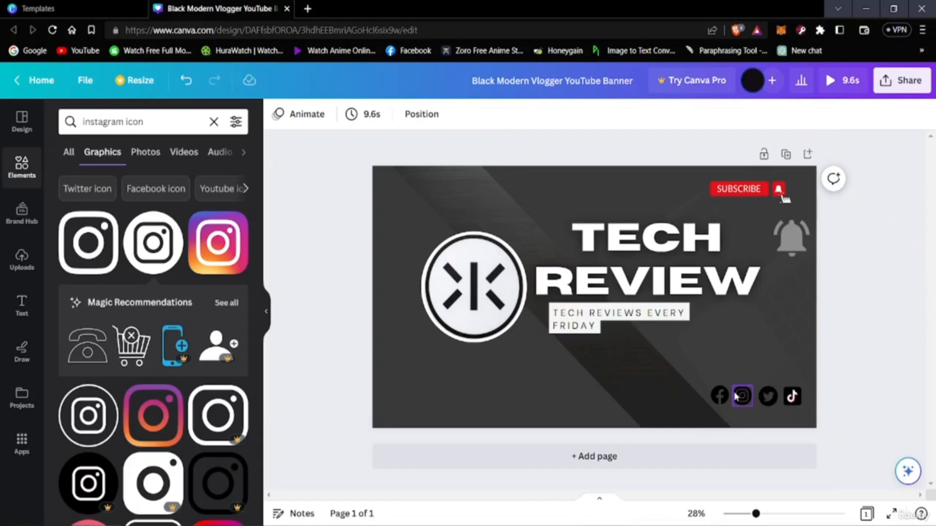
Step: Raise the Facebook, Instagram, Twitter and TikTok icons one by one into an evenly spaced row just below the tagline, to its right
left_click_drag(794, 397, 796, 352)
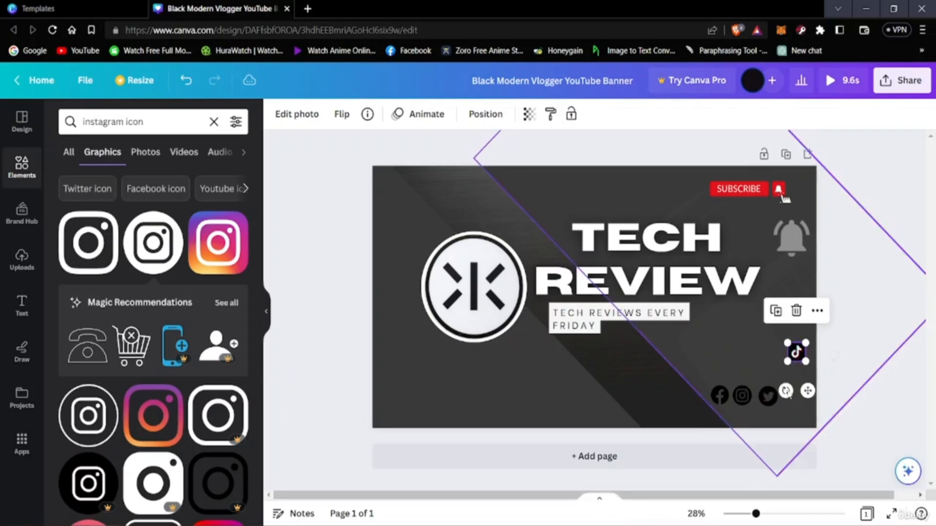
left_click_drag(773, 397, 774, 352)
left_click_drag(743, 395, 749, 355)
left_click(720, 395)
left_click_drag(720, 395, 681, 351)
left_click_drag(751, 352, 698, 352)
left_click_drag(774, 352, 734, 352)
left_click_drag(792, 351, 757, 352)
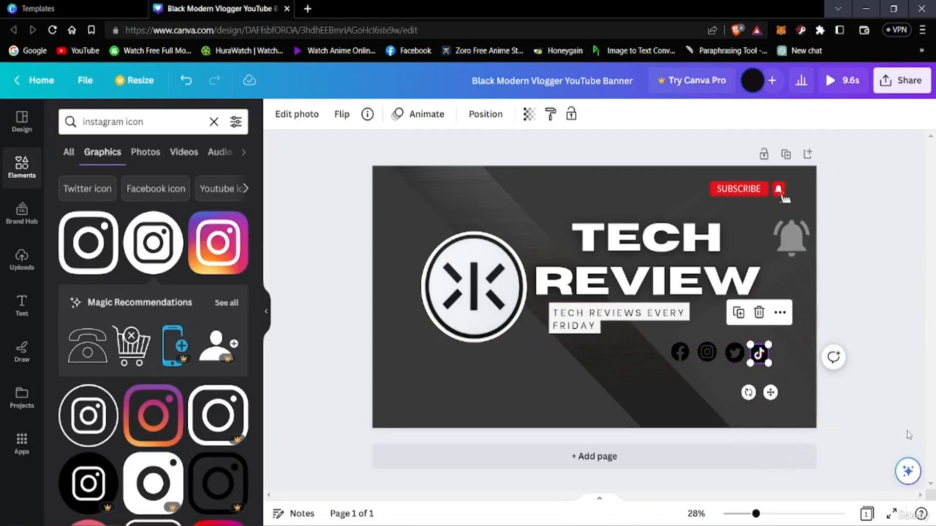
left_click(742, 379)
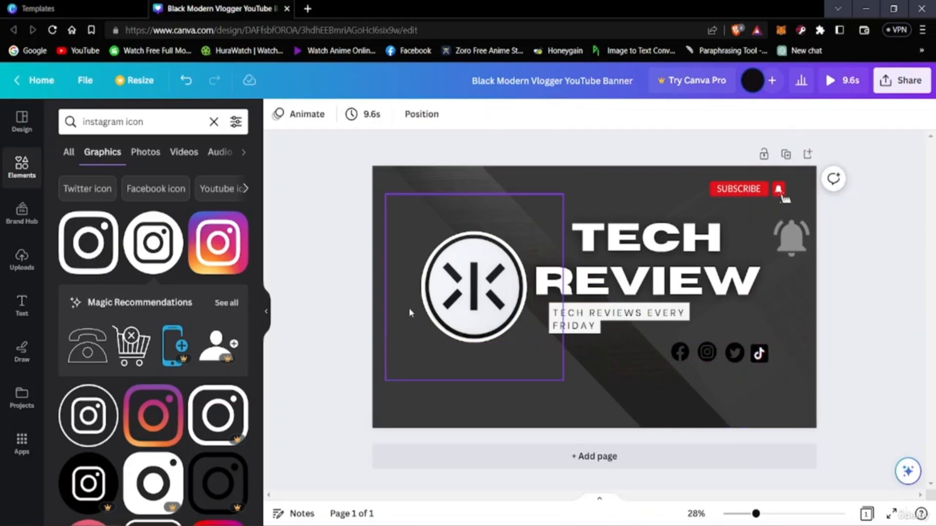
Step: Search the graphics elements for "whatsapp icon"
left_click(152, 128)
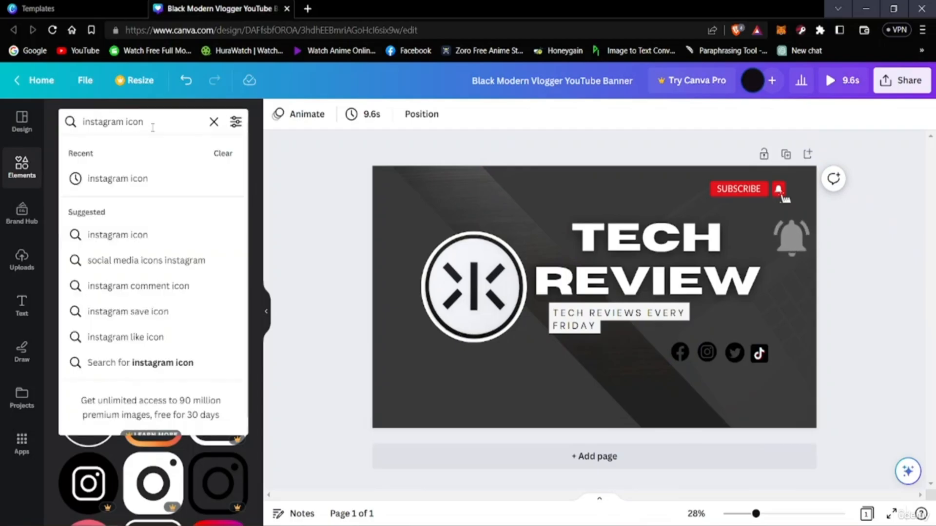
key("BackSpace")
key("BackSpace")
key("BackSpace")
key("BackSpace")
key("BackSpace")
key("BackSpace")
key("BackSpace")
key("BackSpace")
key("BackSpace")
key("BackSpace")
key("BackSpace")
key("BackSpace")
key("BackSpace")
key("BackSpace")
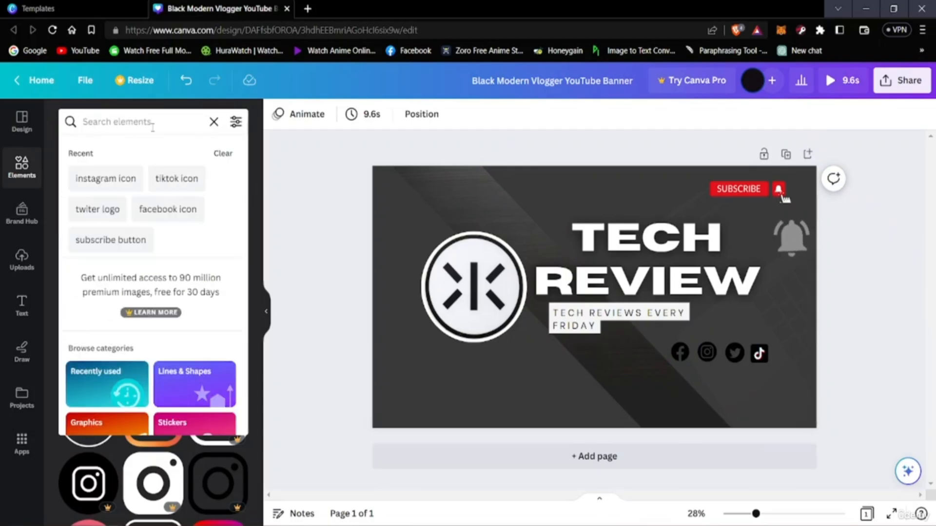
type("whatsapp")
left_click(115, 172)
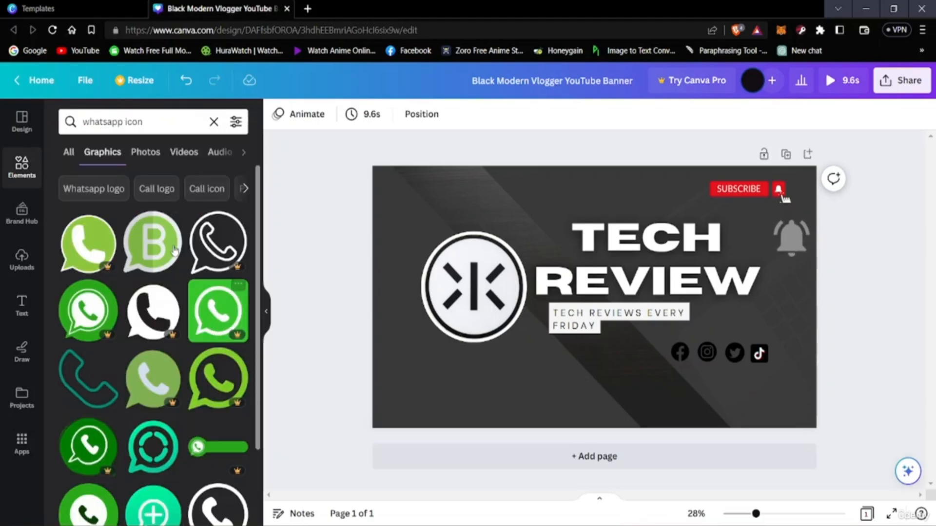
Step: Look through the WhatsApp graphics for a free icon that suits the banner's social media row
scroll(176, 380, "down", 1)
scroll(176, 380, "down", 5)
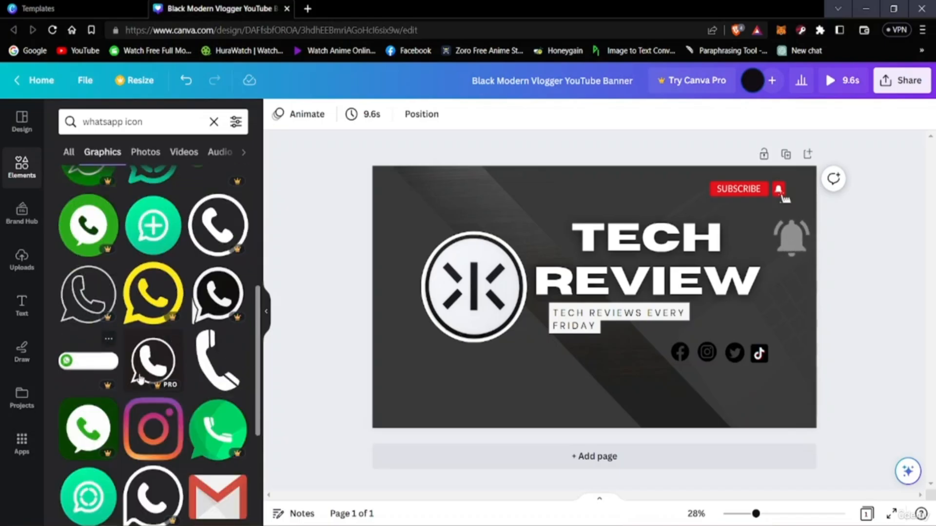
scroll(134, 376, "down", 4)
scroll(165, 390, "down", 4)
scroll(165, 389, "up", 4)
scroll(151, 390, "down", 4)
scroll(149, 390, "up", 4)
scroll(154, 392, "down", 5)
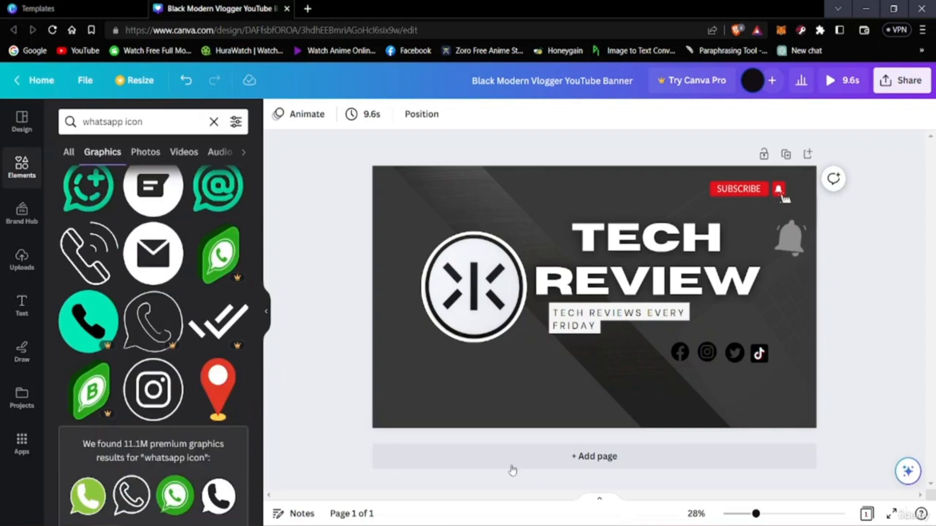
scroll(143, 363, "up", 5)
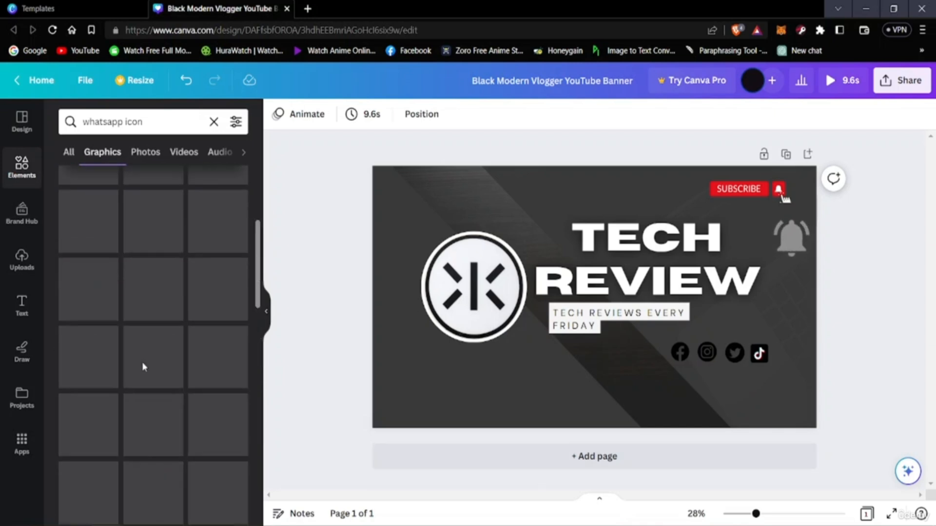
scroll(142, 365, "down", 8)
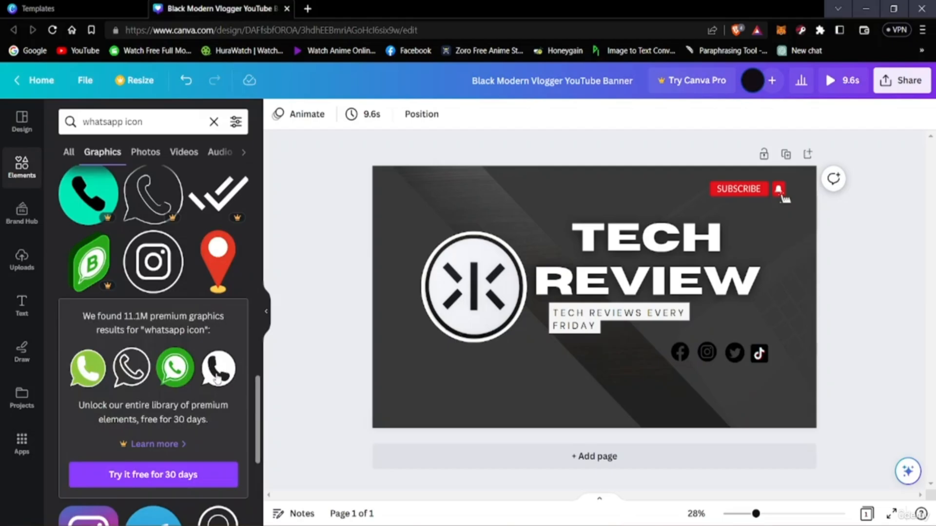
scroll(208, 382, "down", 3)
scroll(225, 392, "up", 10)
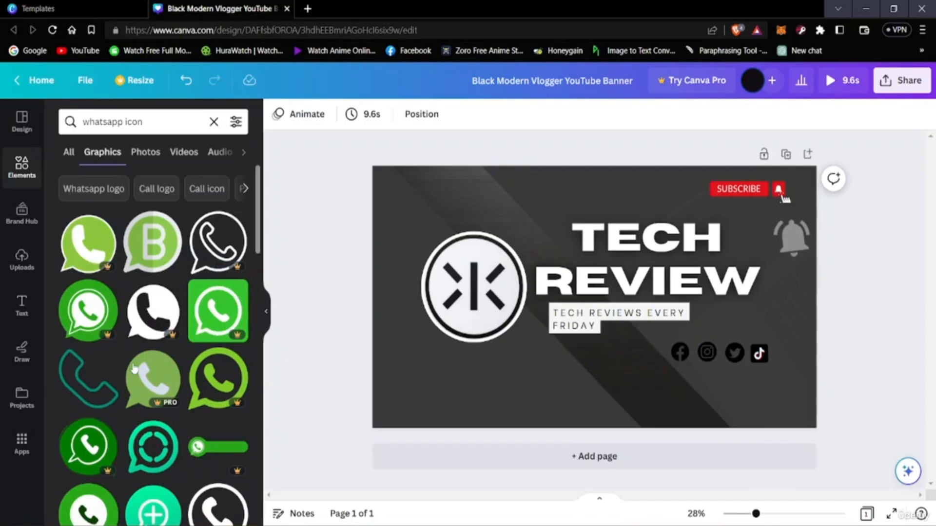
scroll(208, 400, "down", 1)
scroll(208, 400, "down", 1)
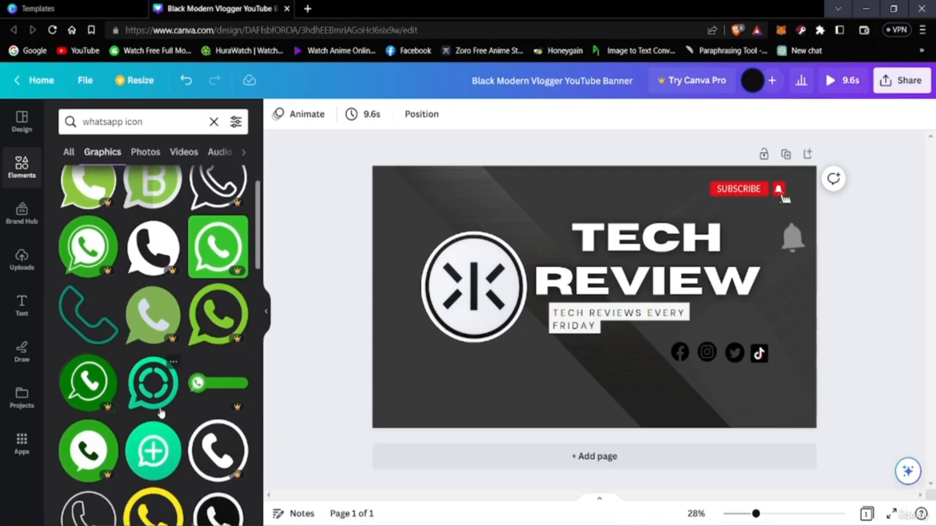
scroll(163, 414, "down", 3)
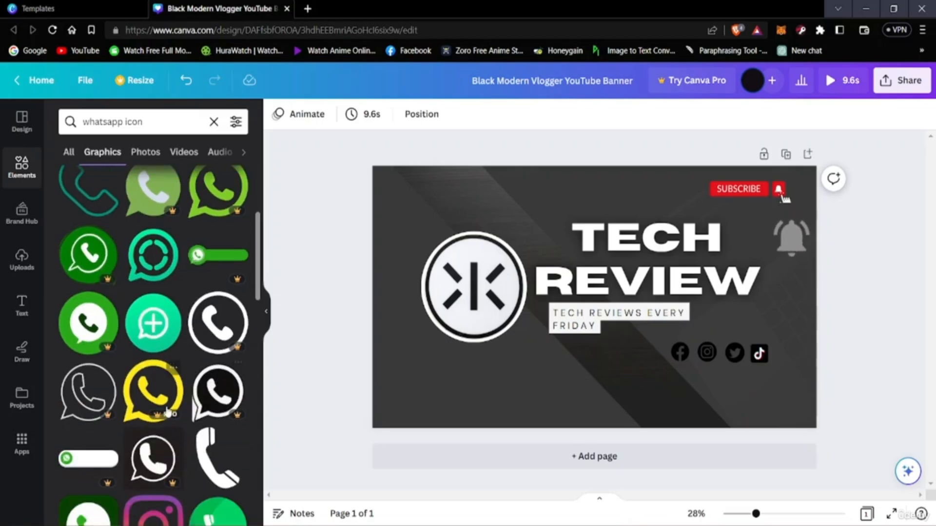
scroll(191, 398, "up", 1)
scroll(186, 400, "down", 1)
scroll(168, 350, "down", 2)
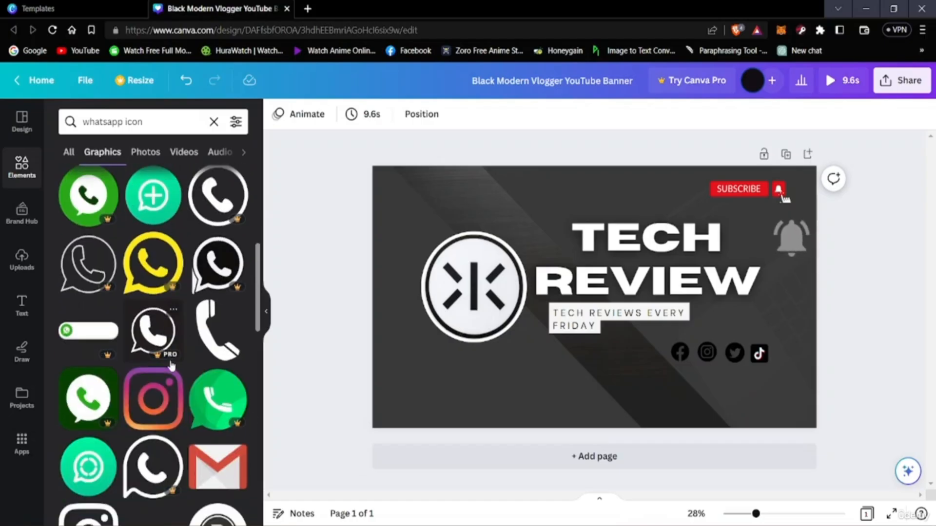
scroll(161, 366, "down", 1)
scroll(153, 380, "up", 2)
scroll(154, 383, "down", 4)
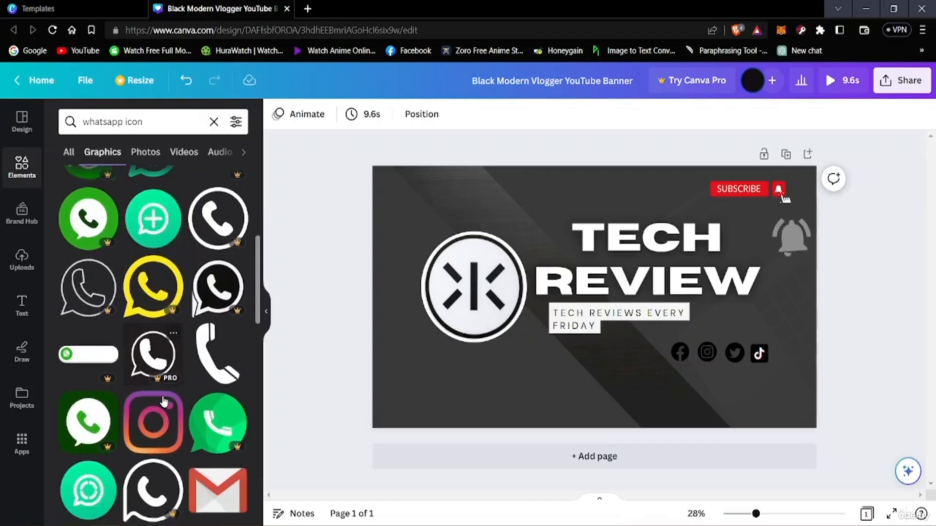
scroll(165, 397, "up", 7)
scroll(166, 398, "up", 1)
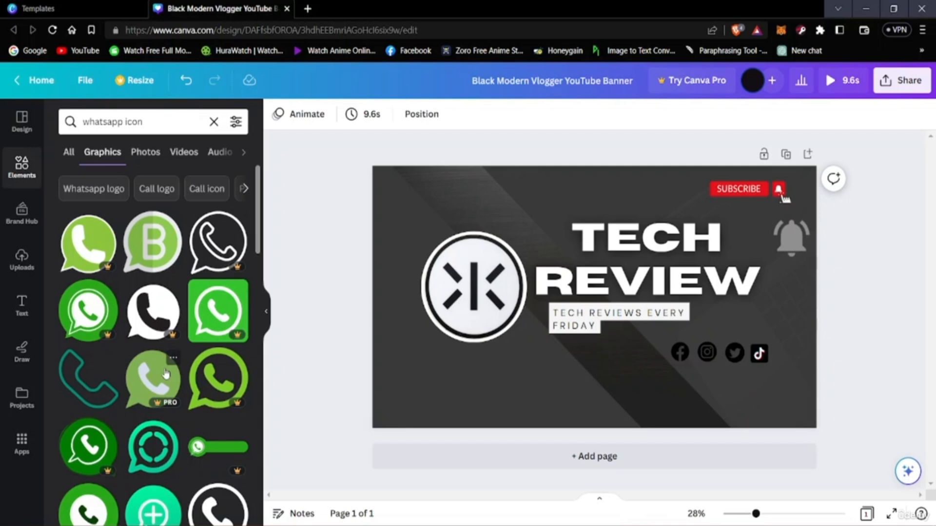
scroll(166, 373, "down", 1)
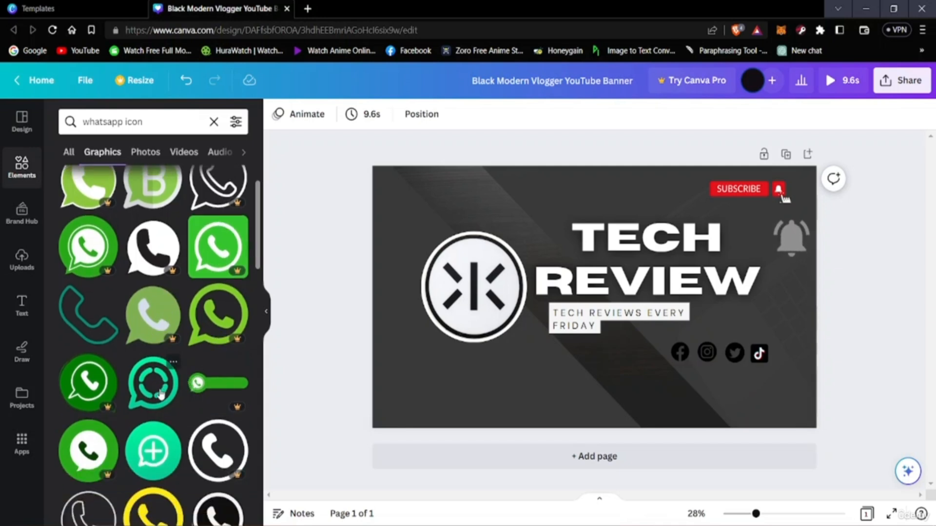
Step: Add the green speech-bubble icon with the segmented ring to the banner and recolor its lighter green to light grey #d2d2d0
left_click(161, 392)
left_click_drag(620, 340, 654, 417)
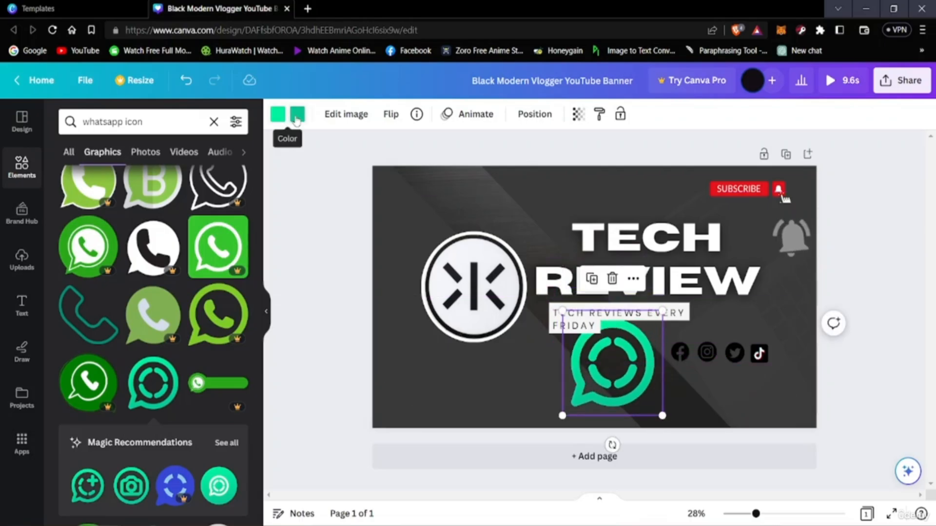
left_click(280, 119)
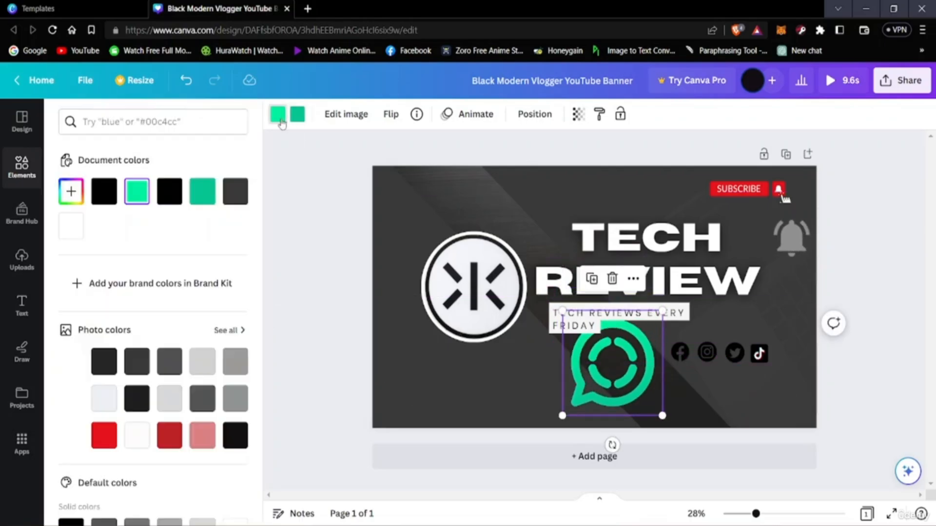
left_click(101, 190)
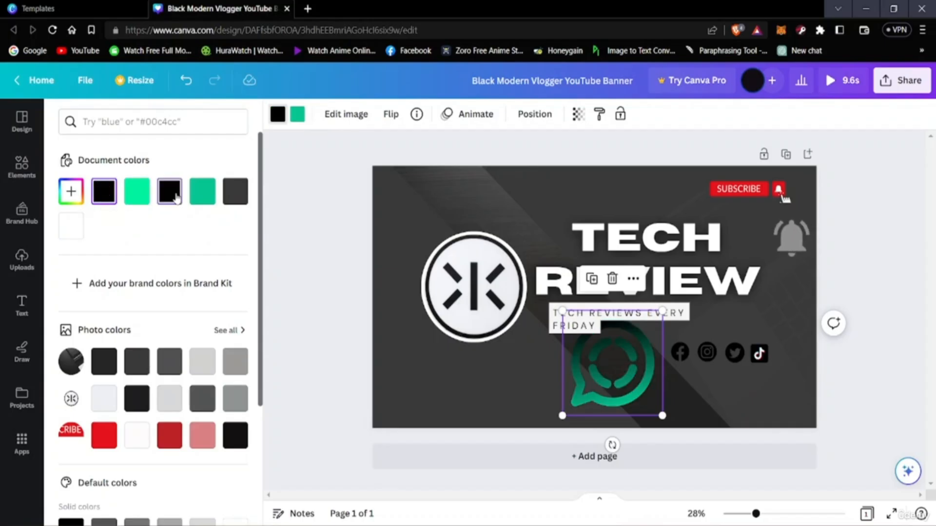
left_click(232, 369)
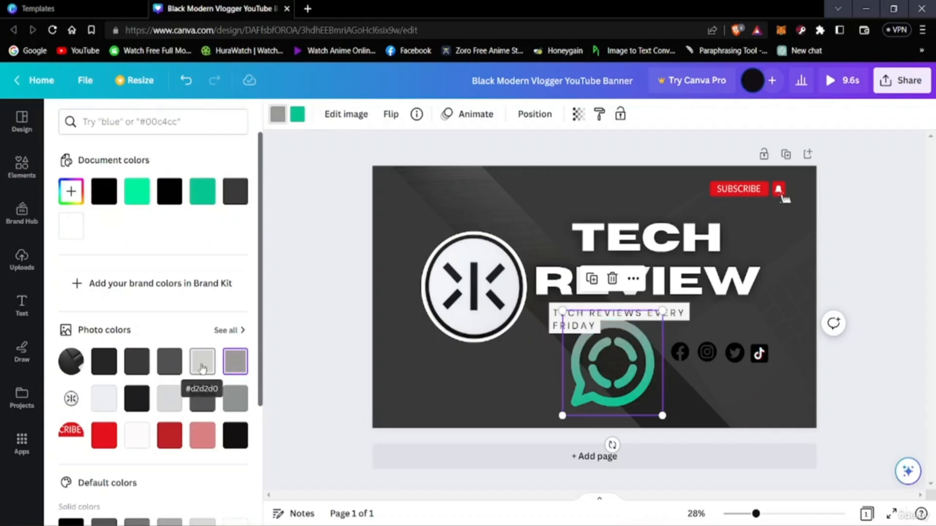
left_click(202, 366)
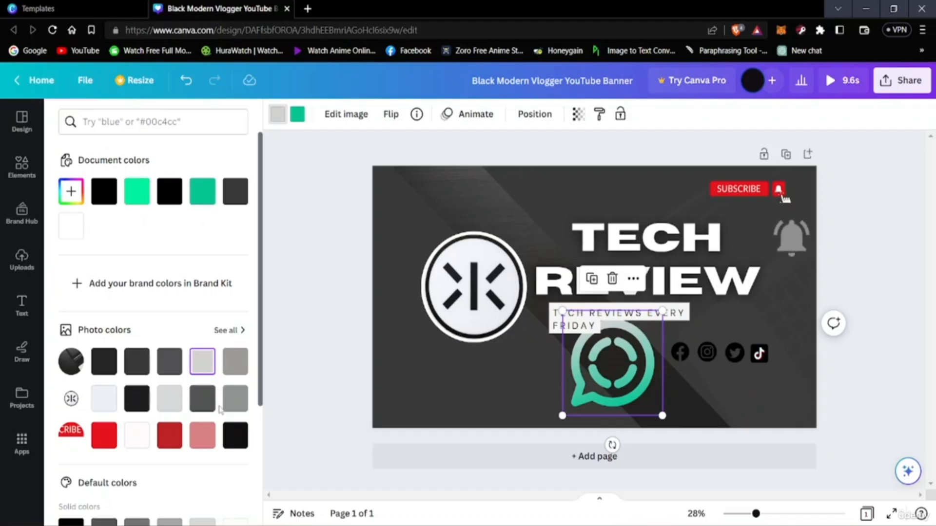
left_click(105, 398)
left_click(202, 397)
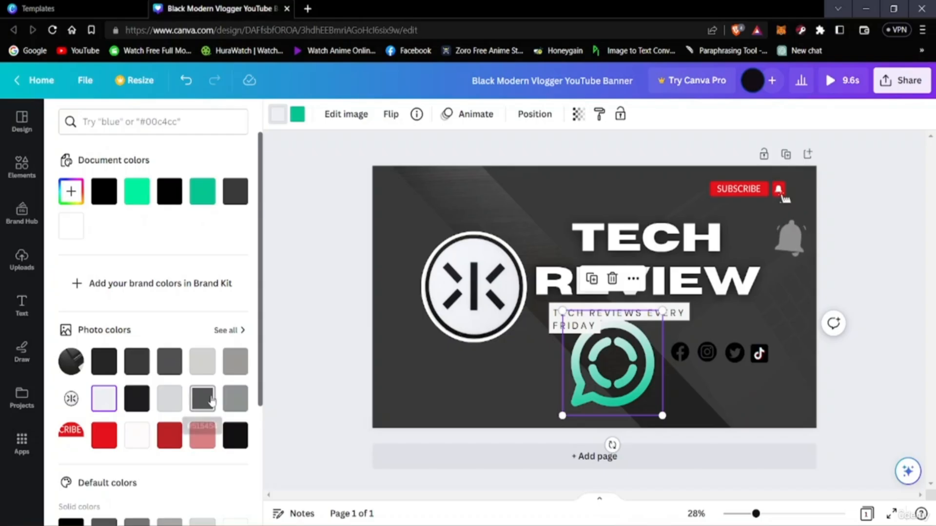
left_click(234, 401)
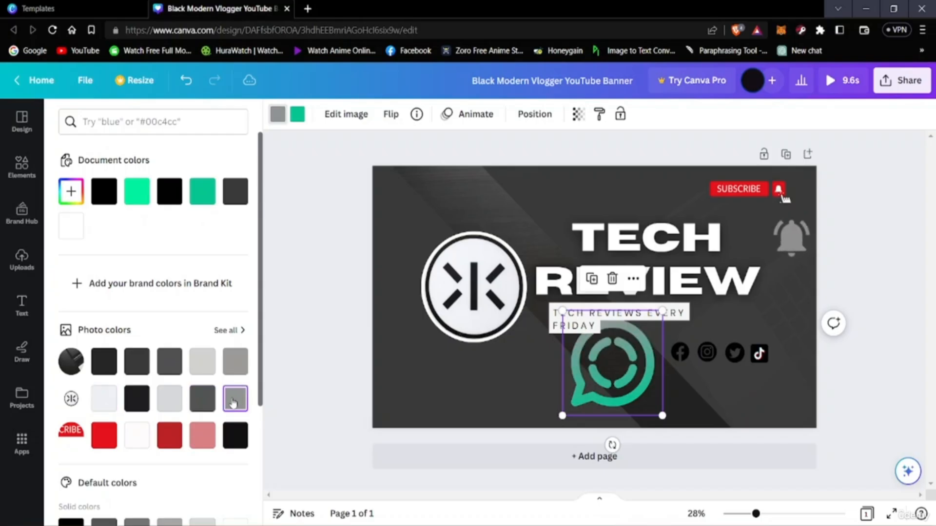
left_click(237, 438)
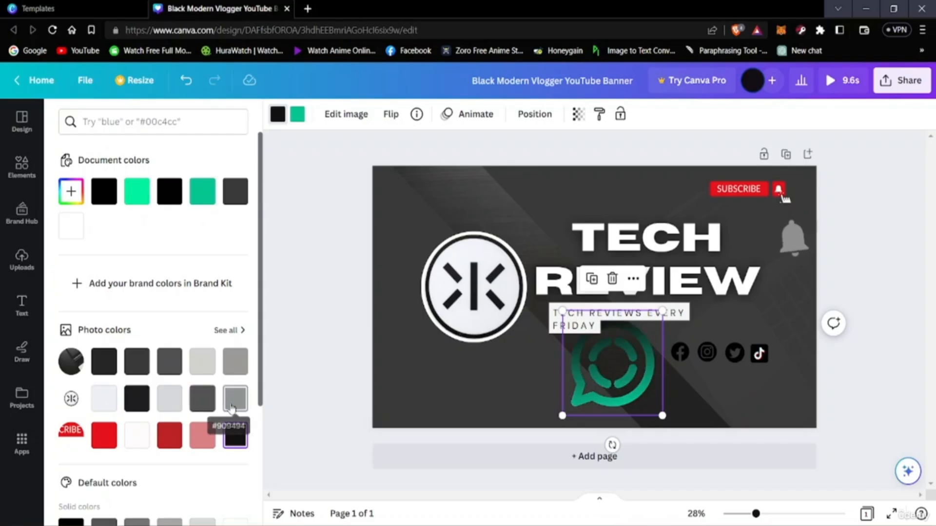
left_click(213, 364)
left_click(167, 369)
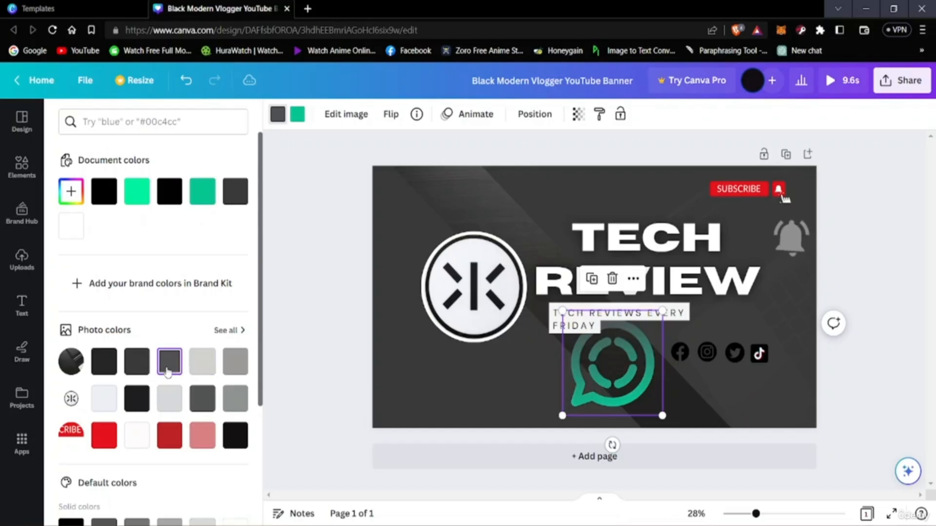
left_click(204, 364)
Step: Shrink the speech-bubble icon to the size of the other icons and place it right after the TikTok icon
left_click_drag(664, 417, 777, 355)
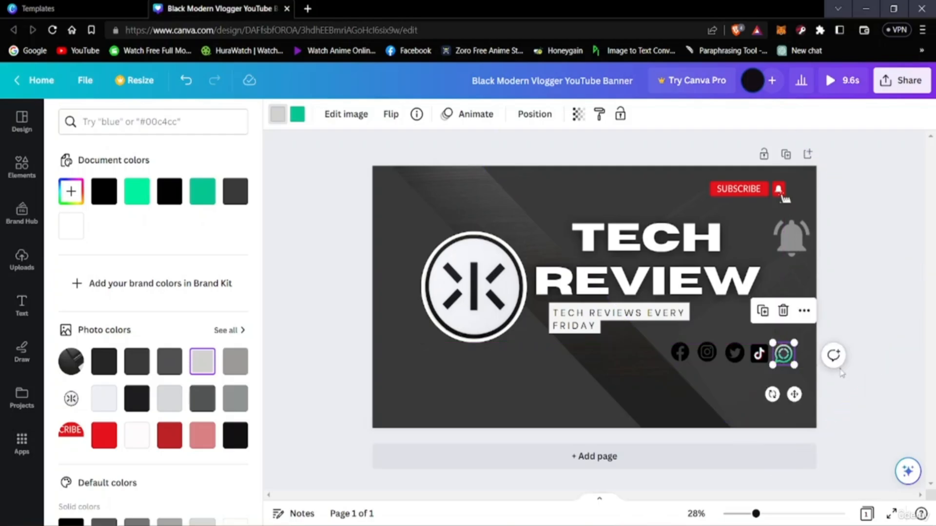
left_click(856, 383)
left_click(858, 405)
Step: Delete the speech-bubble icon beside the TikTok icon
scroll(131, 394, "up", 1)
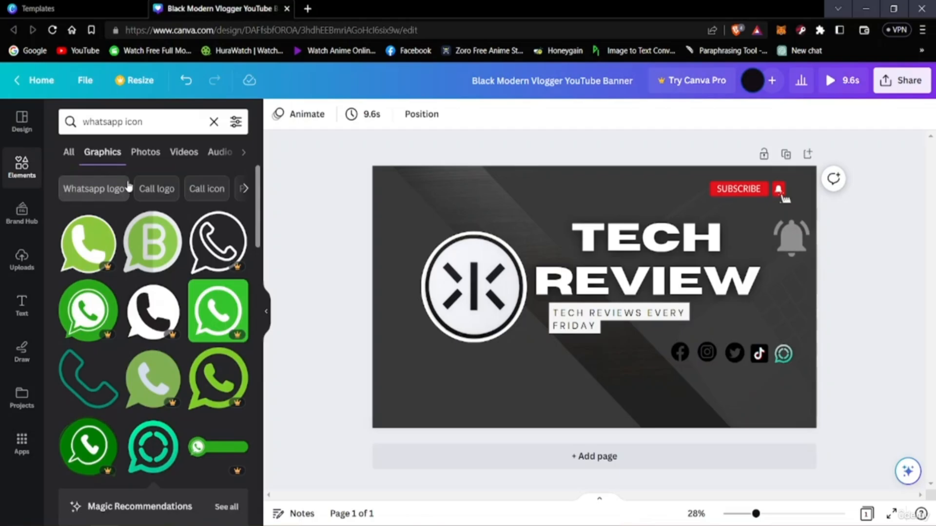
left_click(784, 355)
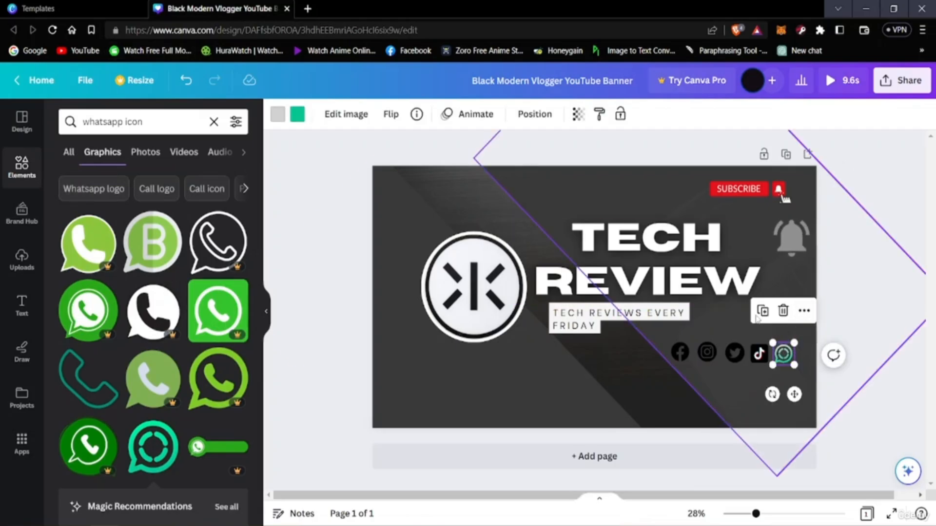
key("Delete")
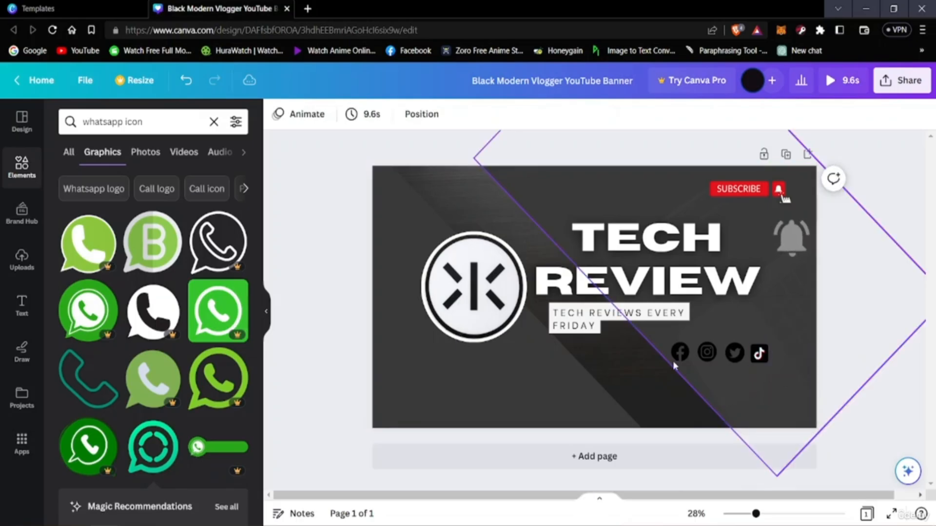
Step: Search the graphics elements for "telegram icon" to find another icon for the social media row
left_click(156, 113)
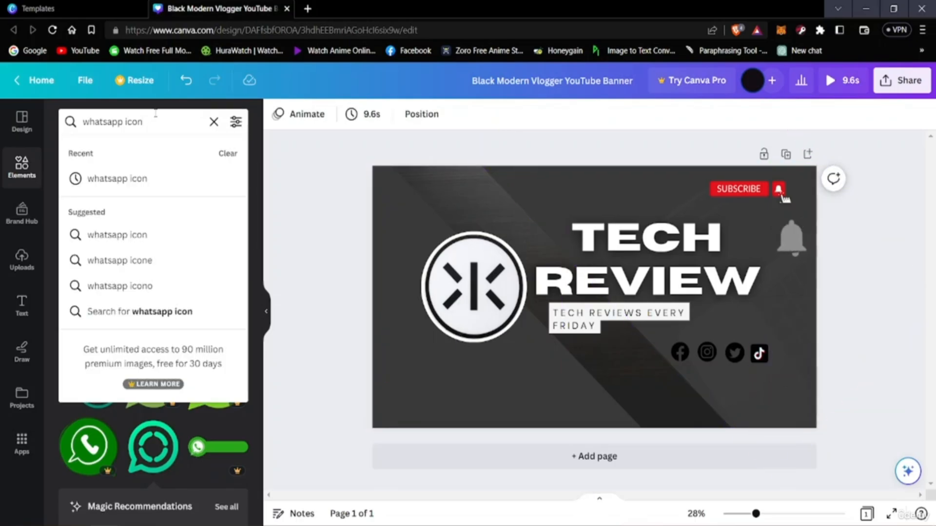
key("BackSpace")
type("t")
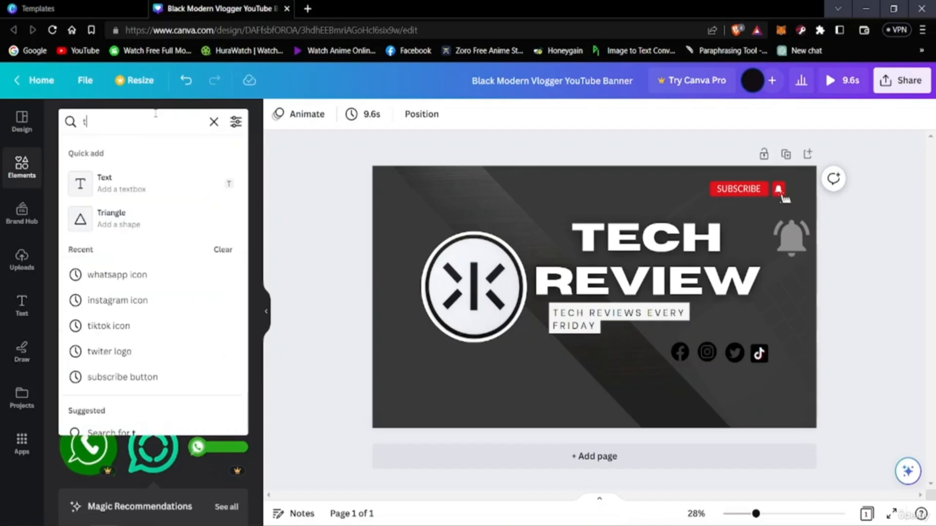
type("elegram icon")
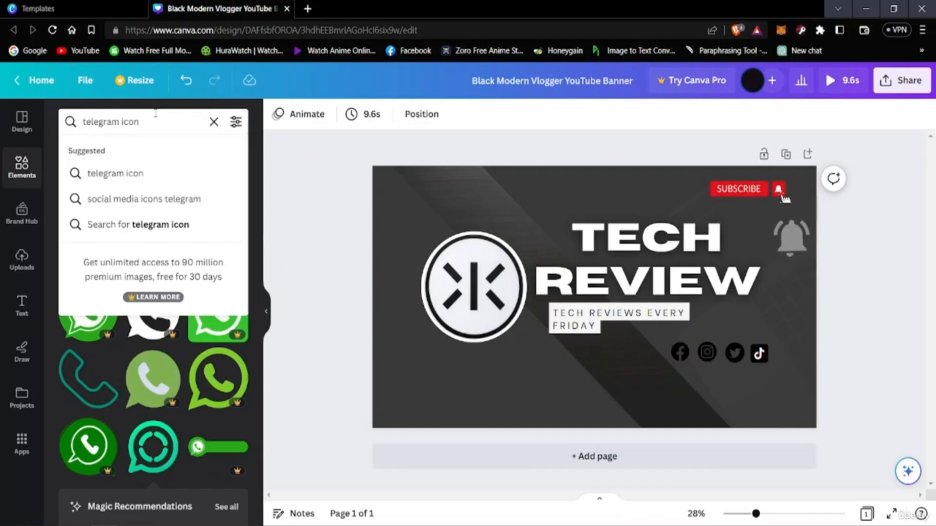
key("Return")
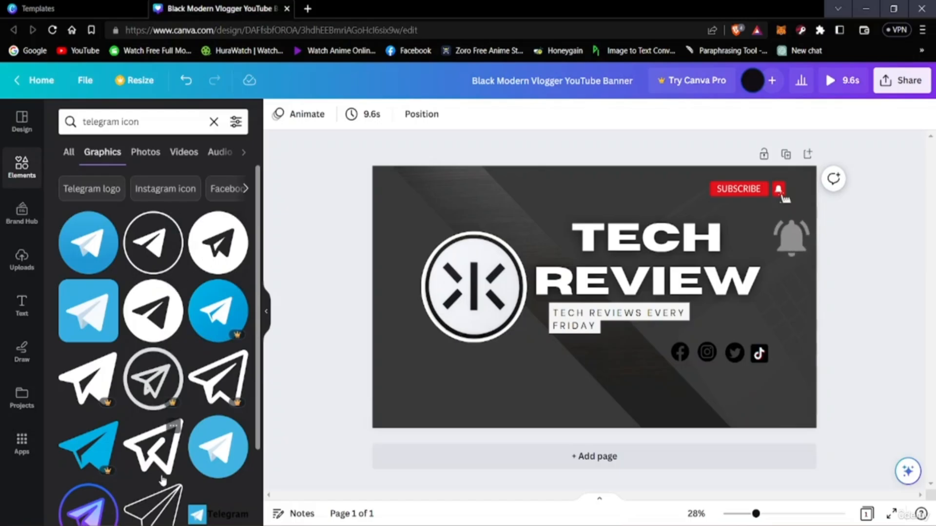
Step: Add the outlined circular Telegram icon and shrink it into the social media row after the TikTok icon
scroll(152, 424, "down", 2)
scroll(152, 424, "up", 2)
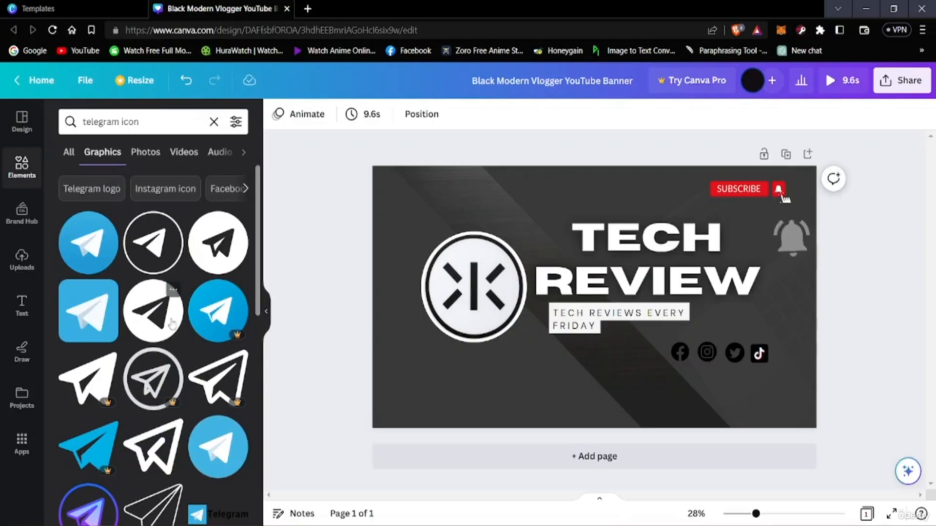
left_click(155, 248)
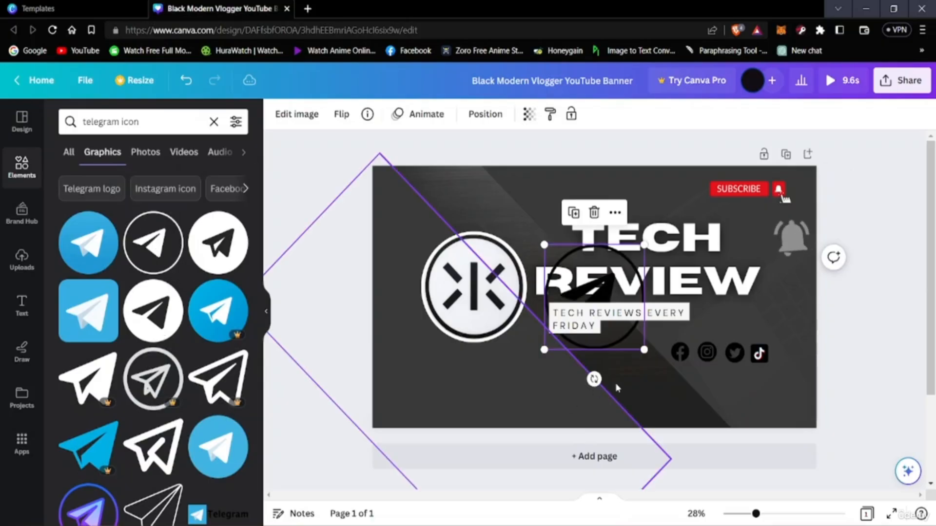
left_click_drag(631, 344, 787, 355)
Step: Replace the outlined Telegram icon after the TikTok icon with the solid circular version, shrunk to match the other icons
left_click(207, 265)
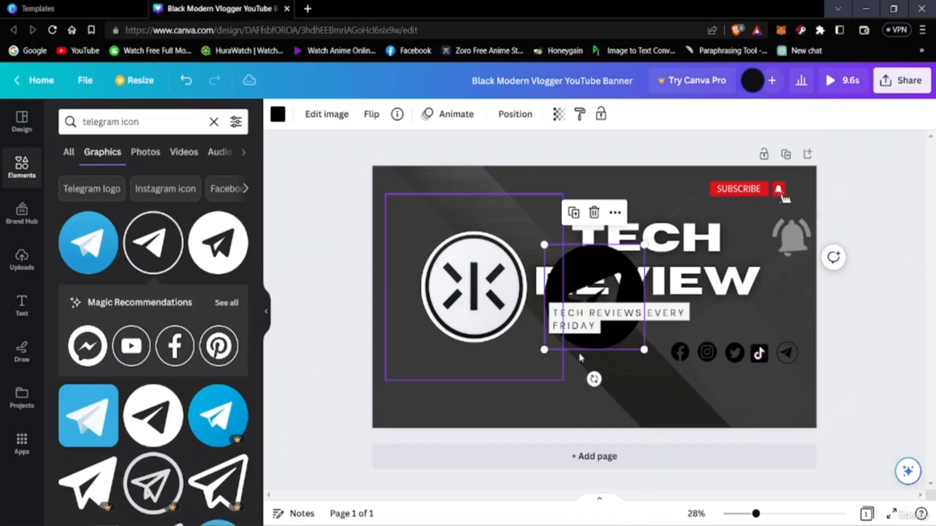
left_click_drag(622, 342, 795, 364)
left_click(791, 353)
left_click(786, 311)
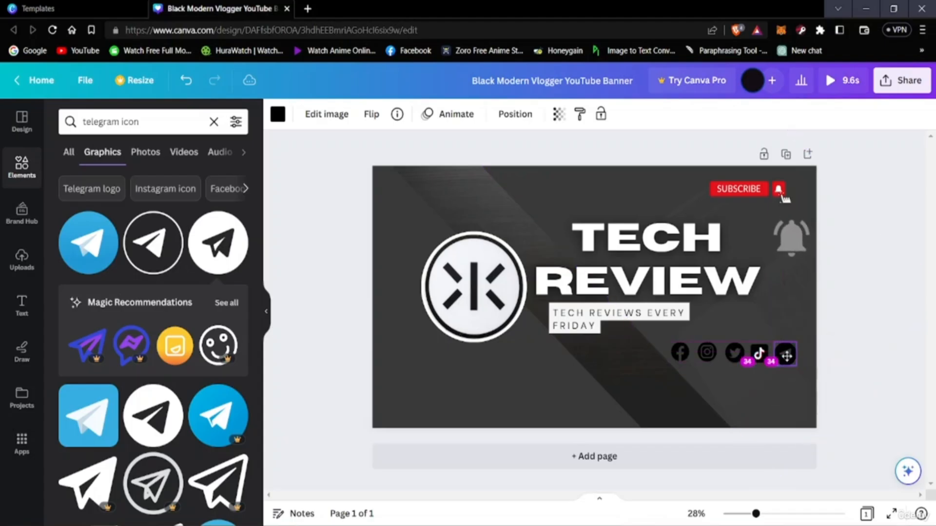
left_click(861, 469)
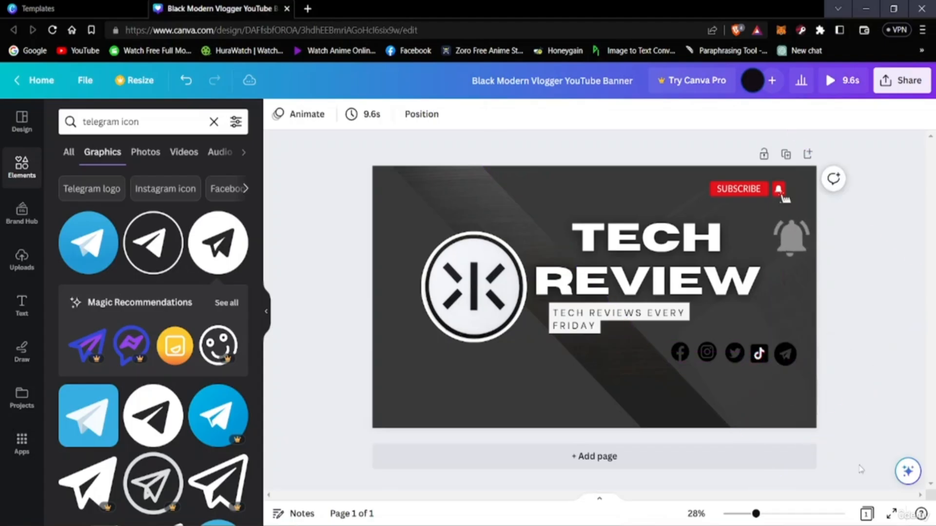
Step: Shift the Telegram, TikTok, Twitter and Instagram icons toward the banner's right edge, keeping even gaps between them
left_click(793, 363)
mouse_move(794, 366)
left_mouse_down()
mouse_move(763, 355)
mouse_move(801, 355)
left_mouse_up()
left_click(865, 368)
left_click(775, 362)
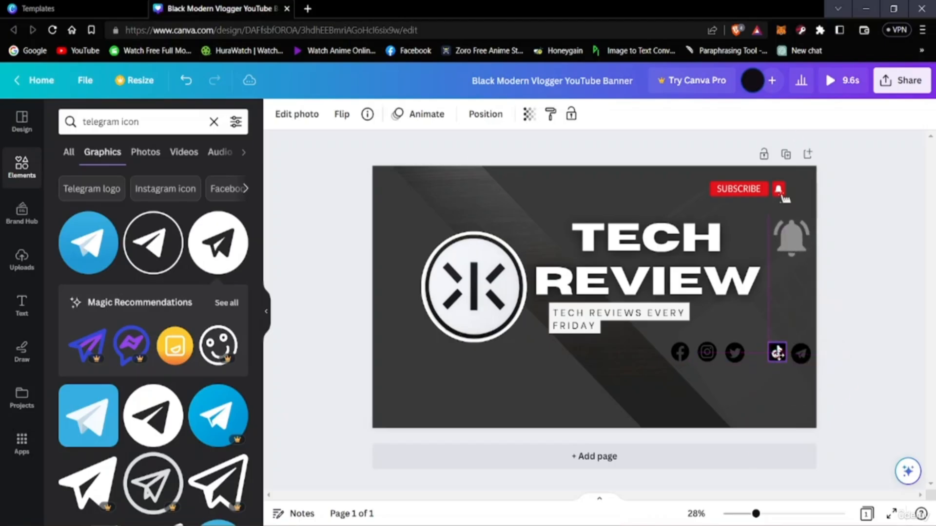
left_click_drag(780, 353, 721, 350)
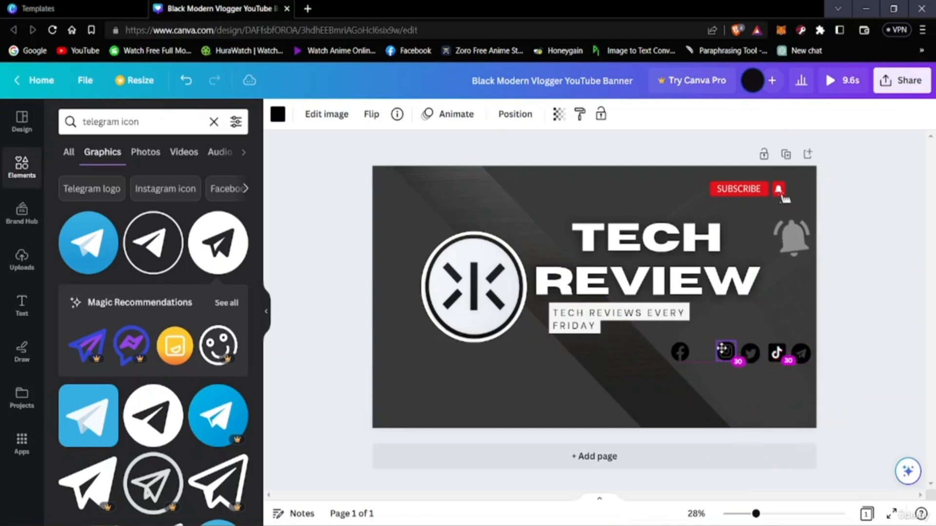
Step: Bring the Facebook icon over beside Instagram and line up the TikTok and Telegram icons with the rest of the row
left_click_drag(721, 353, 775, 357)
left_click(652, 399)
left_click(777, 355)
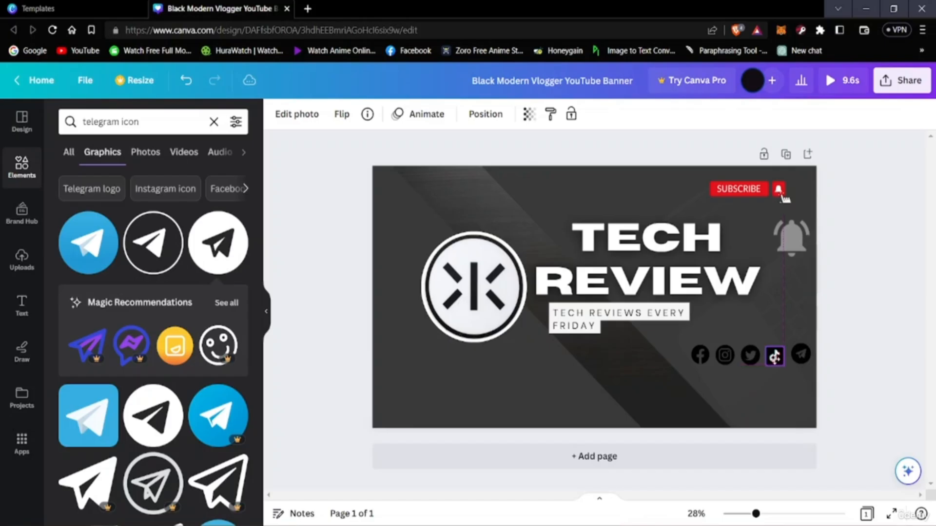
left_click_drag(775, 357, 775, 357)
left_click(801, 356)
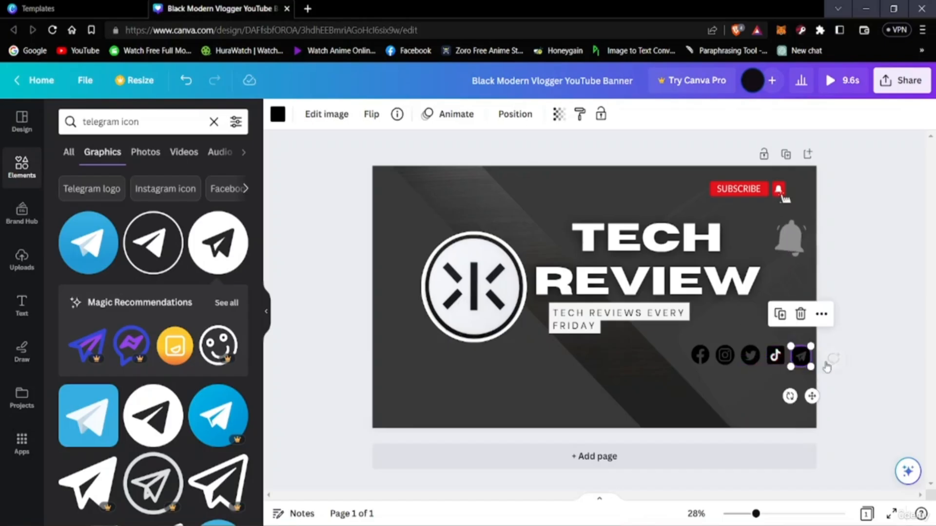
left_click(880, 367)
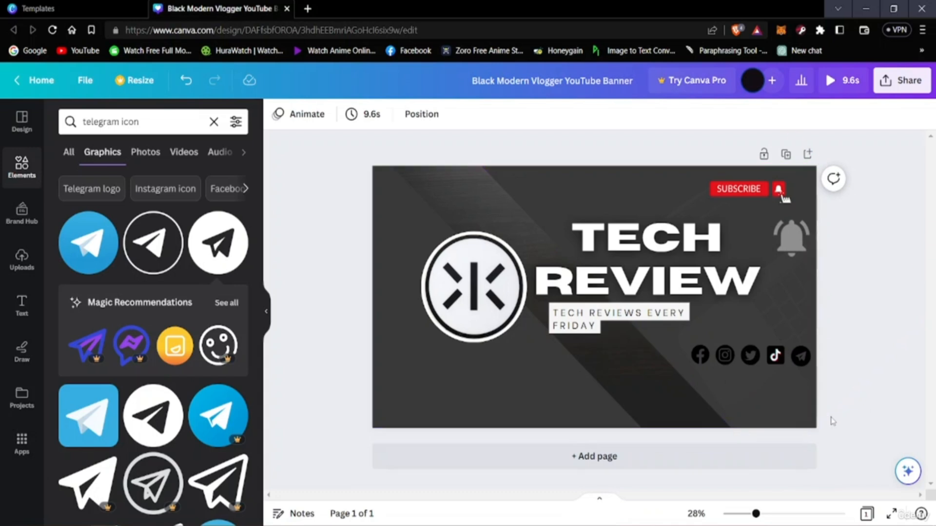
Step: Nudge the social media icons from Facebook to Telegram slightly lower into one level, evenly spaced row
left_click(700, 355)
left_click_drag(701, 355, 789, 368)
left_click(775, 360)
left_click(801, 358)
left_click(831, 361)
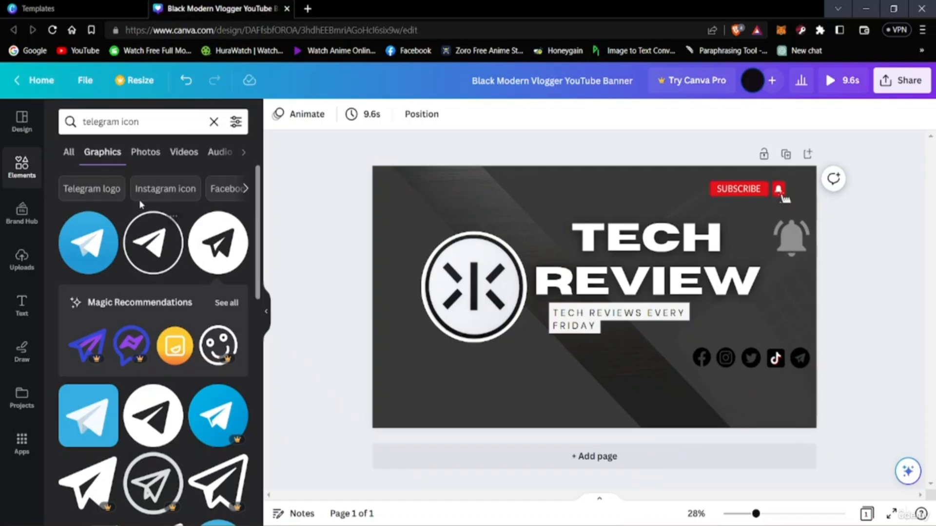
Step: Search the graphics elements for "youtube like button"
left_click(141, 128)
key("BackSpace")
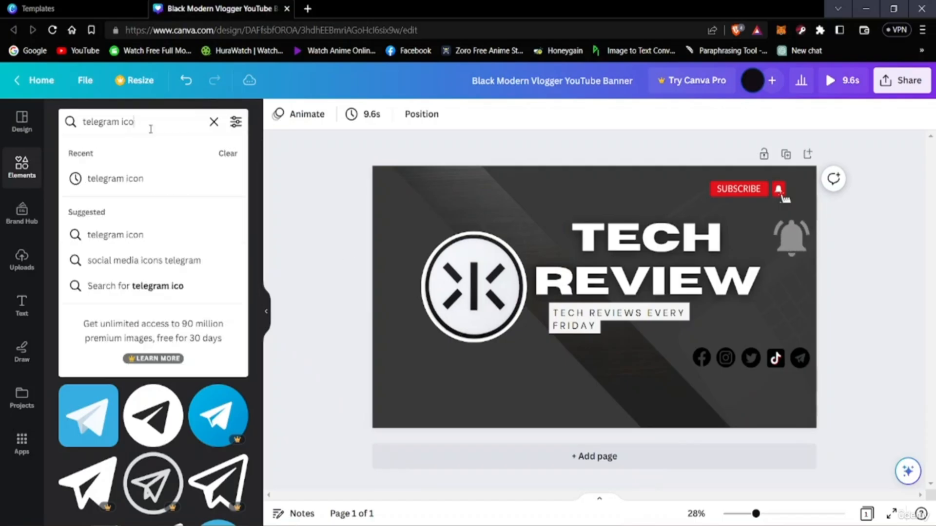
key("BackSpace")
key("BackSpace")
key("BackSpace")
key("BackSpace")
key("BackSpace")
key("BackSpace")
key("BackSpace")
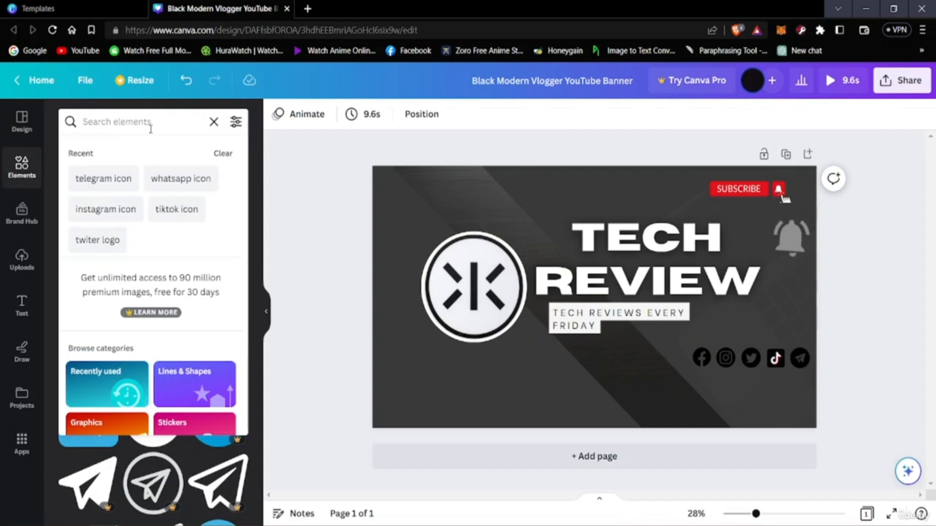
type("like")
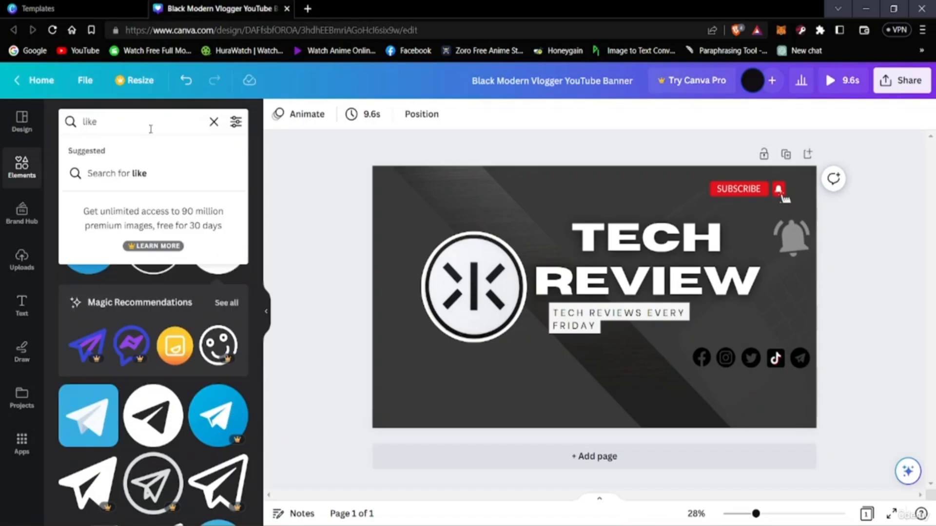
key("BackSpace")
key("BackSpace")
key("BackSpace")
type("youtube")
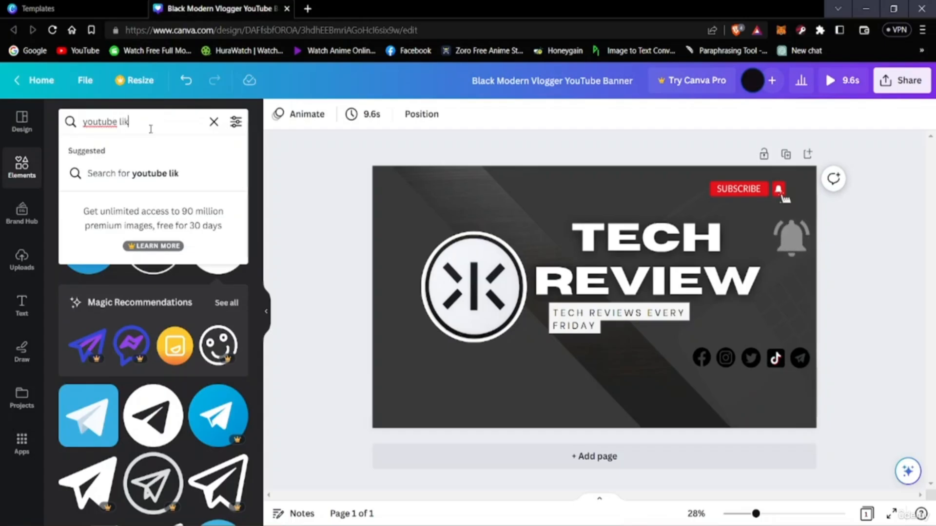
type("like button")
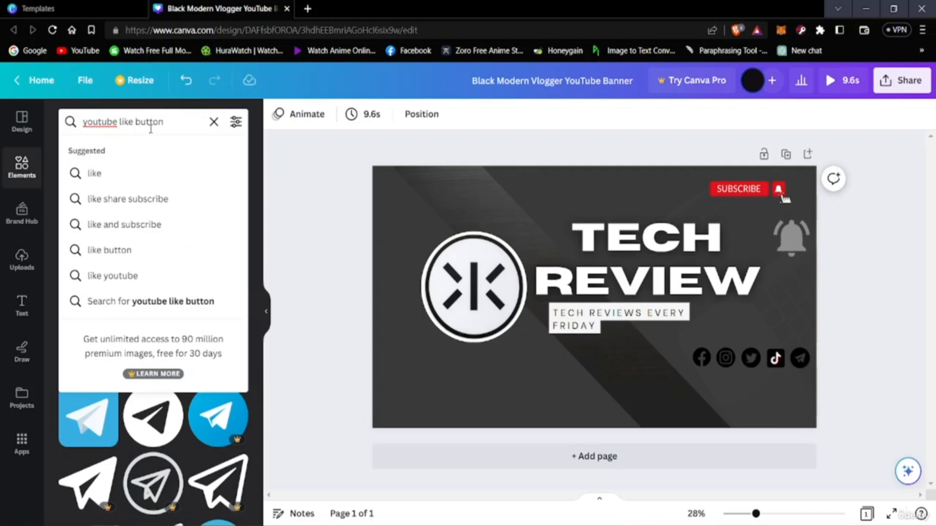
key("Return")
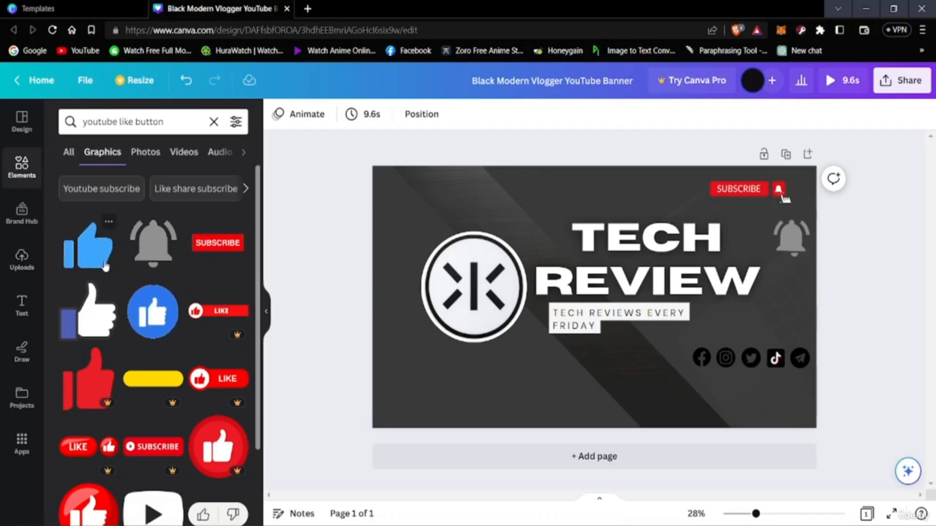
Step: Look through the like-button graphics for a free one that suits the banner
scroll(150, 364, "down", 1)
scroll(150, 364, "down", 5)
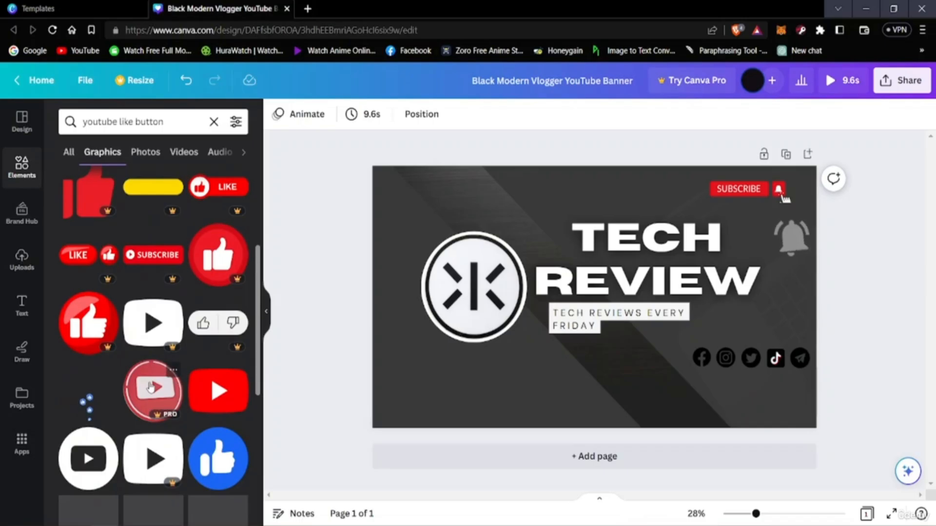
scroll(147, 399, "up", 2)
scroll(146, 398, "down", 8)
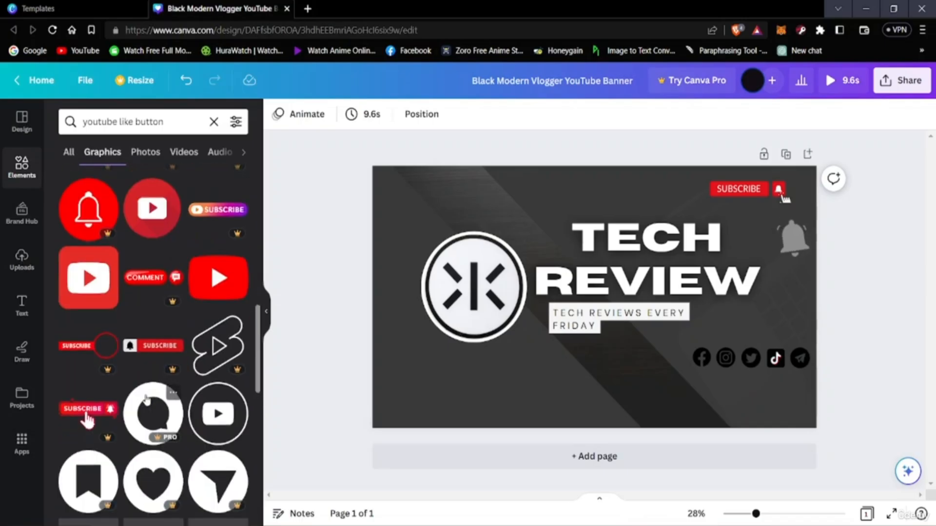
scroll(146, 399, "down", 3)
scroll(144, 397, "up", 10)
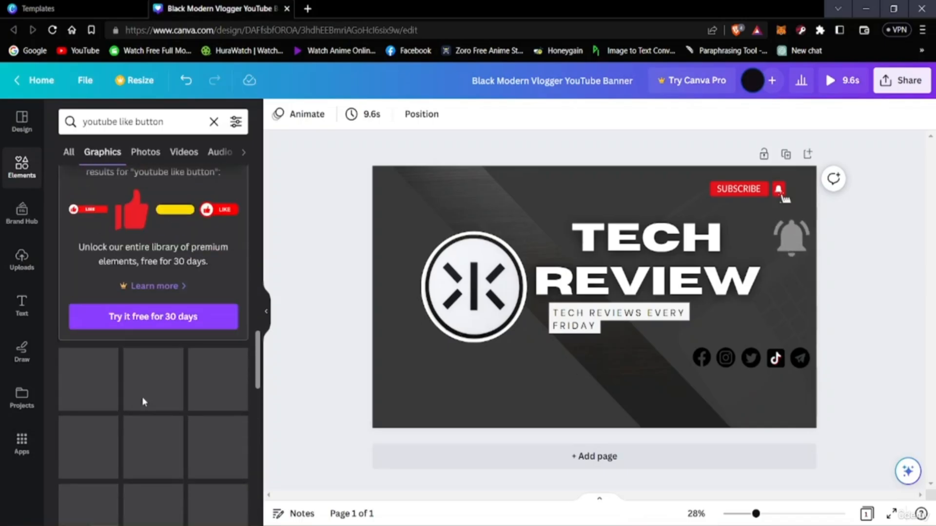
scroll(131, 400, "up", 6)
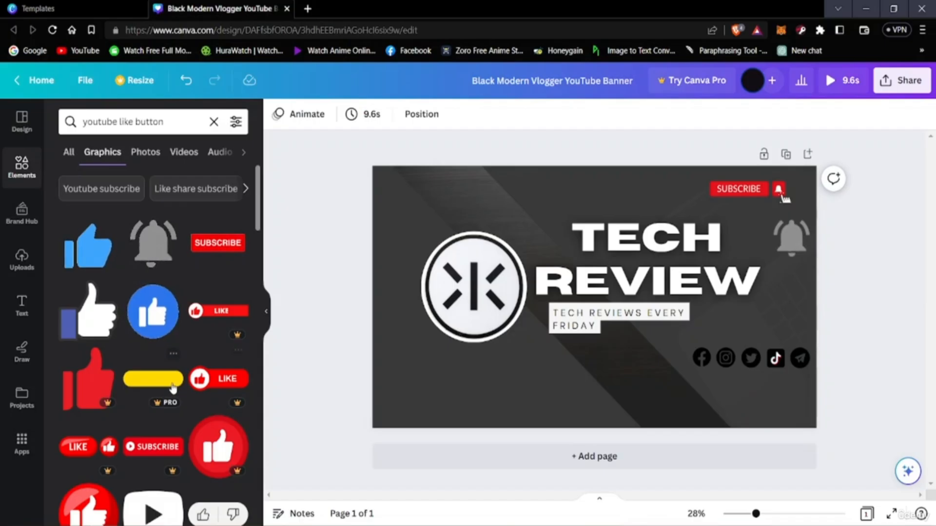
scroll(172, 387, "down", 8)
scroll(172, 388, "up", 3)
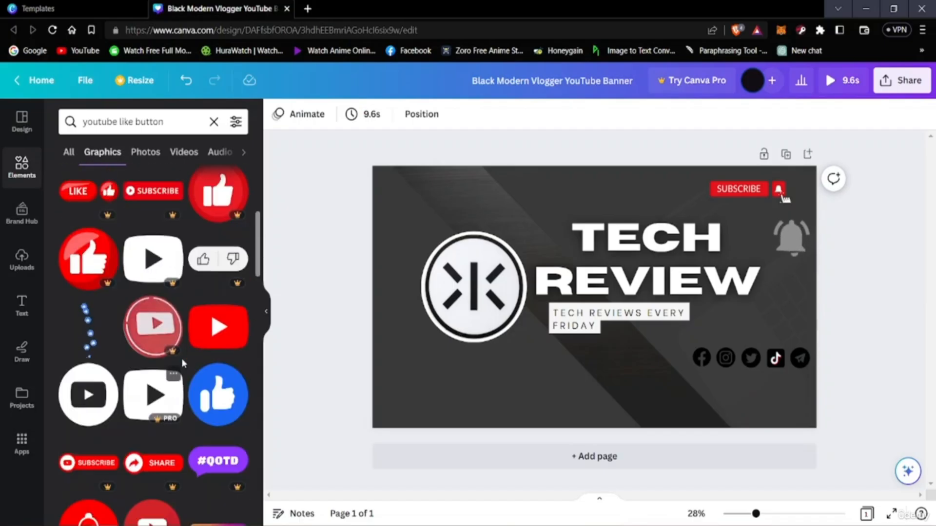
scroll(160, 382, "down", 10)
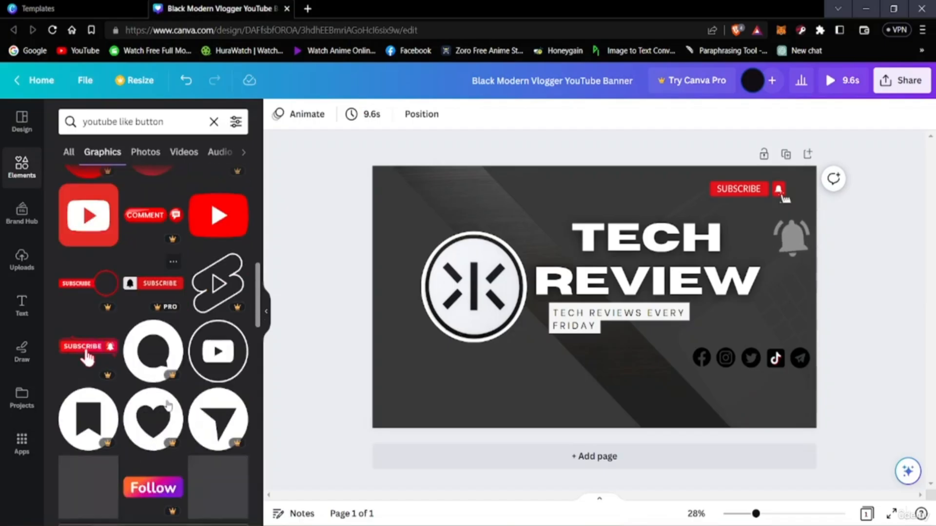
scroll(175, 408, "down", 10)
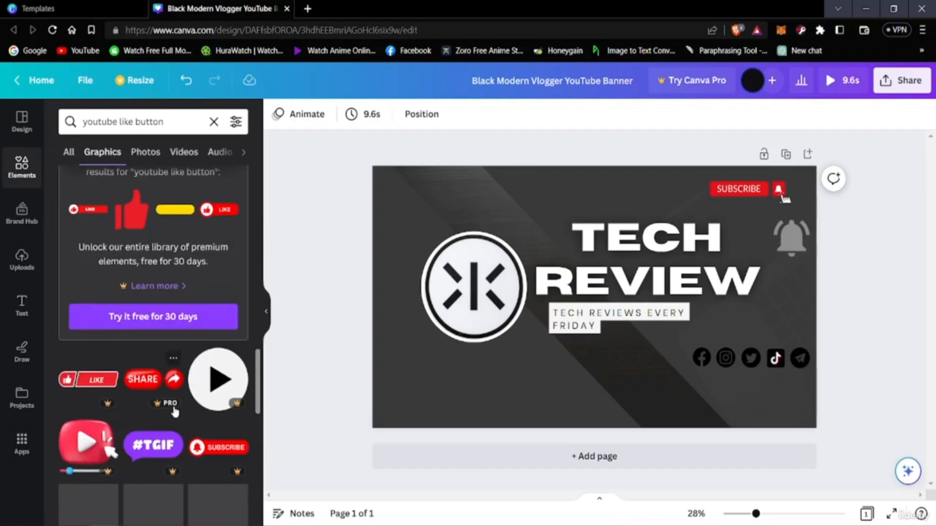
scroll(171, 406, "down", 5)
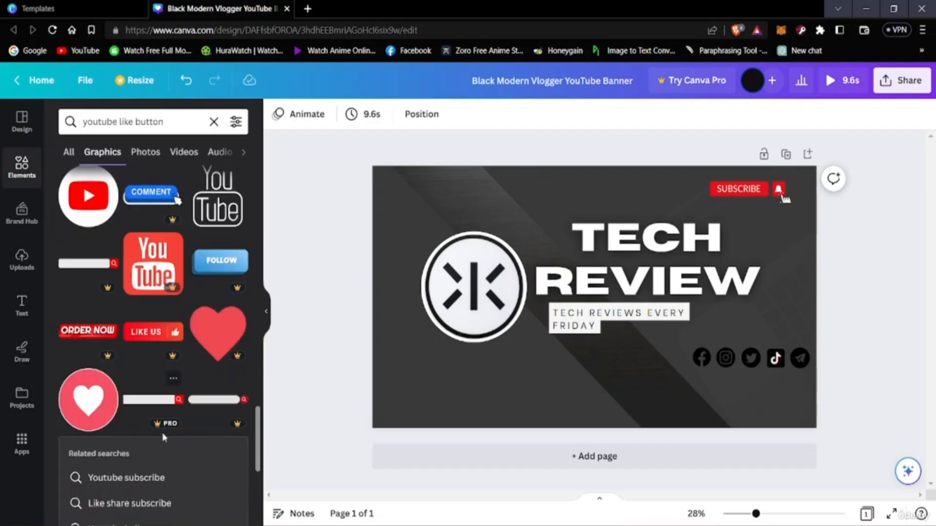
scroll(164, 447, "down", 6)
scroll(163, 450, "up", 6)
scroll(164, 449, "down", 5)
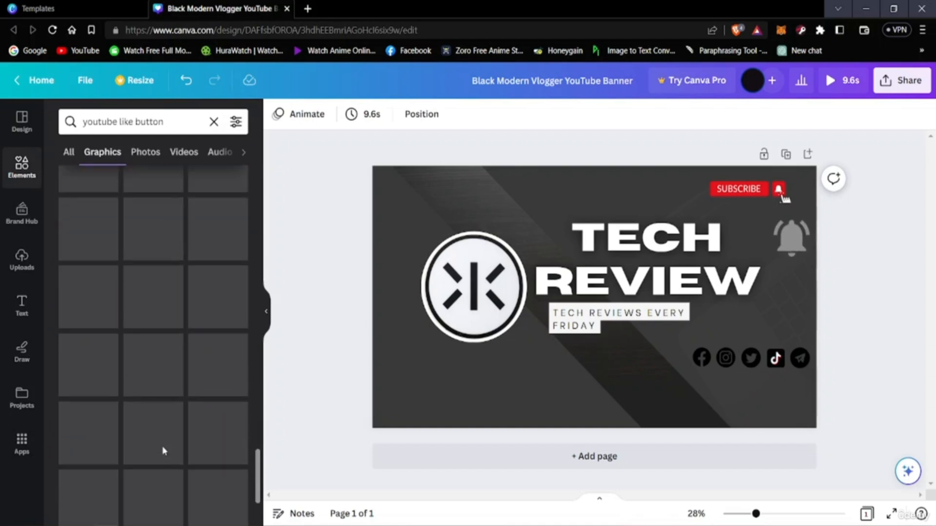
scroll(163, 449, "up", 6)
scroll(164, 451, "up", 18)
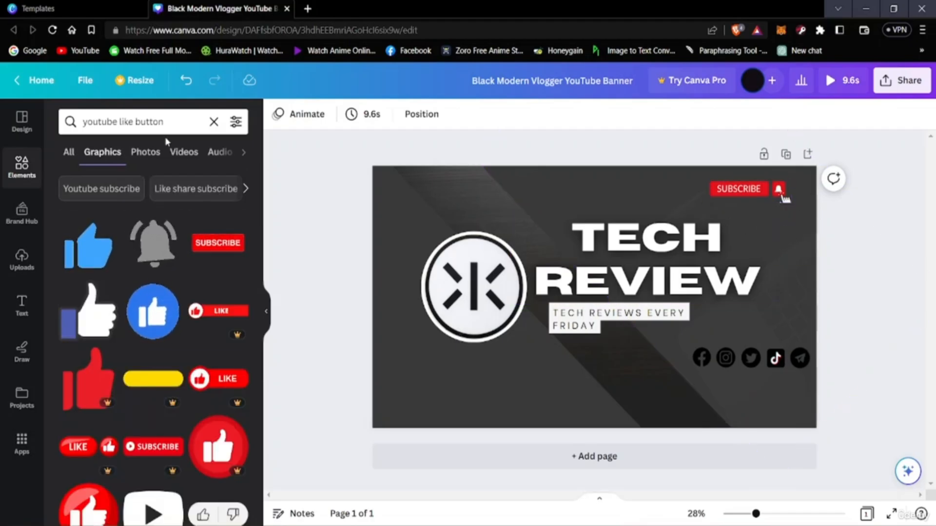
Step: Search the graphics elements for "subscribe button" and look through the subscribe and like graphics offered
left_click(190, 117)
key("BackSpace")
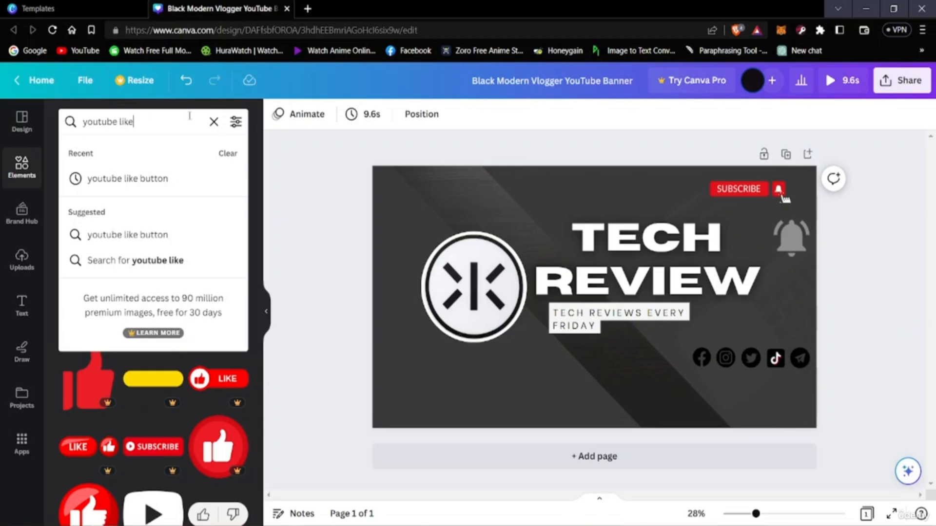
key("BackSpace")
type("subs")
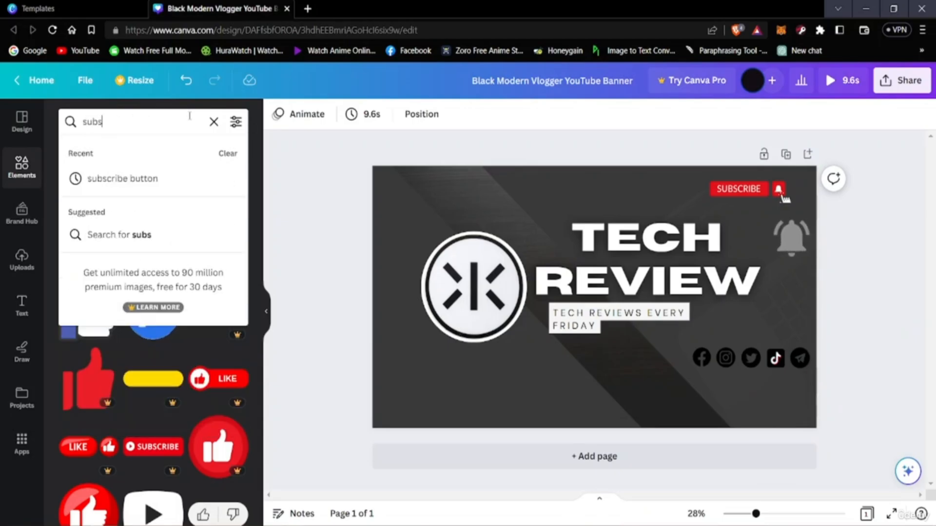
type("cribe")
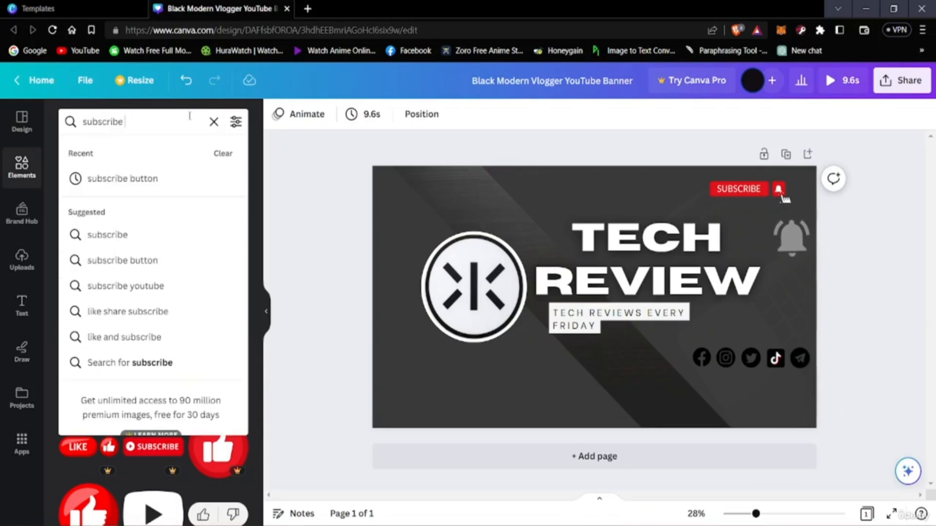
left_click(116, 178)
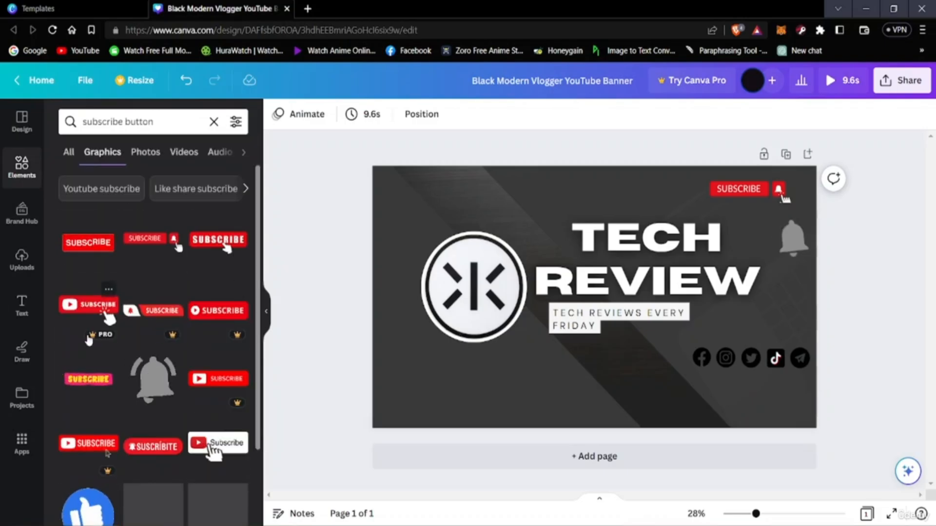
scroll(146, 380, "down", 2)
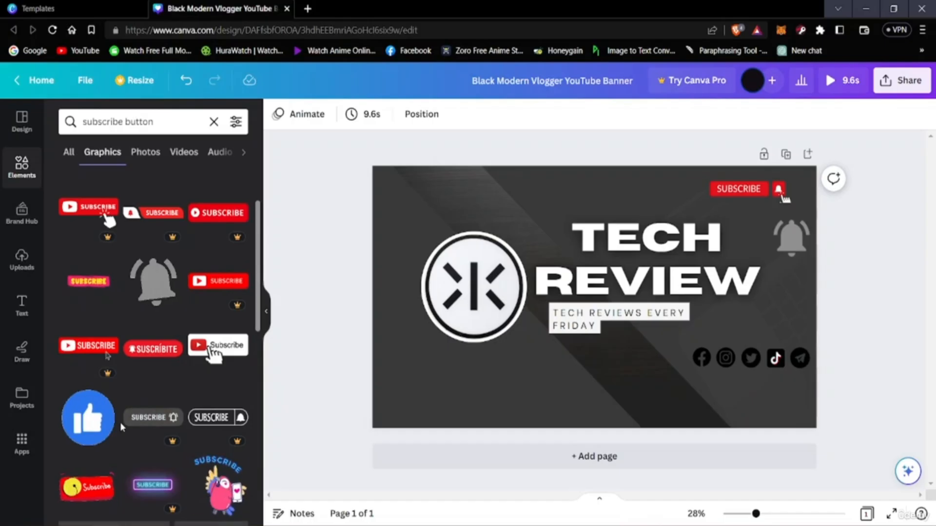
scroll(122, 423, "down", 4)
scroll(132, 409, "down", 3)
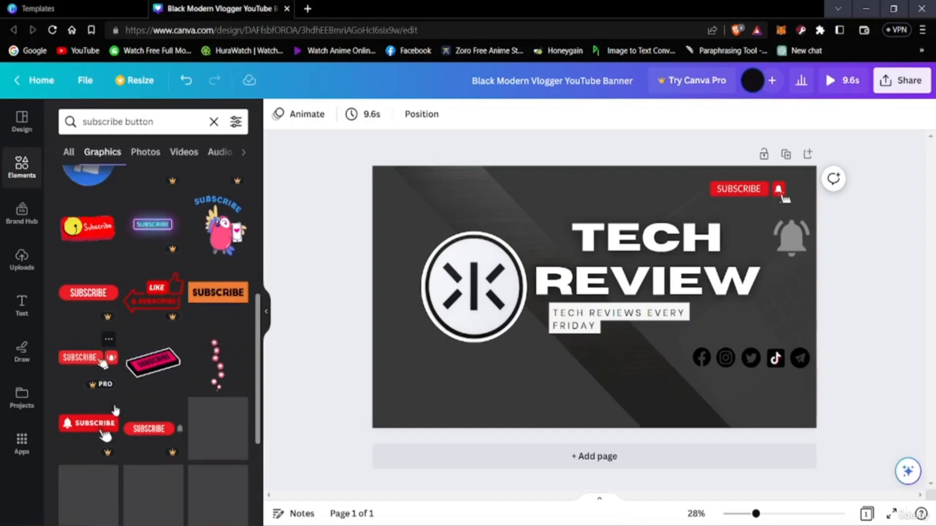
scroll(130, 404, "down", 2)
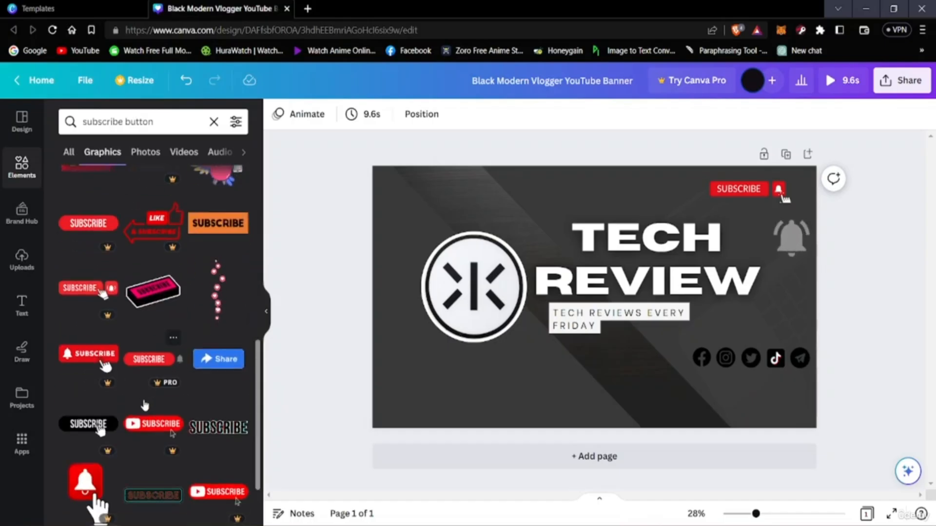
scroll(152, 403, "down", 4)
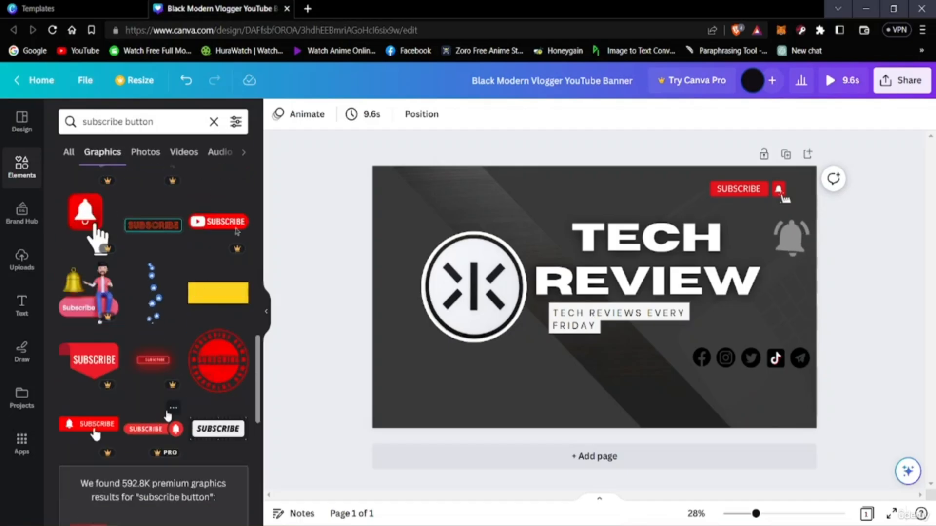
Step: Look further through the subscribe button graphics for another suitable one, and return to the first results
scroll(167, 415, "down", 7)
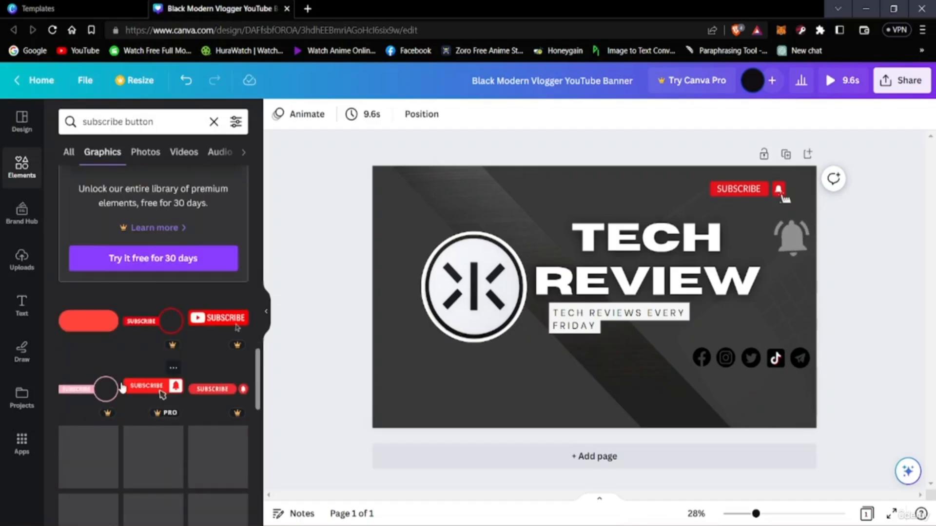
scroll(146, 395, "down", 4)
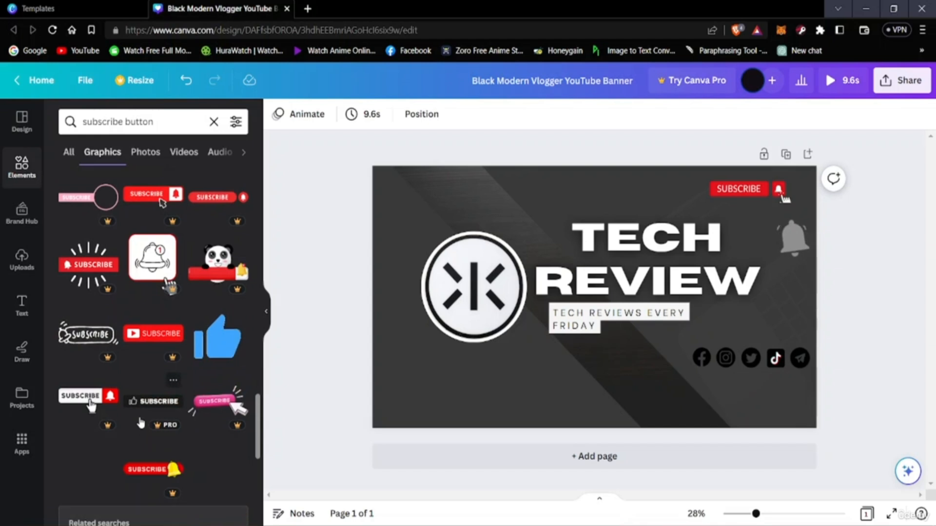
scroll(107, 439, "down", 3)
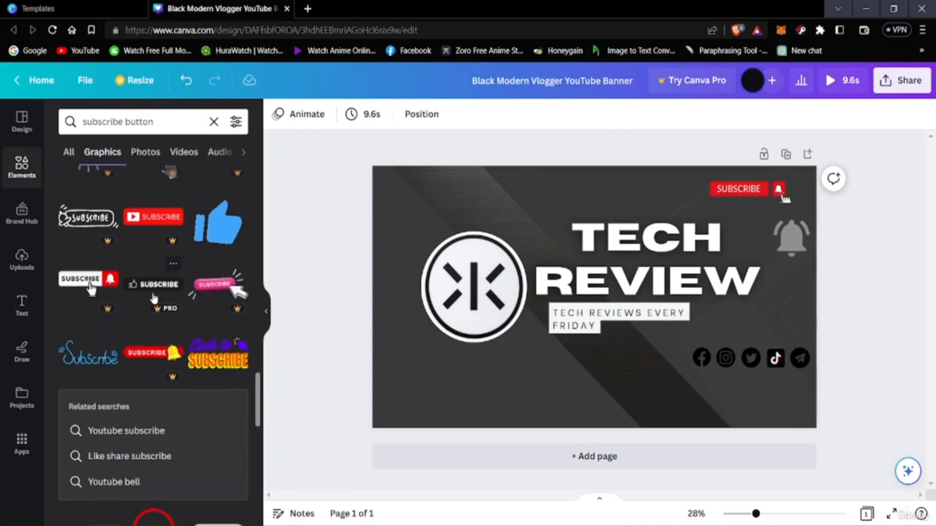
scroll(147, 341, "down", 4)
scroll(126, 399, "up", 5)
scroll(126, 399, "down", 5)
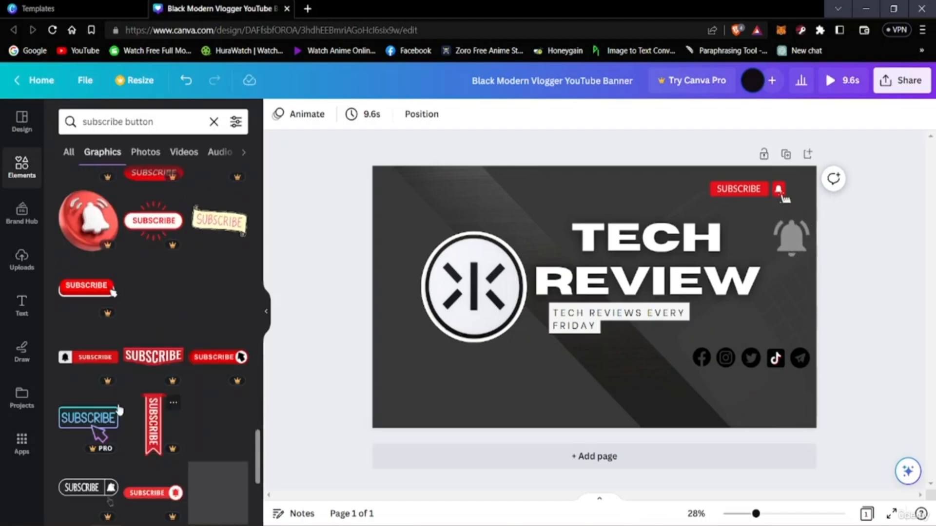
scroll(122, 409, "down", 4)
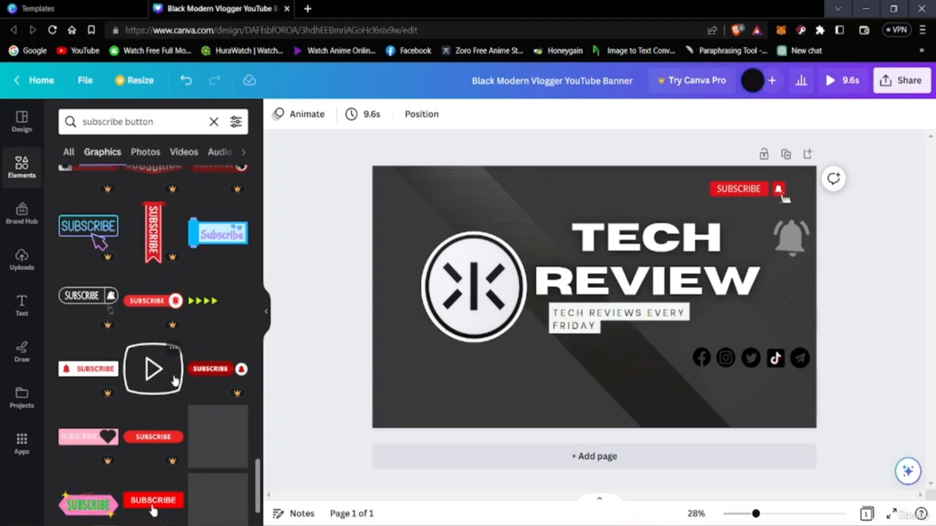
scroll(155, 419, "down", 2)
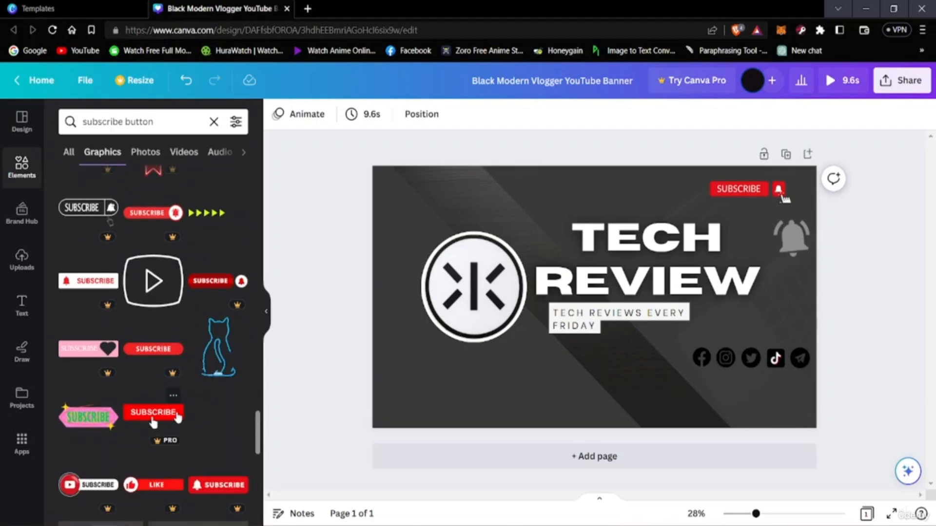
scroll(177, 411, "down", 3)
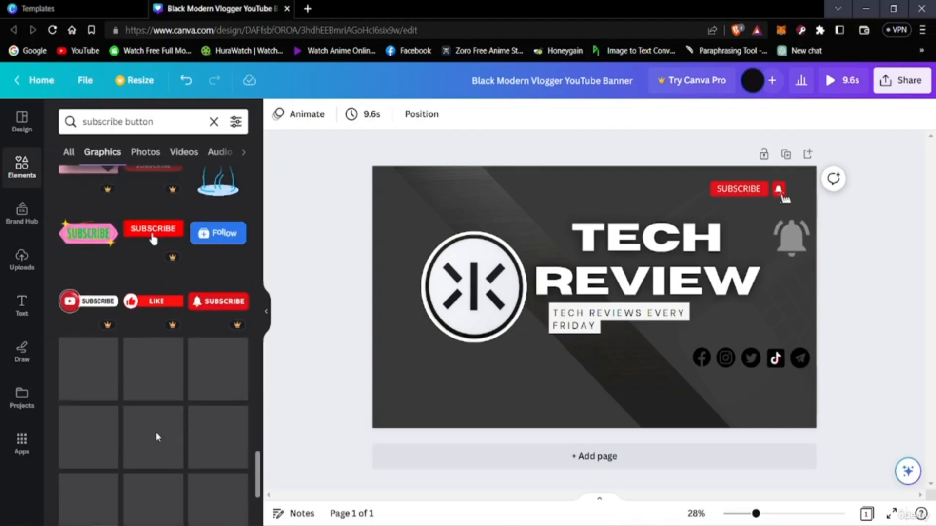
scroll(155, 434, "up", 3)
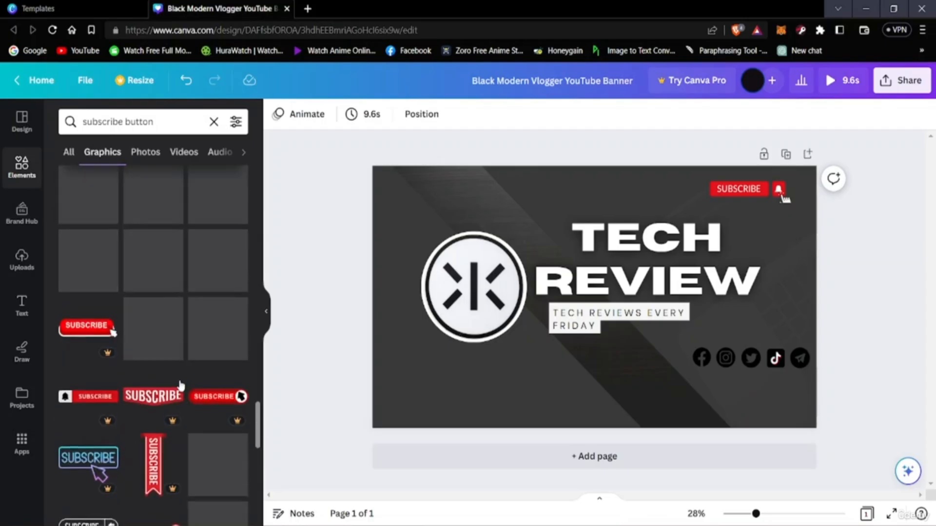
scroll(184, 379, "up", 5)
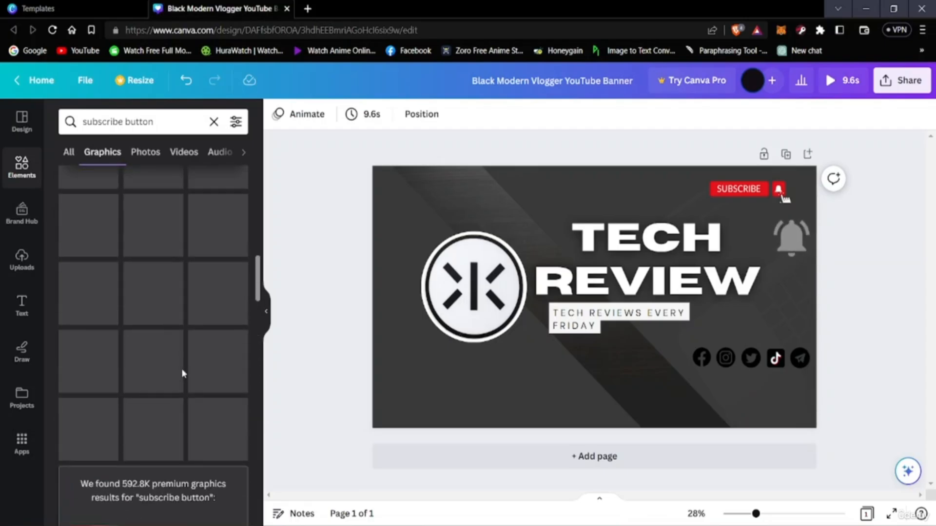
scroll(190, 380, "up", 2)
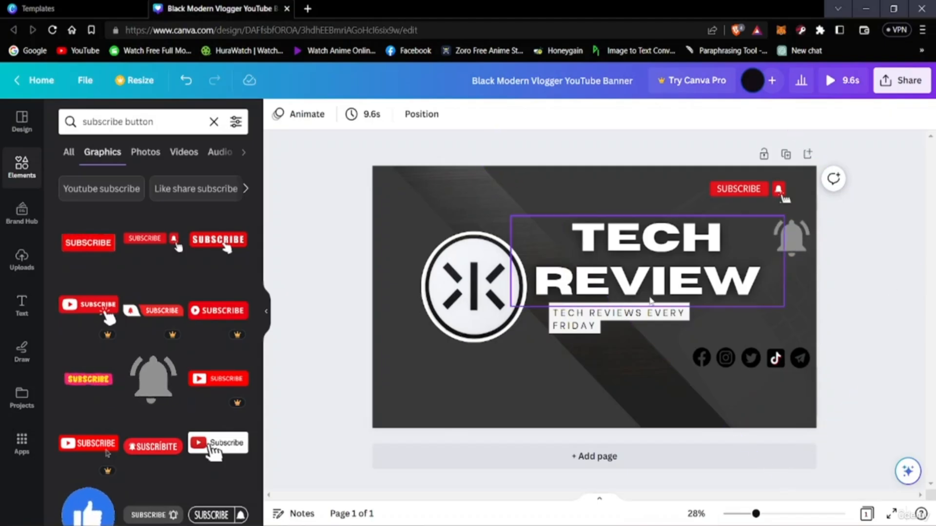
Step: Try a near-black color from the background photo's palette on the TECH REVIEW title
left_click(663, 267)
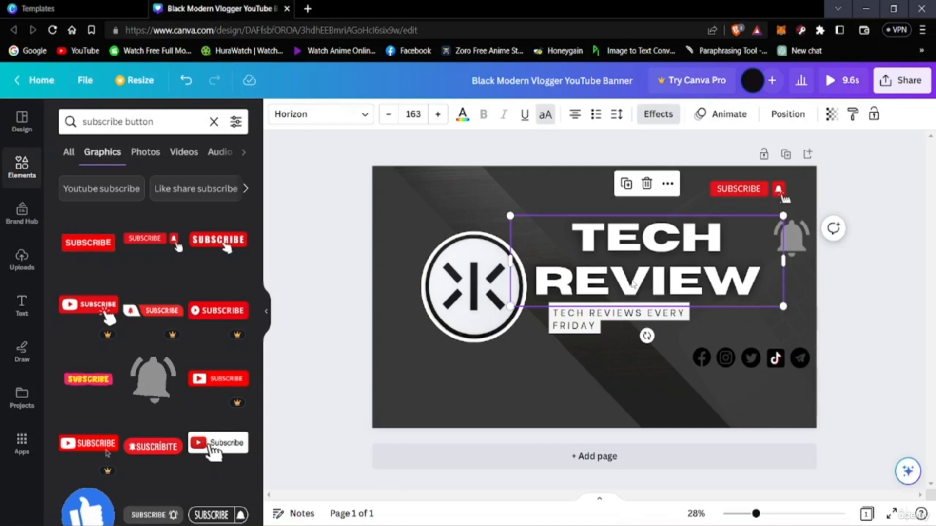
left_click_drag(574, 229, 732, 279)
double_click(570, 239)
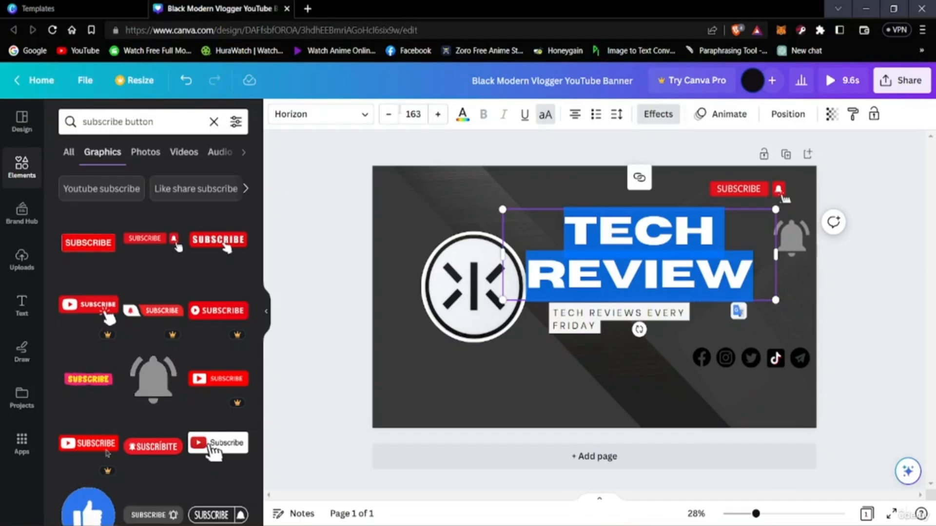
left_click(467, 117)
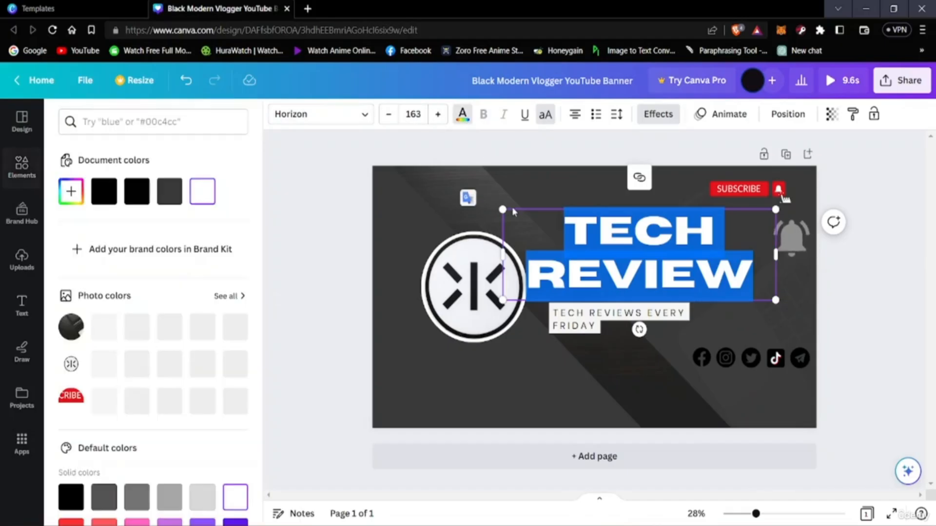
left_click(135, 191)
left_click(170, 202)
left_click(128, 337)
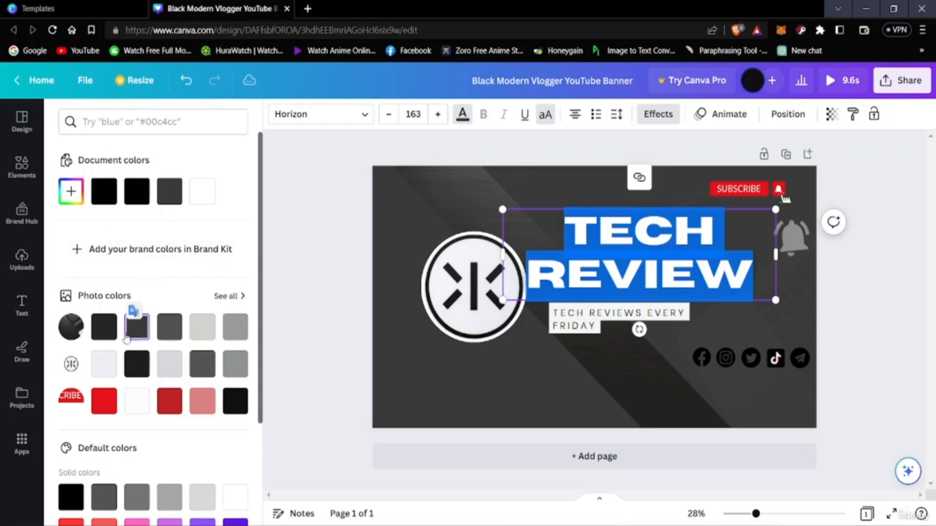
left_click(110, 328)
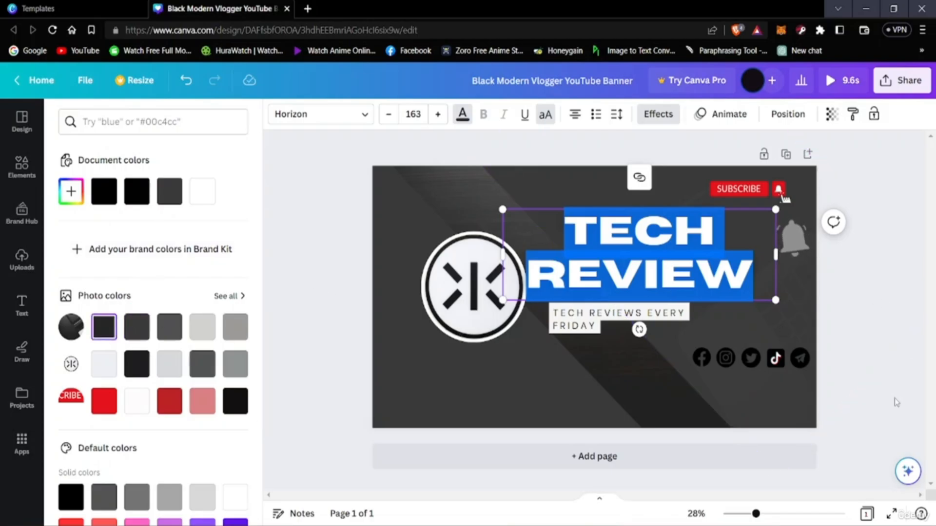
left_click(854, 429)
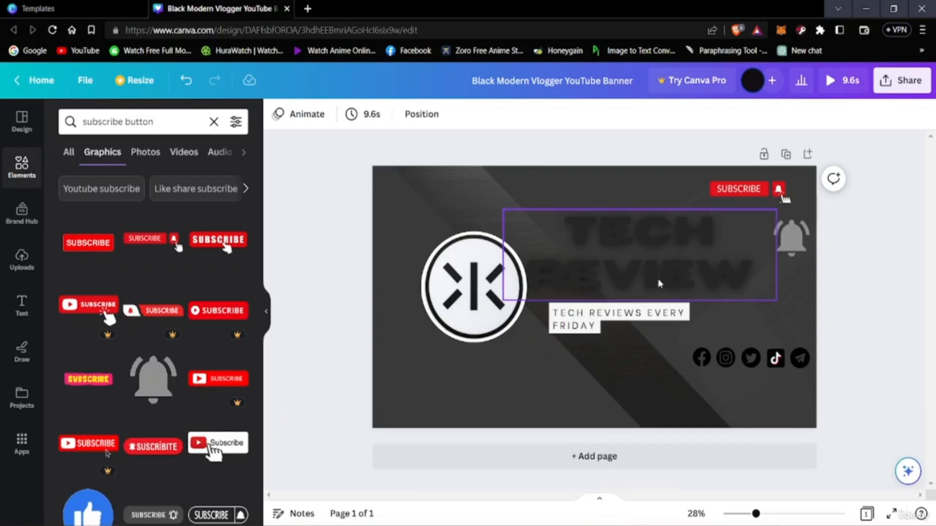
Step: Try several light and dark grays from the background and logo photo palettes on the TECH REVIEW title
left_click(734, 282)
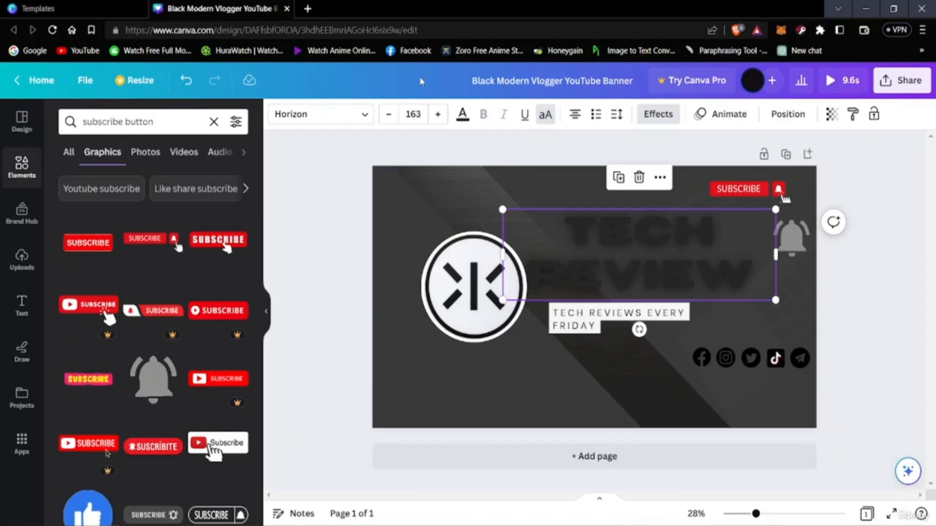
left_click(462, 117)
left_click(102, 366)
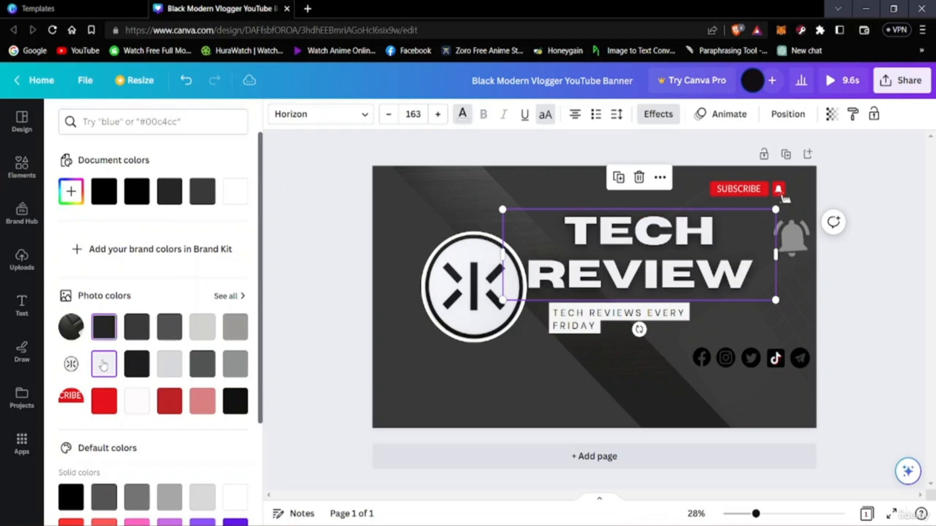
left_click(136, 331)
left_click(169, 332)
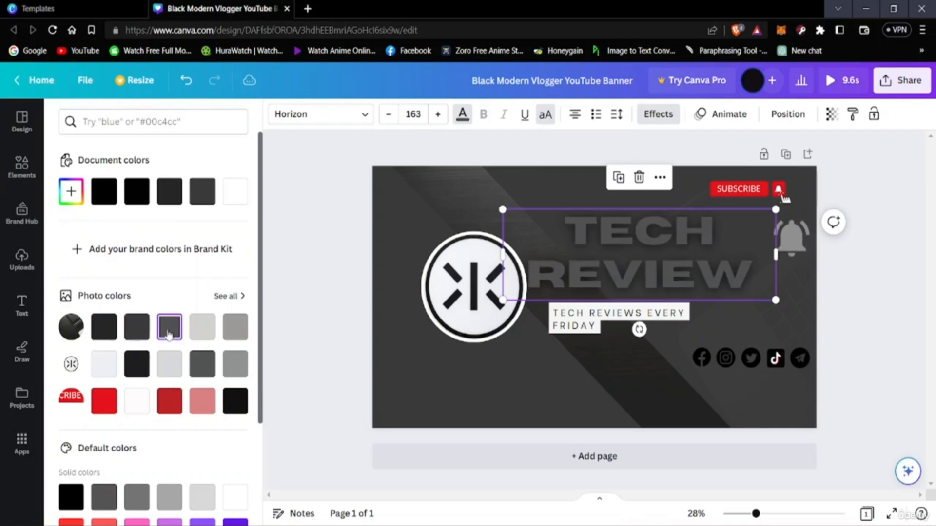
left_click(202, 328)
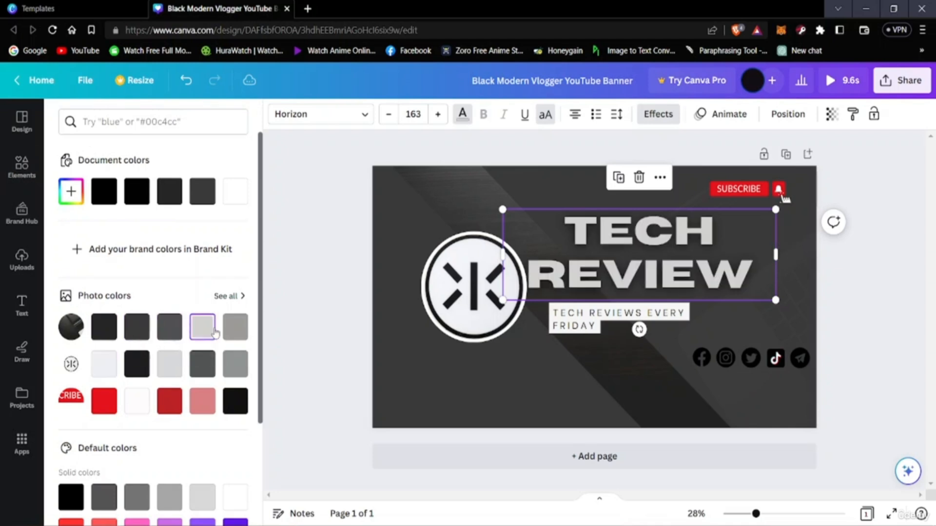
left_click(244, 330)
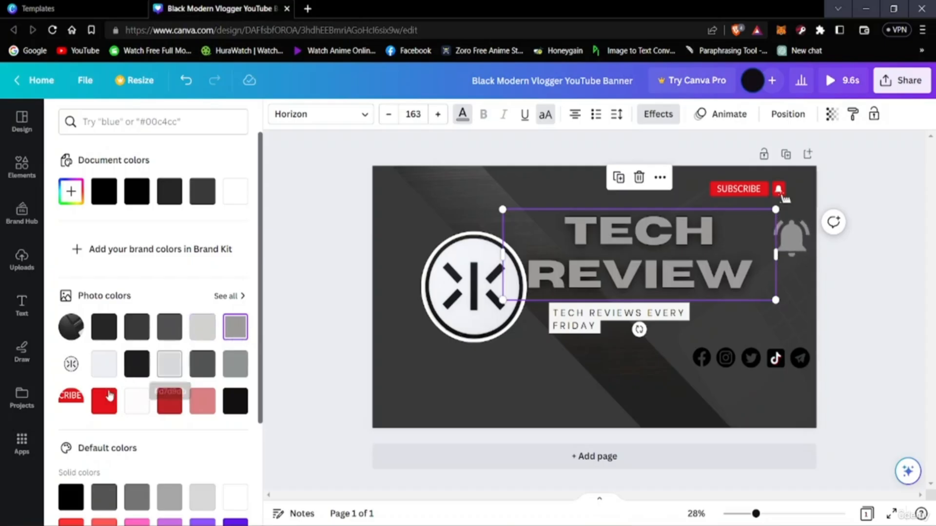
left_click(97, 371)
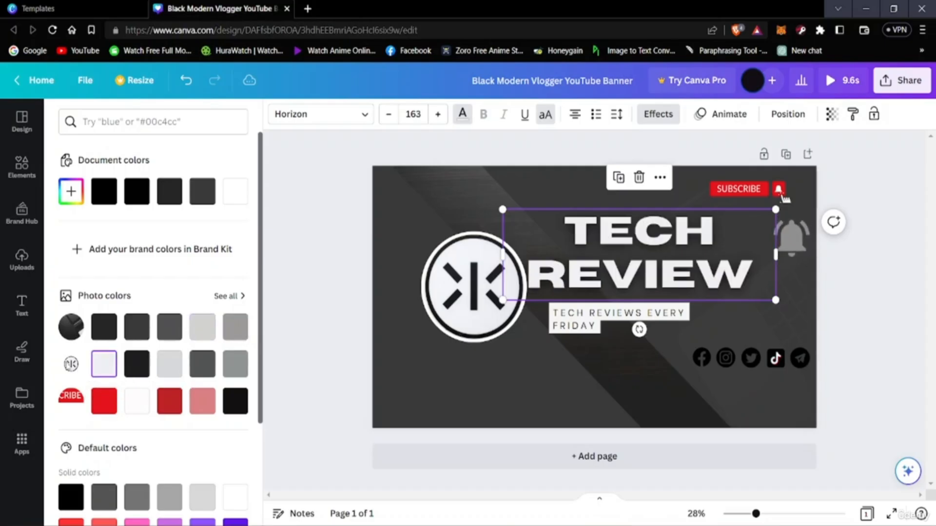
left_click(209, 372)
left_click(238, 369)
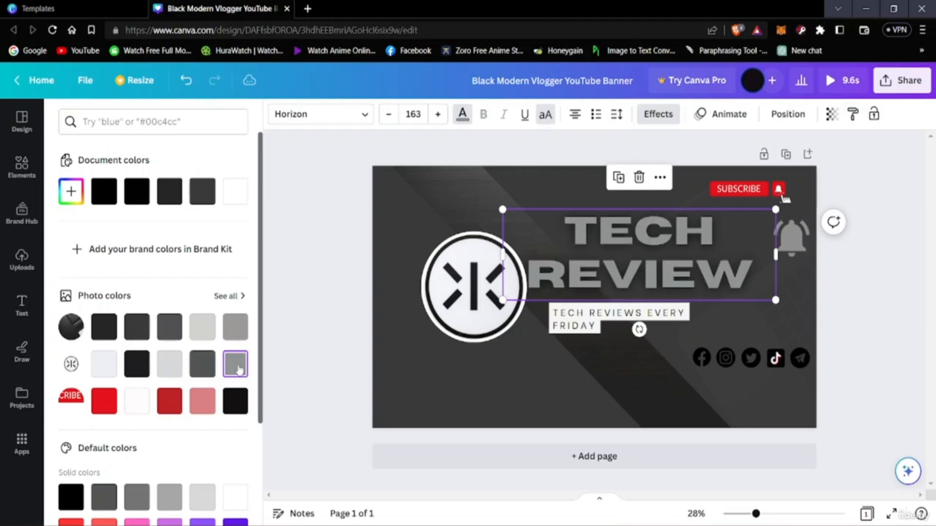
left_click(195, 371)
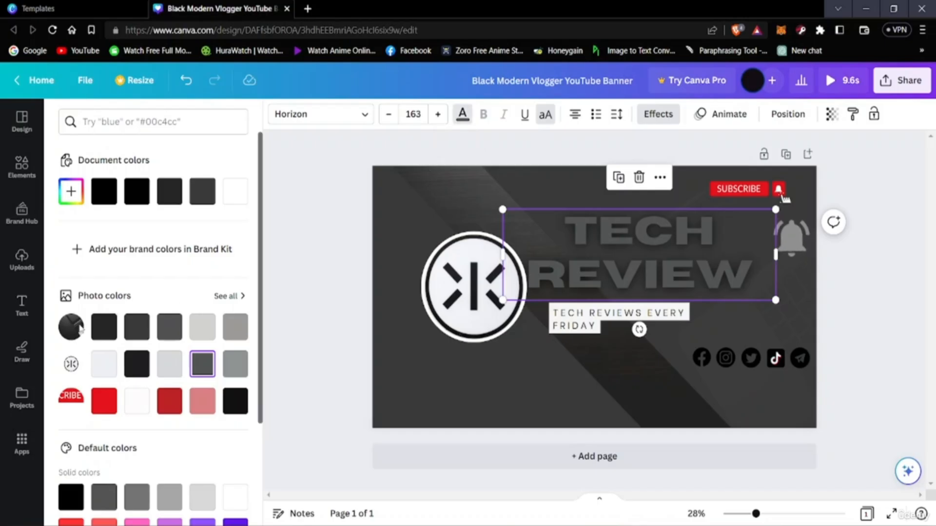
Step: Compare the near-black shades from the background, logo and subscribe graphic palettes on the TECH REVIEW title
scroll(111, 375, "down", 3)
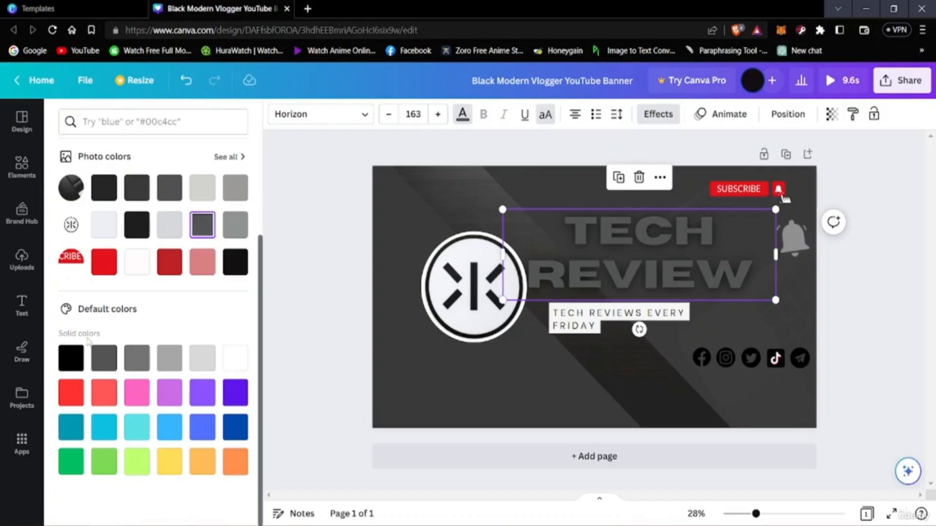
left_click(227, 264)
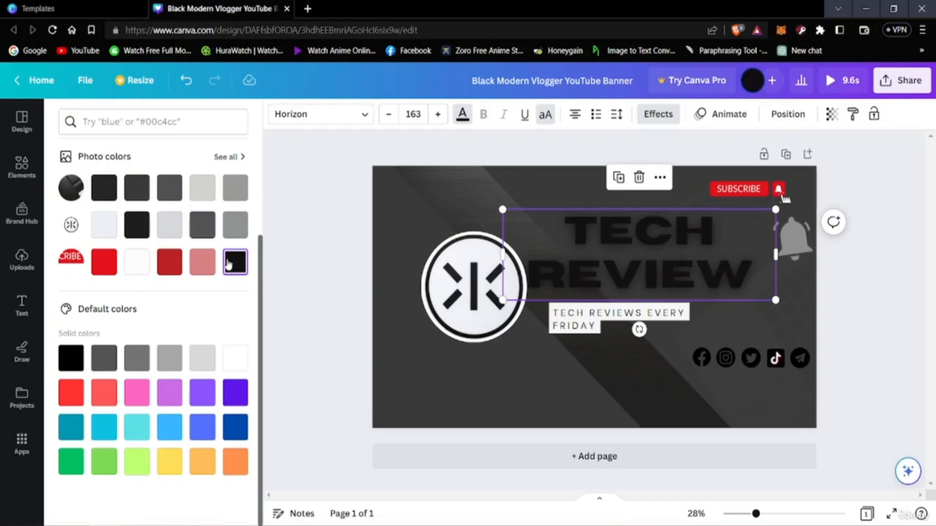
left_click(100, 188)
left_click(134, 224)
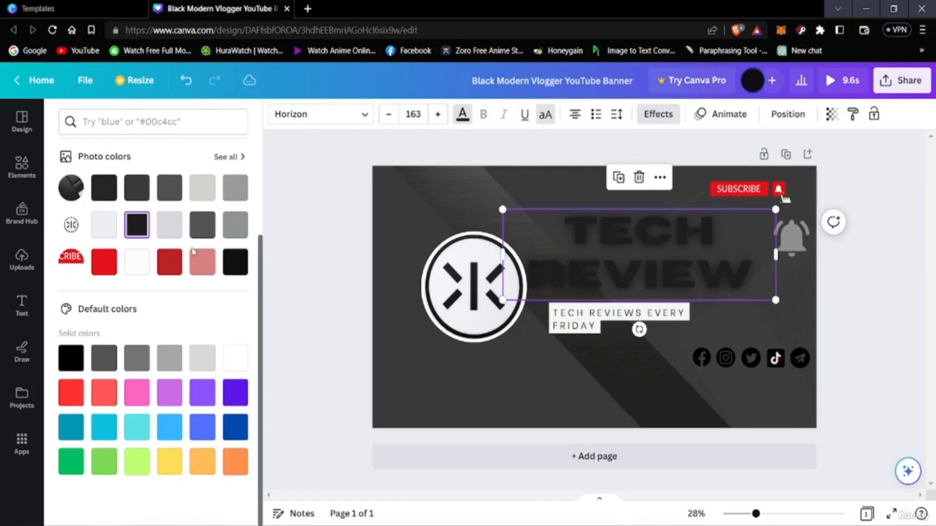
left_click(241, 269)
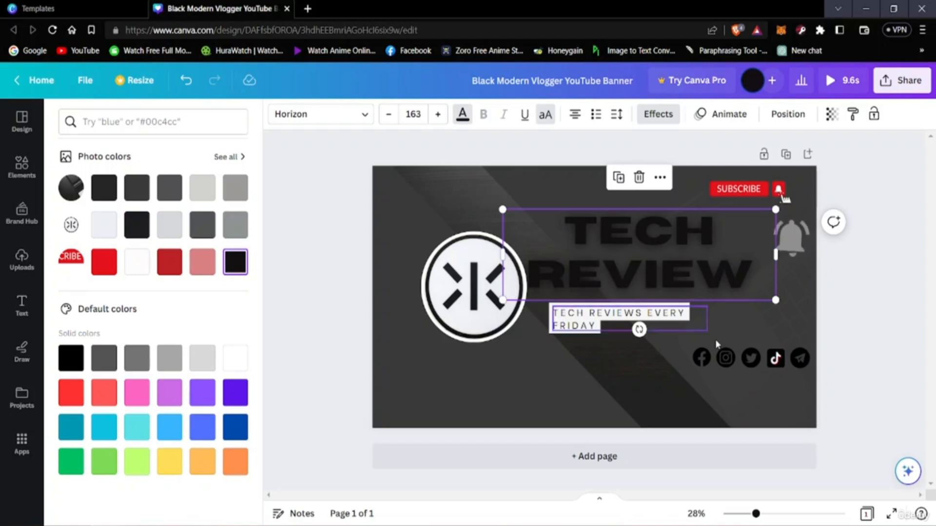
Step: Shift the TECH REVIEW title slightly right and up, and color it light gray from the logo's photo palette
mouse_move(641, 261)
left_mouse_down()
mouse_move(652, 263)
mouse_move(654, 242)
mouse_move(658, 253)
mouse_move(671, 249)
mouse_move(648, 255)
left_mouse_up()
left_click(171, 226)
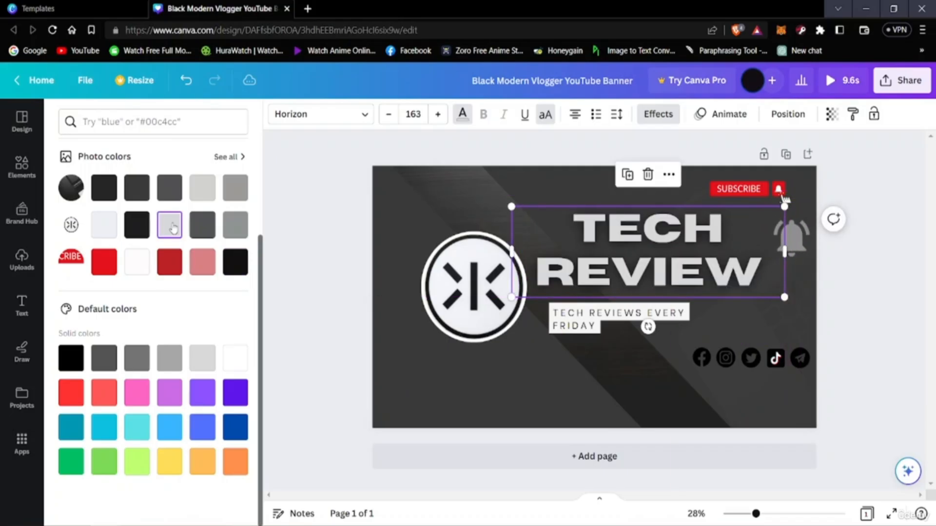
left_click(115, 227)
left_click(171, 228)
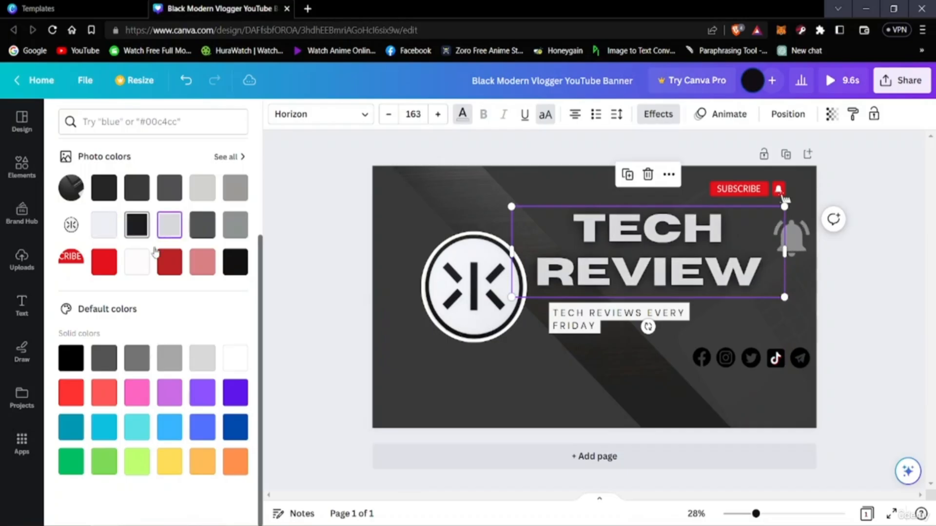
left_click(585, 319)
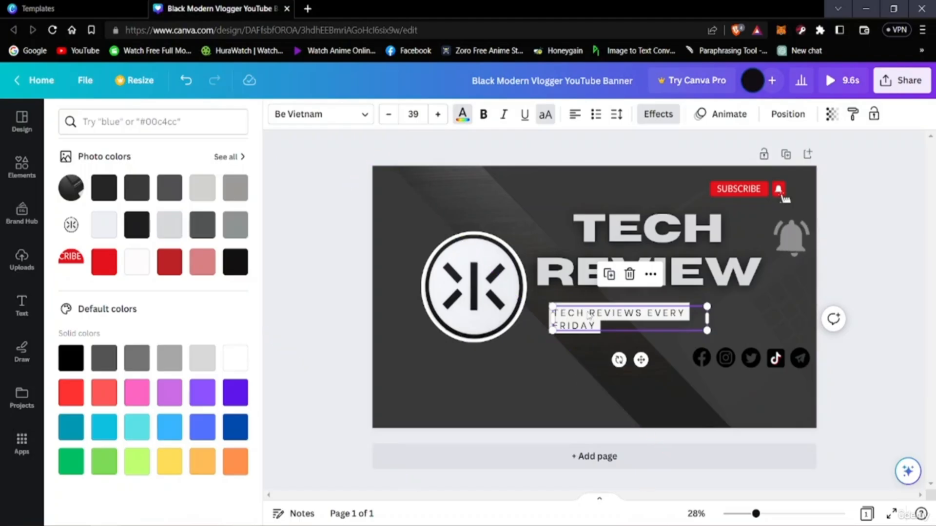
left_click(578, 313)
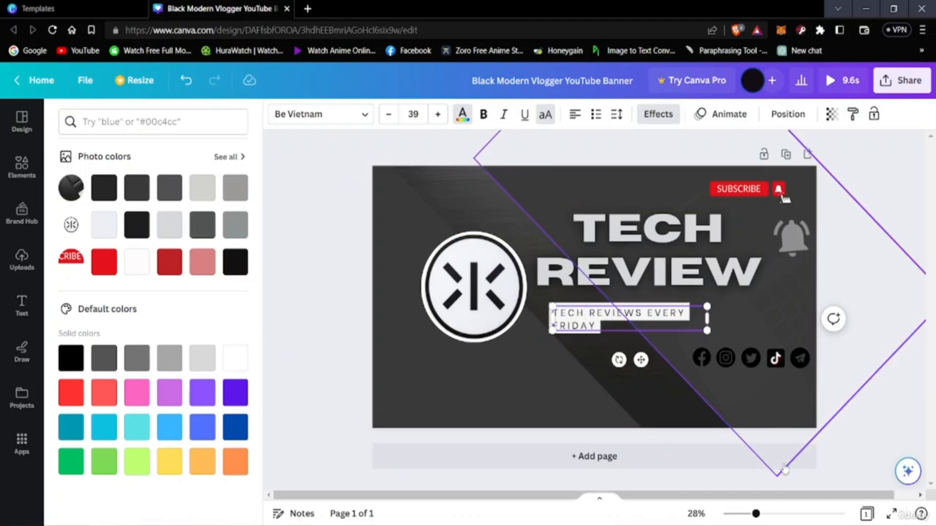
left_click(681, 370)
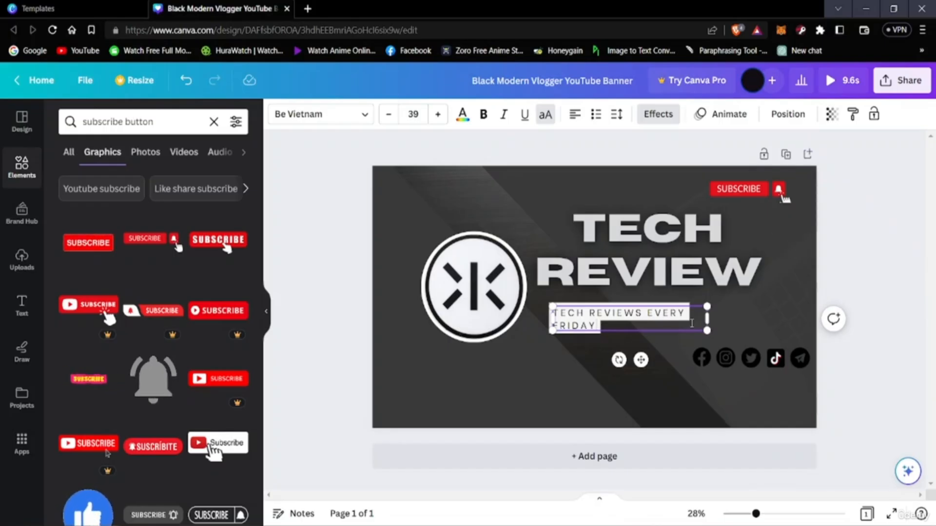
left_click_drag(690, 313, 644, 315)
left_click(616, 320)
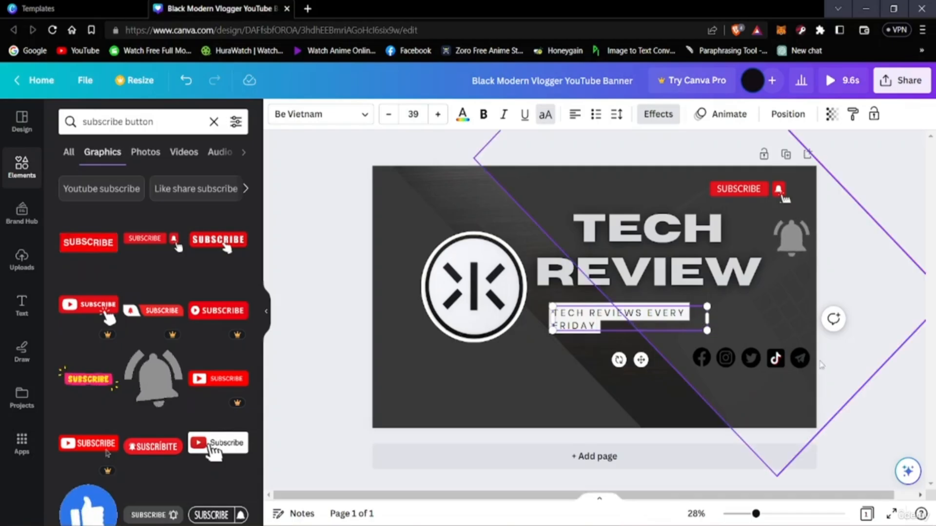
left_click(835, 426)
left_click(592, 324)
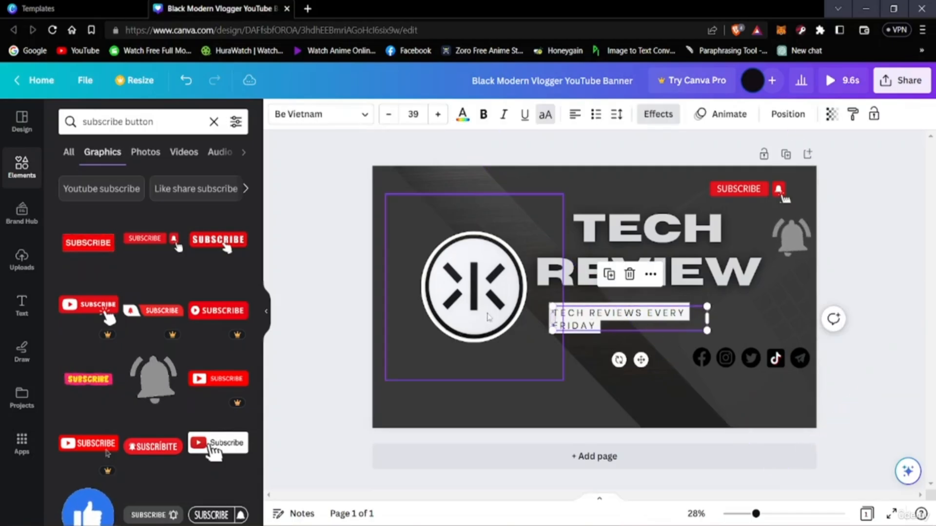
Step: Try the dark gray and black document colors on the full "TECH REVIEWS EVERY FRIDAY" tagline
left_click(462, 115)
left_click(130, 195)
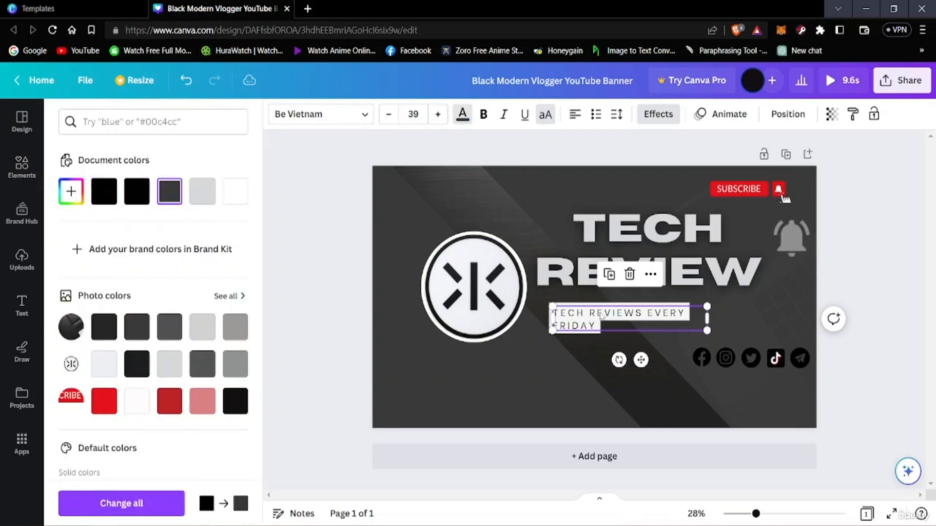
left_click(598, 314)
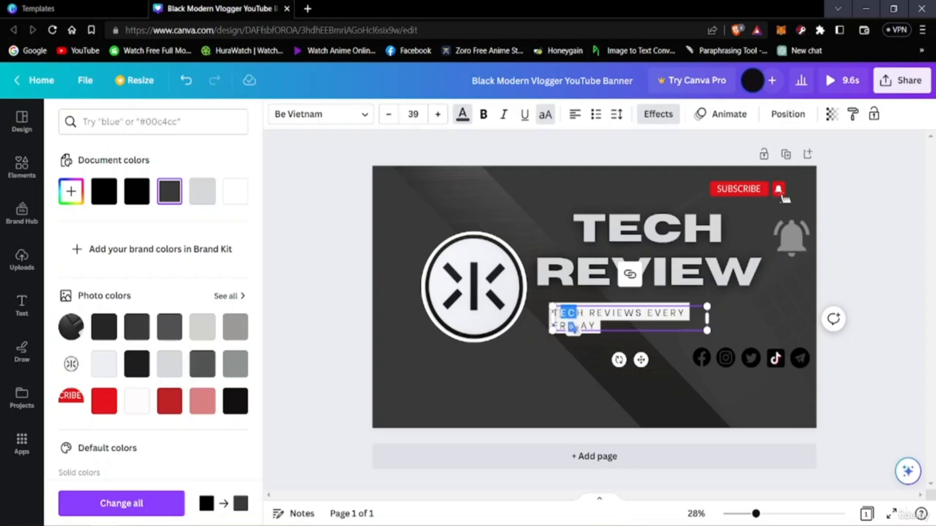
left_click_drag(568, 313, 595, 325)
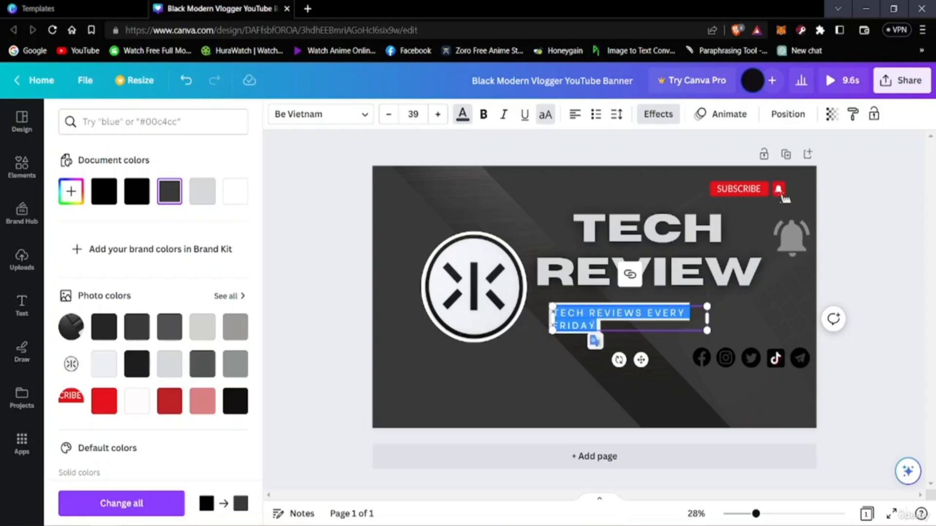
left_click(128, 201)
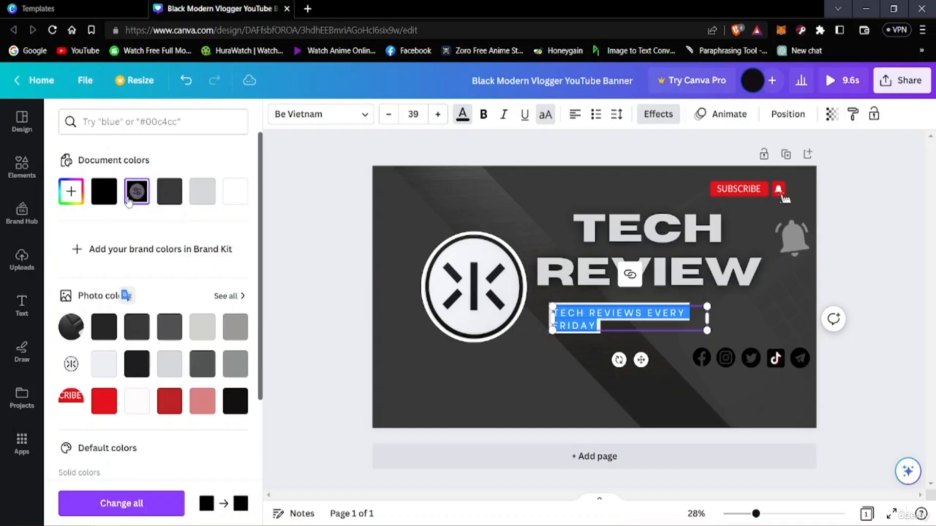
left_click(889, 420)
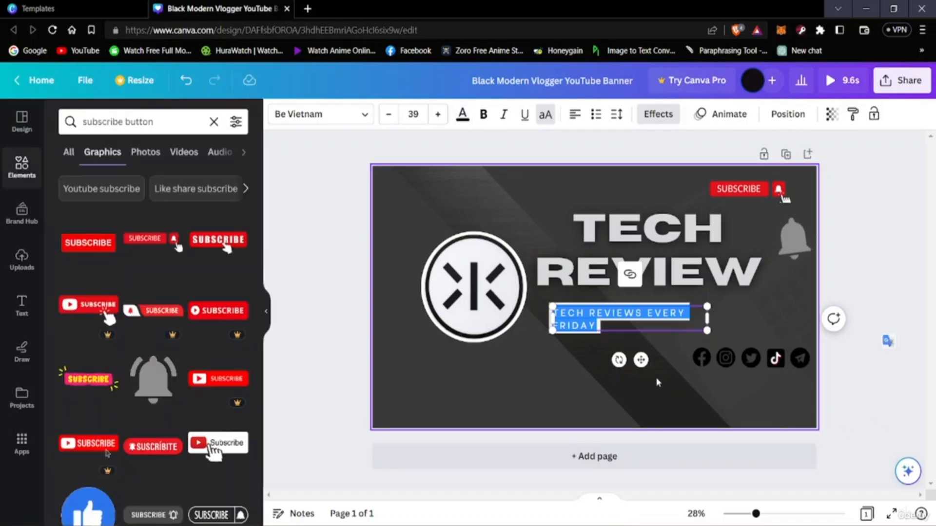
left_click(410, 487)
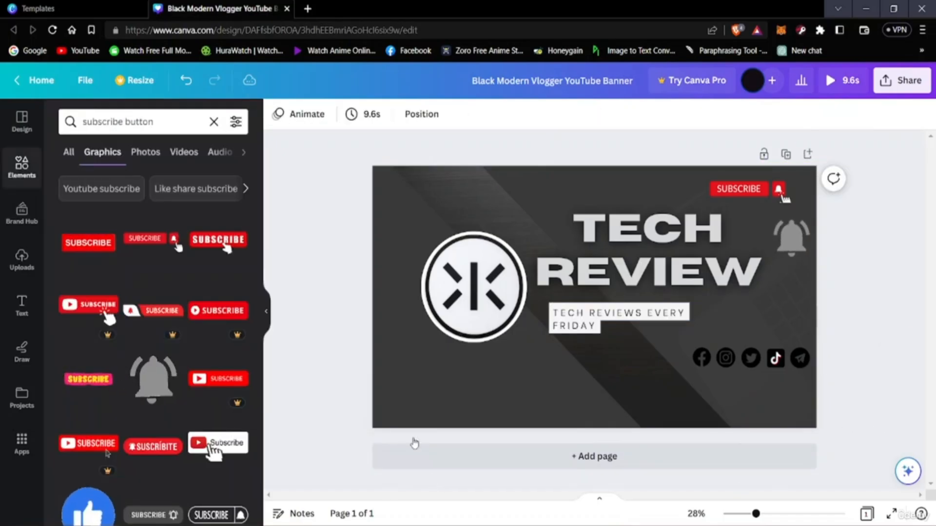
Step: Compare the two black document colors on the tagline below the TECH REVIEW title
left_click(574, 326)
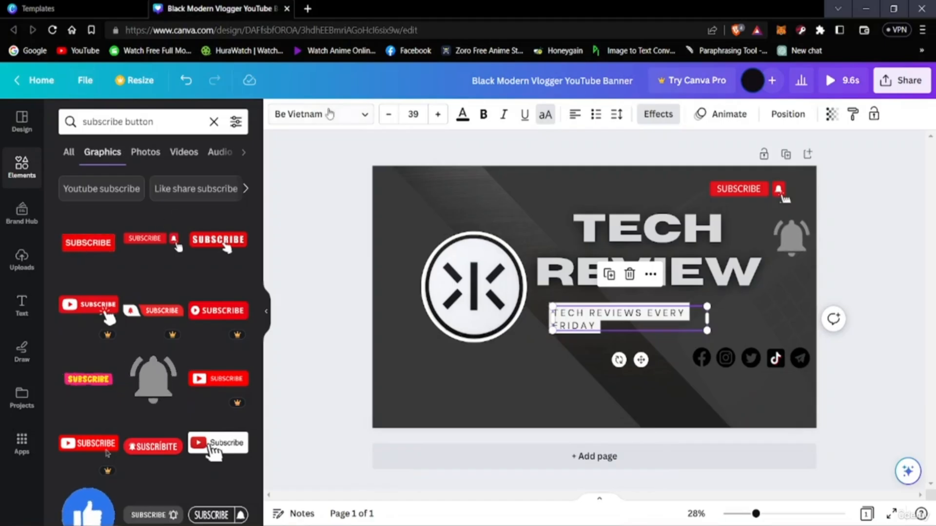
left_click(456, 120)
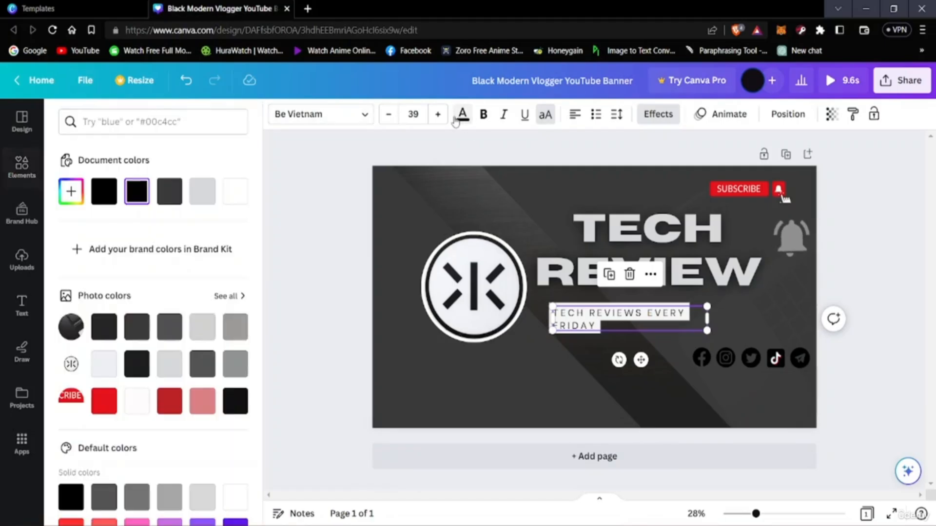
left_click(105, 197)
left_click(139, 195)
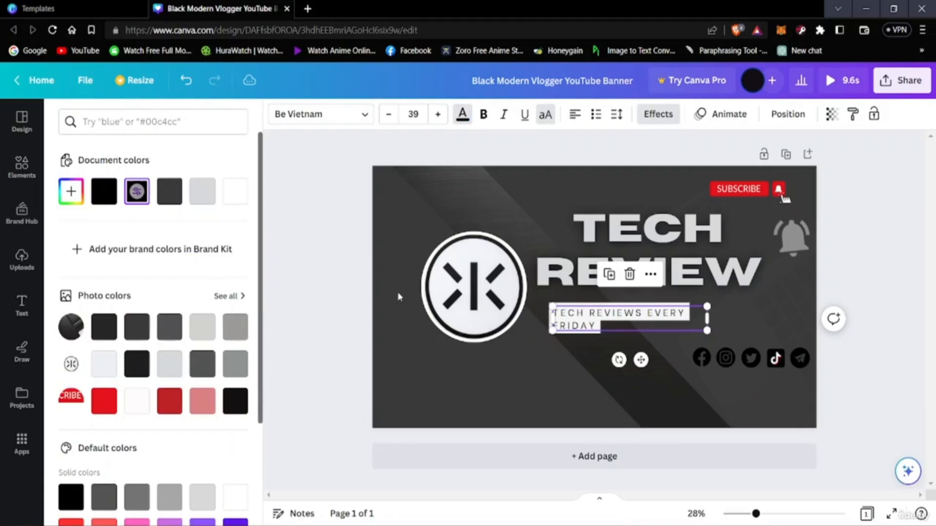
Step: Change the font of the whole "TECH REVIEWS EVERY FRIDAY" tagline to Noto Serif
left_click(612, 317)
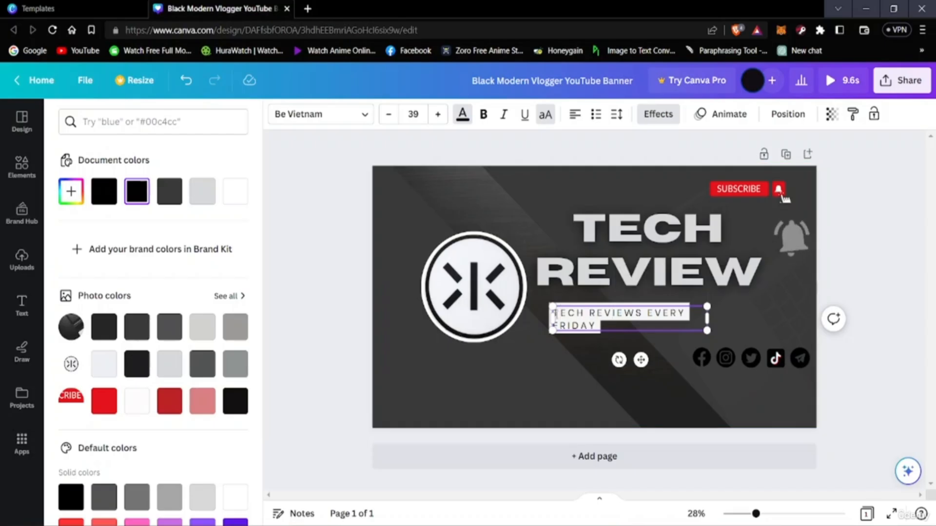
left_click_drag(554, 316, 568, 323)
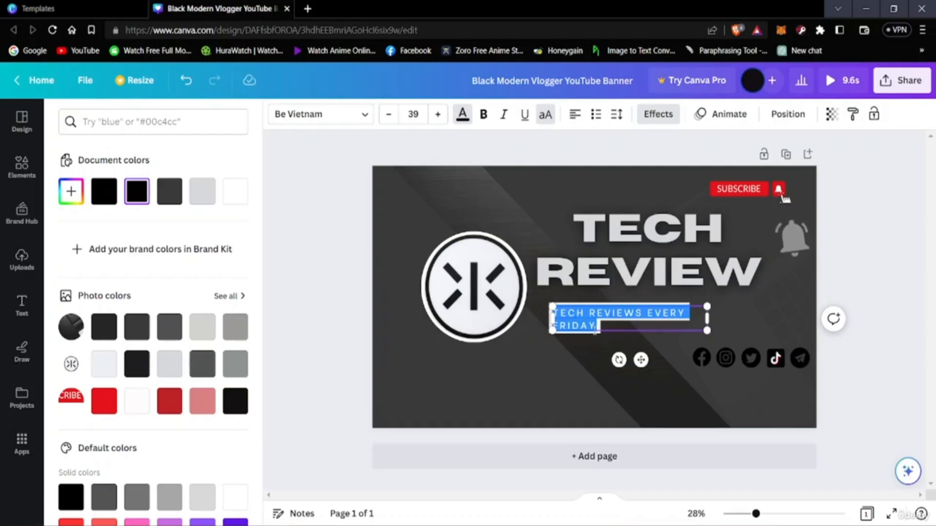
left_click(362, 116)
scroll(98, 302, "down", 6)
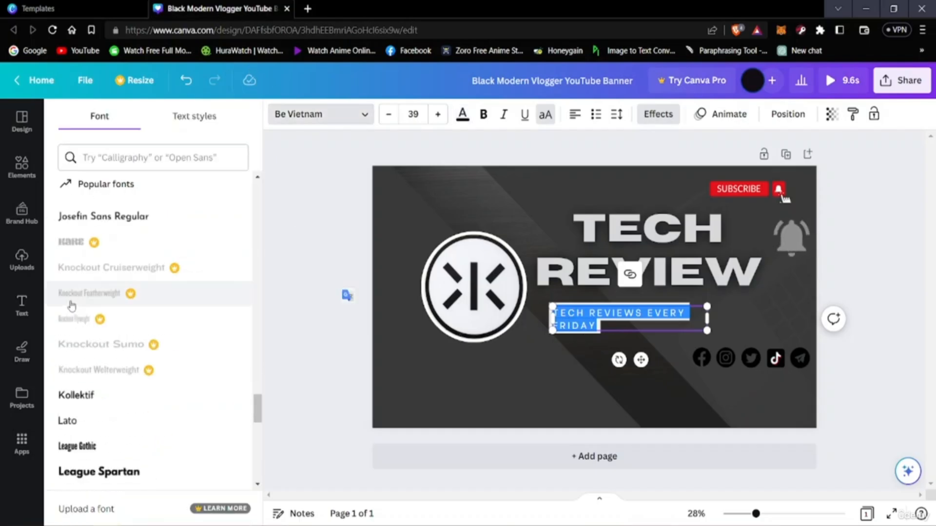
scroll(108, 334, "down", 10)
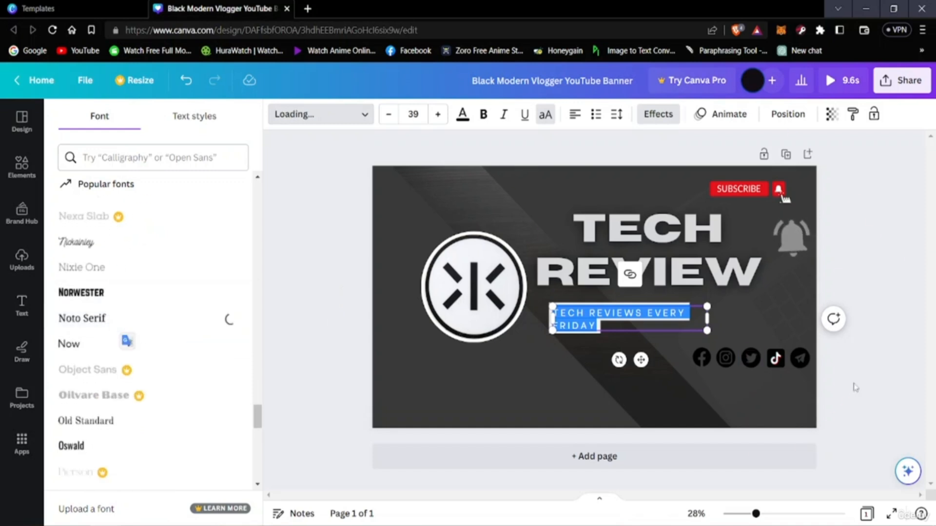
left_click(884, 403)
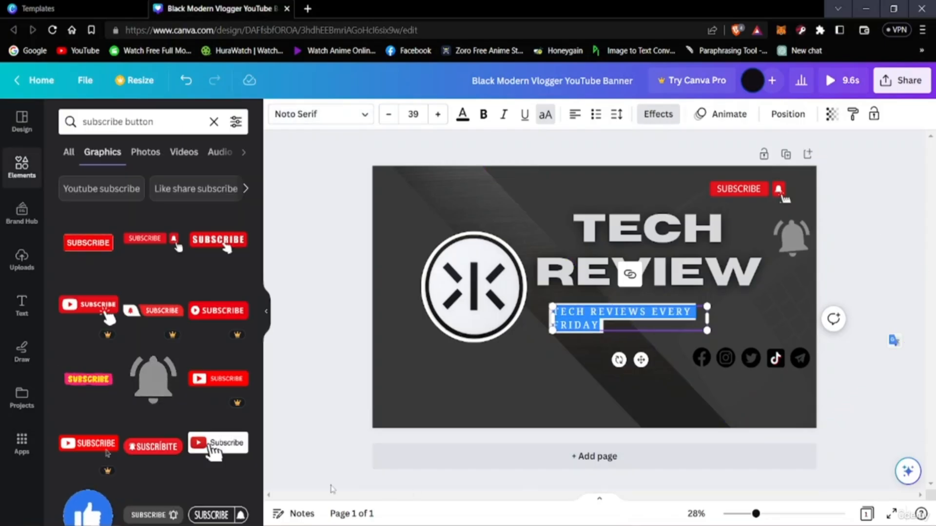
left_click(441, 442)
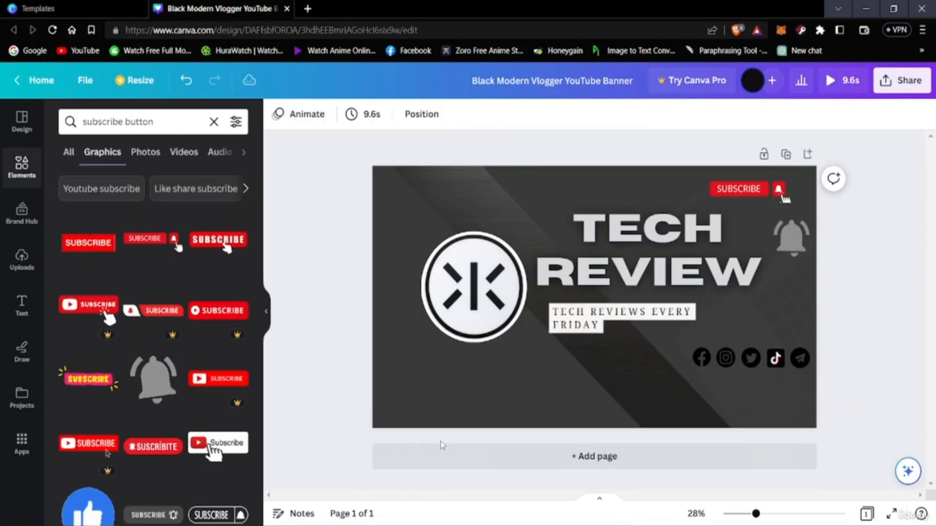
Step: Increase the tagline's font size to 41
left_click(556, 316)
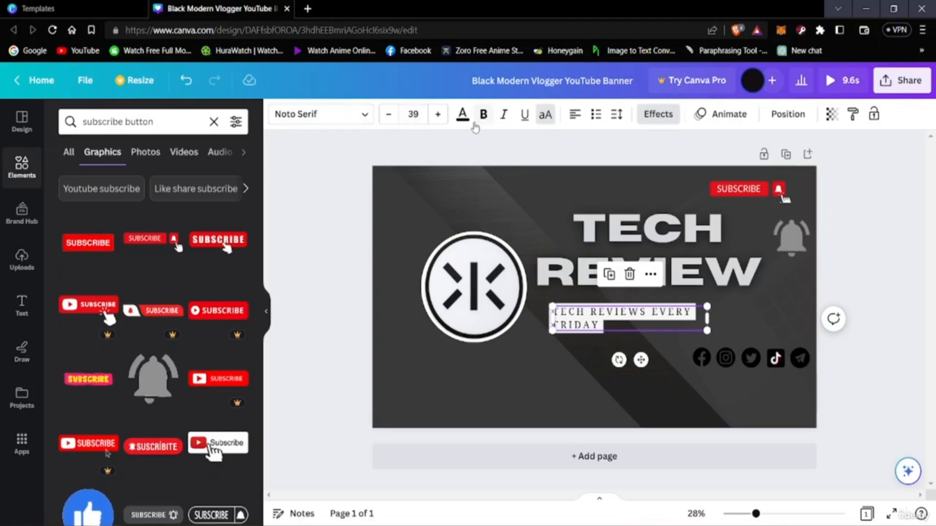
left_click(444, 122)
left_click(444, 122)
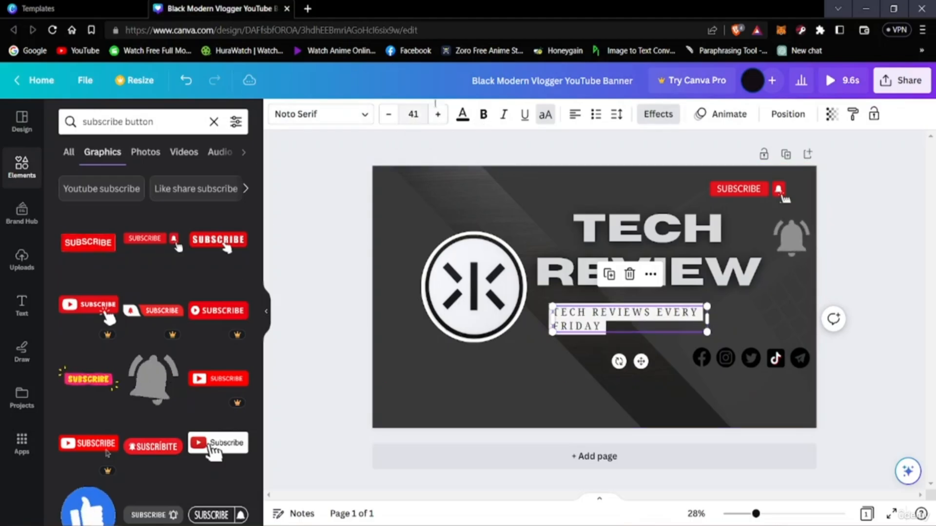
Step: Try the black and gray document colors and a dark gray from the background photo's palette on the tagline
left_click(463, 116)
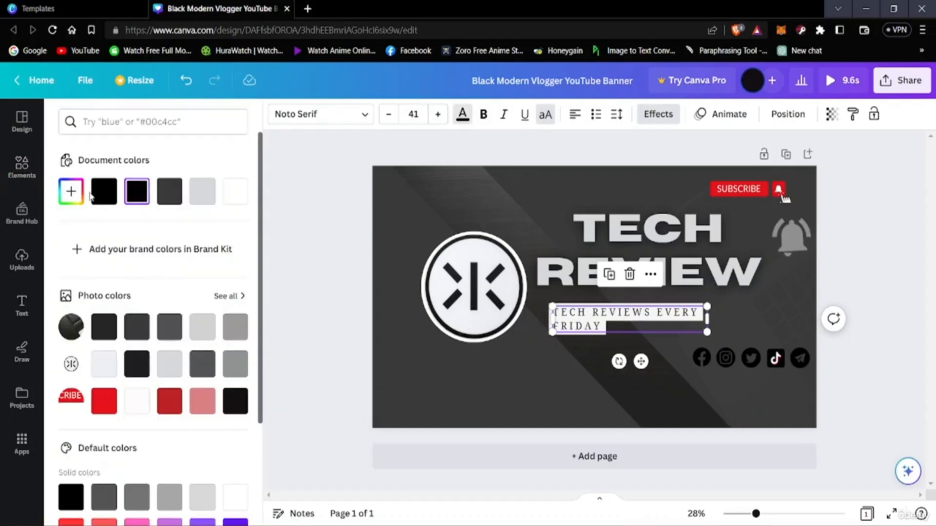
left_click(104, 198)
left_click(103, 193)
left_click(202, 191)
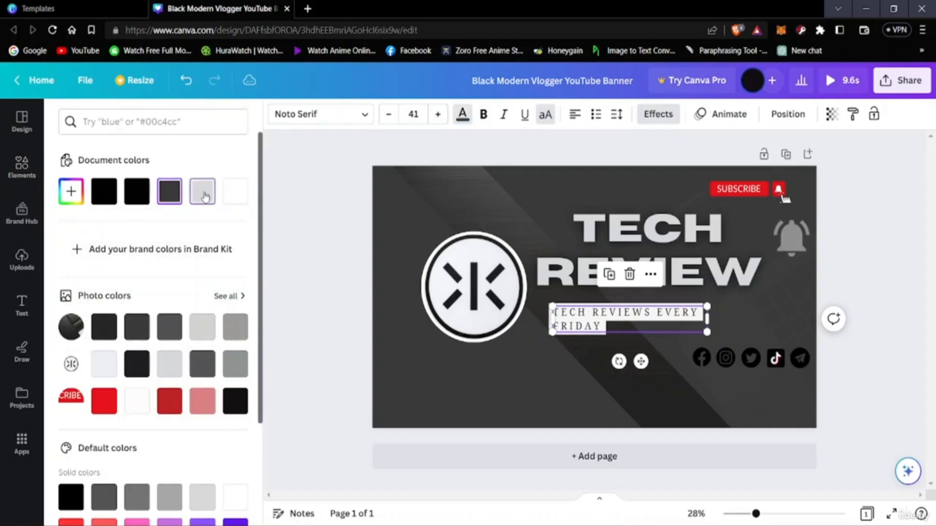
left_click(109, 331)
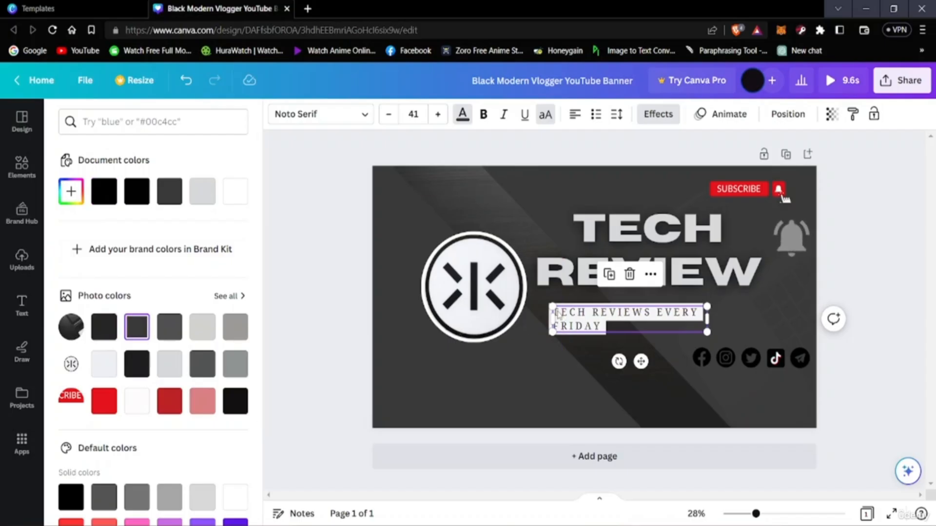
Step: Try grays from the logo's palette, near-white from the subscribe graphic's palette and the default light gray on the full tagline text
left_click(580, 320)
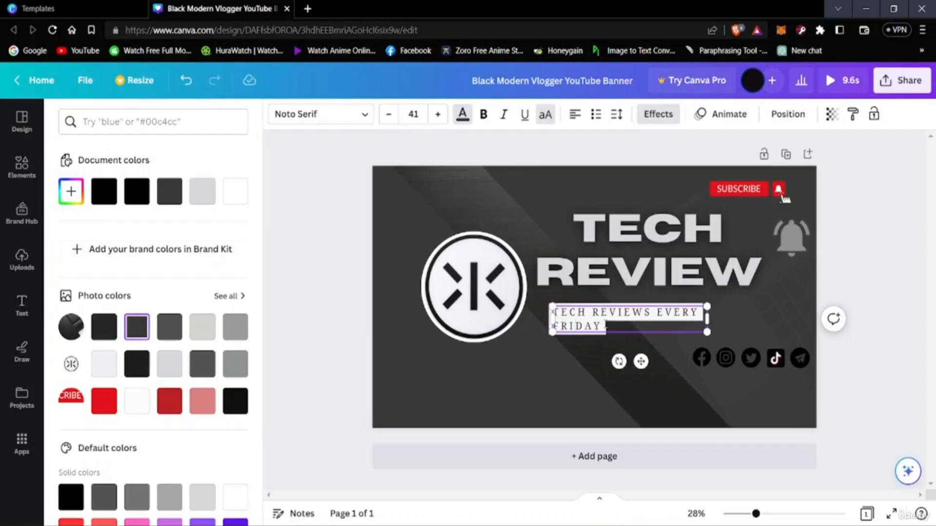
right_click(607, 317)
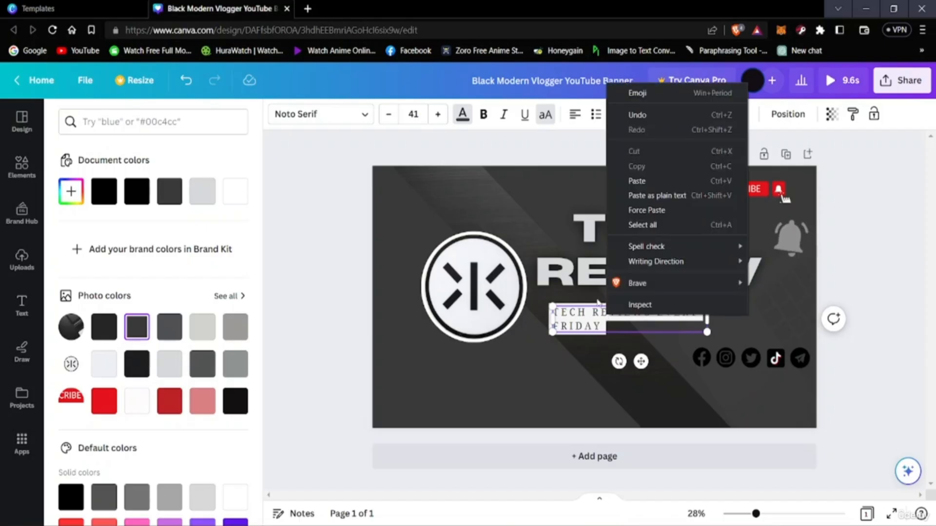
left_click(566, 316)
left_click_drag(554, 316, 605, 326)
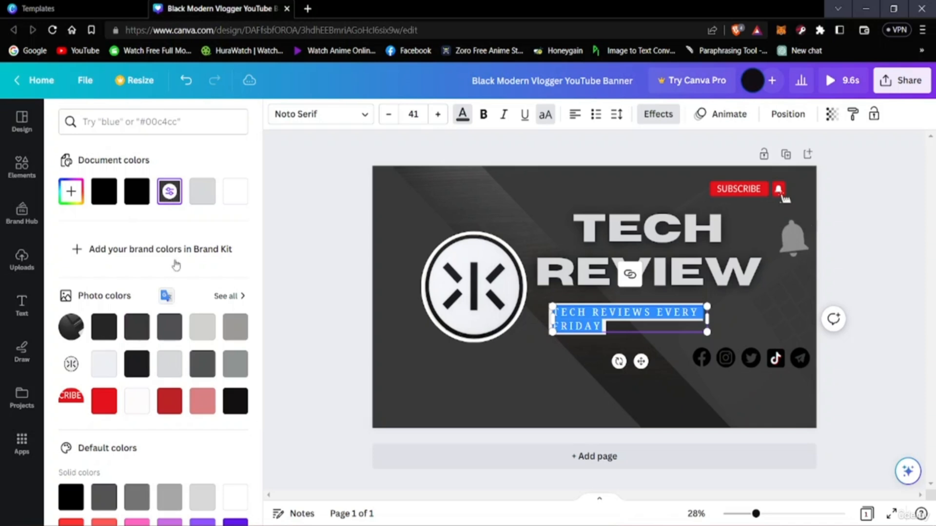
left_click(169, 363)
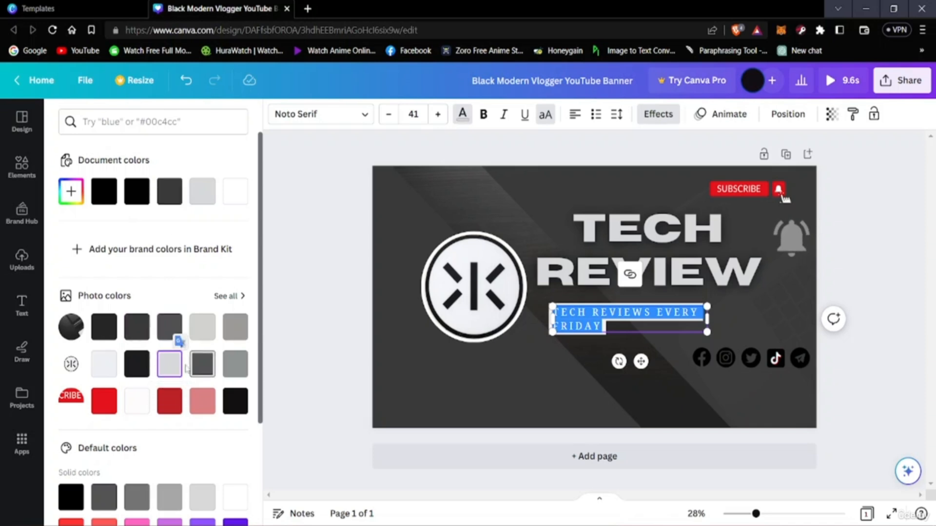
left_click(202, 366)
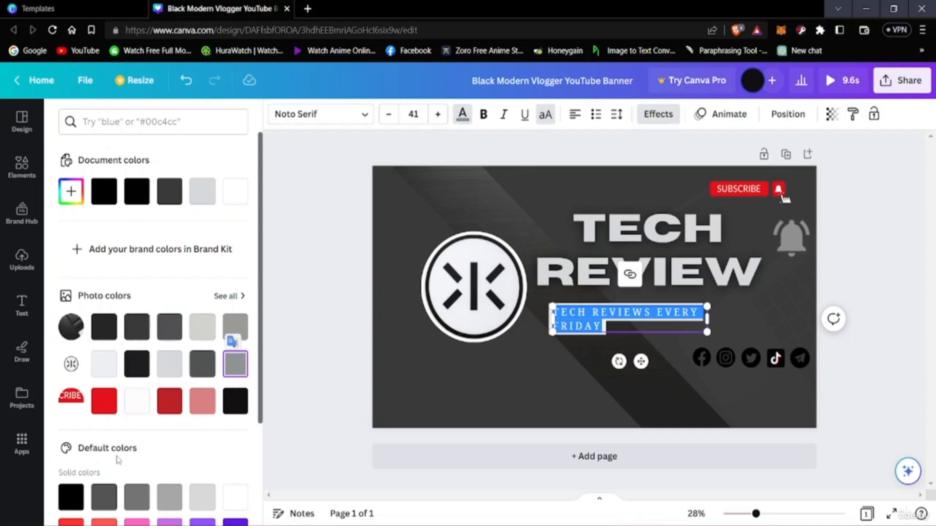
scroll(118, 460, "down", 3)
left_click(134, 283)
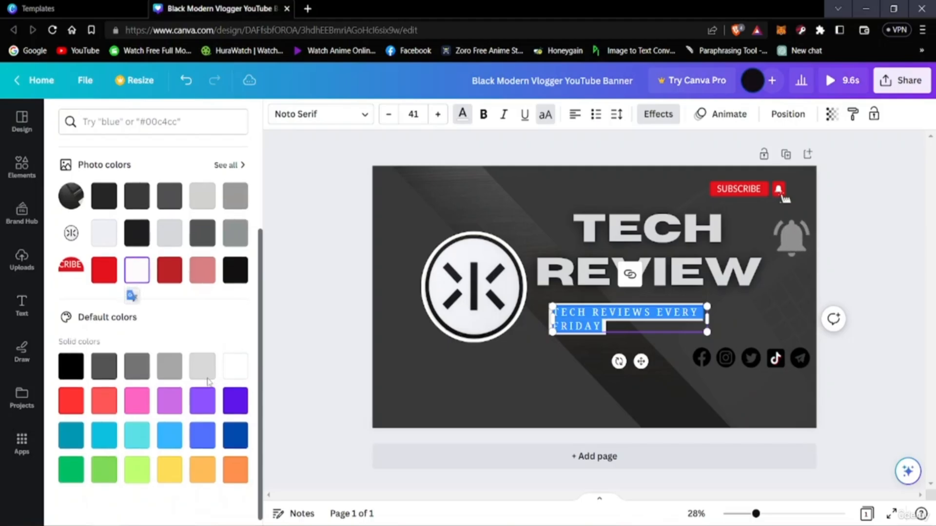
scroll(202, 361, "down", 1)
left_click(203, 360)
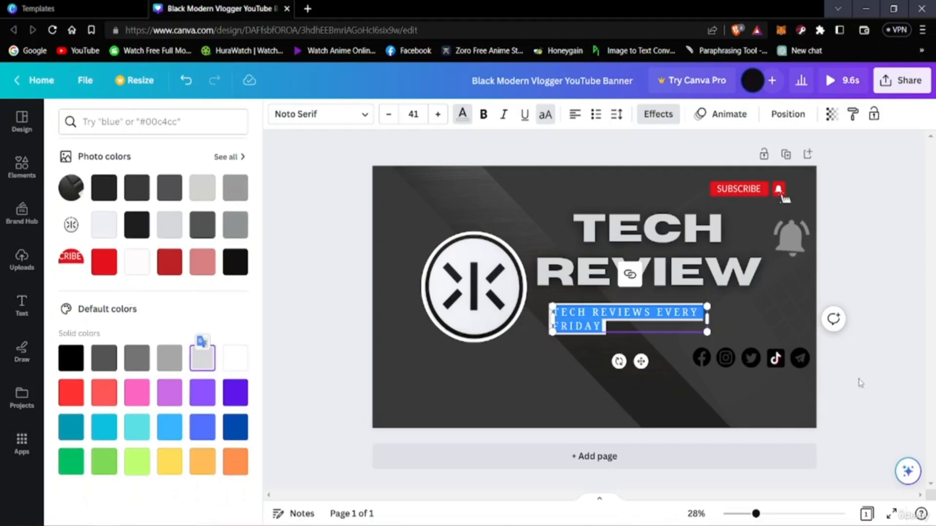
left_click(882, 416)
left_click(471, 476)
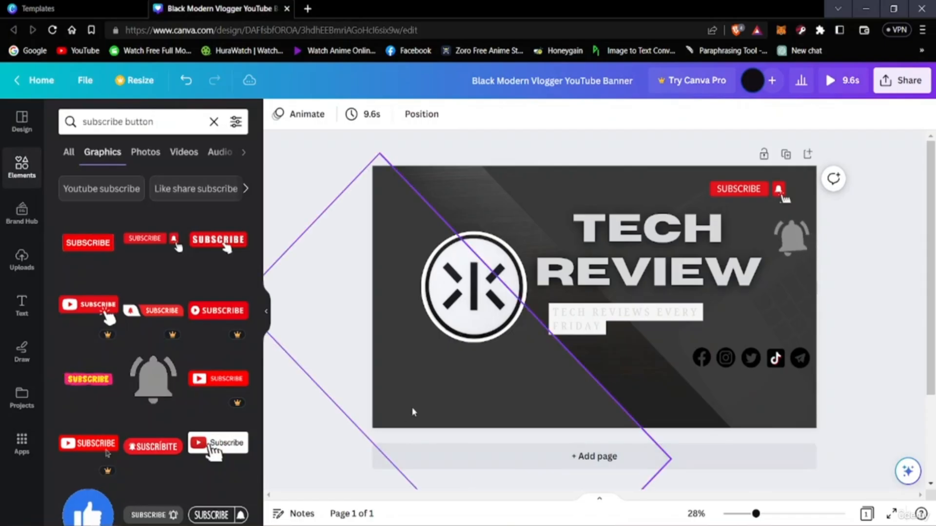
Step: Recolor the "TECH REVIEWS EVERY FRIDAY" tagline dark gray so it contrasts with its white background
left_click(580, 319)
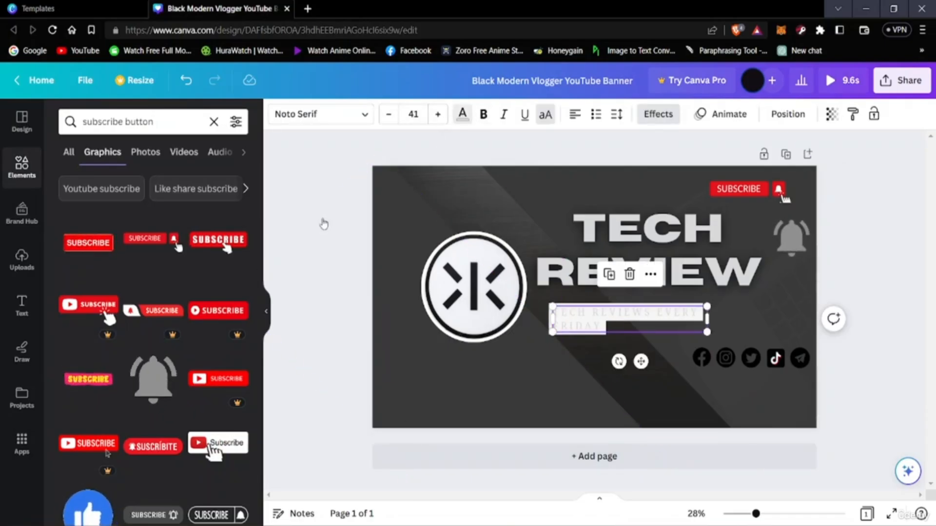
left_click(463, 114)
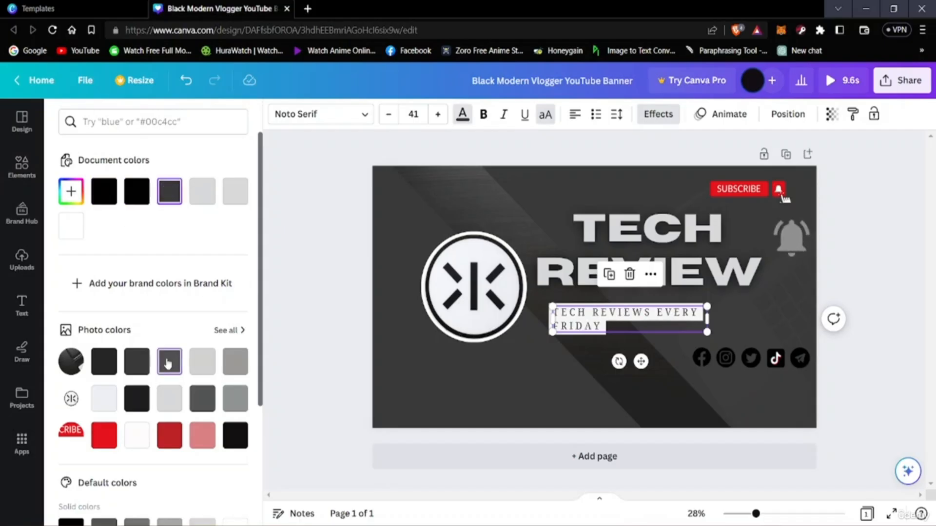
Step: Try light gray on the tagline, restore the background photo's dark gray, and move the tagline to line up with the REVIEW title's left edge
left_click(204, 372)
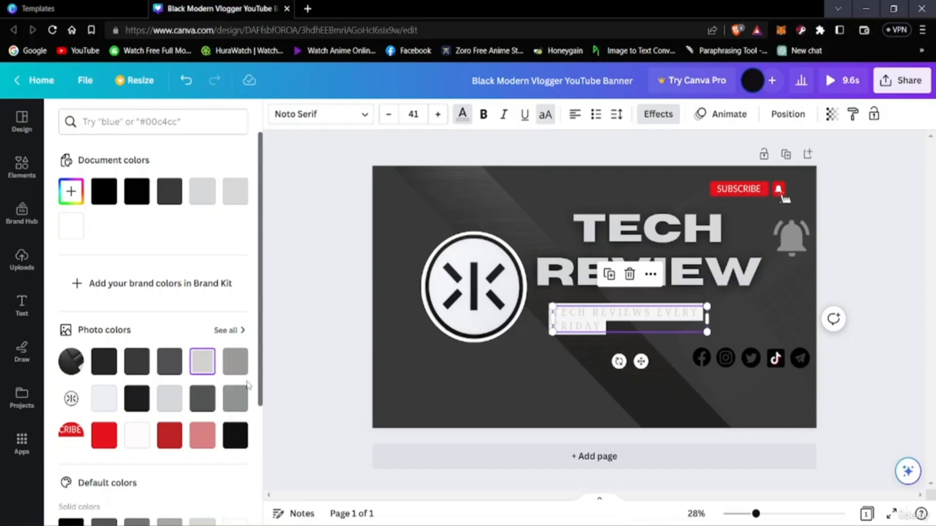
left_click(169, 362)
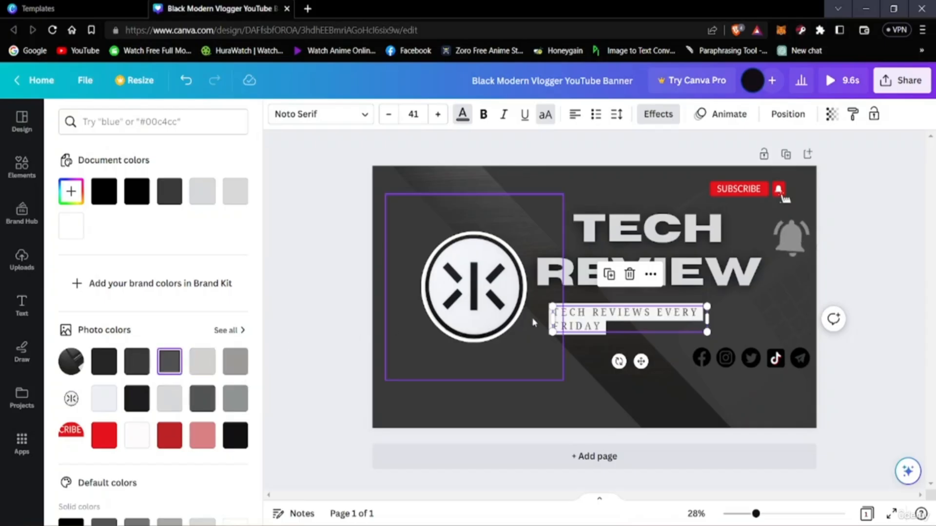
left_click_drag(557, 315, 570, 322)
mouse_move(642, 321)
left_mouse_down()
mouse_move(592, 324)
mouse_move(626, 322)
left_mouse_up()
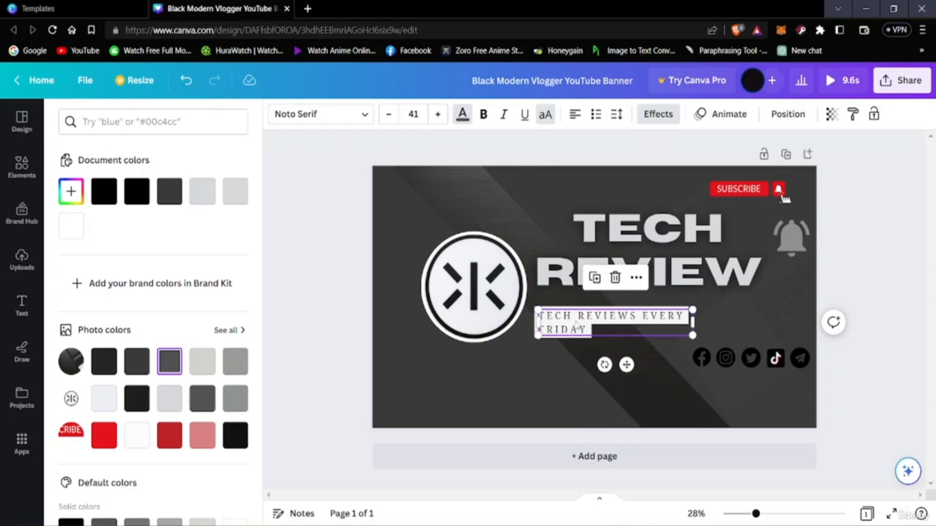
Step: Set the font of the full "TECH REVIEWS EVERY FRIDAY" tagline to Shrikhand
left_click(575, 323)
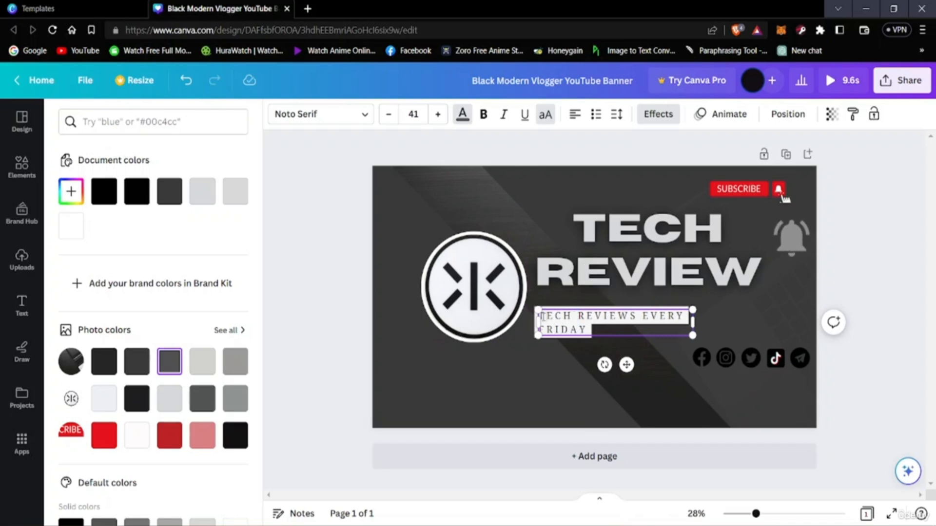
double_click(542, 317)
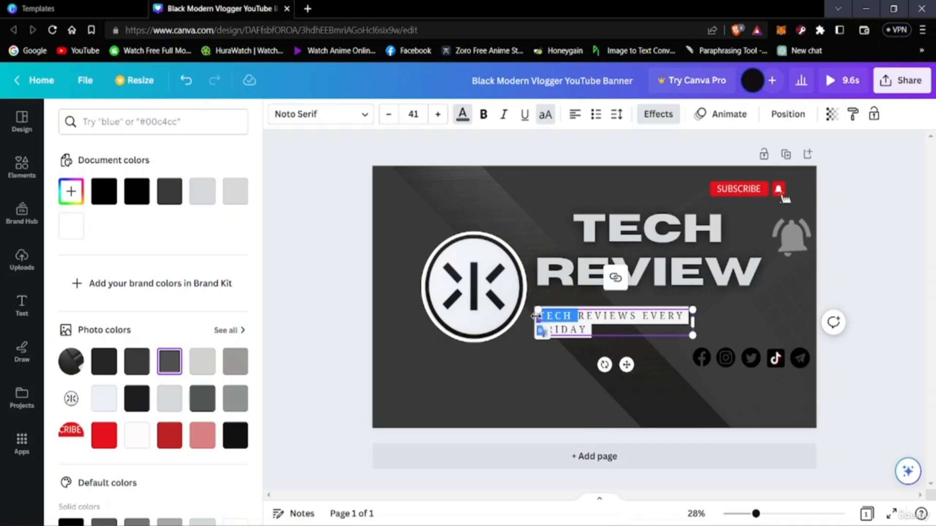
key("ctrl+a")
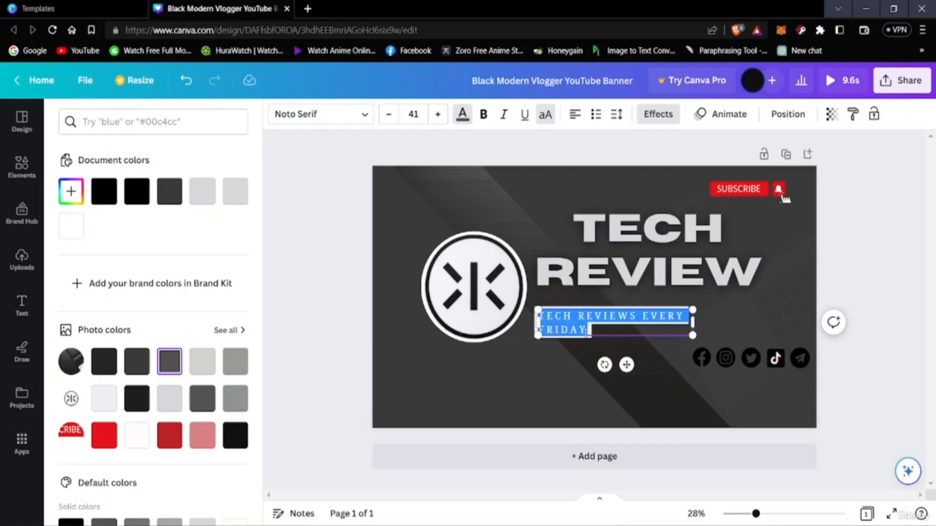
left_click(312, 114)
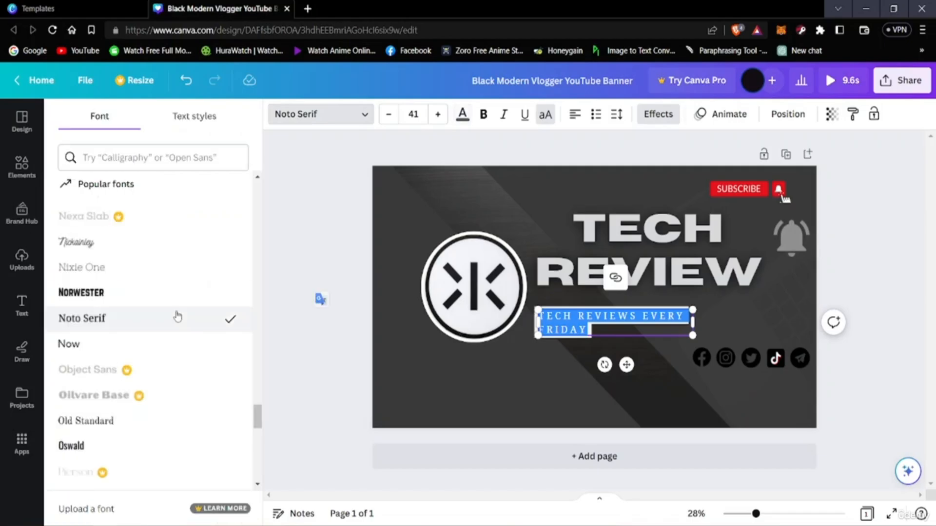
scroll(73, 339, "down", 10)
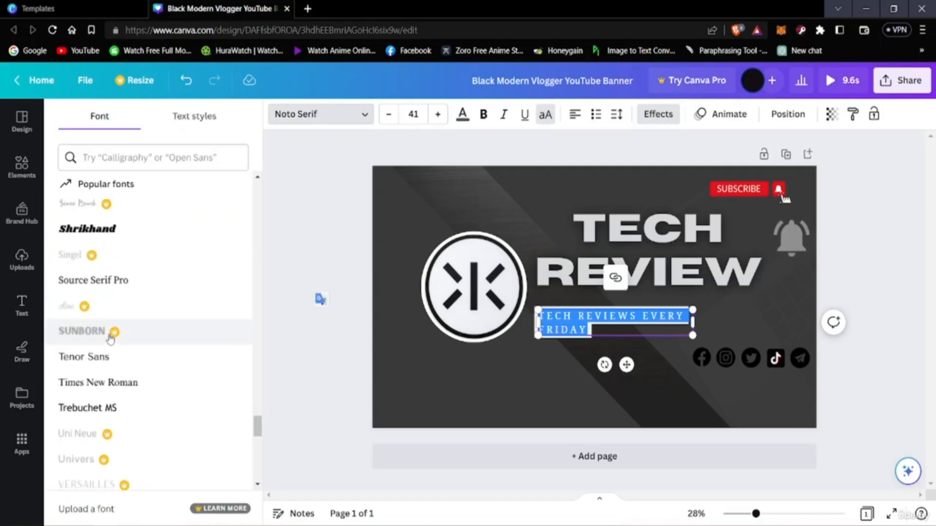
scroll(108, 332, "down", 5)
scroll(110, 330, "up", 7)
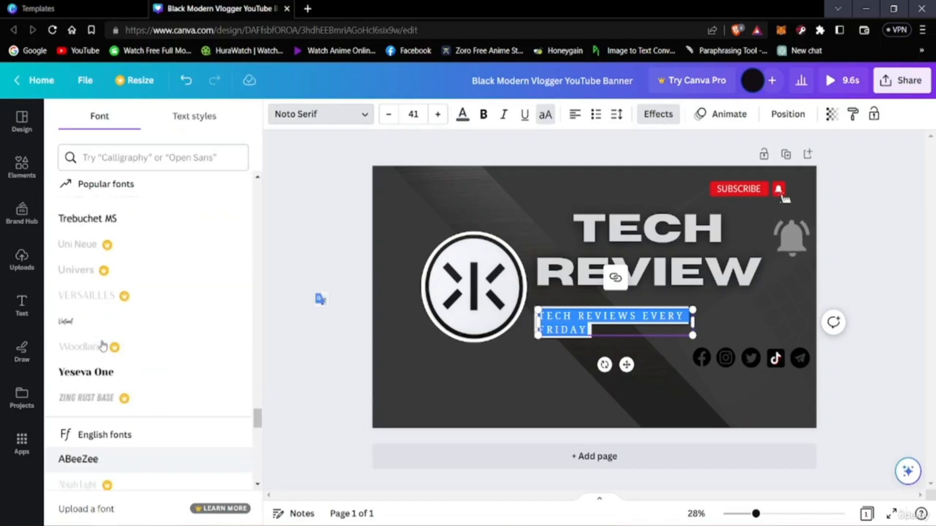
left_click(104, 298)
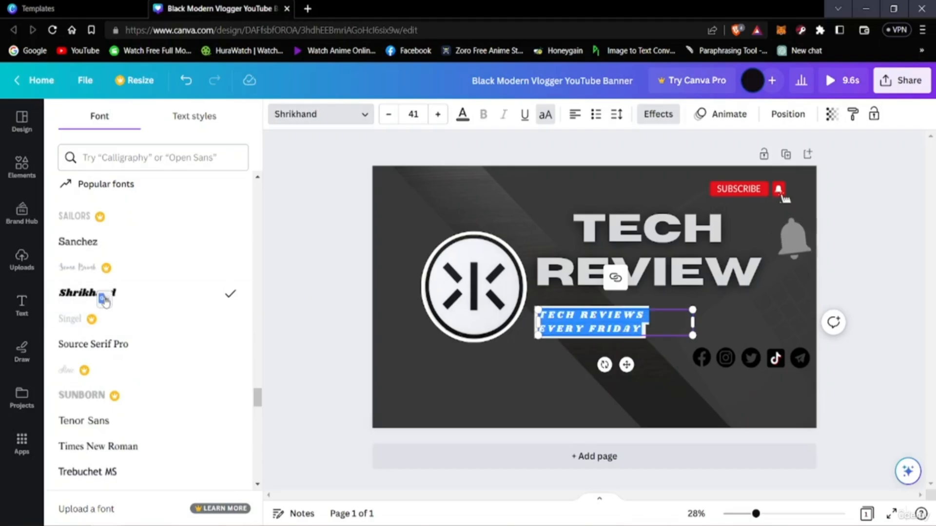
left_click(863, 336)
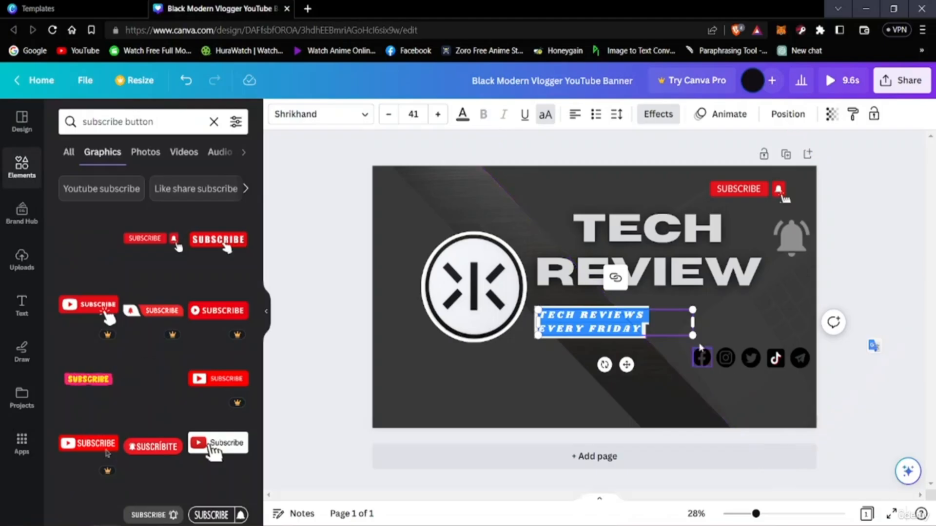
left_click(361, 462)
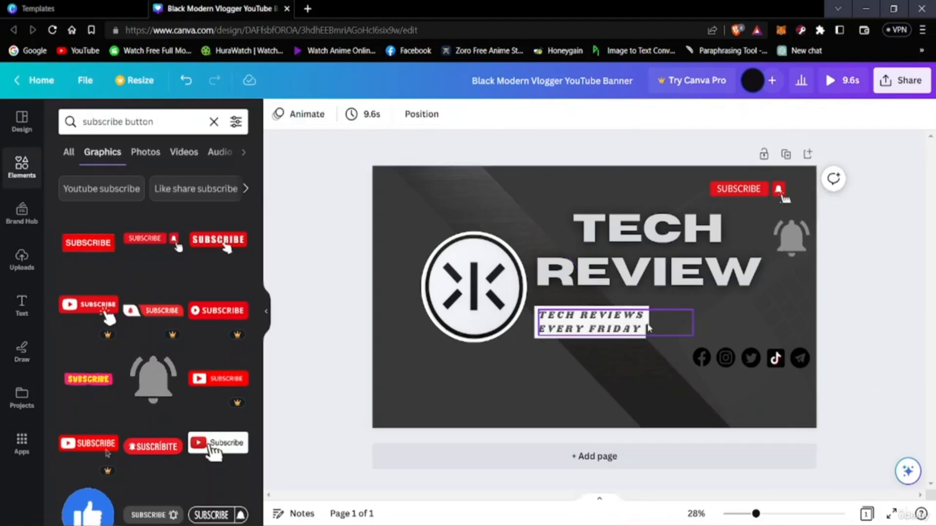
Step: Widen the tagline's text box so the whole text fits on a single line beneath the title
left_click(685, 326)
left_click_drag(688, 324, 775, 314)
left_click(867, 402)
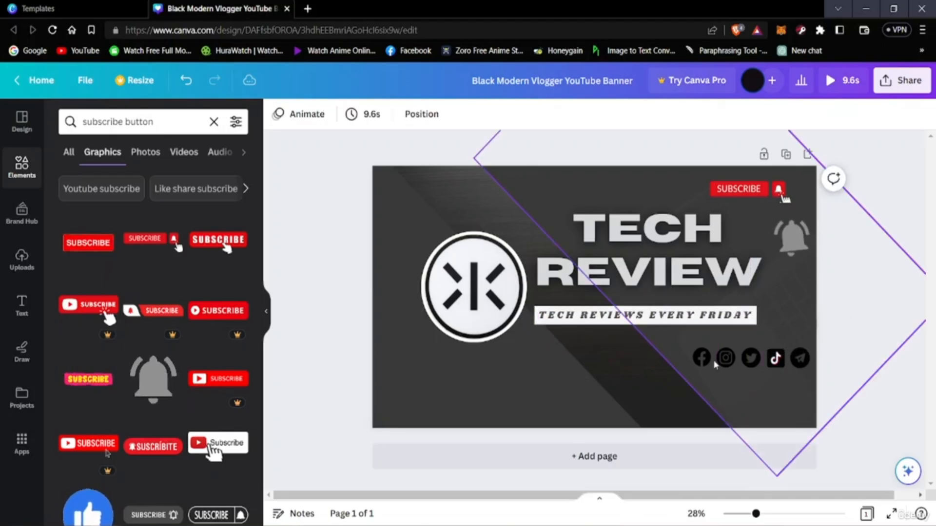
Step: Try black from the document colors on the full tagline text
left_click(538, 319)
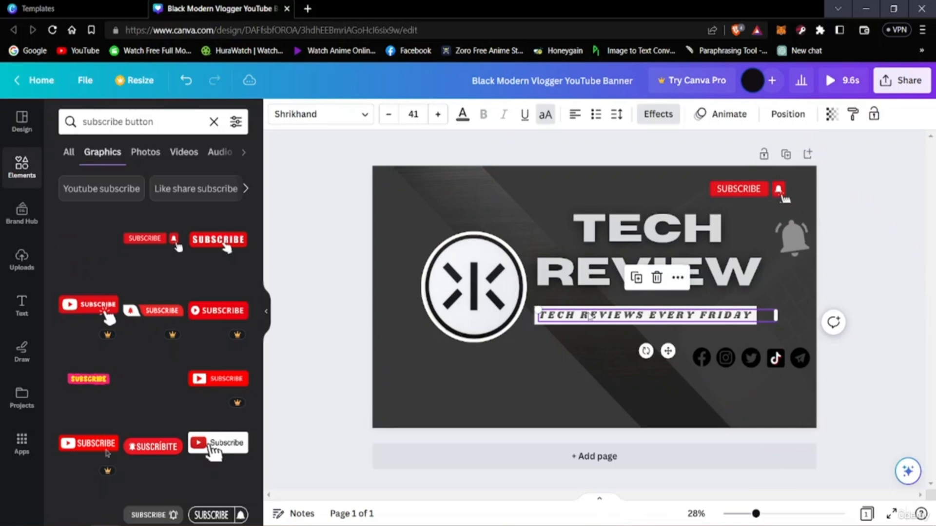
left_click_drag(538, 315, 756, 316)
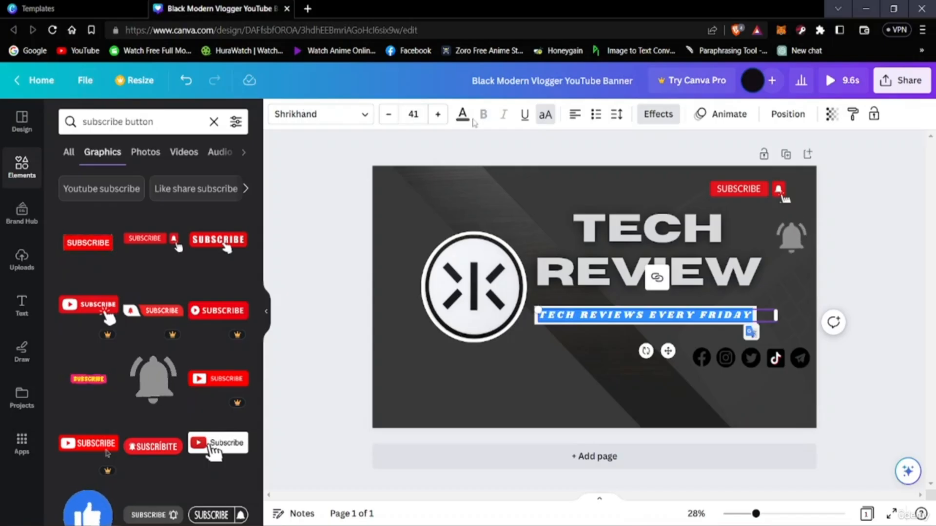
left_click(463, 116)
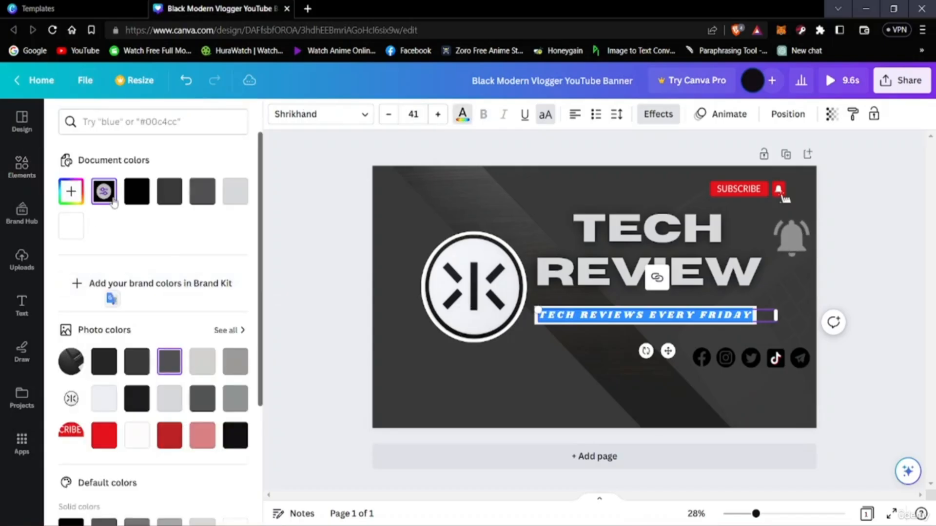
left_click(137, 191)
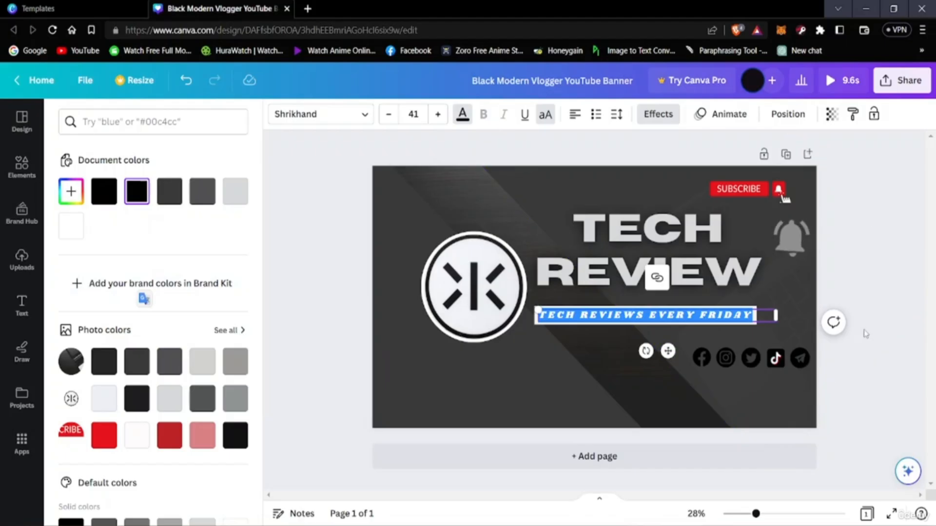
left_click(885, 392)
left_click(322, 460)
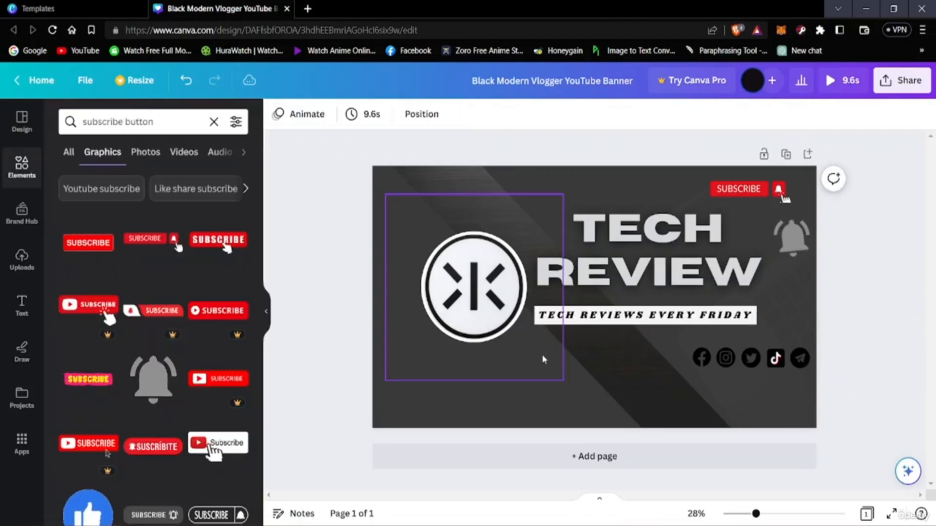
Step: Compare dark grays from the document and background photo palettes on the tagline, and settle on the near-black from the subscribe graphic's palette
left_click(585, 315)
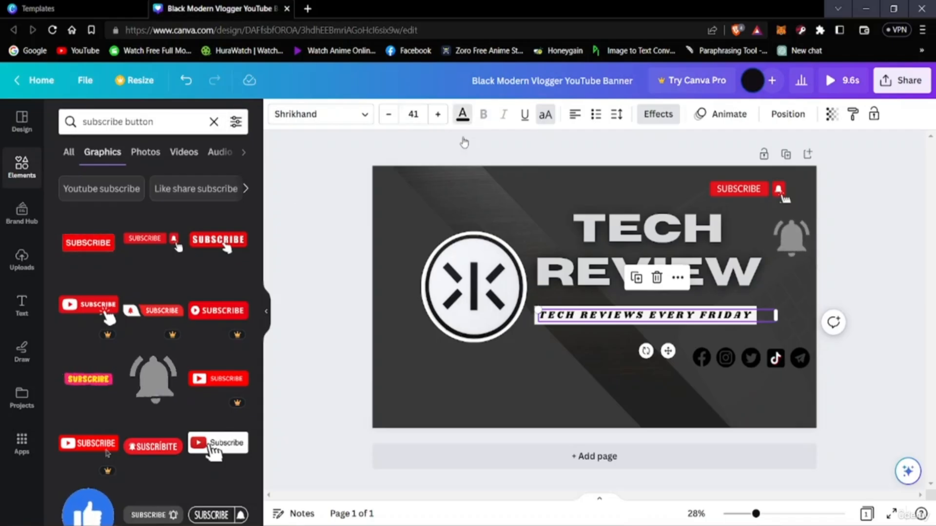
left_click(462, 114)
left_click(169, 191)
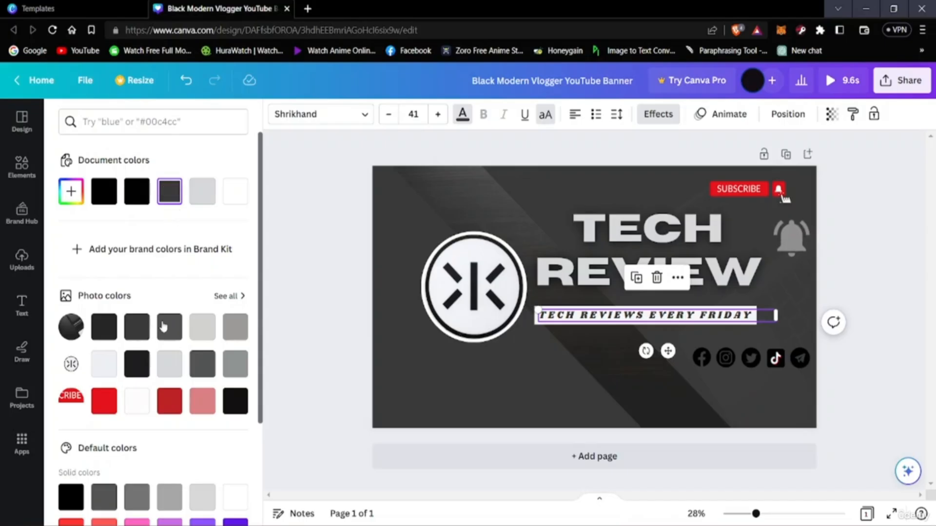
left_click(174, 335)
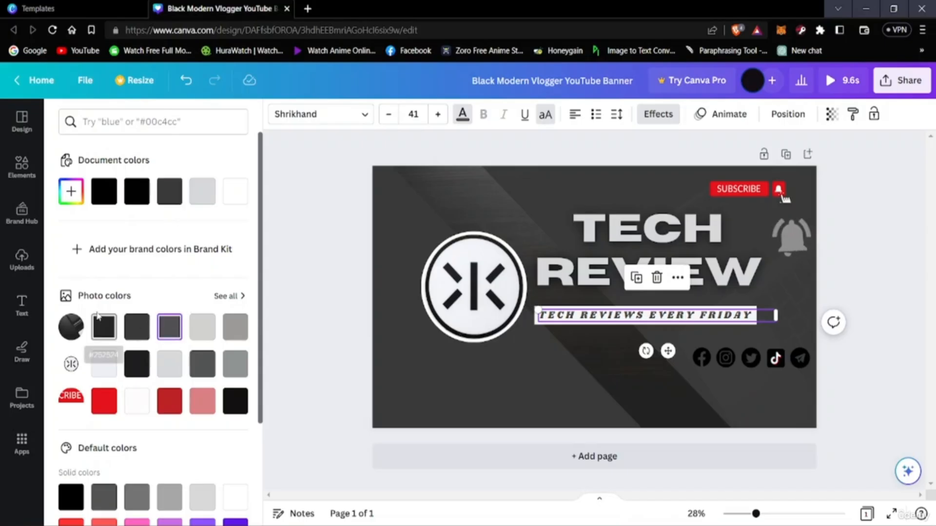
left_click(103, 327)
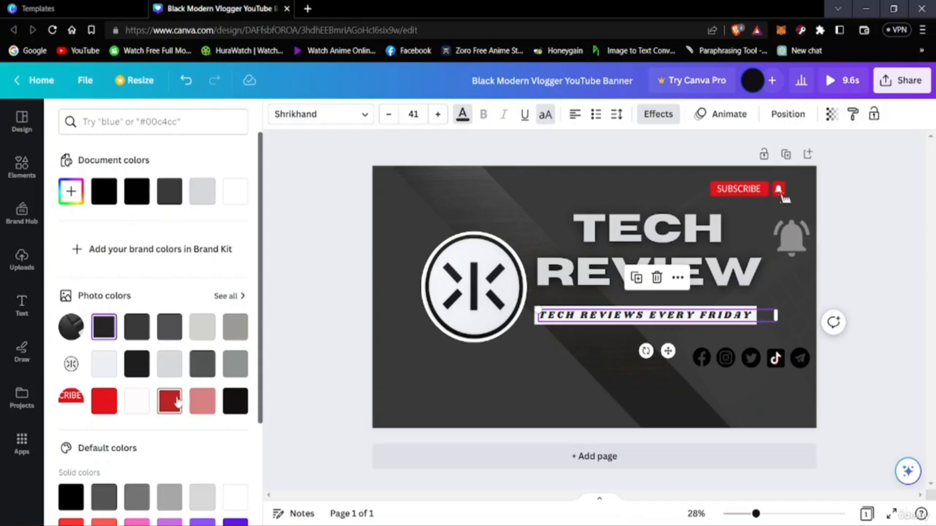
left_click(235, 405)
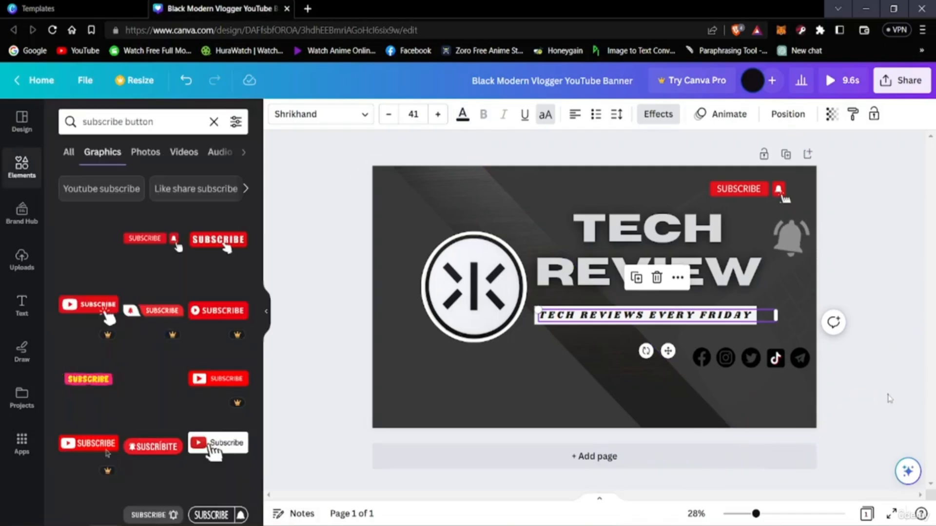
left_click(888, 398)
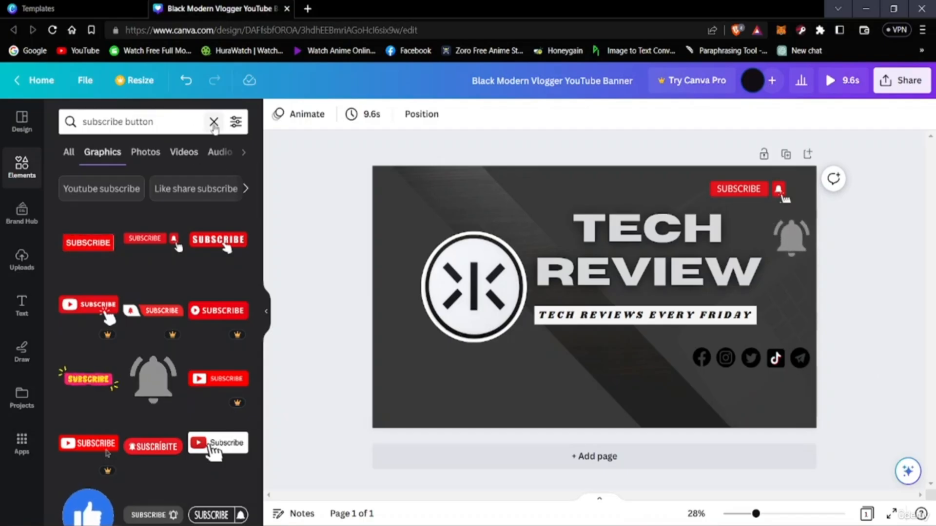
Step: Clear the "subscribe button" element search and show the YouTube banner templates
left_click(213, 121)
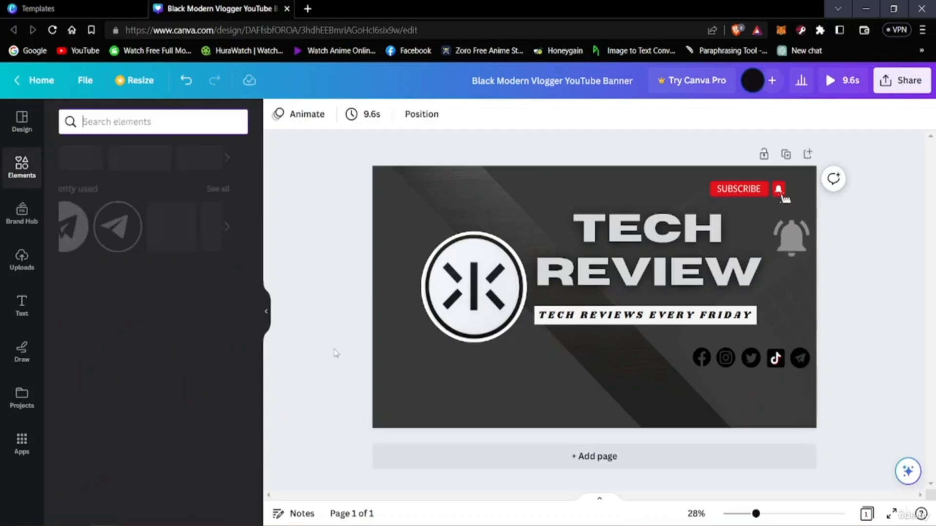
left_click(22, 121)
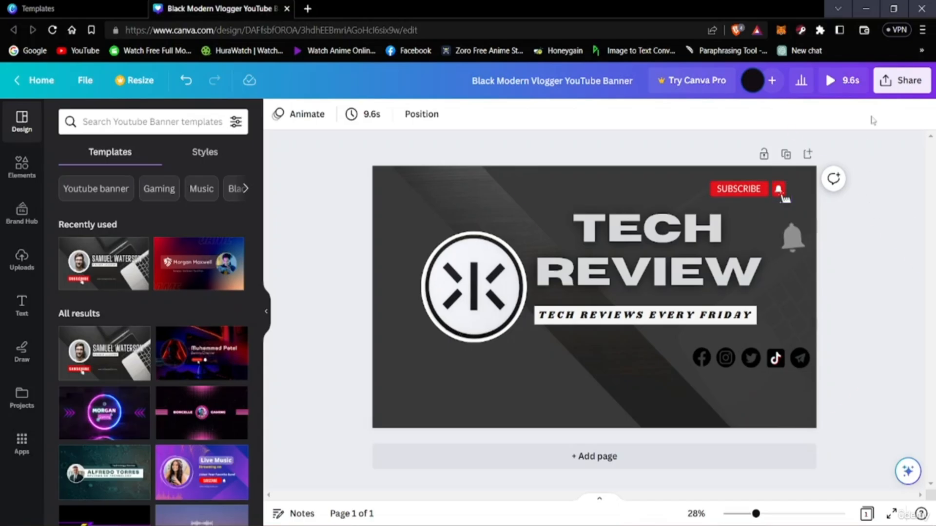
Step: Download the banner as a 1,280 × 720 px GIF and save it in Downloads as "Black Modern Vlogger YouTube Banner"
left_click(891, 93)
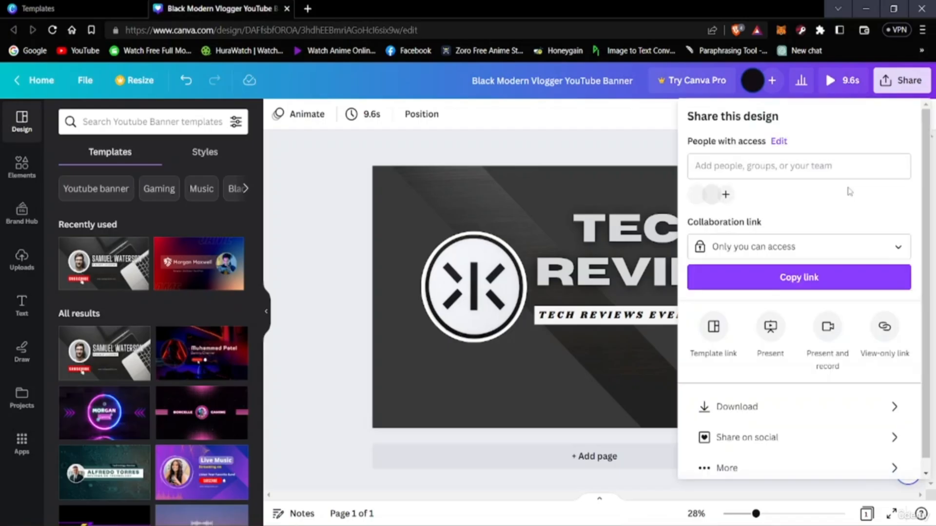
scroll(780, 330, "down", 1)
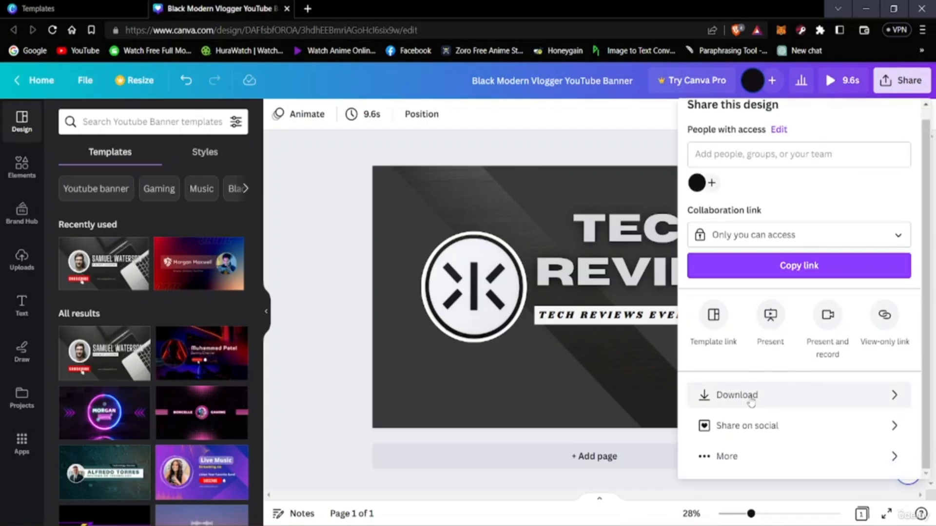
left_click(742, 399)
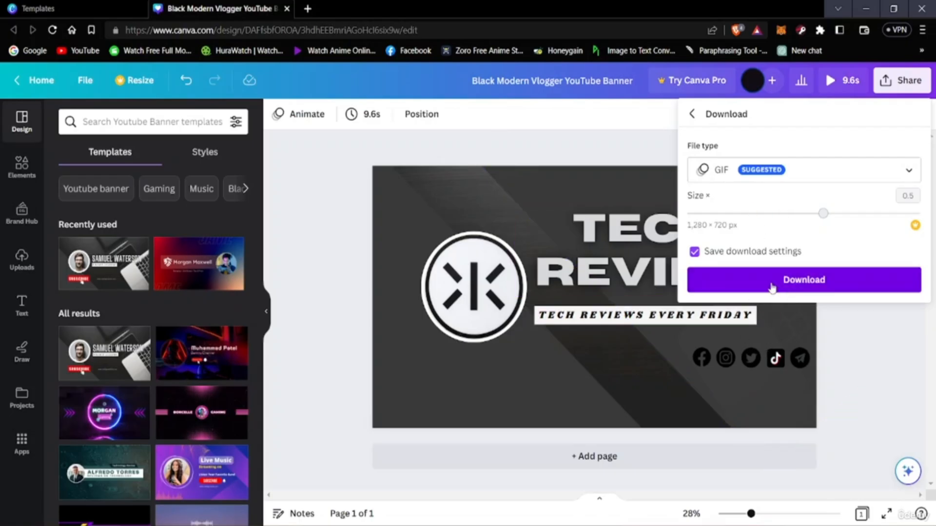
left_click(774, 288)
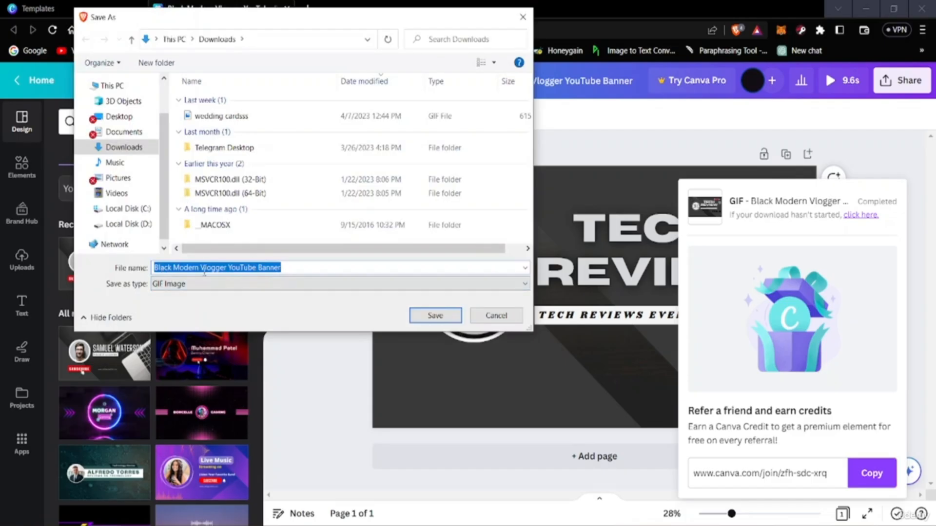
left_click(434, 315)
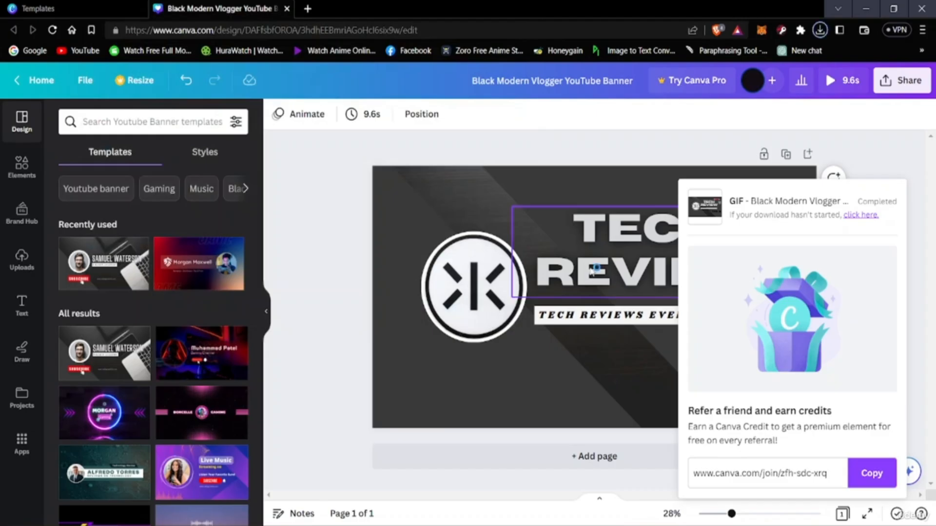
Step: Review the downloaded banner GIF in Photos and close the viewer to return to Canva
left_click(708, 60)
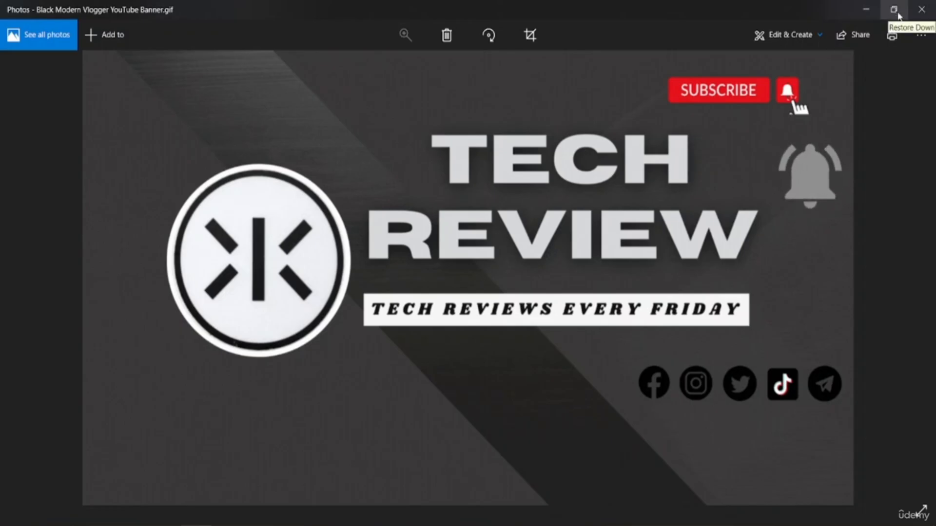
left_click(922, 9)
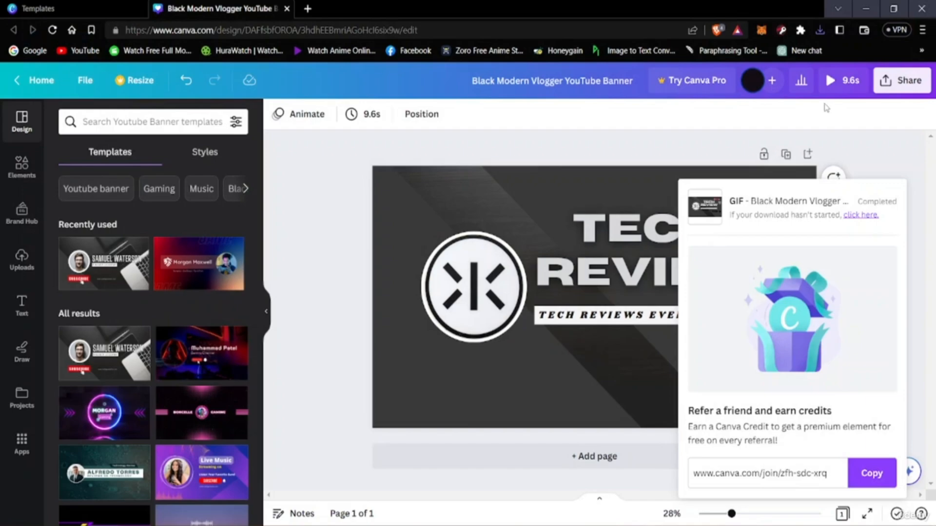
Step: Download the banner as a 2,560 × 1,440 px PNG
left_click(901, 80)
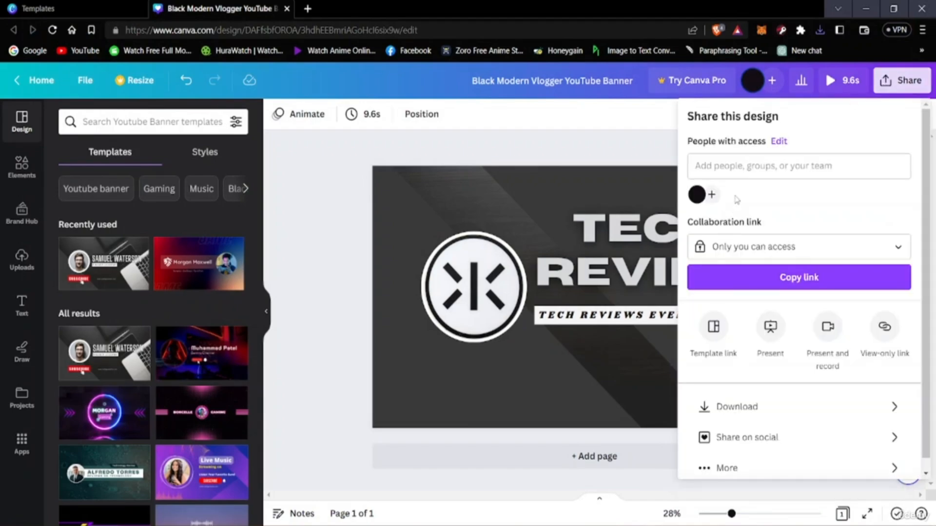
left_click(736, 407)
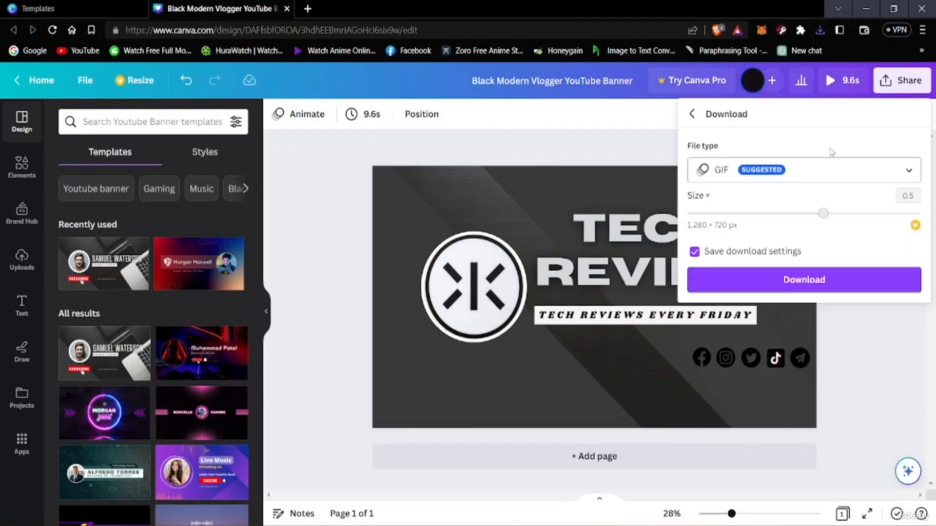
left_click(809, 179)
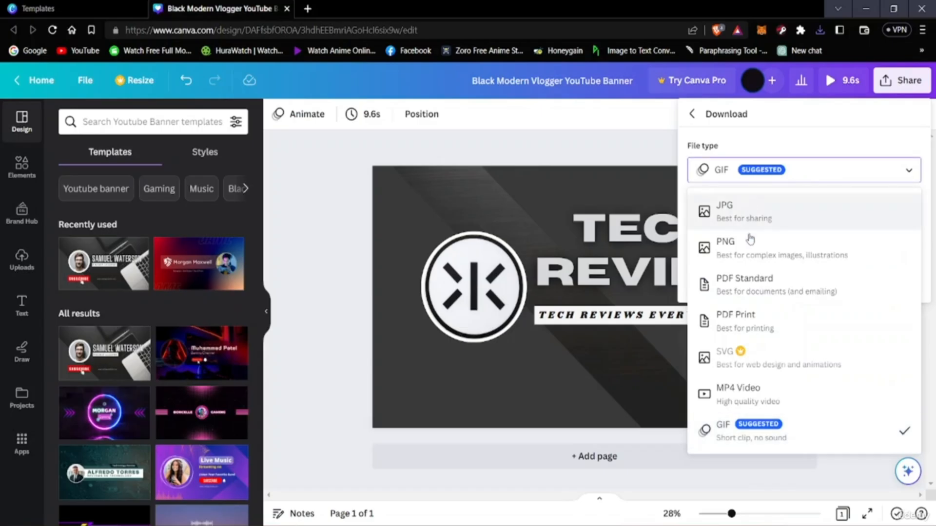
left_click(731, 246)
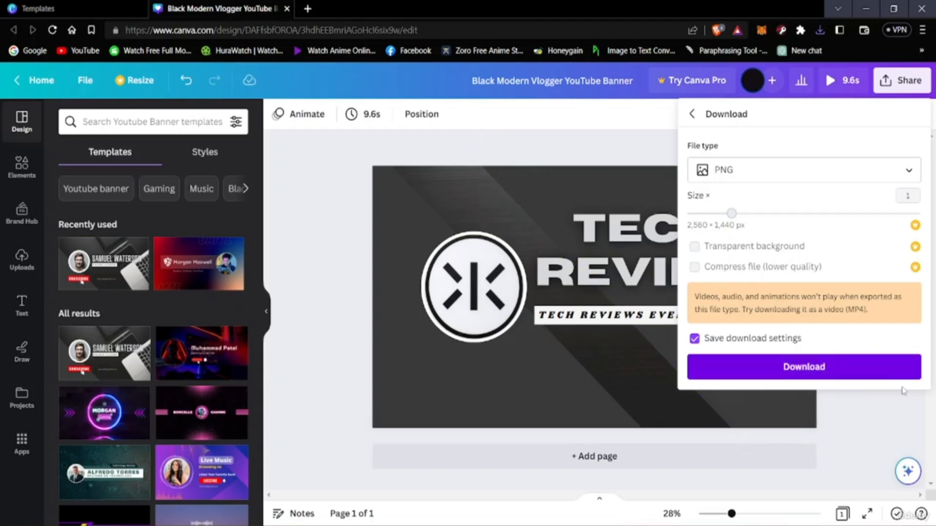
left_click(851, 376)
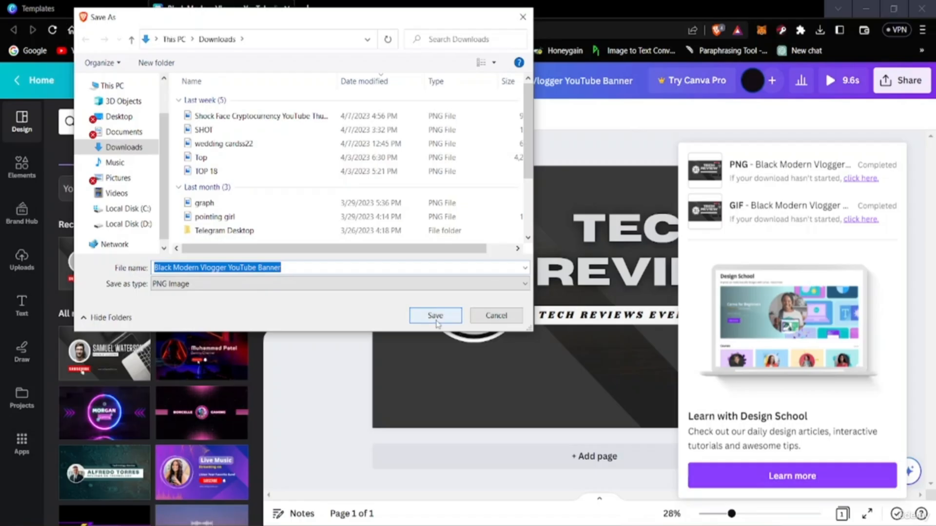
Step: Save the PNG in Downloads as "Black Modern Vlogger YouTube Banner 2" and open the saved image
left_click(300, 269)
type("2")
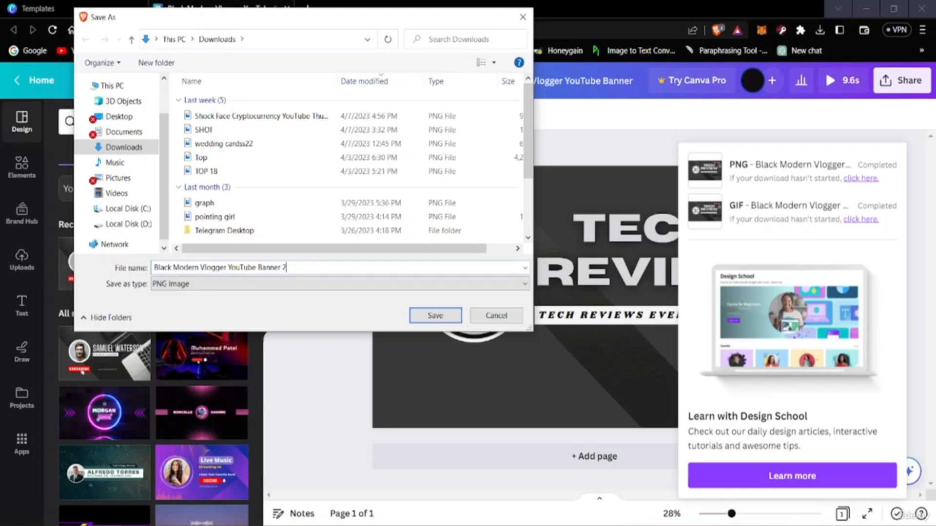
left_click(436, 315)
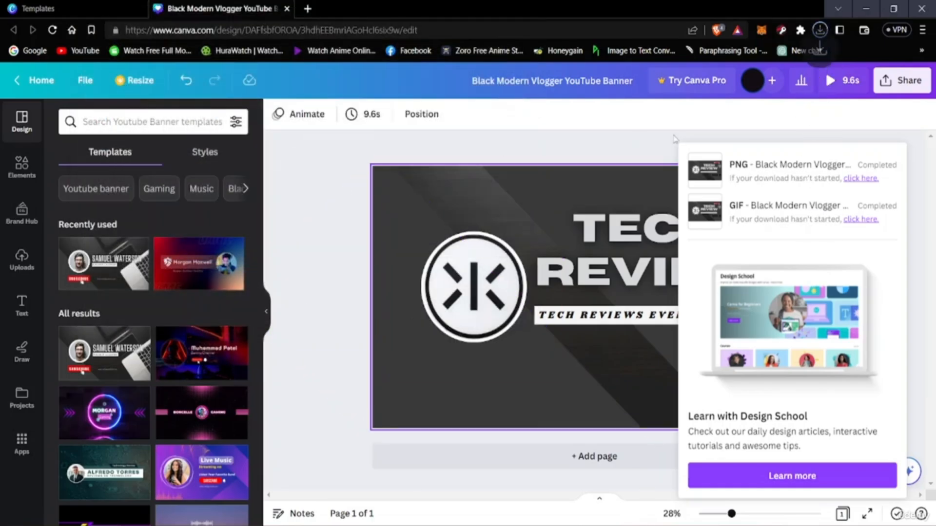
left_click(720, 59)
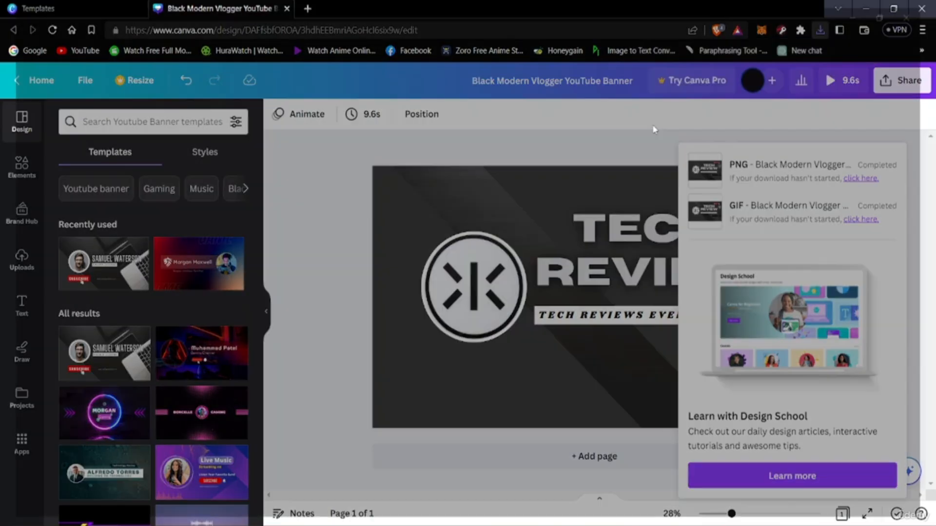